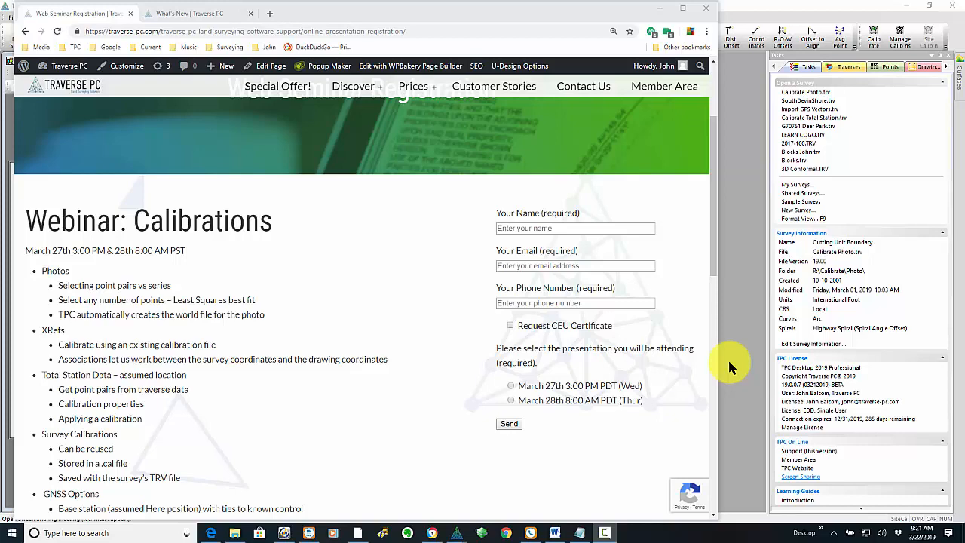
Review the Calibrations webinar outline and the TPC Desktop 2019 feature list on the What's New page.
{"action": "scroll", "coordinate": [356, 291], "scroll_direction": "down", "scroll_amount": 2}
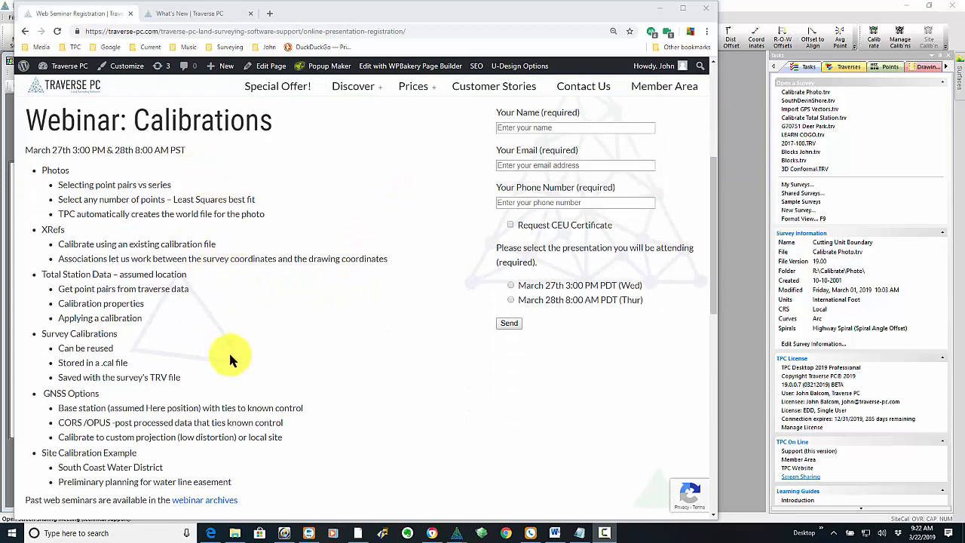
{"action": "scroll", "coordinate": [230, 360], "scroll_direction": "up", "scroll_amount": 2}
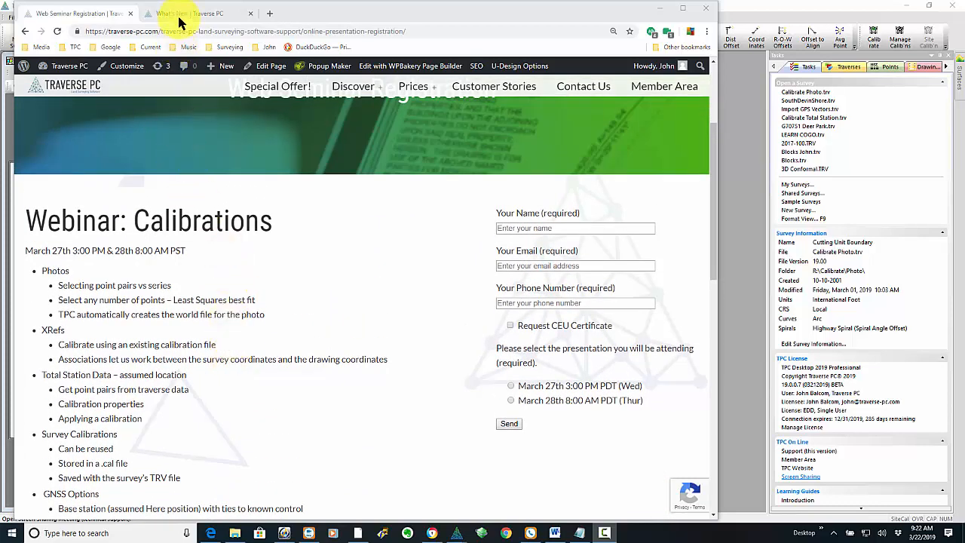
{"action": "left_click", "coordinate": [181, 17]}
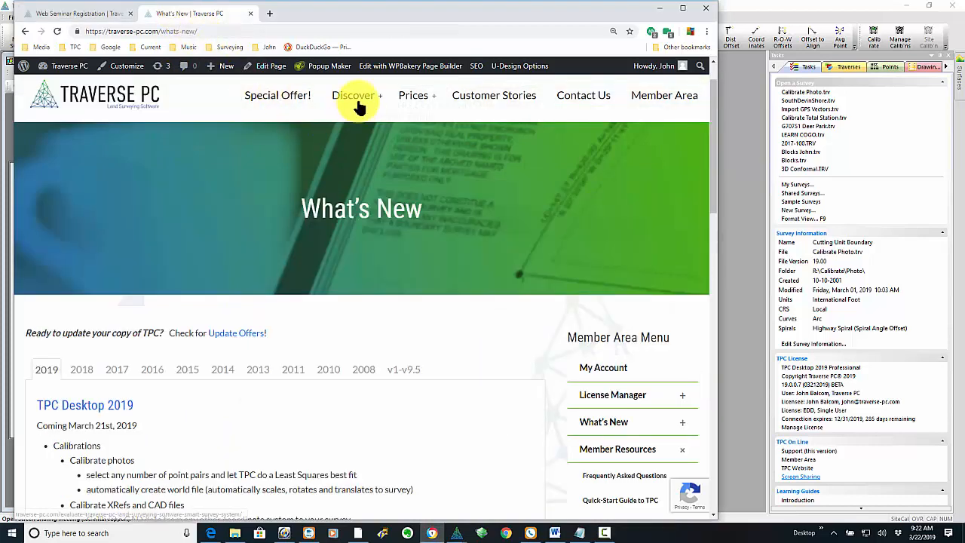
{"action": "mouse_move", "coordinate": [359, 108]}
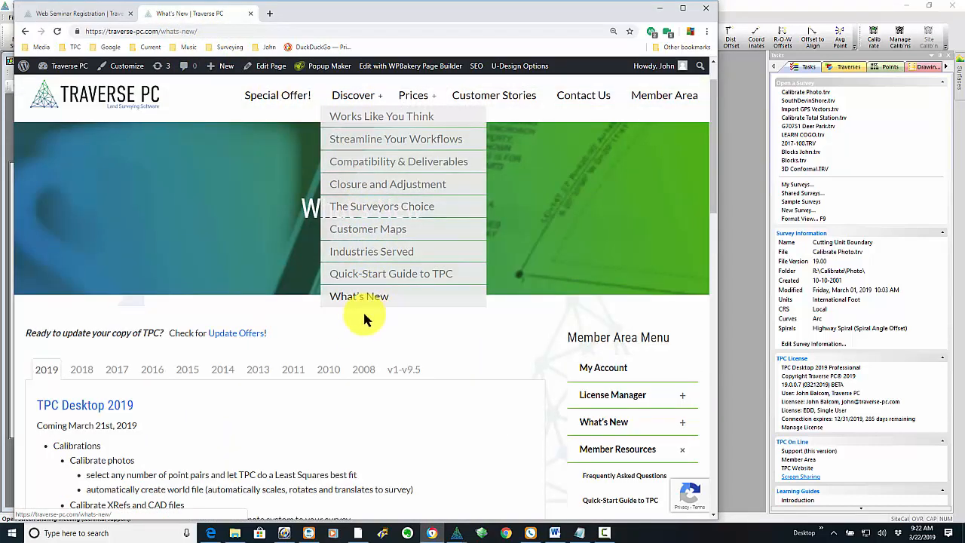
{"action": "scroll", "coordinate": [351, 332], "scroll_direction": "down", "scroll_amount": 3}
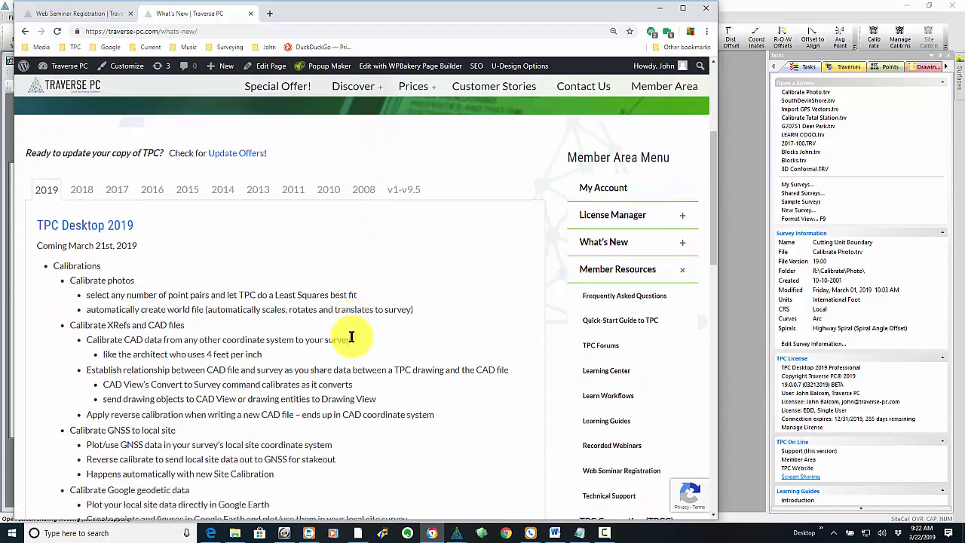
{"action": "scroll", "coordinate": [348, 335], "scroll_direction": "down", "scroll_amount": 1}
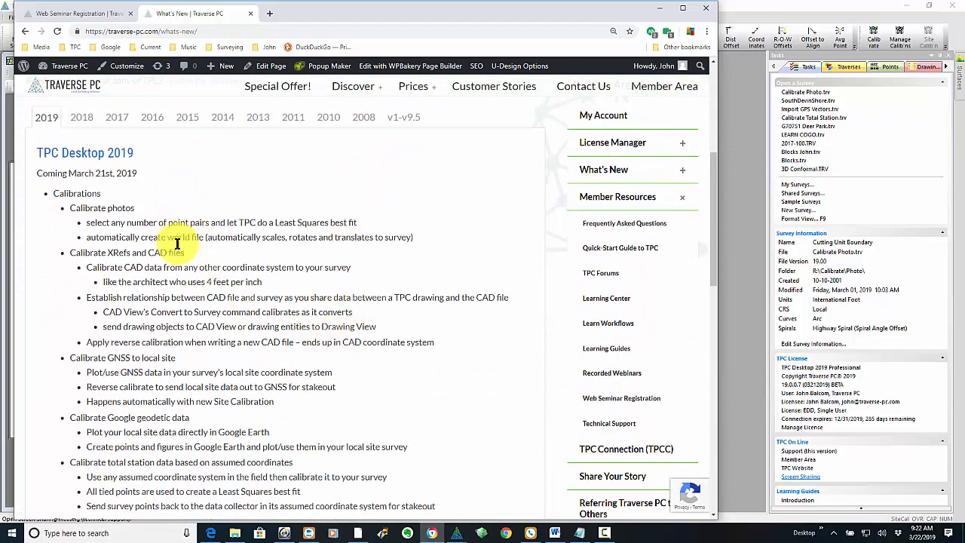
{"action": "scroll", "coordinate": [197, 277], "scroll_direction": "down", "scroll_amount": 4}
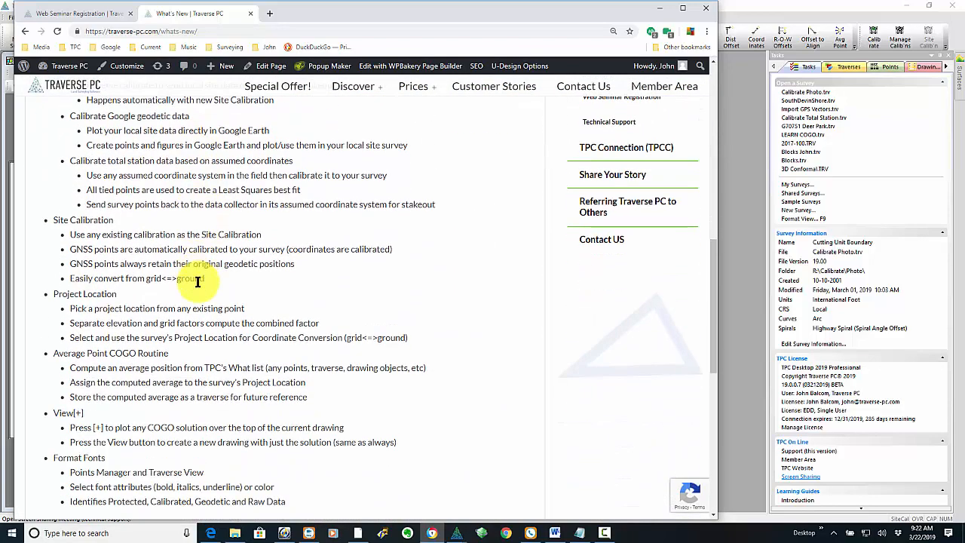
{"action": "scroll", "coordinate": [198, 281], "scroll_direction": "down", "scroll_amount": 2}
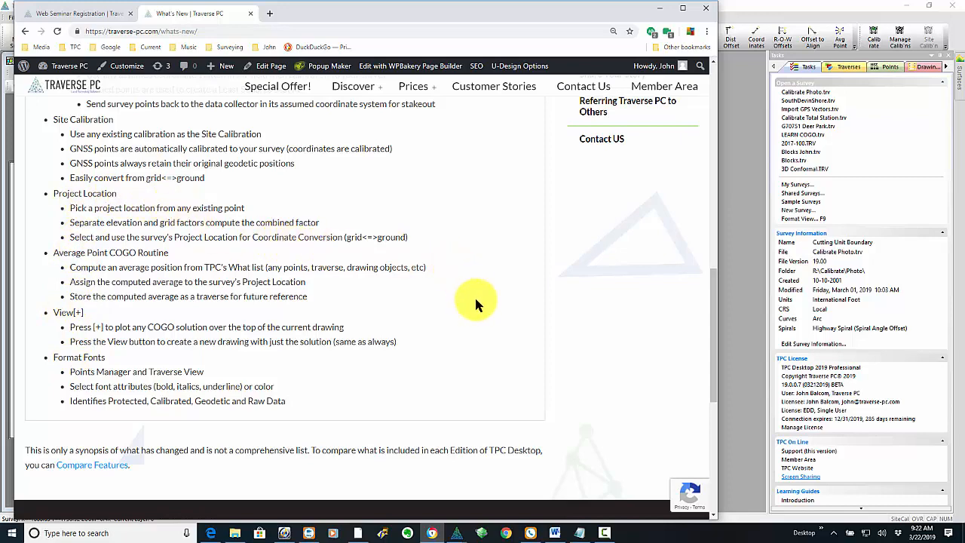
{"action": "scroll", "coordinate": [477, 310], "scroll_direction": "up", "scroll_amount": 5}
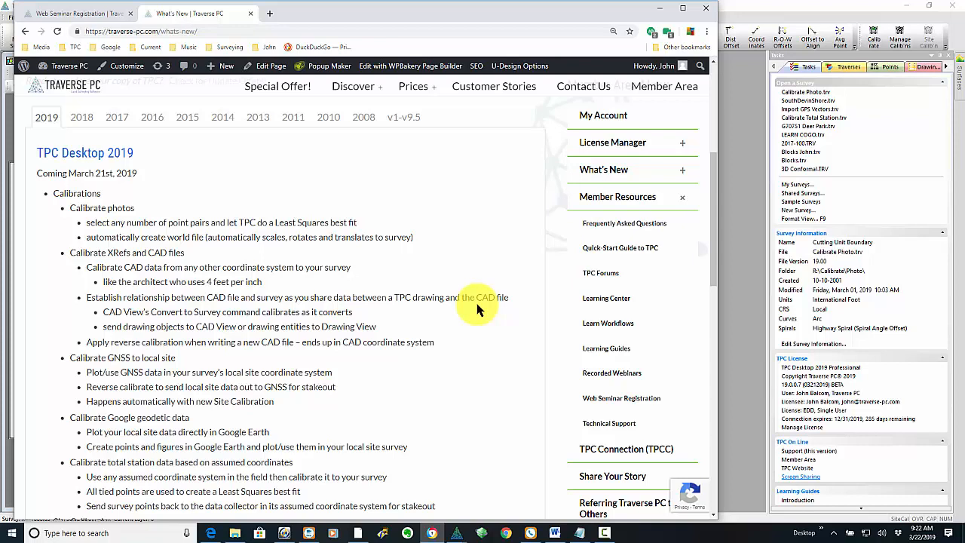
{"action": "scroll", "coordinate": [476, 310], "scroll_direction": "up", "scroll_amount": 1}
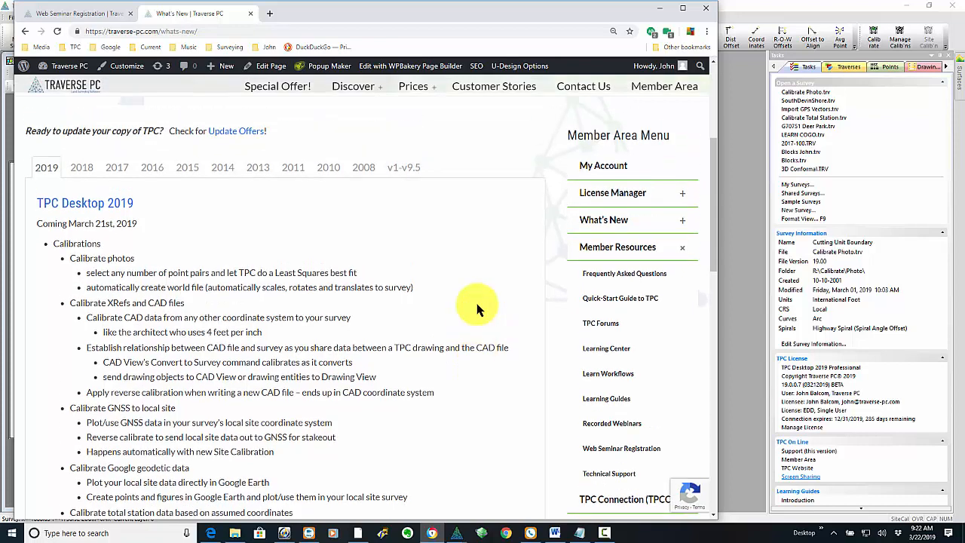
{"action": "scroll", "coordinate": [477, 310], "scroll_direction": "up", "scroll_amount": 3}
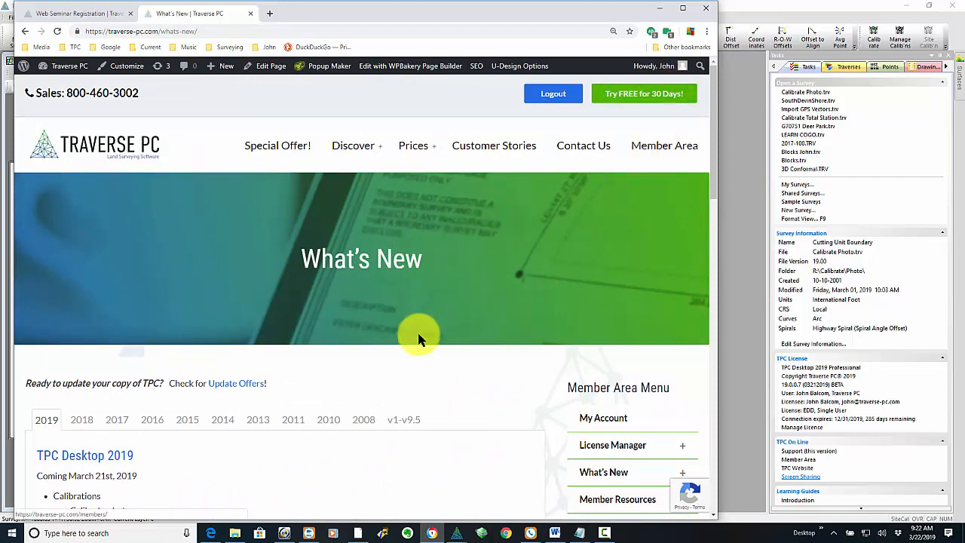
Go to the Learning Center's Calibrations topic and open the Calibrations Learning Center page.
{"action": "scroll", "coordinate": [363, 364], "scroll_direction": "down", "scroll_amount": 3}
{"action": "scroll", "coordinate": [362, 364], "scroll_direction": "down", "scroll_amount": 1}
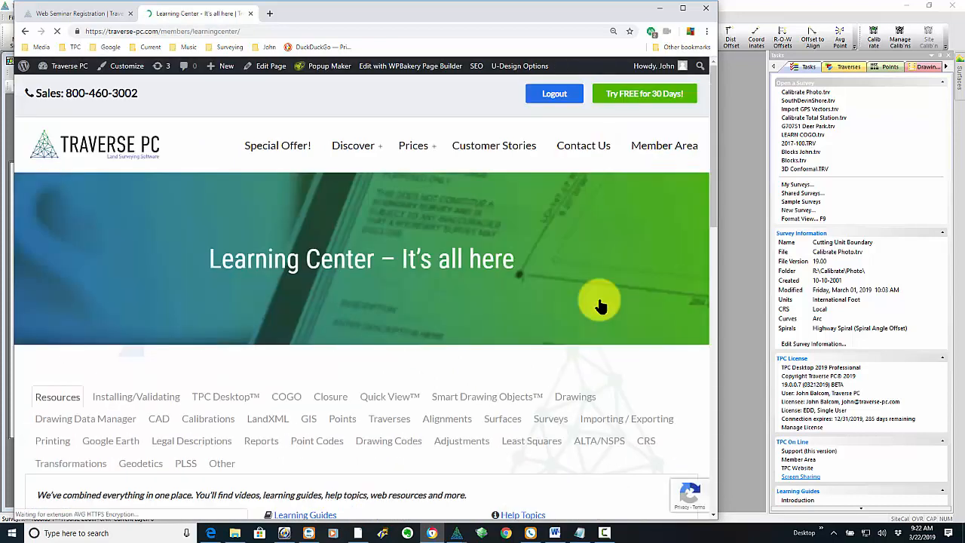
{"action": "scroll", "coordinate": [601, 305], "scroll_direction": "down", "scroll_amount": 2}
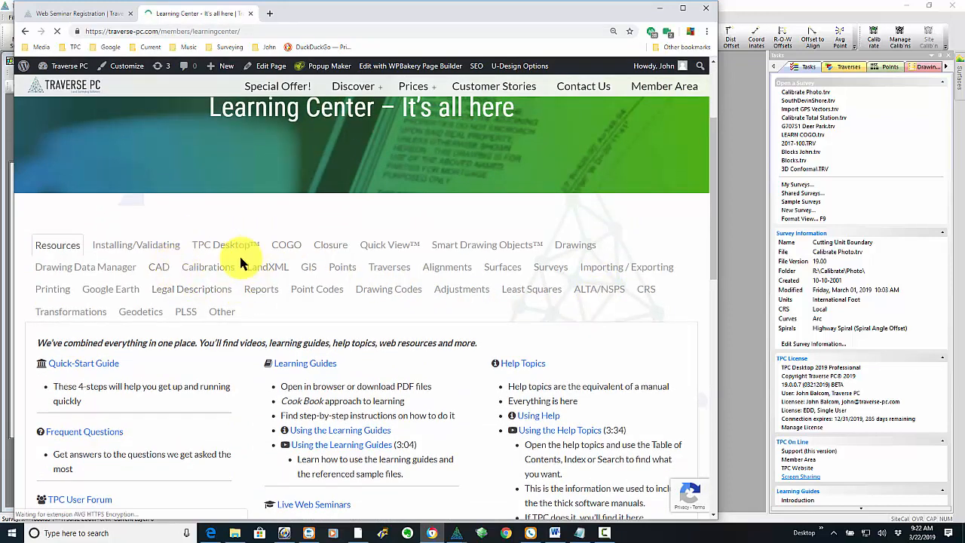
{"action": "left_click", "coordinate": [207, 271]}
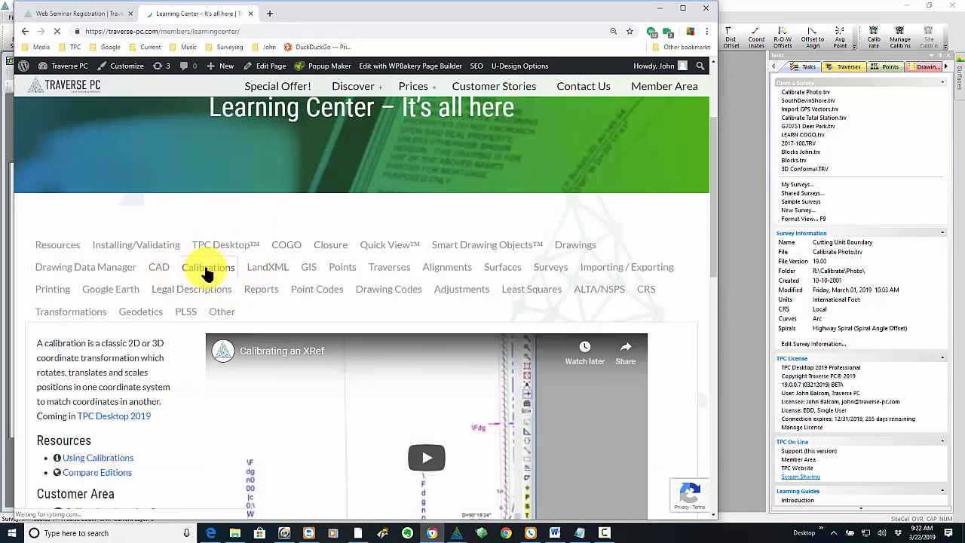
{"action": "scroll", "coordinate": [130, 329], "scroll_direction": "down", "scroll_amount": 3}
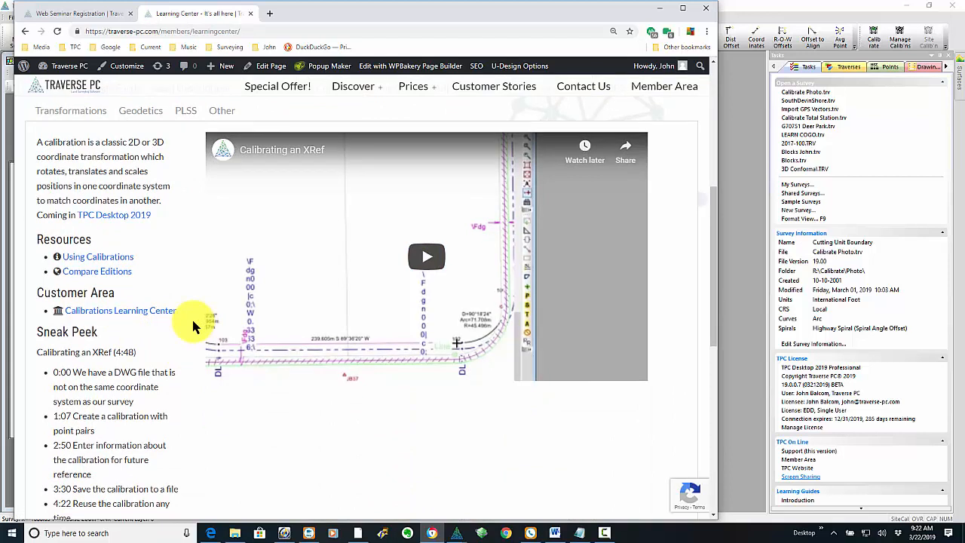
{"action": "left_click", "coordinate": [130, 317]}
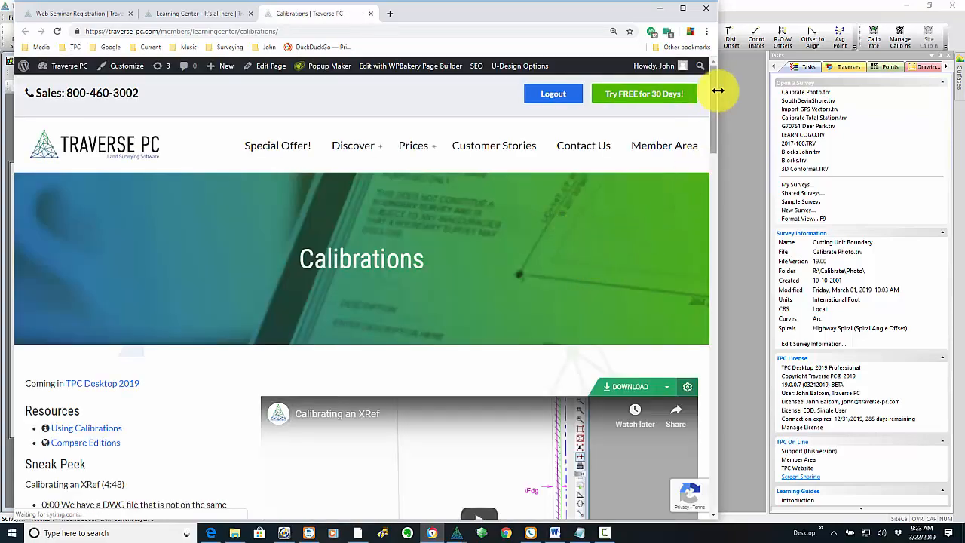
Expand the Calibrate CAD section of the Calibrations page and look through its content.
{"action": "left_click_drag", "start_coordinate": [714, 128], "coordinate": [732, 382]}
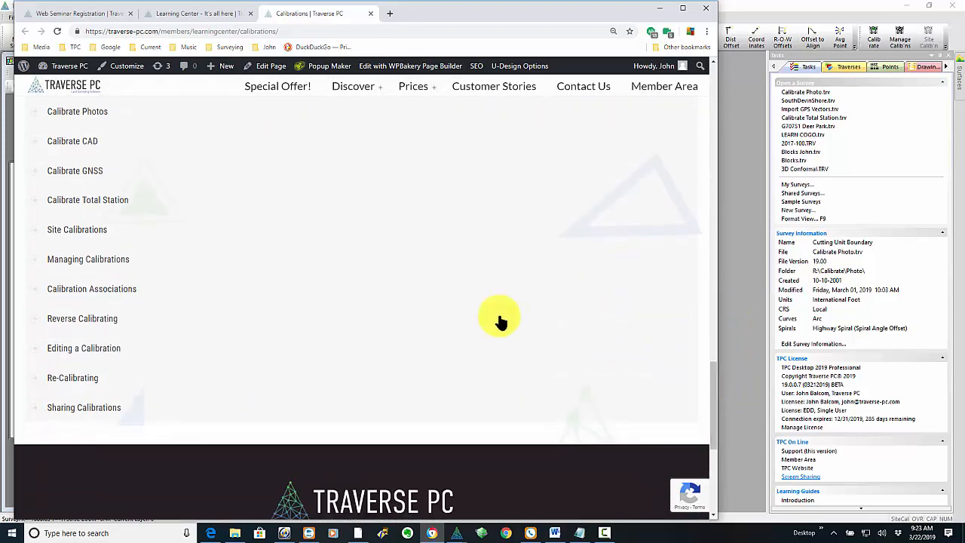
{"action": "left_click", "coordinate": [38, 143]}
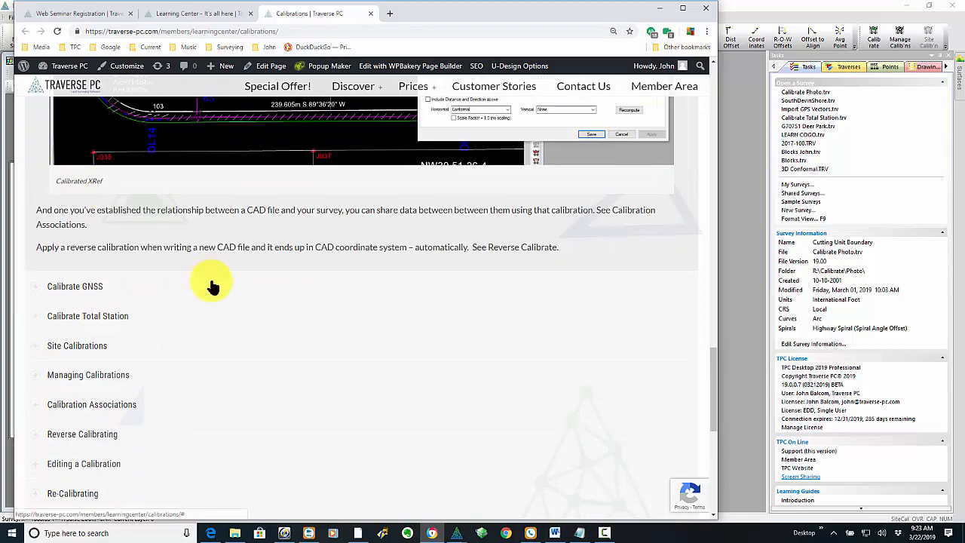
{"action": "scroll", "coordinate": [214, 283], "scroll_direction": "up", "scroll_amount": 5}
{"action": "scroll", "coordinate": [211, 285], "scroll_direction": "up", "scroll_amount": 3}
{"action": "scroll", "coordinate": [211, 285], "scroll_direction": "down", "scroll_amount": 6}
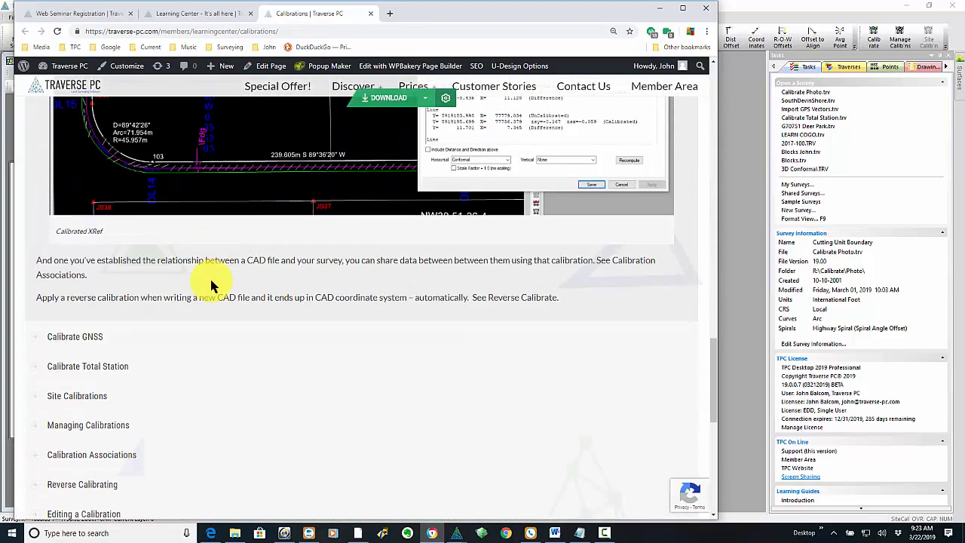
Expand the Calibrate GNSS section and review its videos and the local site example.
{"action": "left_click", "coordinate": [97, 337]}
{"action": "scroll", "coordinate": [309, 294], "scroll_direction": "up", "scroll_amount": 7}
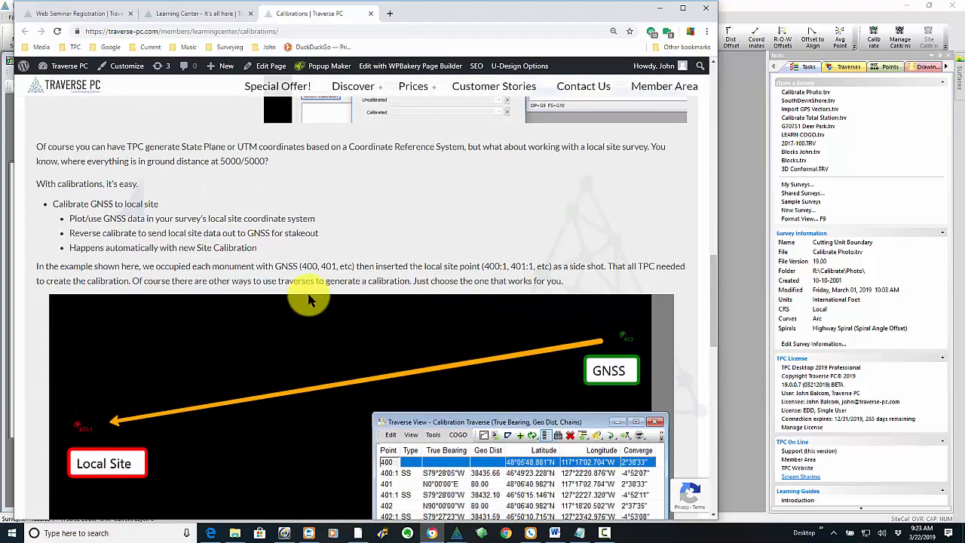
{"action": "scroll", "coordinate": [308, 299], "scroll_direction": "up", "scroll_amount": 3}
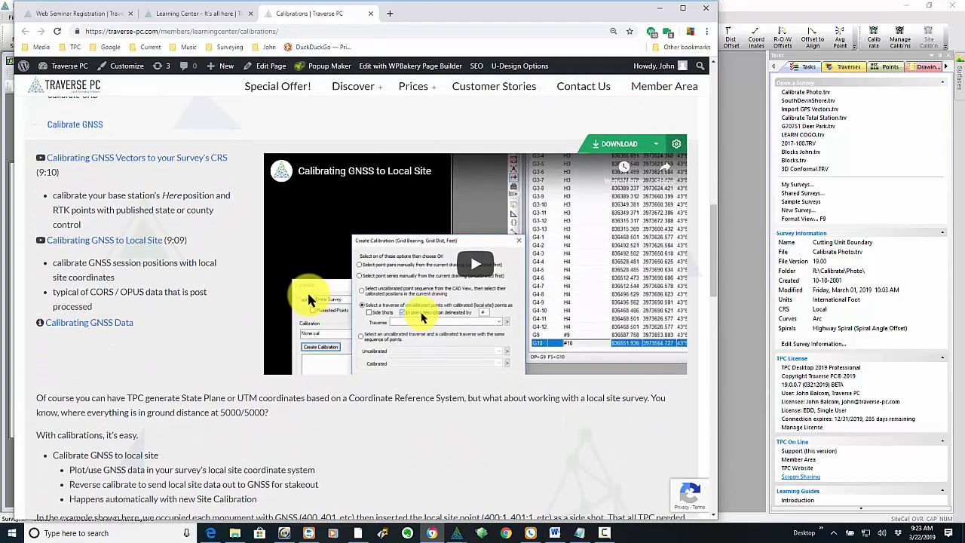
{"action": "scroll", "coordinate": [310, 300], "scroll_direction": "down", "scroll_amount": 10}
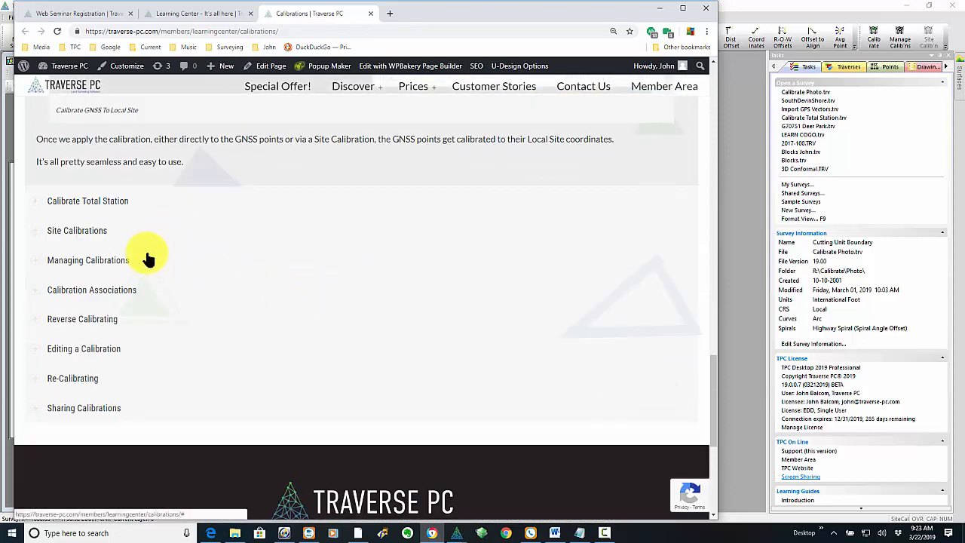
Expand the Site Calibrations and Editing a Calibration sections and look through their content.
{"action": "left_click", "coordinate": [95, 233]}
{"action": "scroll", "coordinate": [96, 235], "scroll_direction": "down", "scroll_amount": 4}
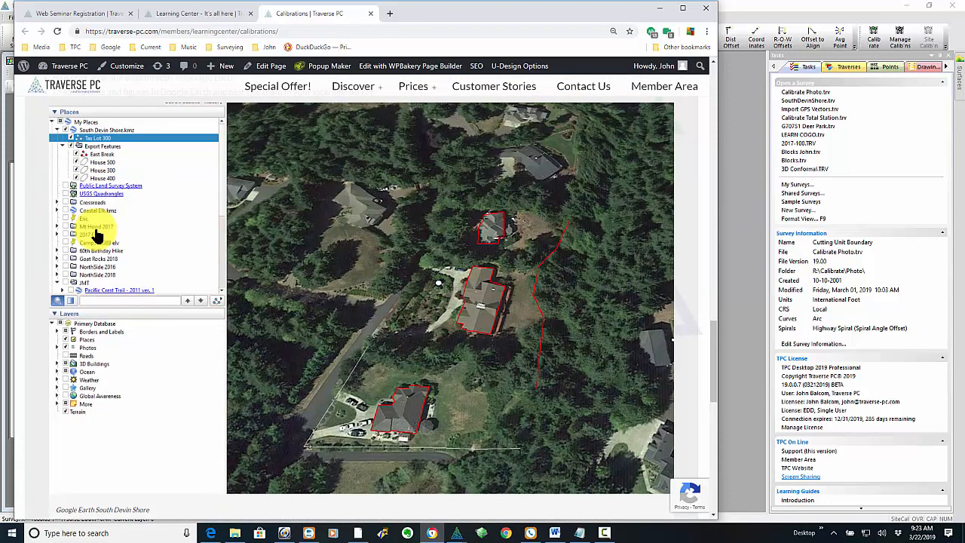
{"action": "scroll", "coordinate": [159, 327], "scroll_direction": "down", "scroll_amount": 5}
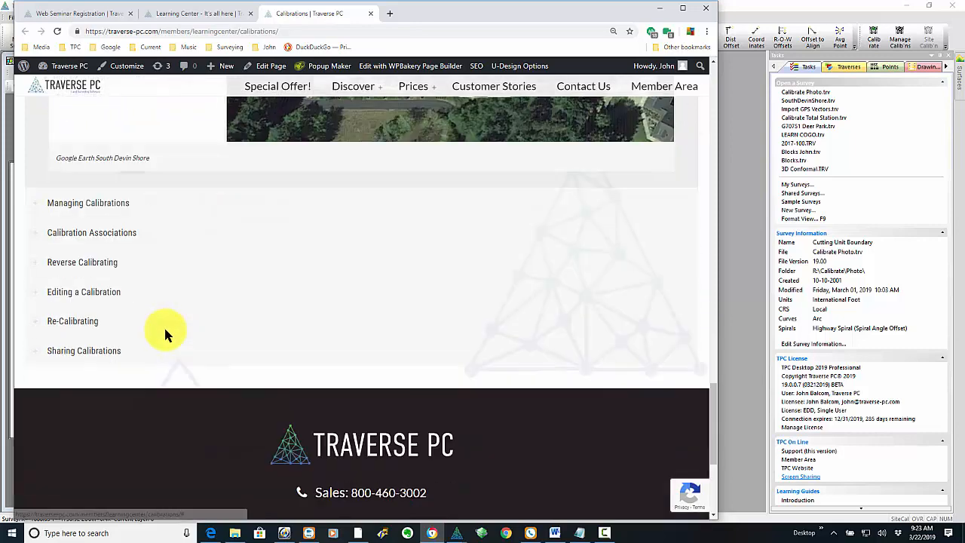
{"action": "left_click", "coordinate": [115, 294]}
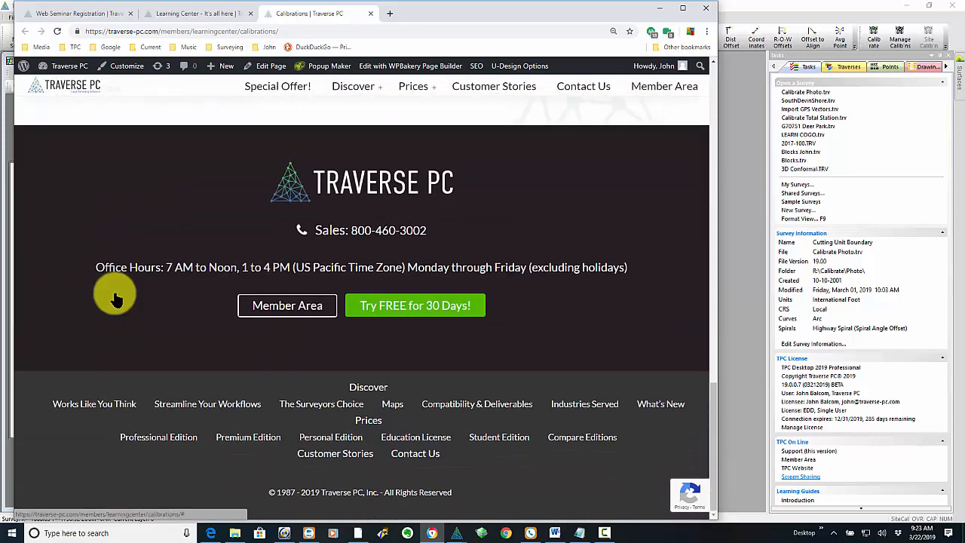
{"action": "scroll", "coordinate": [310, 285], "scroll_direction": "up", "scroll_amount": 3}
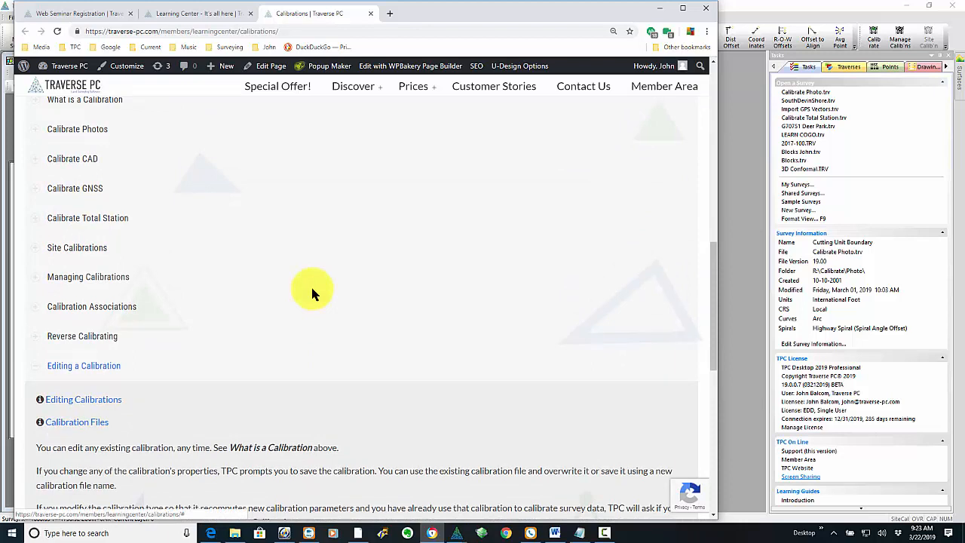
Close the Calibrations page, go back to What's New, and return to the Web Seminar Registration page.
{"action": "left_click", "coordinate": [371, 14]}
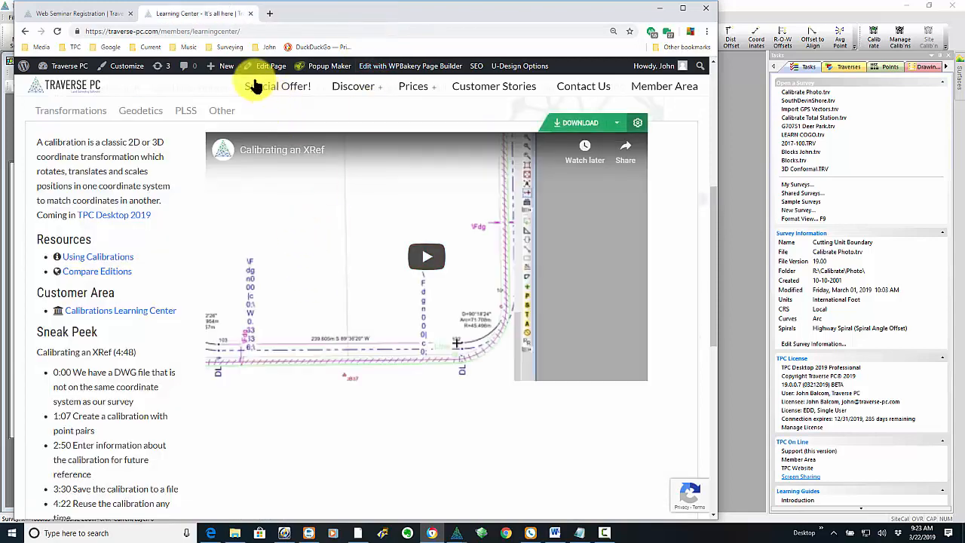
{"action": "left_click", "coordinate": [25, 32]}
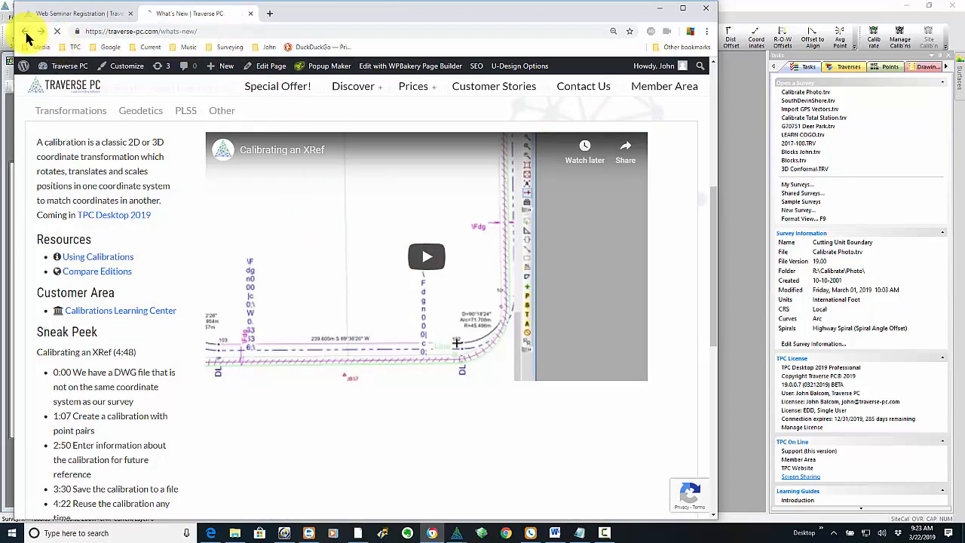
{"action": "left_click", "coordinate": [79, 15]}
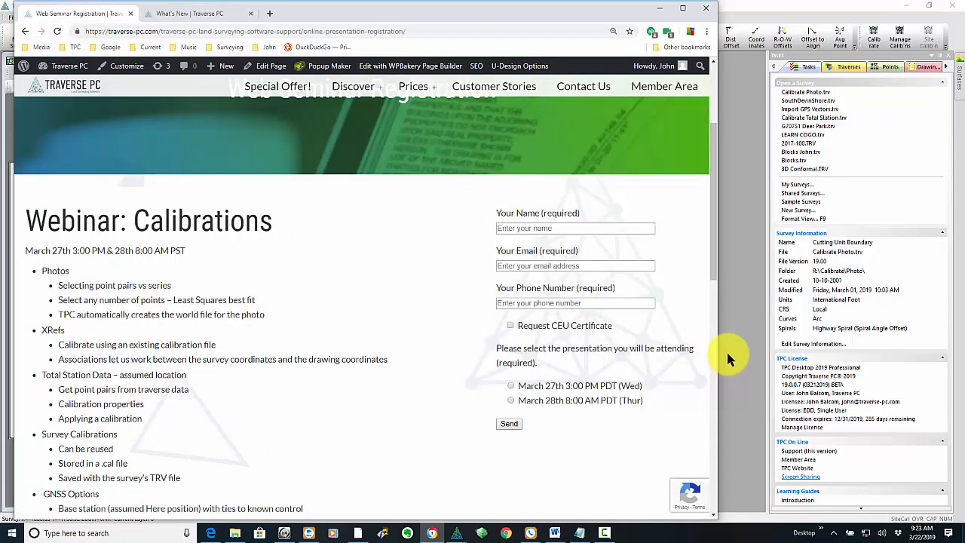
Narrow the browser window to about half its width and switch to TPC Desktop's Calibrate Group drawing.
{"action": "left_click_drag", "start_coordinate": [718, 349], "coordinate": [365, 358]}
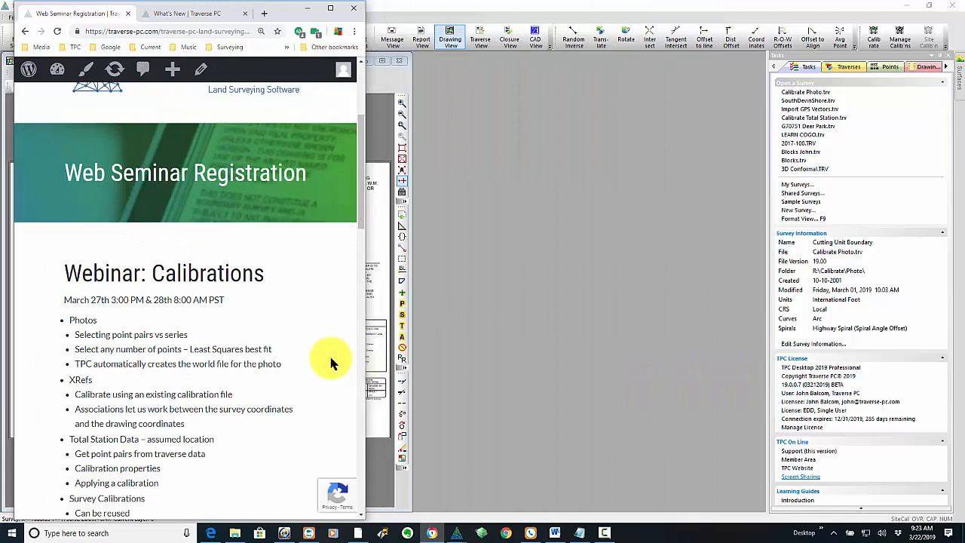
{"action": "scroll", "coordinate": [330, 362], "scroll_direction": "down", "scroll_amount": 2}
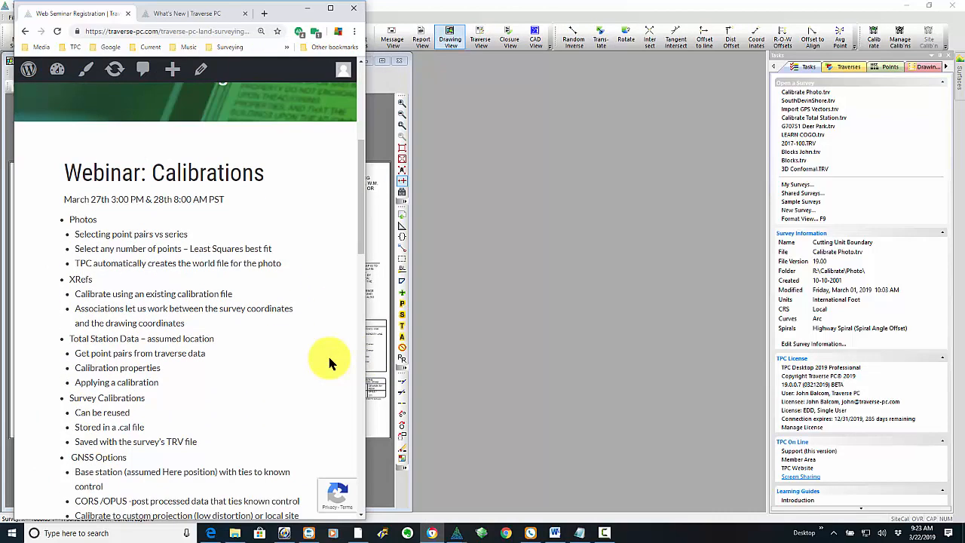
{"action": "left_click", "coordinate": [562, 336]}
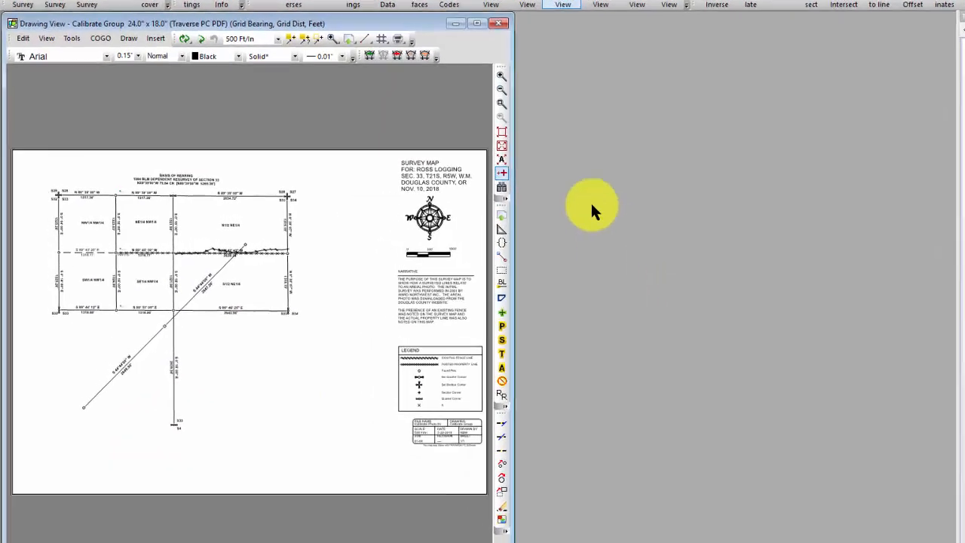
Insert the aerial photo SAMPLE5.JPG as a picture over the section 33 survey lines, offset southeast of the northwest section corner.
{"action": "left_click", "coordinate": [588, 86]}
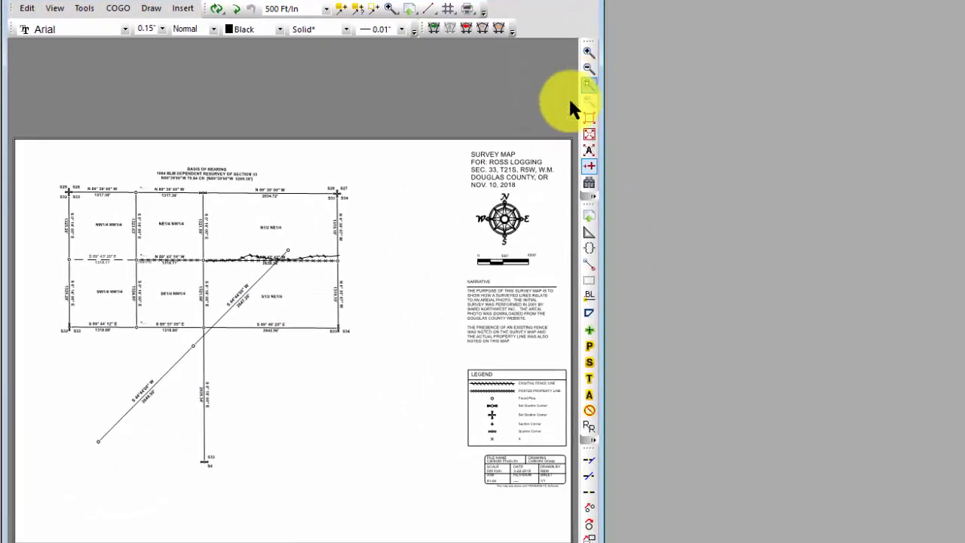
{"action": "mouse_move", "coordinate": [83, 227]}
{"action": "left_mouse_down"}
{"action": "mouse_move", "coordinate": [292, 394]}
{"action": "mouse_move", "coordinate": [357, 435]}
{"action": "left_mouse_up"}
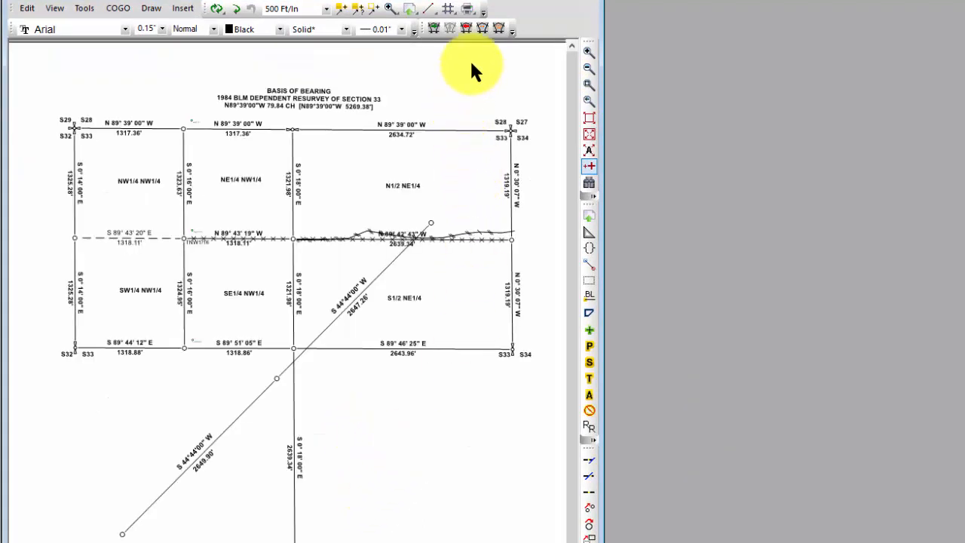
{"action": "left_click", "coordinate": [451, 10]}
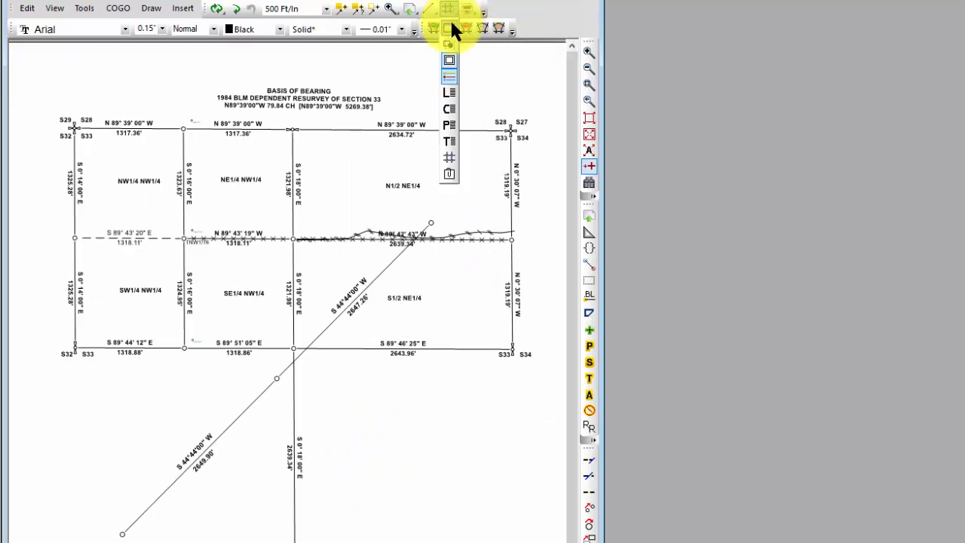
{"action": "left_click", "coordinate": [449, 29]}
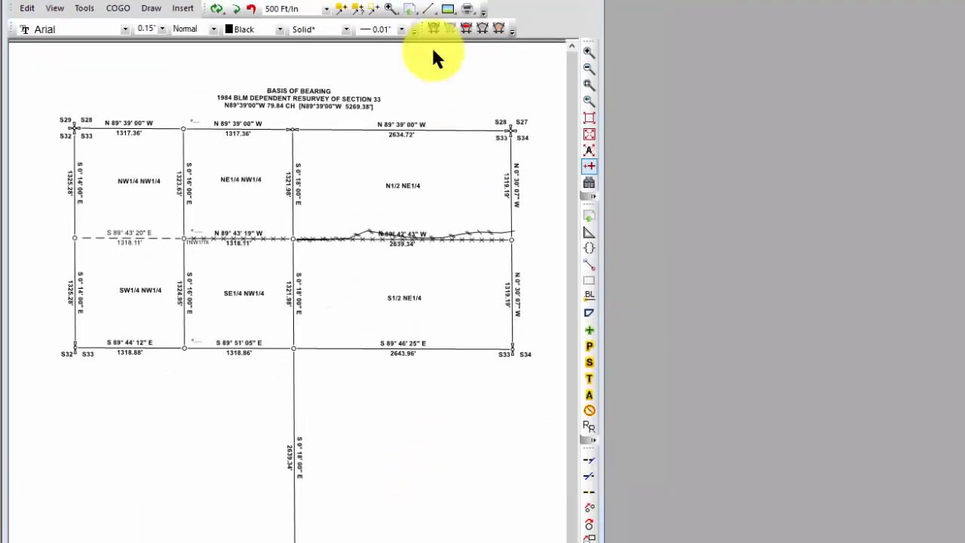
{"action": "left_click", "coordinate": [447, 10]}
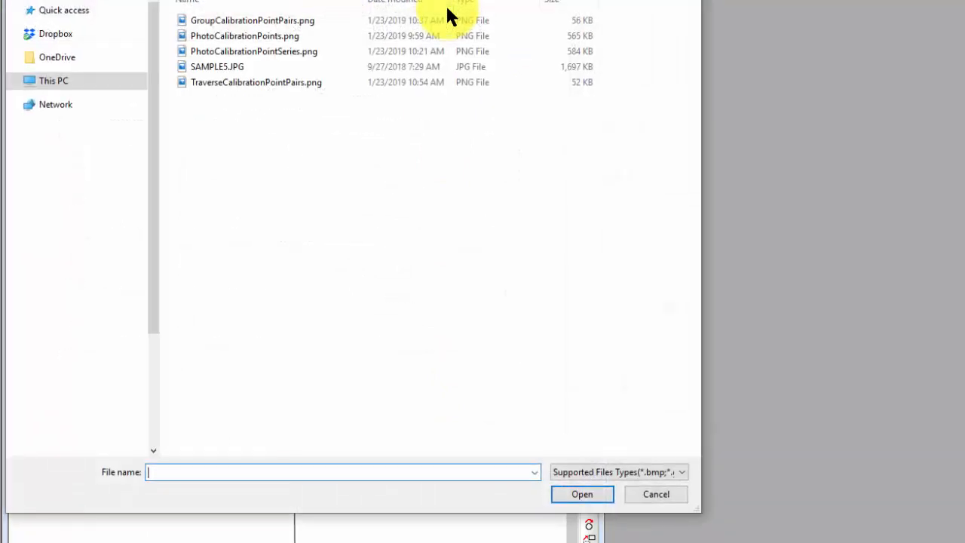
{"action": "double_click", "coordinate": [224, 65]}
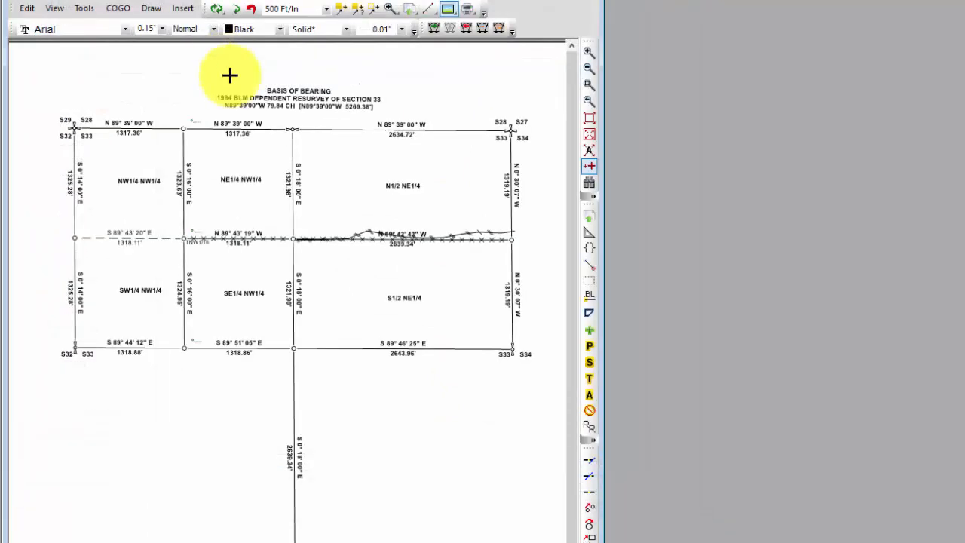
{"action": "left_click_drag", "start_coordinate": [107, 152], "coordinate": [513, 540]}
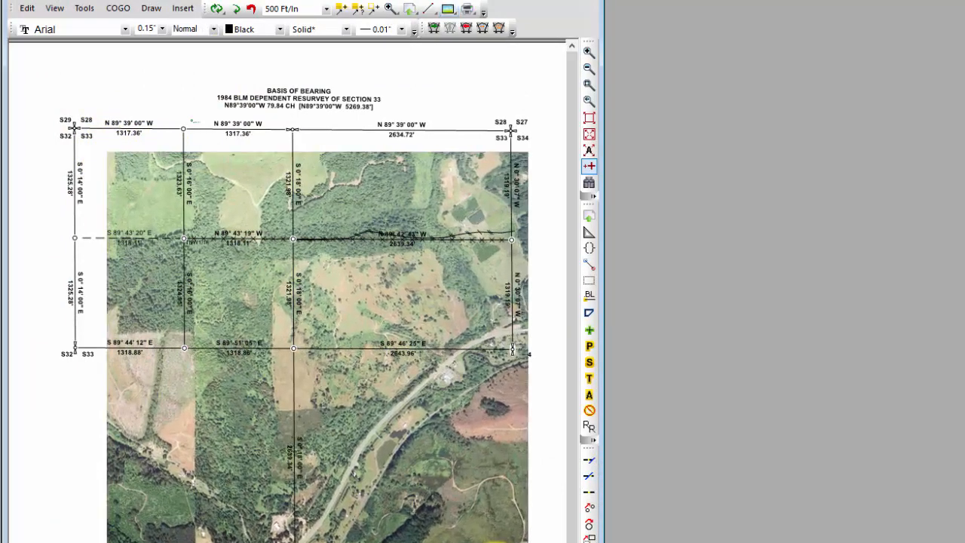
Widen the drawing window and start calibrating the aerial photo with point pairs selected manually from the current drawing.
{"action": "left_click", "coordinate": [589, 84]}
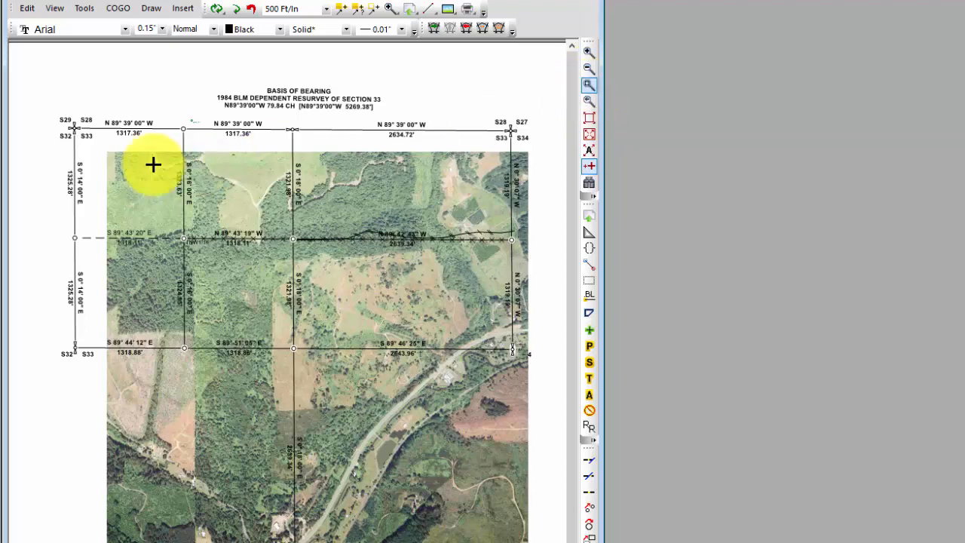
{"action": "left_click_drag", "start_coordinate": [52, 110], "coordinate": [298, 366]}
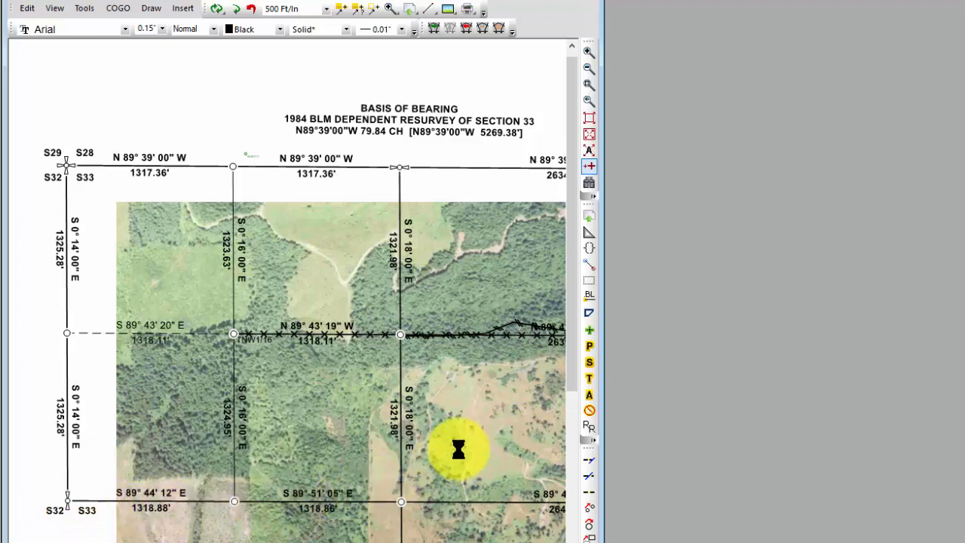
{"action": "scroll", "coordinate": [288, 302], "scroll_direction": "right", "scroll_amount": 3}
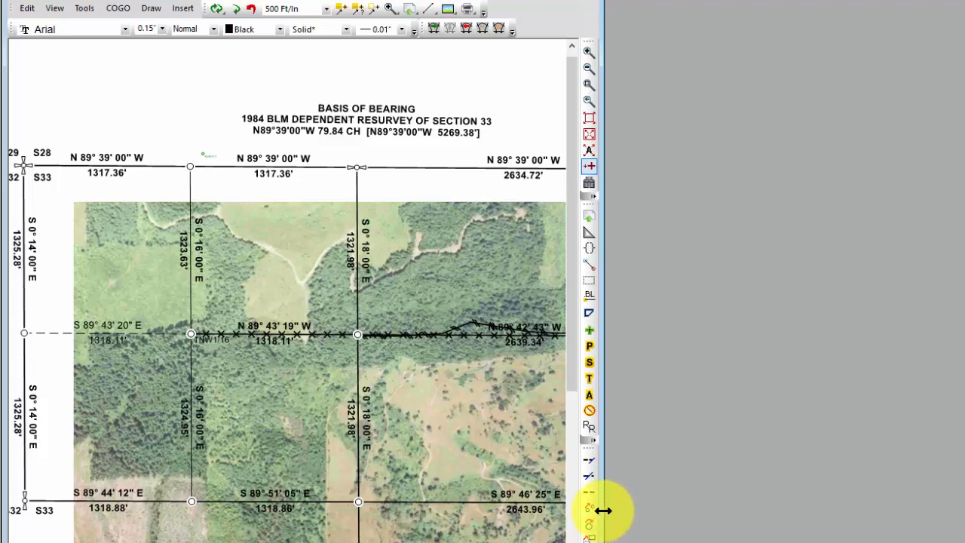
{"action": "left_click_drag", "start_coordinate": [603, 511], "coordinate": [660, 491]}
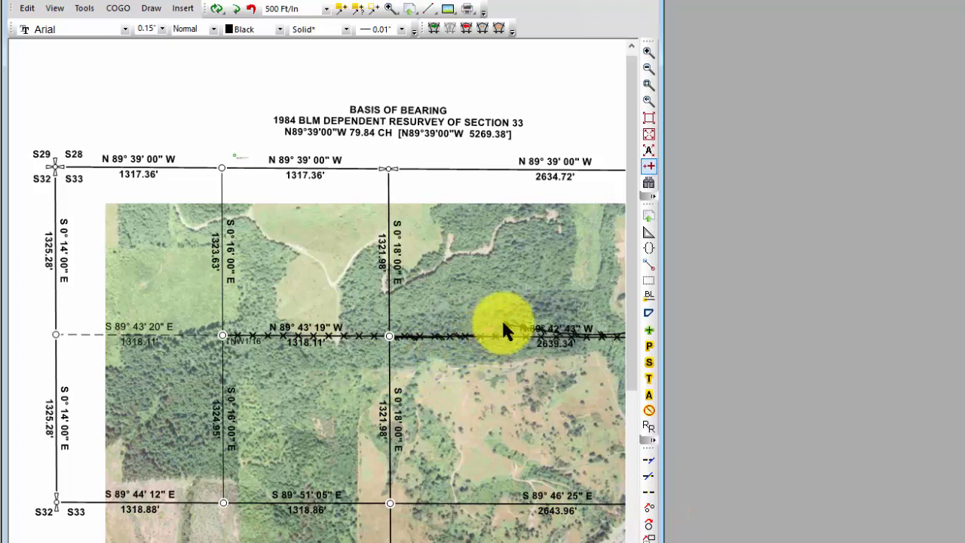
{"action": "right_click", "coordinate": [475, 436]}
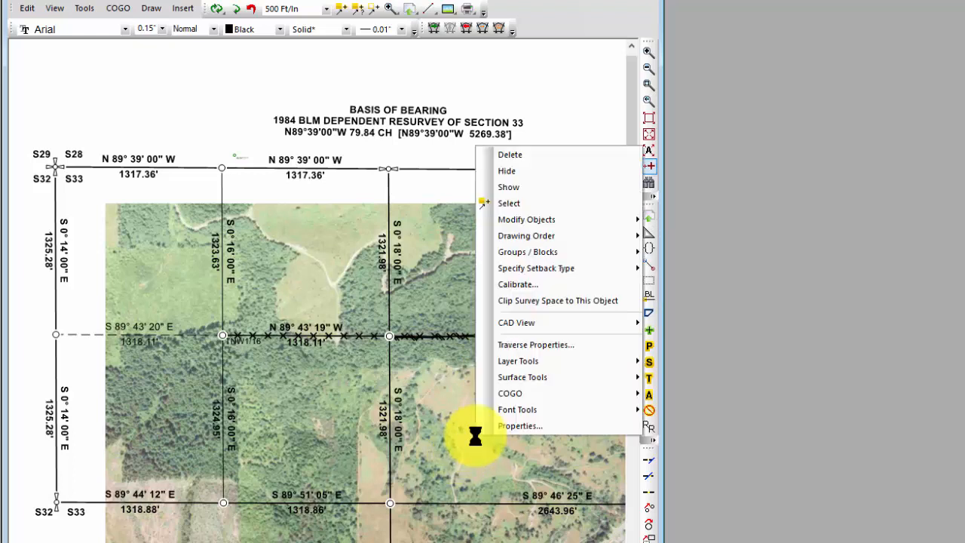
{"action": "left_click", "coordinate": [525, 288]}
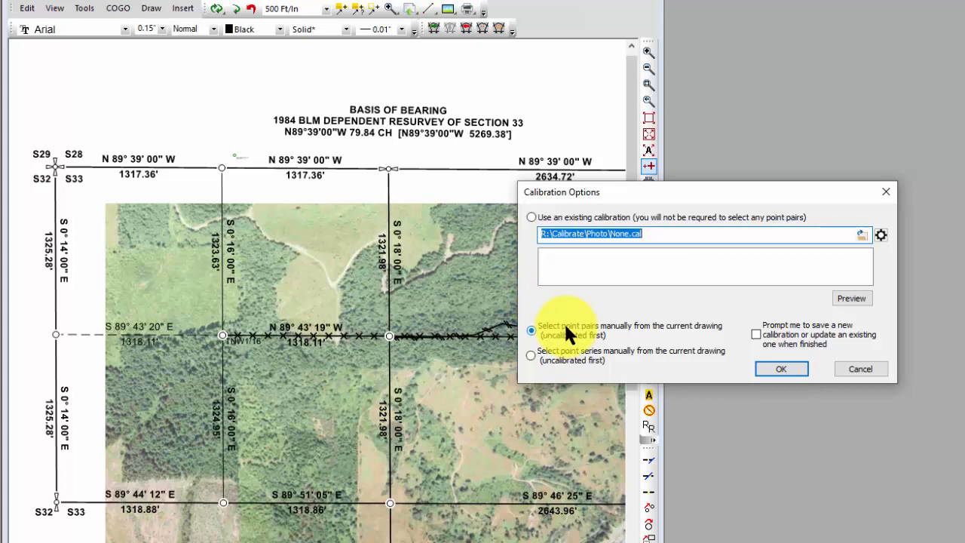
{"action": "left_click", "coordinate": [780, 368]}
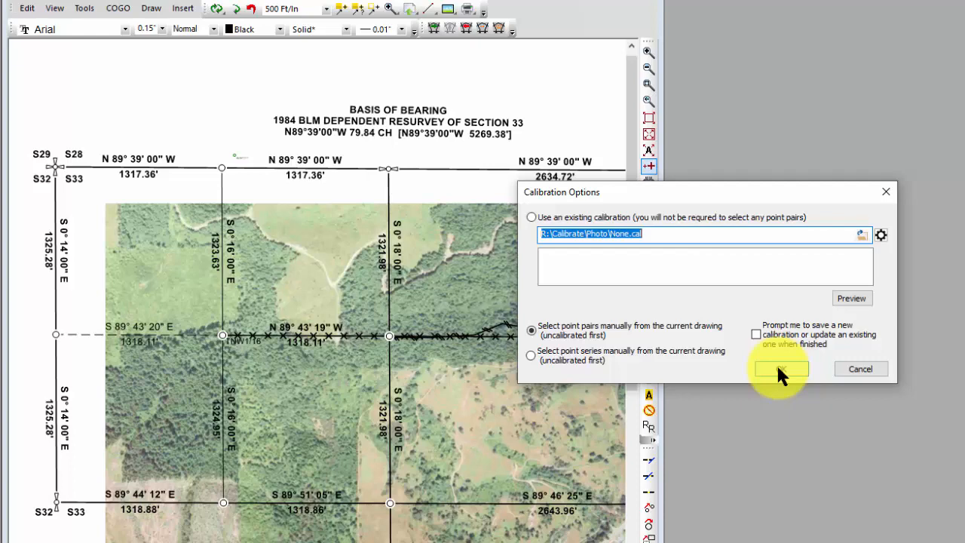
{"action": "left_click", "coordinate": [781, 369]}
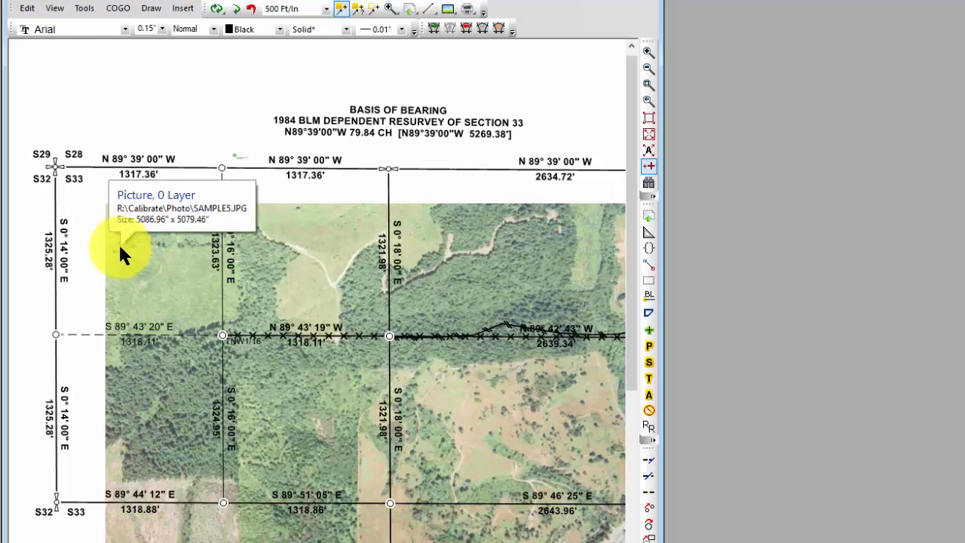
Pair photo points with the NW S33 corner, W1/4 S33 corner, fence point 29-2 and CW1/16 to calibrate the photo.
{"action": "left_click", "coordinate": [119, 244]}
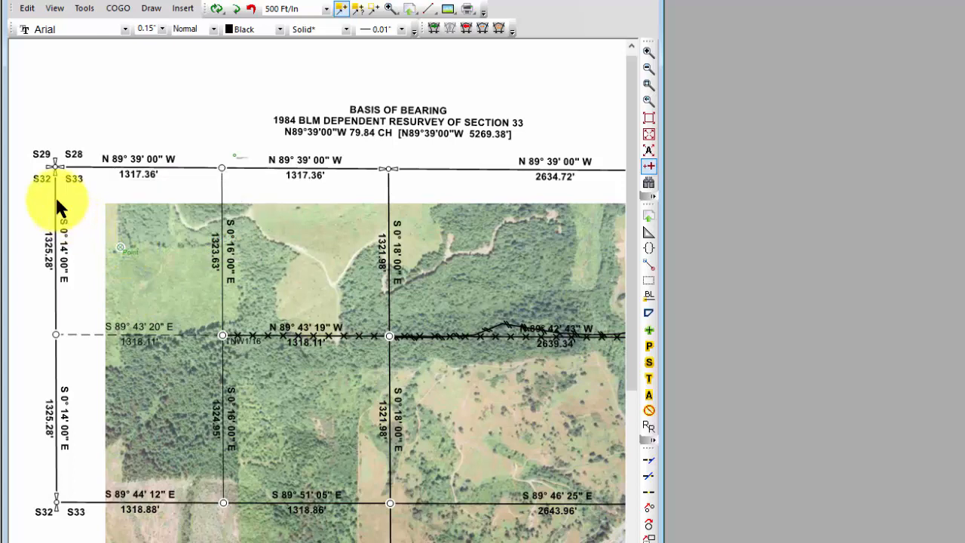
{"action": "left_click", "coordinate": [54, 165]}
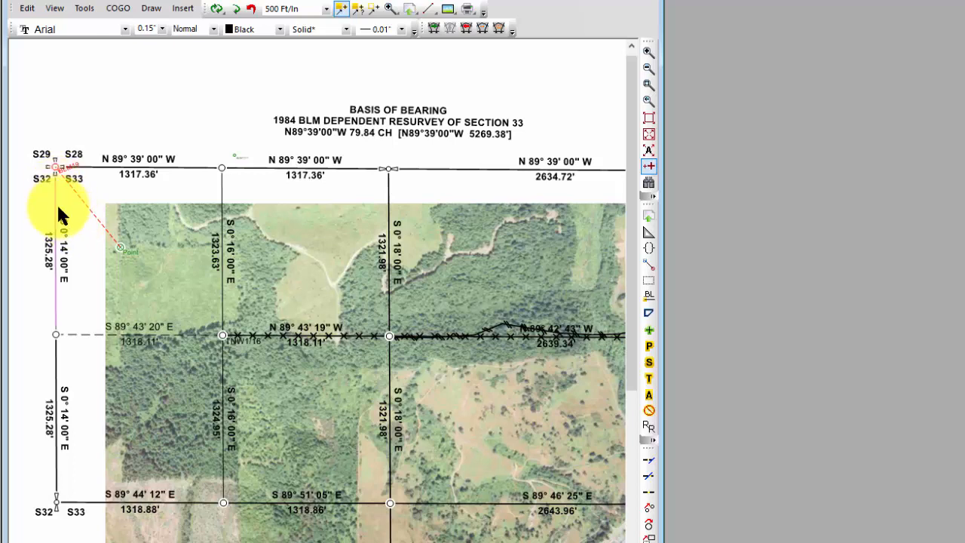
{"action": "left_click", "coordinate": [125, 480]}
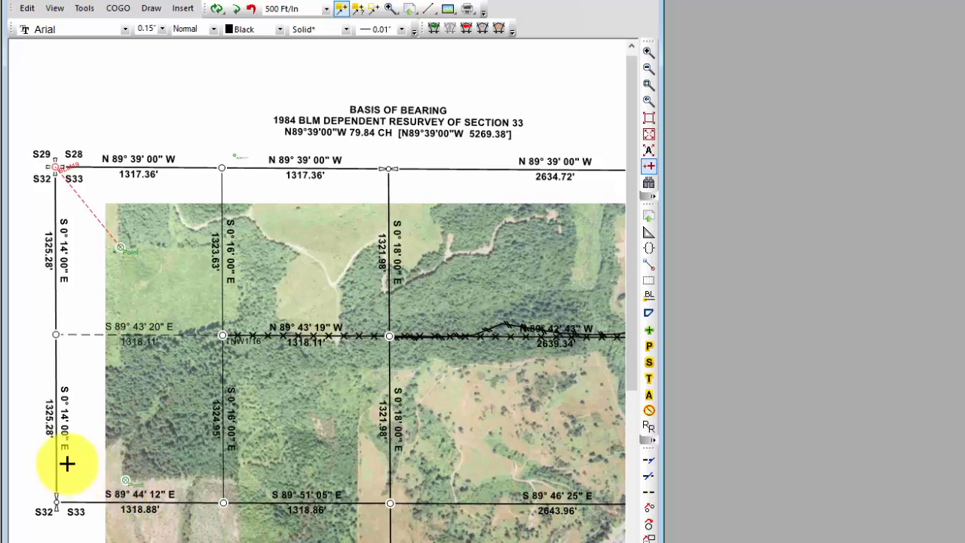
{"action": "left_click", "coordinate": [56, 500]}
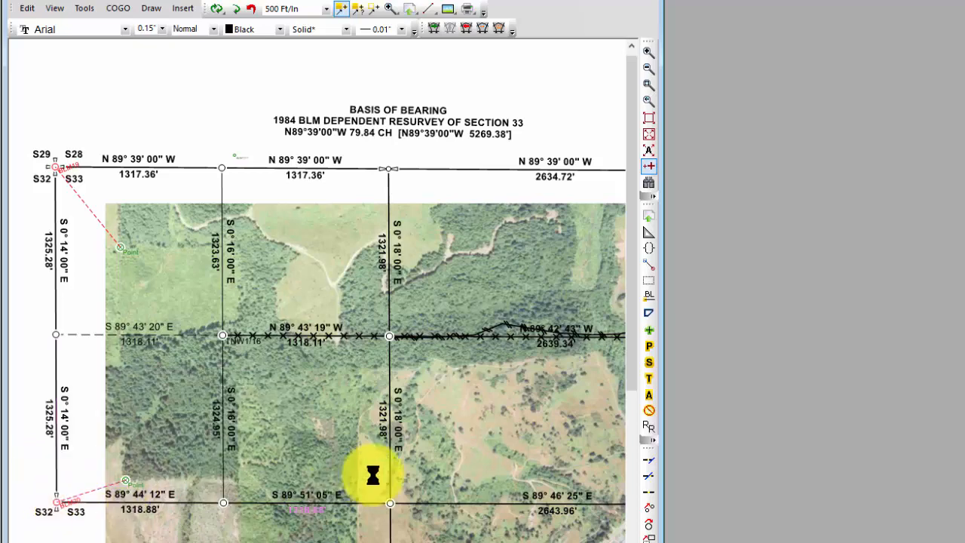
{"action": "scroll", "coordinate": [478, 462], "scroll_direction": "up", "scroll_amount": 1}
{"action": "scroll", "coordinate": [476, 458], "scroll_direction": "up", "scroll_amount": 1}
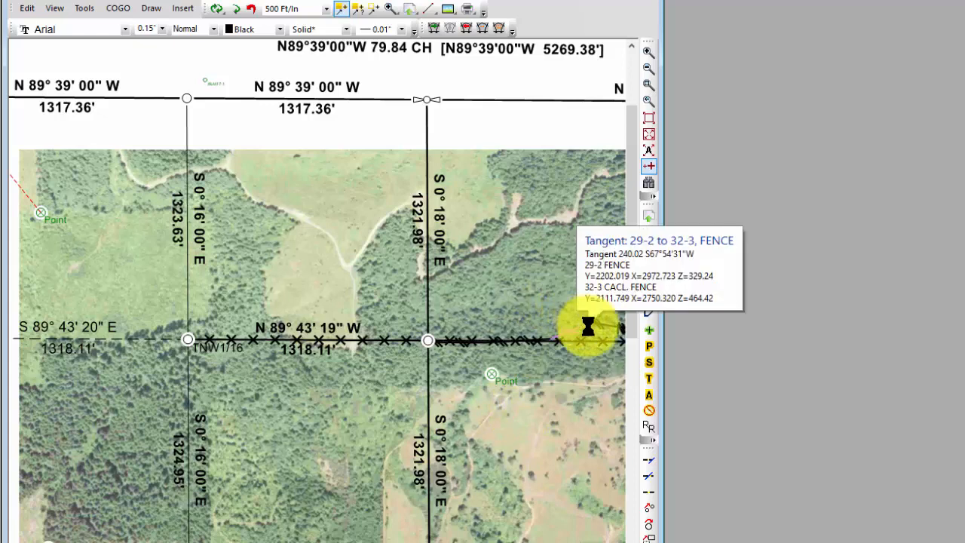
{"action": "left_click", "coordinate": [589, 326]}
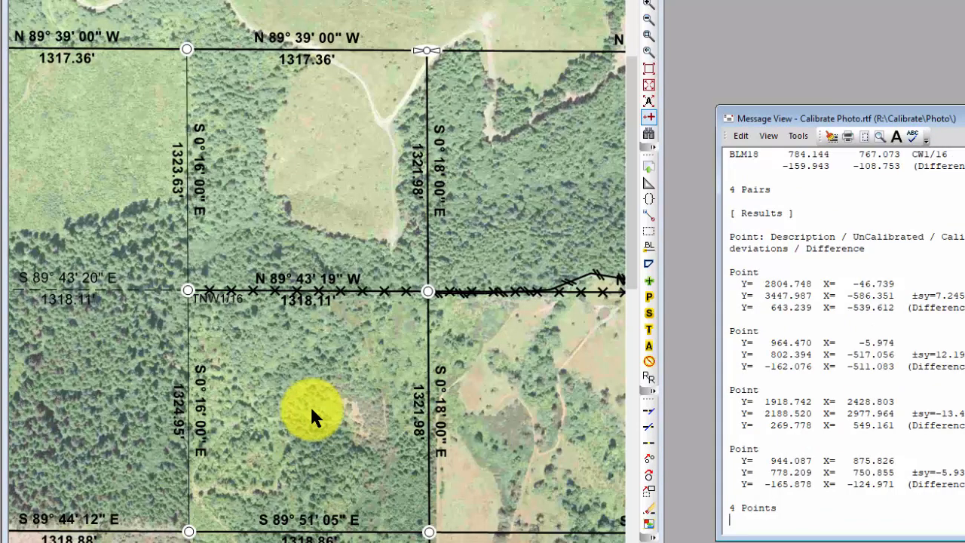
Examine the calibrated photo's fit on the full sheet and the report's point results, transformation parameters and point pairs.
{"action": "scroll", "coordinate": [282, 469], "scroll_direction": "down", "scroll_amount": 1}
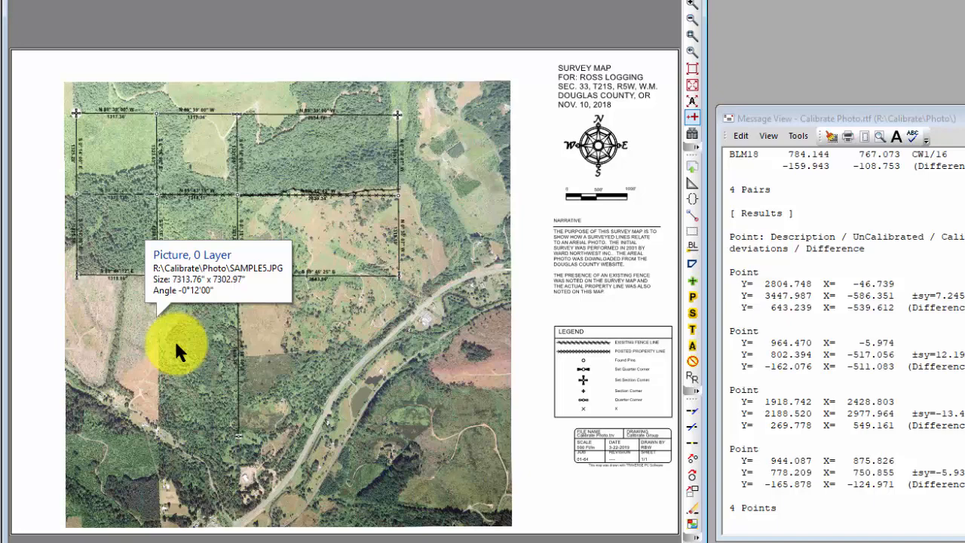
{"action": "left_click", "coordinate": [567, 253]}
{"action": "left_click", "coordinate": [863, 118]}
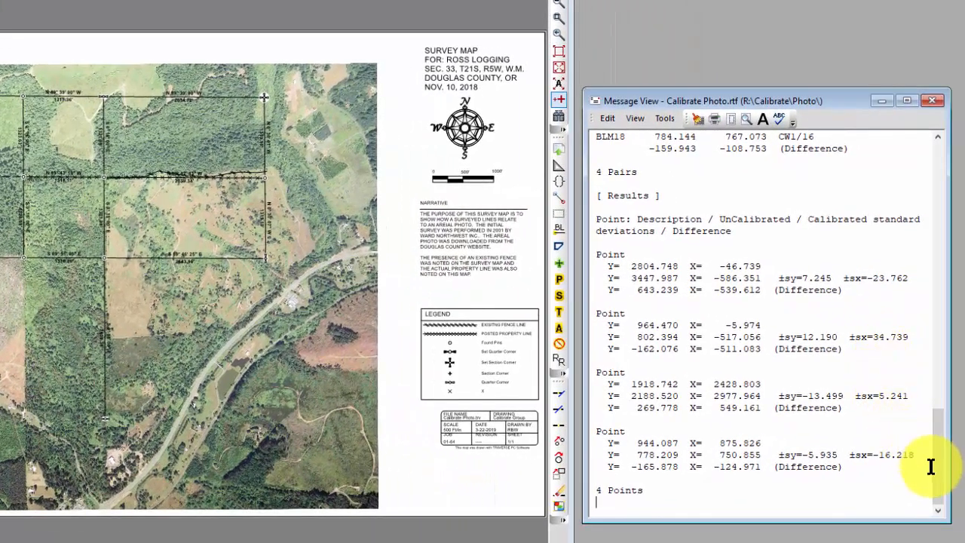
{"action": "scroll", "coordinate": [942, 484], "scroll_direction": "up", "scroll_amount": 2}
{"action": "left_click_drag", "start_coordinate": [942, 469], "coordinate": [942, 367]}
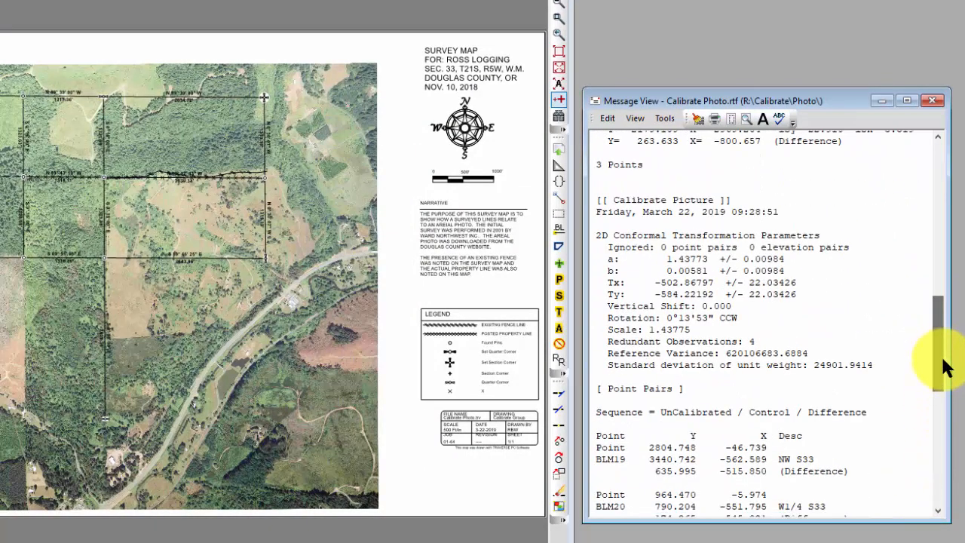
Close the calibration report and undo the photo's calibration, overriding the SAMPLE5.JPGw world file.
{"action": "left_click", "coordinate": [935, 103]}
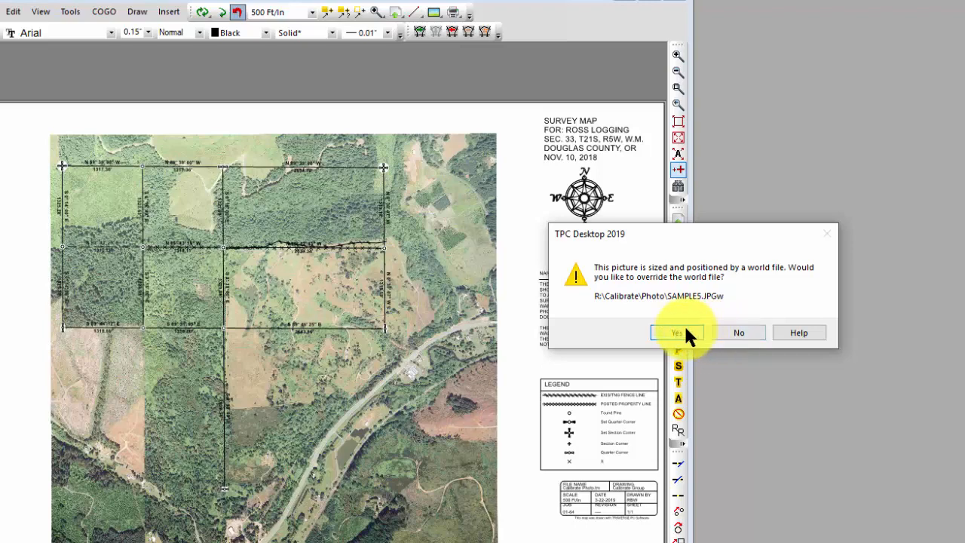
{"action": "left_click", "coordinate": [685, 332]}
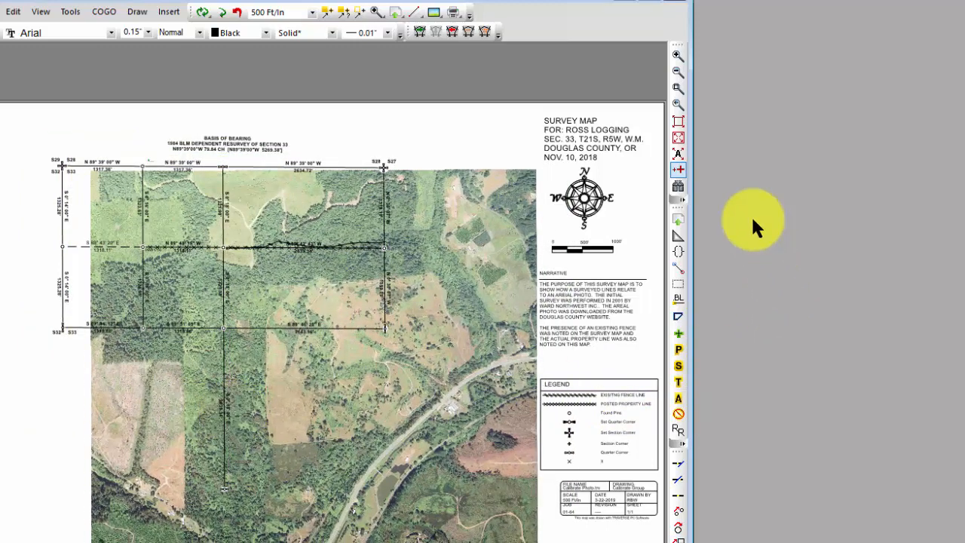
Start another calibration of the aerial photo using point series selected manually from the current drawing.
{"action": "left_click", "coordinate": [678, 88]}
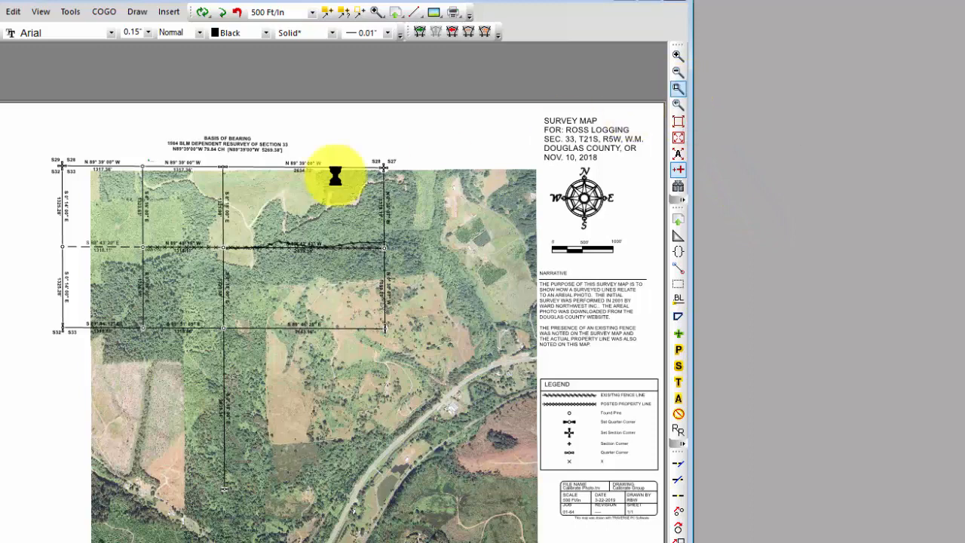
{"action": "left_click_drag", "start_coordinate": [38, 153], "coordinate": [381, 395]}
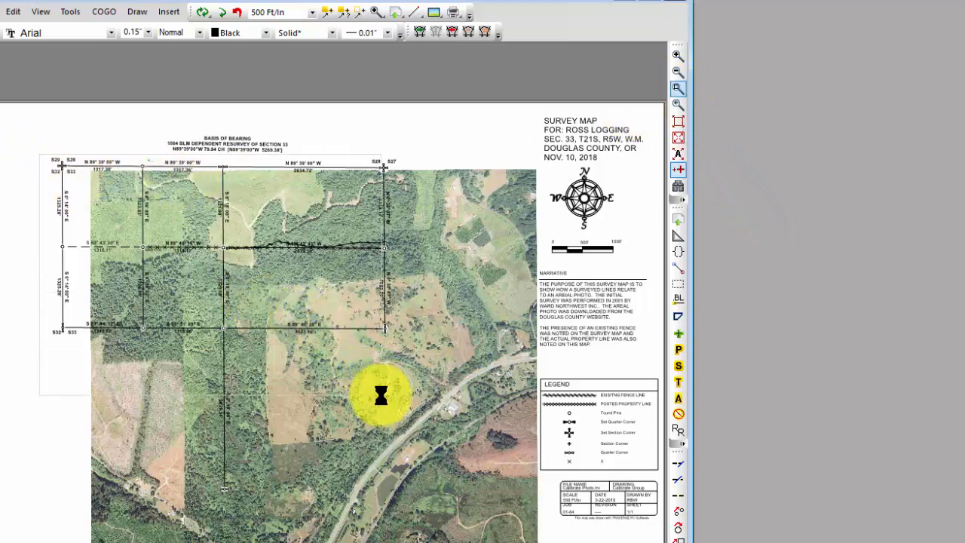
{"action": "right_click", "coordinate": [438, 491]}
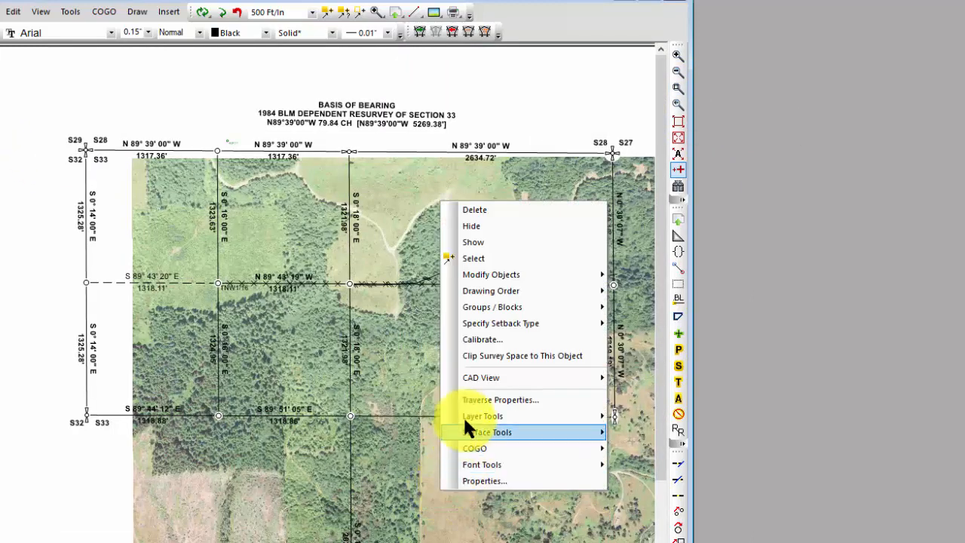
{"action": "left_click", "coordinate": [484, 338]}
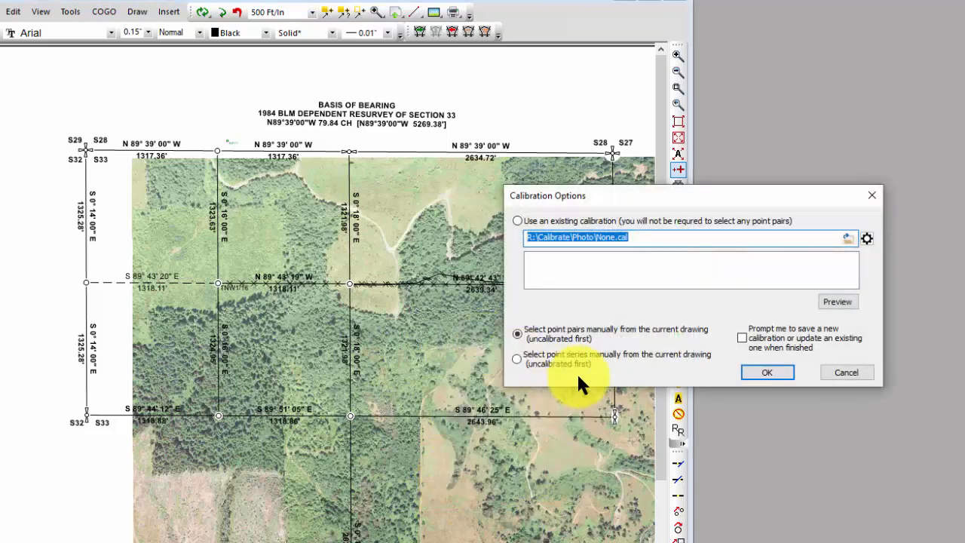
{"action": "left_click", "coordinate": [552, 359]}
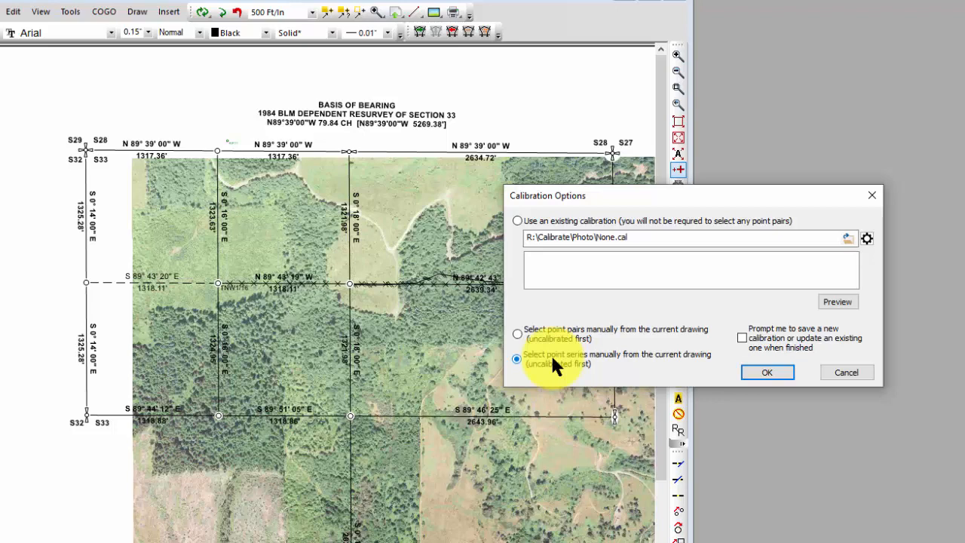
{"action": "left_click", "coordinate": [763, 372]}
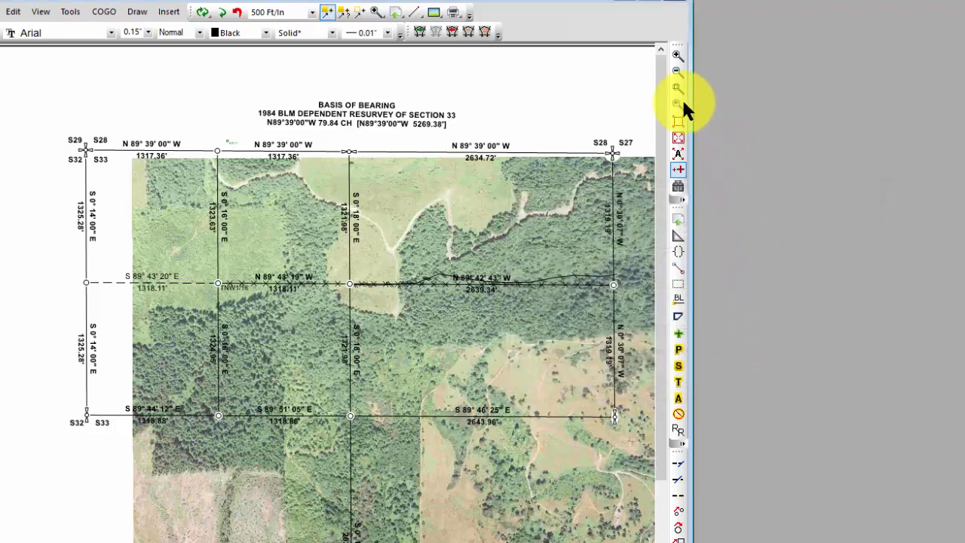
Match the photo's four-point series to the NW S33 corner, W1/4 S33 corner, CW1/16 and fence point 29-2 to calibrate it.
{"action": "left_click", "coordinate": [678, 88]}
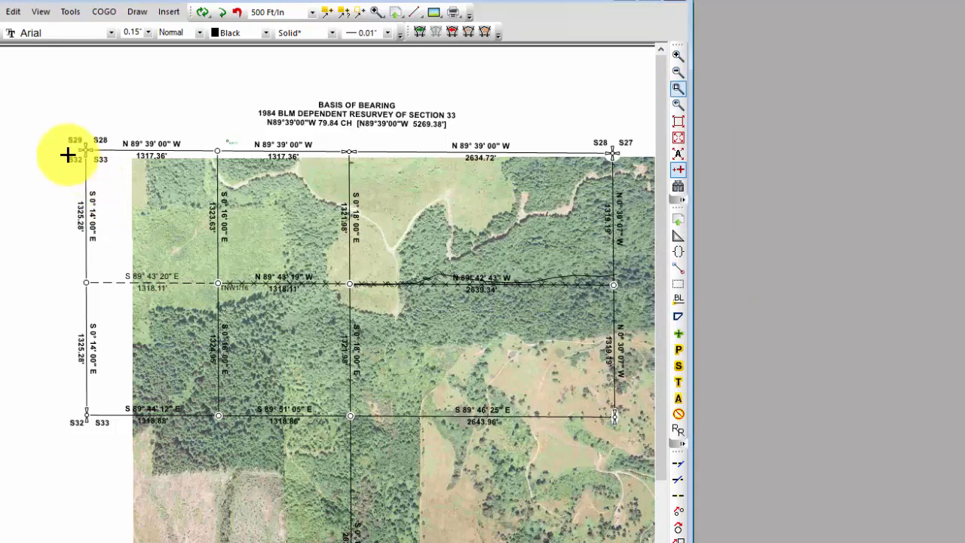
{"action": "left_click_drag", "start_coordinate": [58, 131], "coordinate": [498, 463]}
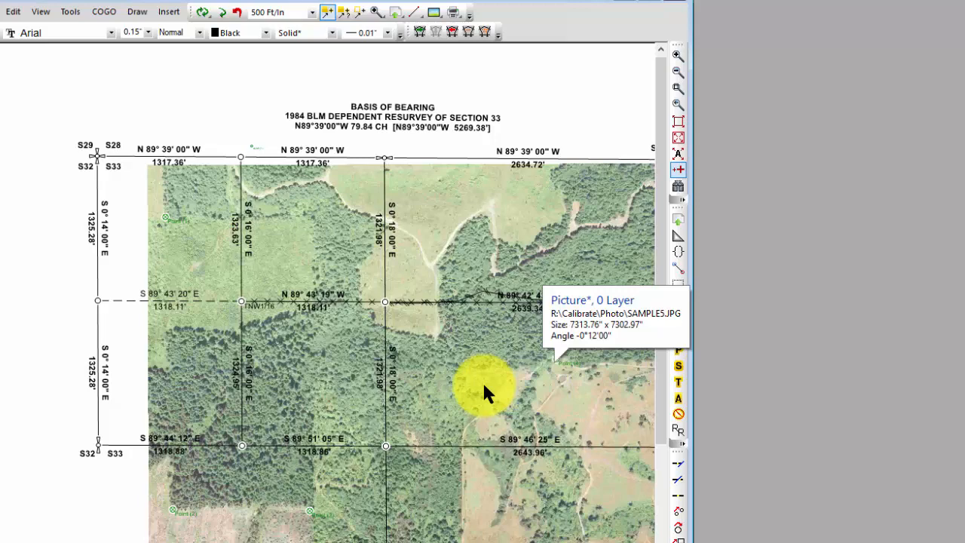
{"action": "left_click", "coordinate": [98, 181]}
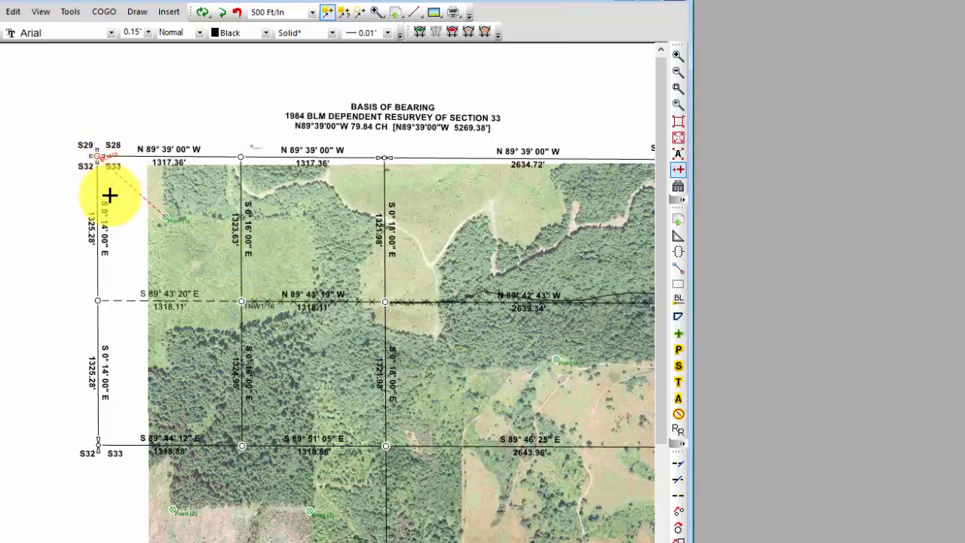
{"action": "left_click", "coordinate": [98, 442]}
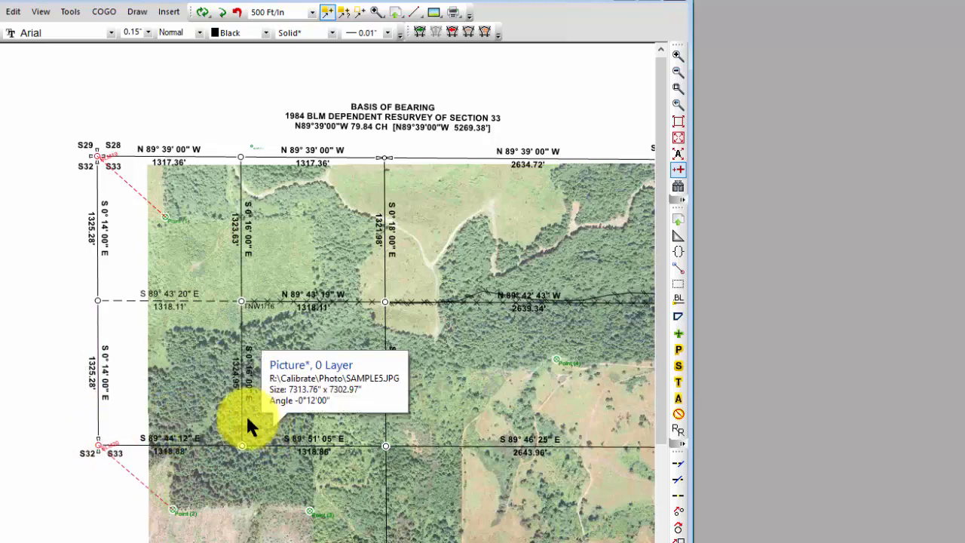
{"action": "left_click", "coordinate": [243, 419]}
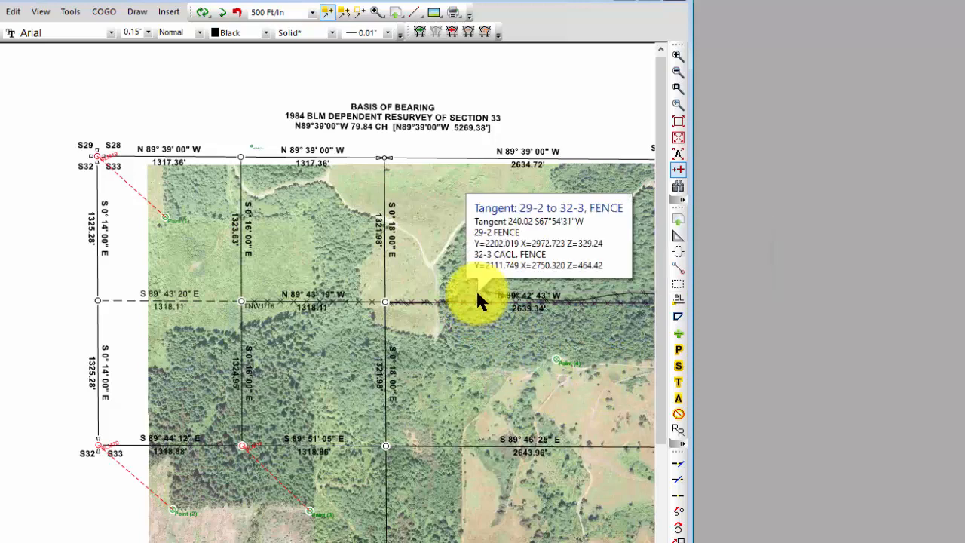
{"action": "key", "text": "Return"}
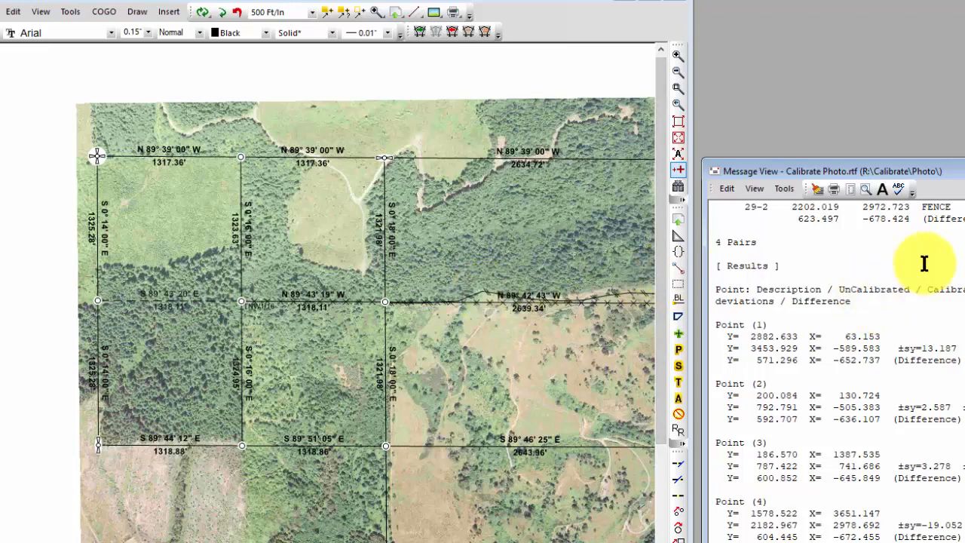
Close the calibration report, check the webinar outline and close the survey without saving it.
{"action": "key", "text": "alt+F4"}
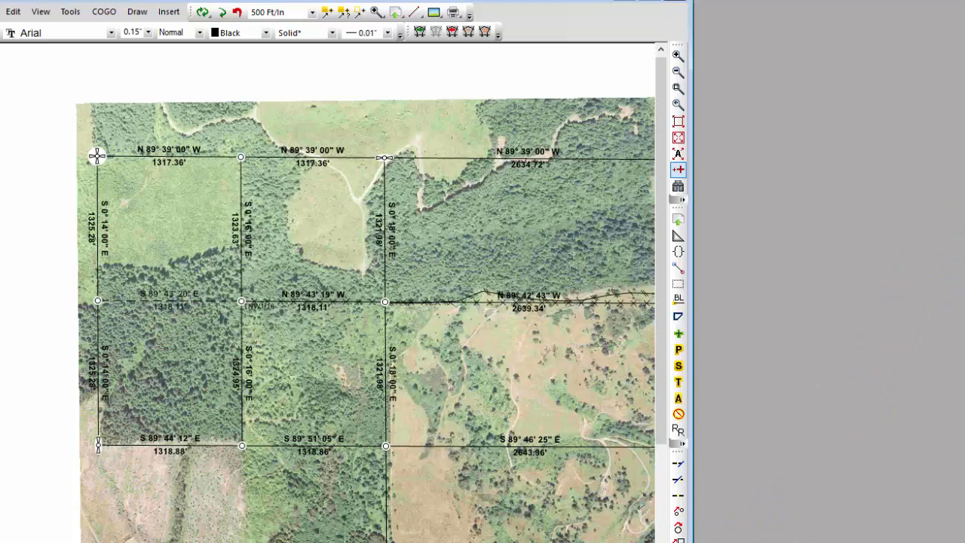
{"action": "key", "text": "alt+Tab"}
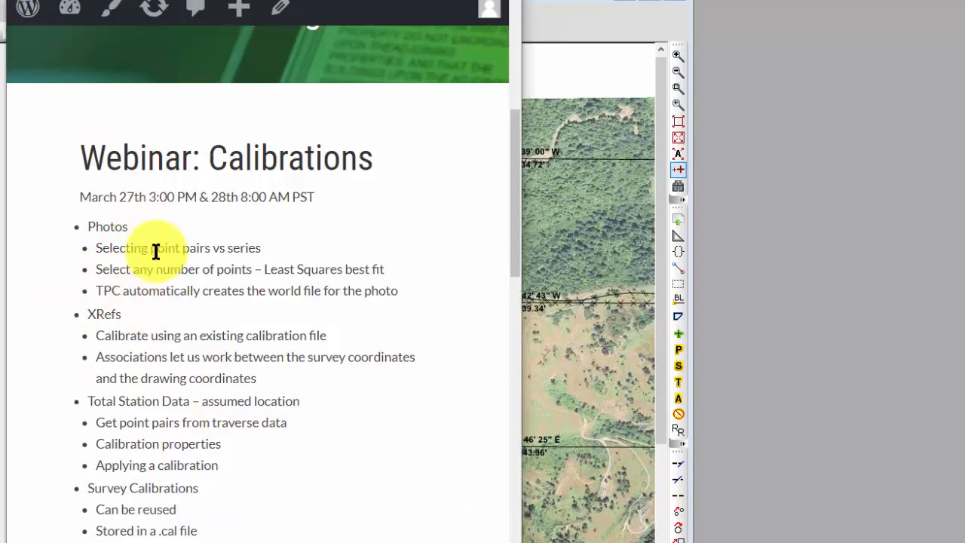
{"action": "left_click", "coordinate": [900, 323]}
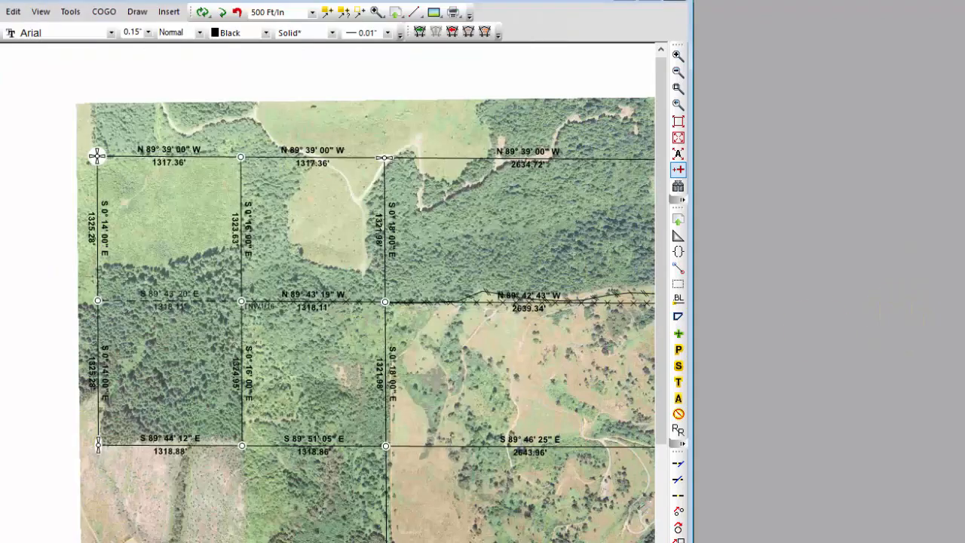
{"action": "key", "text": "alt+F4"}
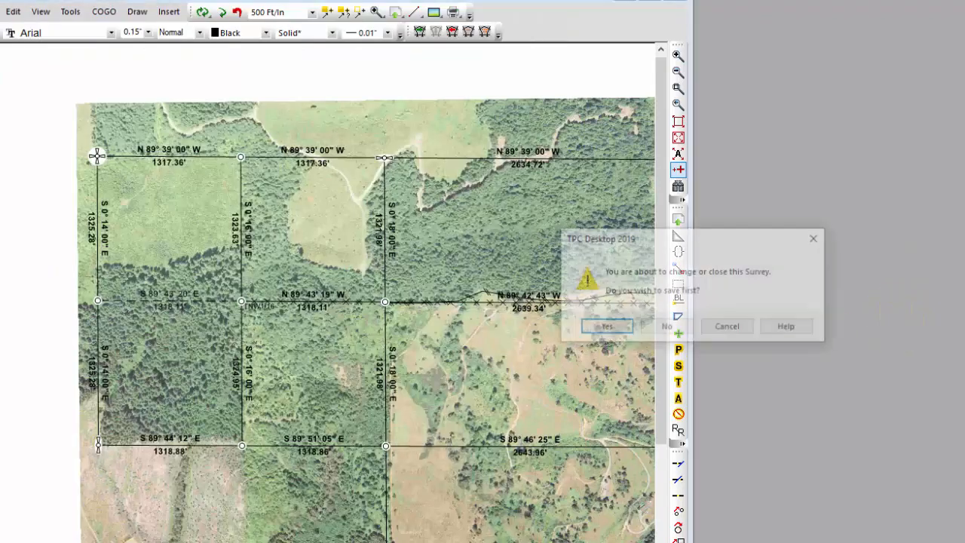
{"action": "left_click", "coordinate": [669, 326]}
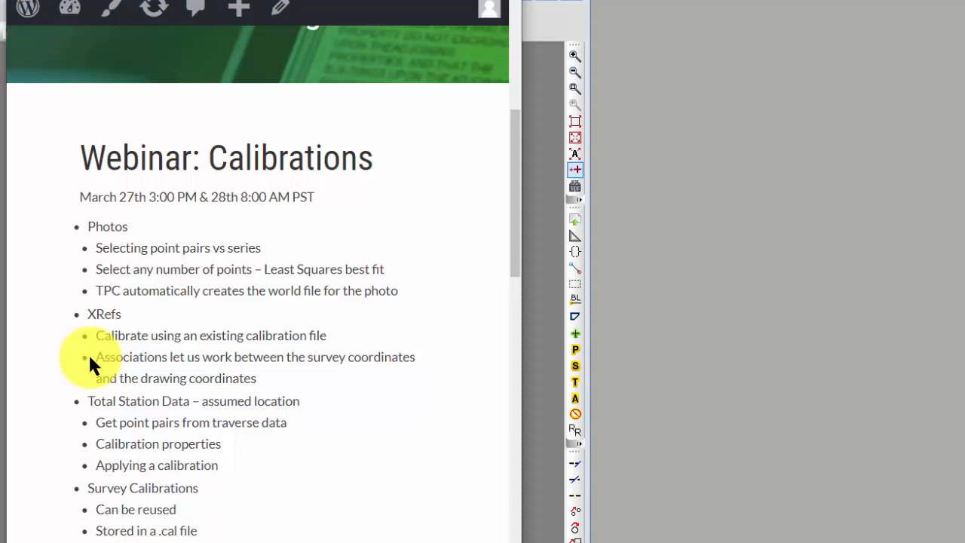
Return to the Deer Park drawing and examine the XRef linework and survey boundary around points 106 and 107.
{"action": "left_click", "coordinate": [812, 296]}
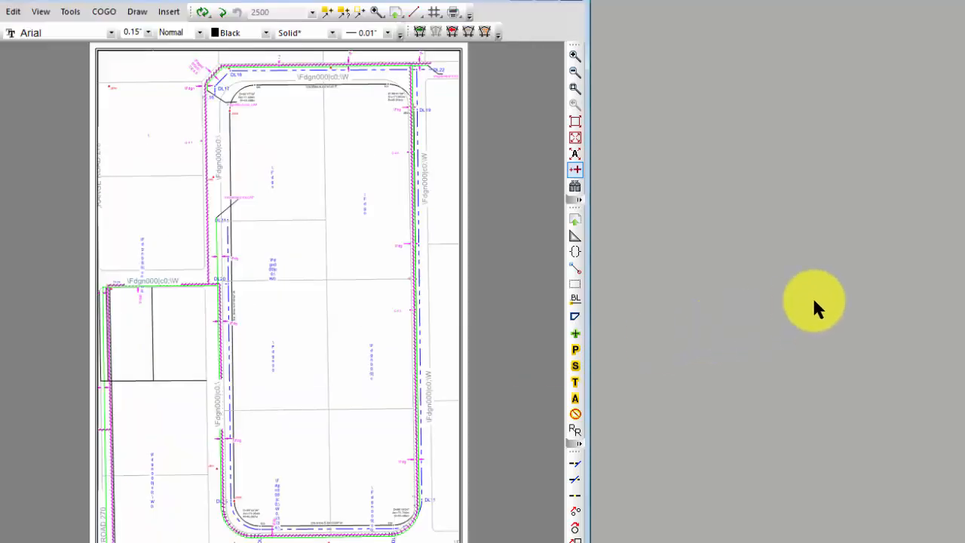
{"action": "left_click", "coordinate": [575, 88]}
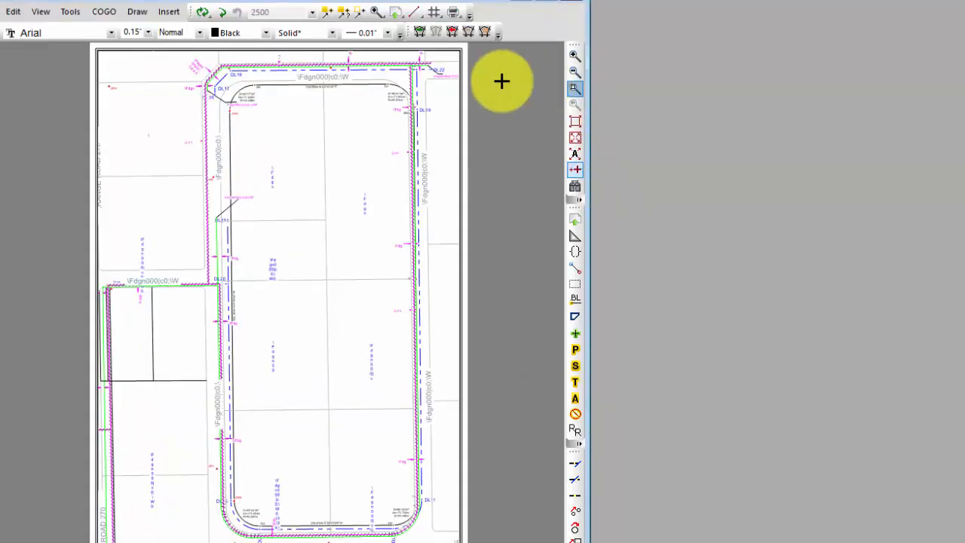
{"action": "left_click", "coordinate": [168, 61]}
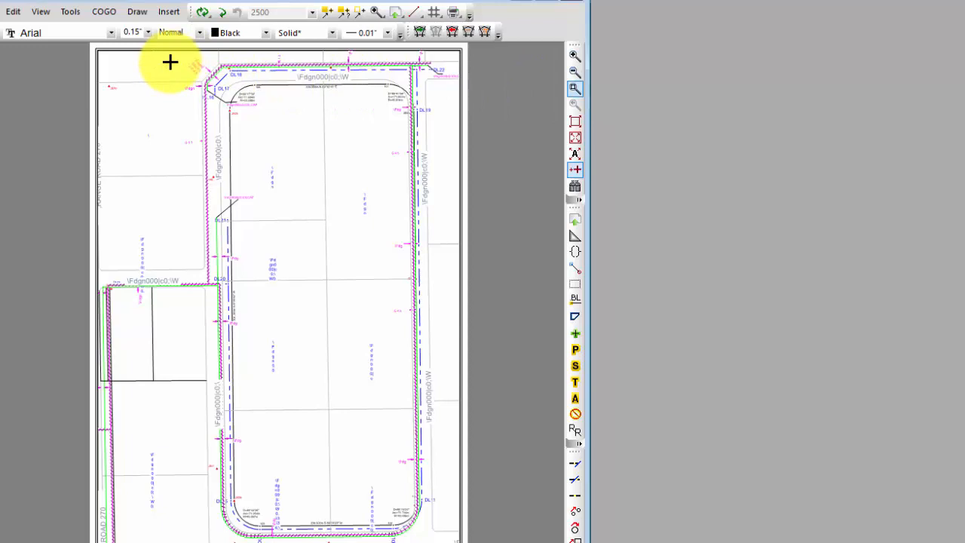
{"action": "left_click", "coordinate": [392, 172]}
{"action": "scroll", "coordinate": [401, 241], "scroll_direction": "up", "scroll_amount": 1}
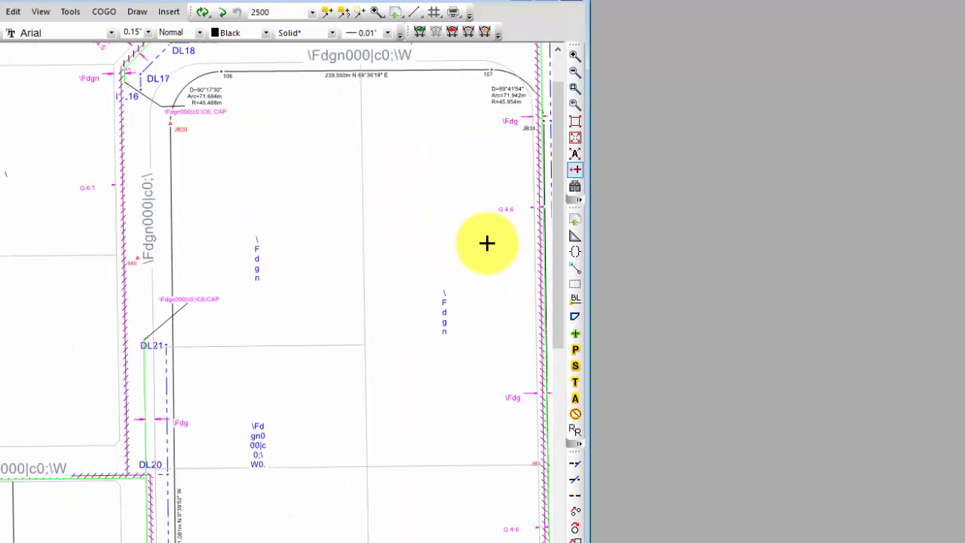
{"action": "middle_click_drag", "start_coordinate": [490, 245], "coordinate": [416, 308]}
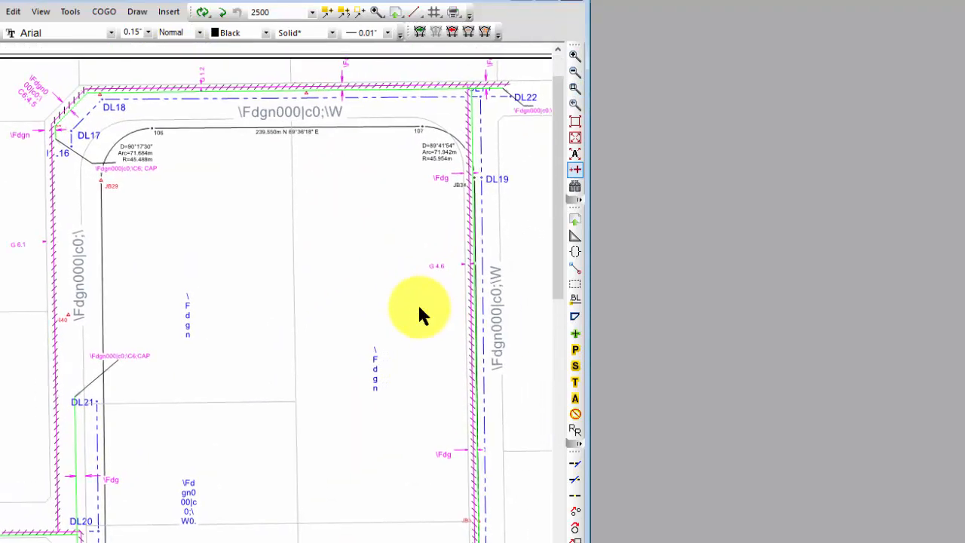
{"action": "scroll", "coordinate": [419, 308], "scroll_direction": "up", "scroll_amount": 1}
{"action": "middle_click_drag", "start_coordinate": [405, 269], "coordinate": [405, 323]}
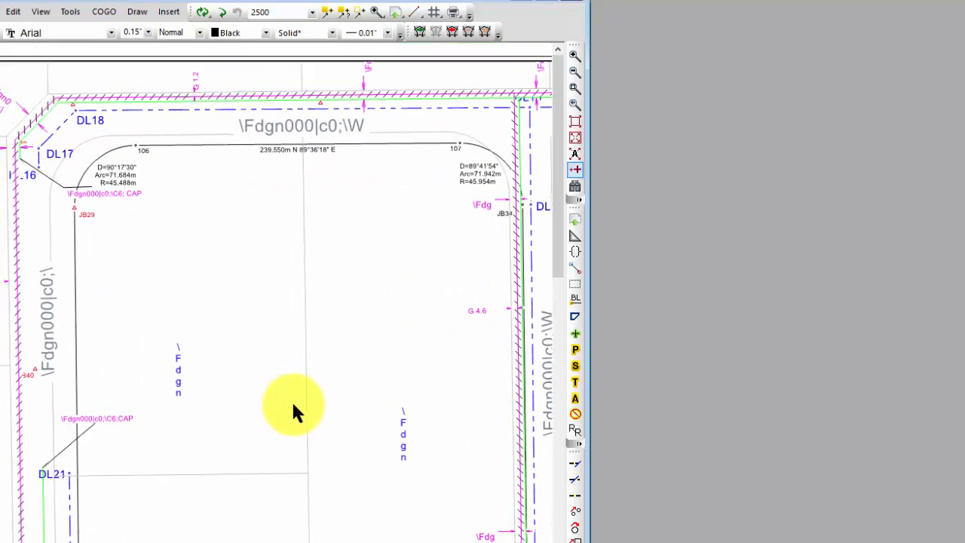
Start calibrating the G70751 XREF.dwg XReference using point pairs selected manually from the current drawing.
{"action": "left_click", "coordinate": [162, 144]}
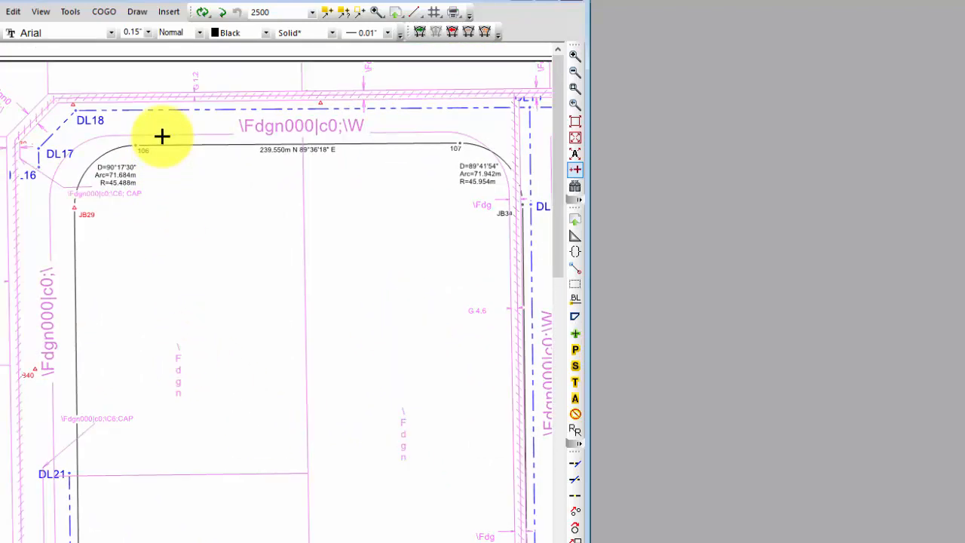
{"action": "mouse_move", "coordinate": [160, 134]}
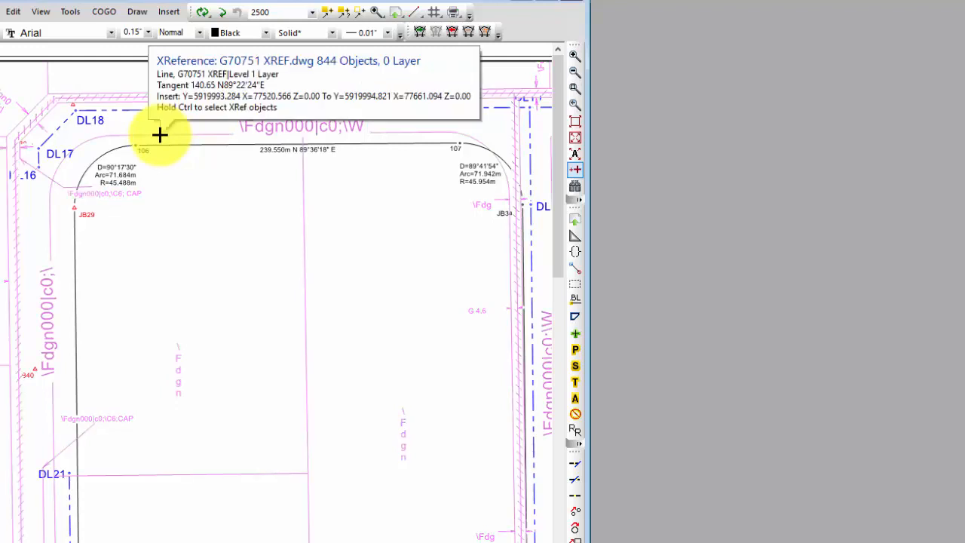
{"action": "right_click", "coordinate": [160, 134]}
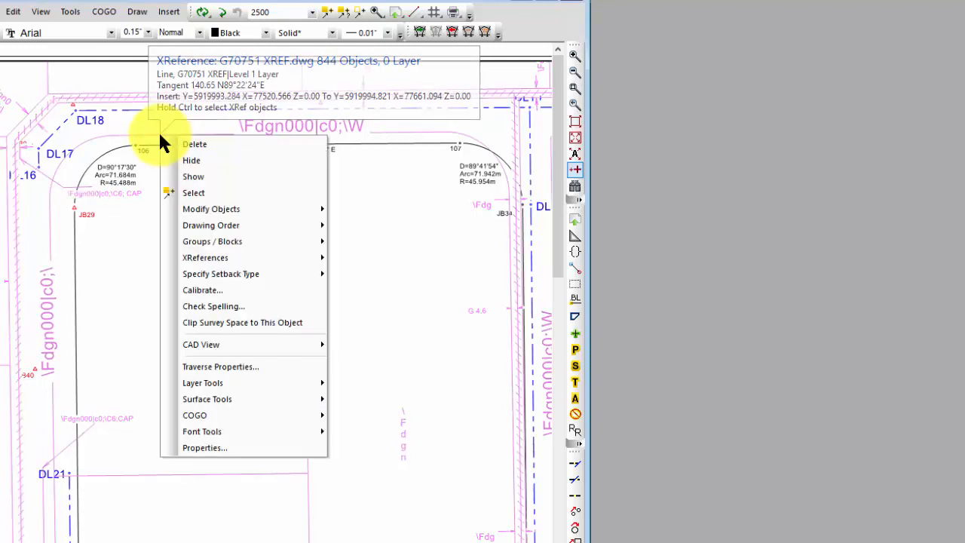
{"action": "mouse_move", "coordinate": [225, 259]}
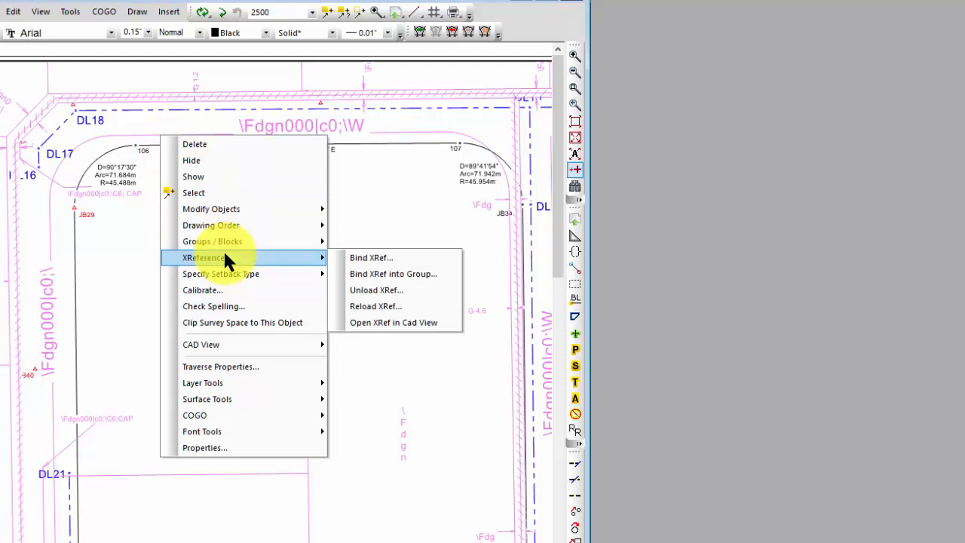
{"action": "left_click", "coordinate": [215, 290]}
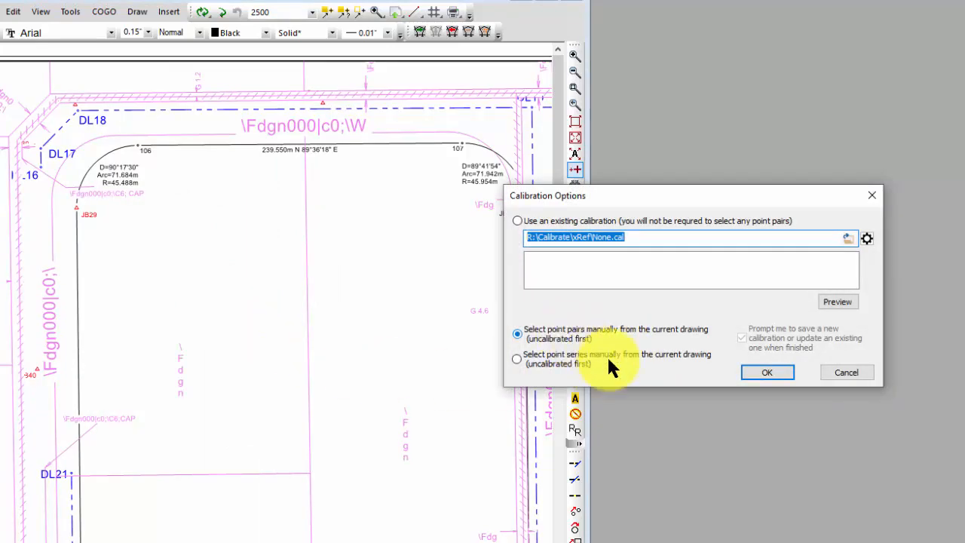
{"action": "left_click", "coordinate": [780, 373]}
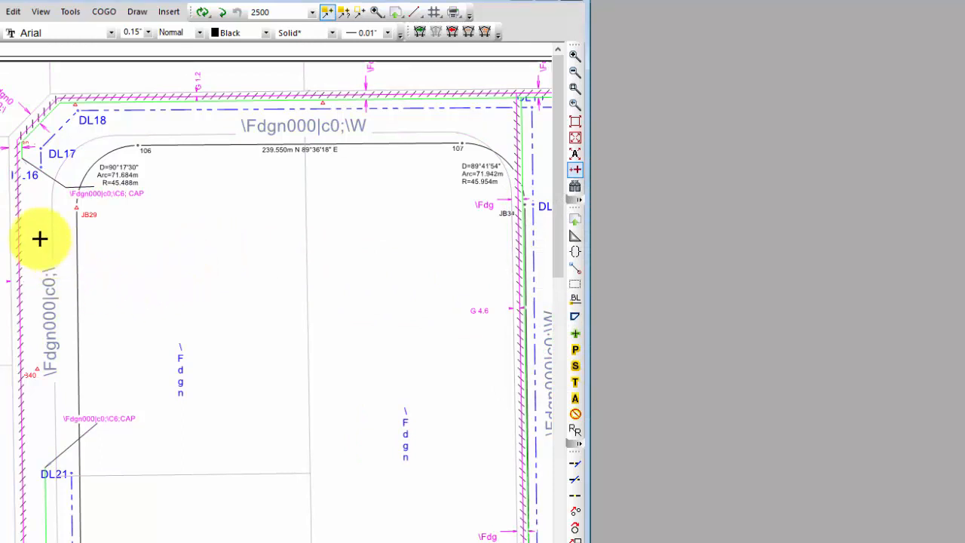
Pair the XReference's line endpoints with survey points JB29, 107, 102 and JB36 and compute the calibration.
{"action": "mouse_move", "coordinate": [50, 216]}
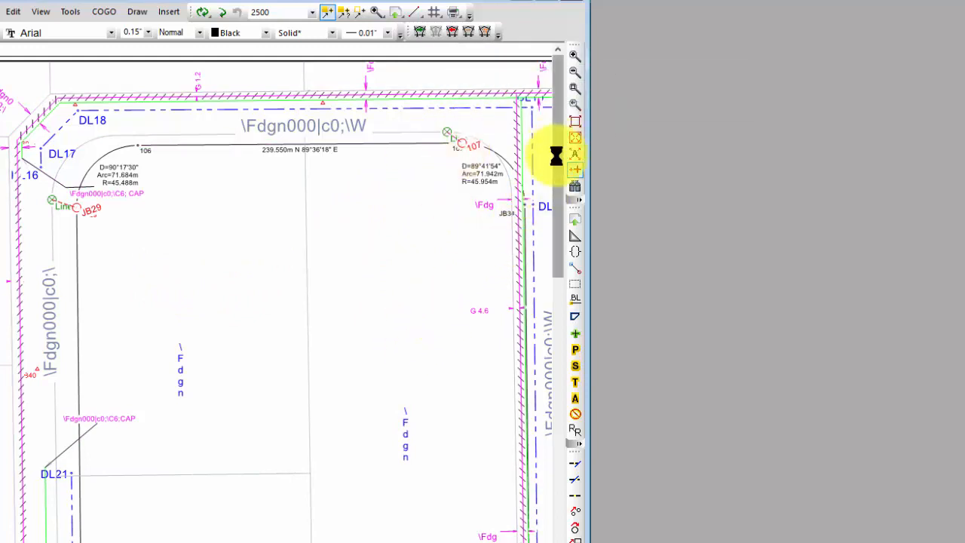
{"action": "mouse_move", "coordinate": [556, 155]}
{"action": "left_mouse_down"}
{"action": "mouse_move", "coordinate": [565, 334]}
{"action": "mouse_move", "coordinate": [592, 467]}
{"action": "left_mouse_up"}
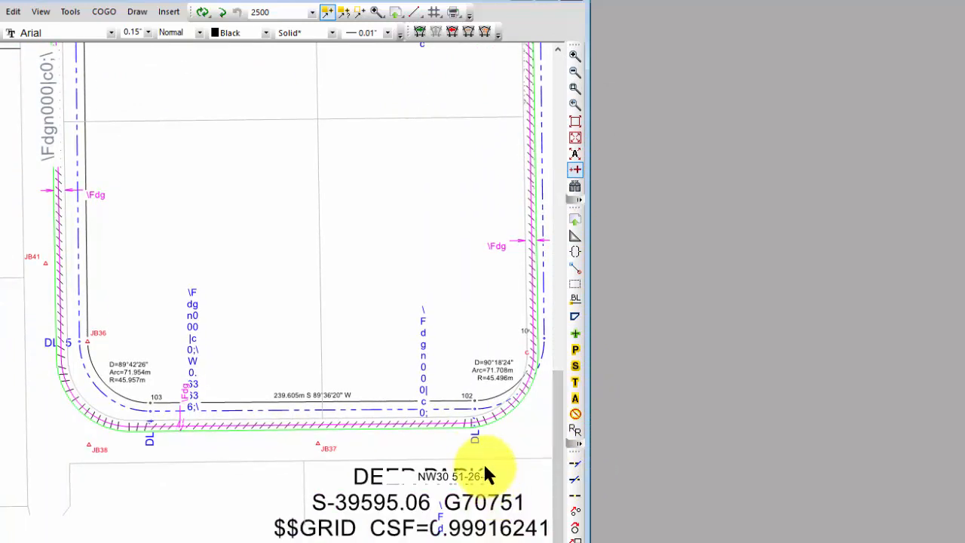
{"action": "left_click", "coordinate": [458, 414]}
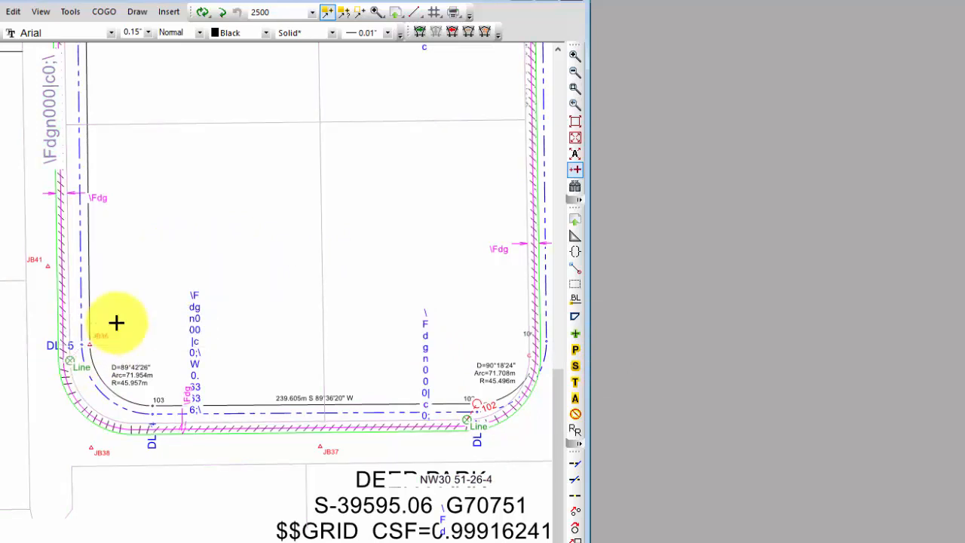
{"action": "mouse_move", "coordinate": [90, 323]}
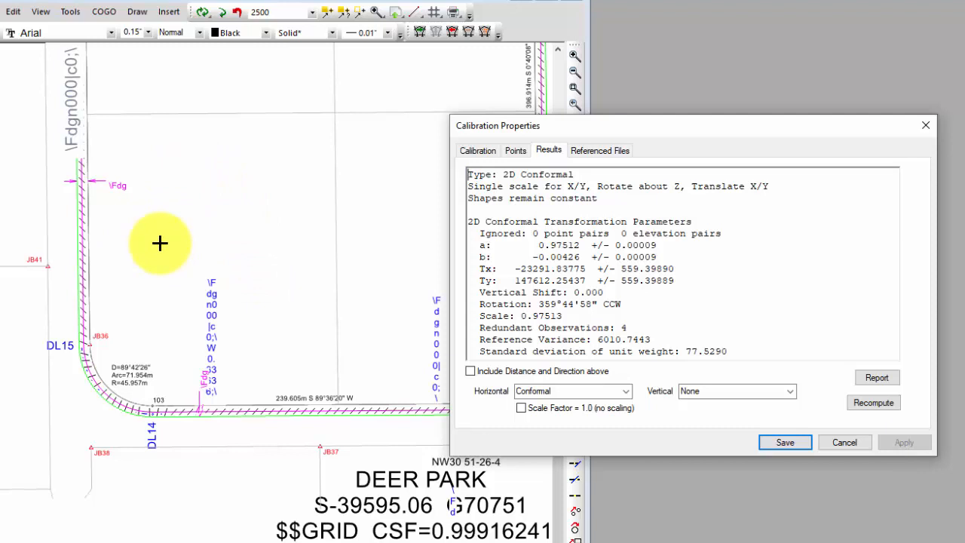
Insert the Survey CRS as the calibration's To description.
{"action": "left_click", "coordinate": [475, 151]}
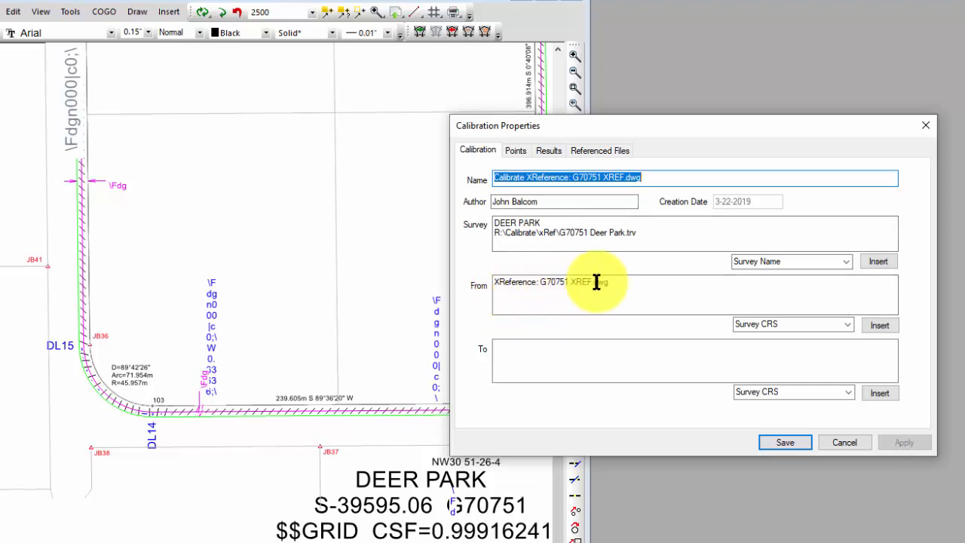
{"action": "left_click", "coordinate": [880, 392]}
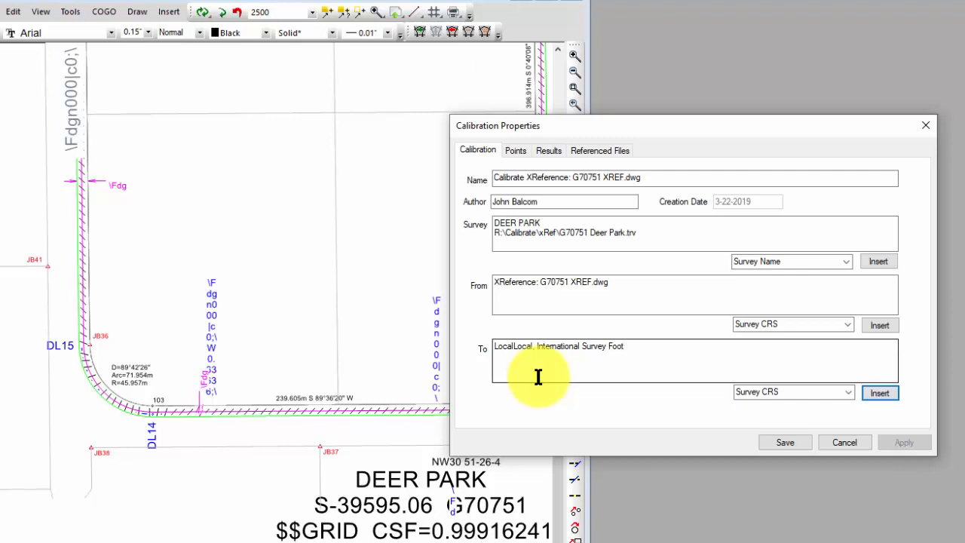
{"action": "left_click", "coordinate": [848, 391]}
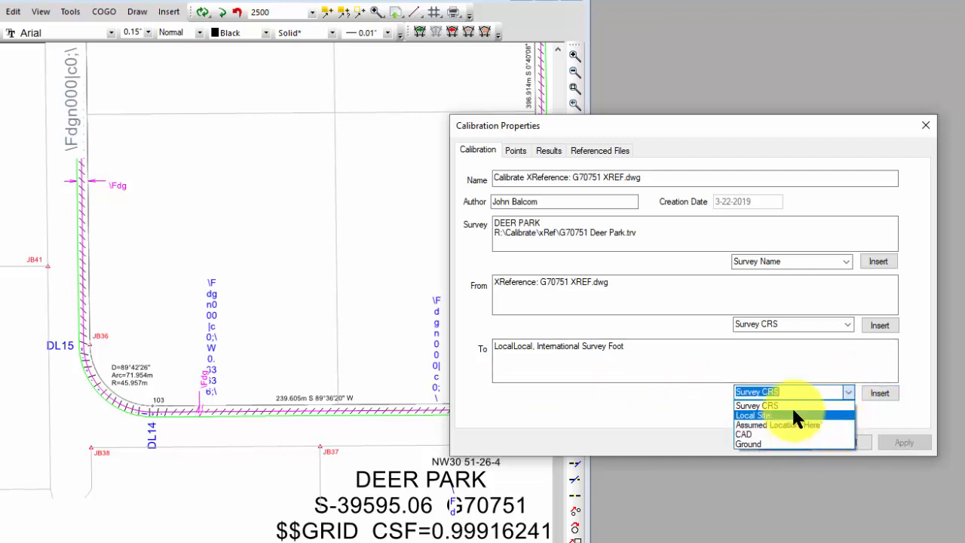
{"action": "left_click", "coordinate": [777, 351]}
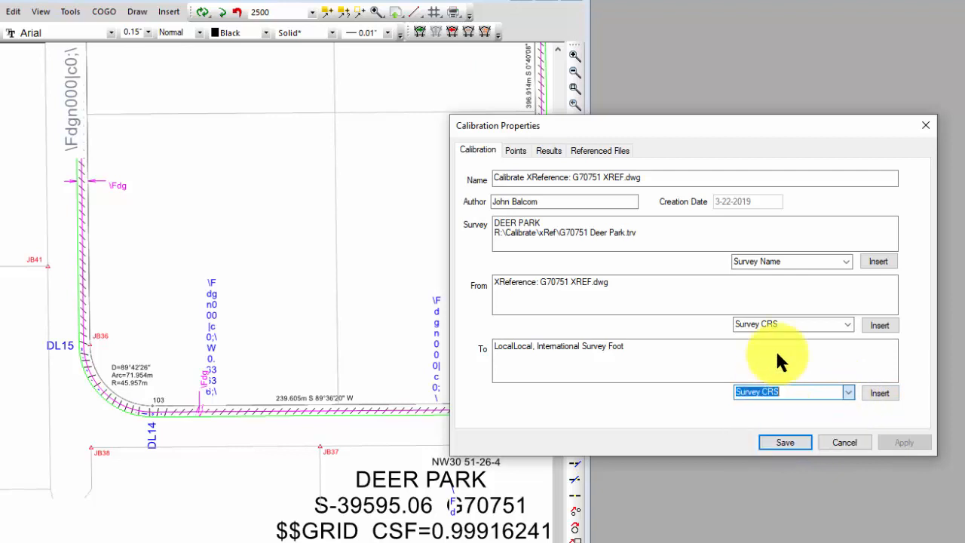
Review the XReference calibration's point pairs, 2D conformal transformation parameters and per-point results.
{"action": "left_click", "coordinate": [512, 150]}
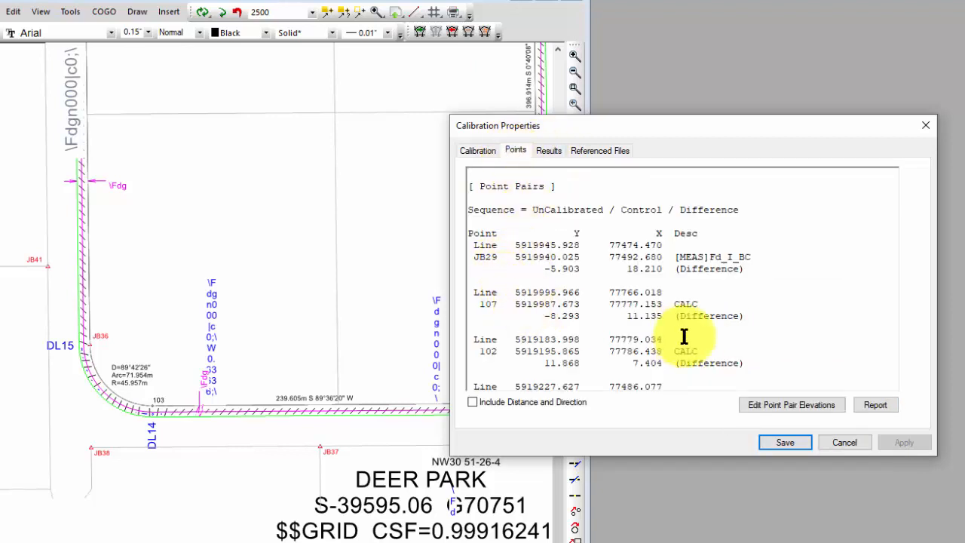
{"action": "scroll", "coordinate": [681, 332], "scroll_direction": "down", "scroll_amount": 3}
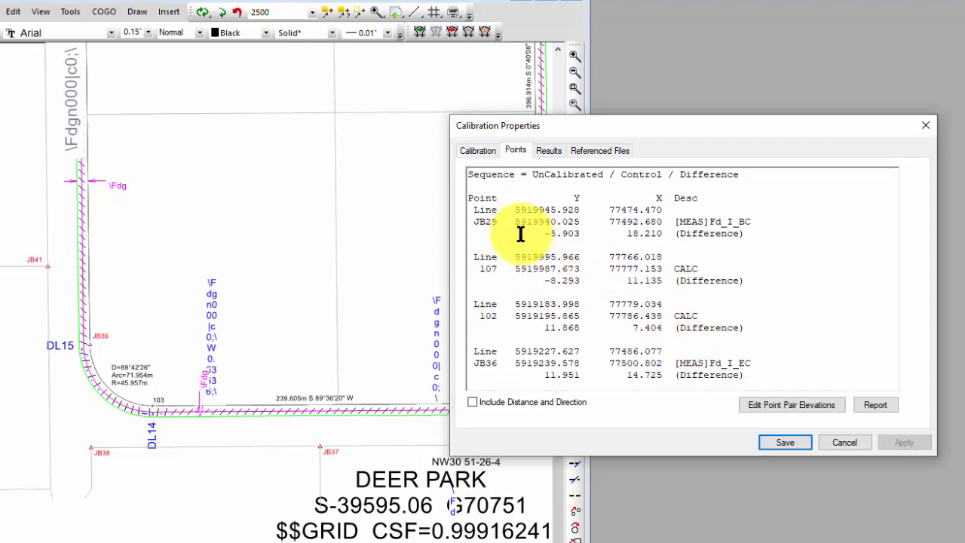
{"action": "left_click", "coordinate": [549, 150]}
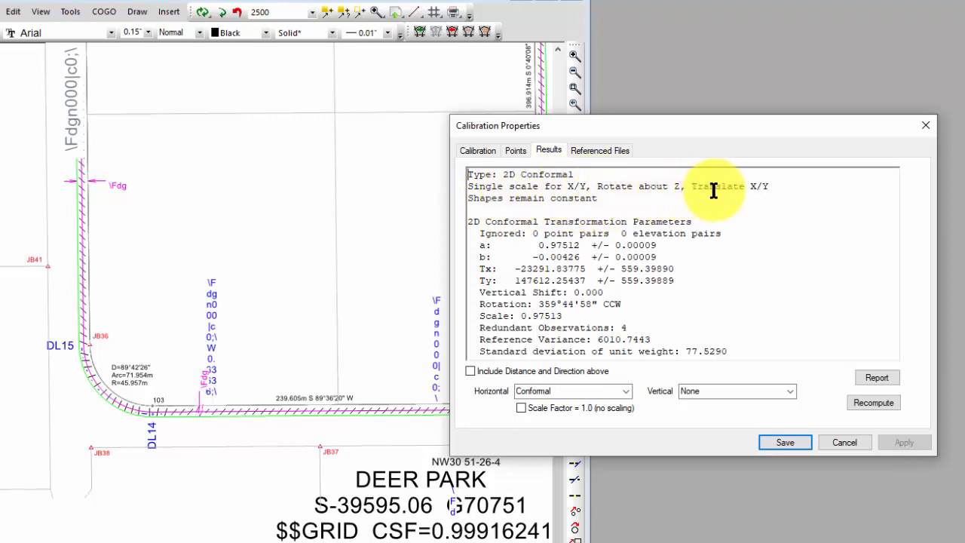
{"action": "scroll", "coordinate": [795, 226], "scroll_direction": "down", "scroll_amount": 1}
{"action": "scroll", "coordinate": [795, 226], "scroll_direction": "down", "scroll_amount": 3}
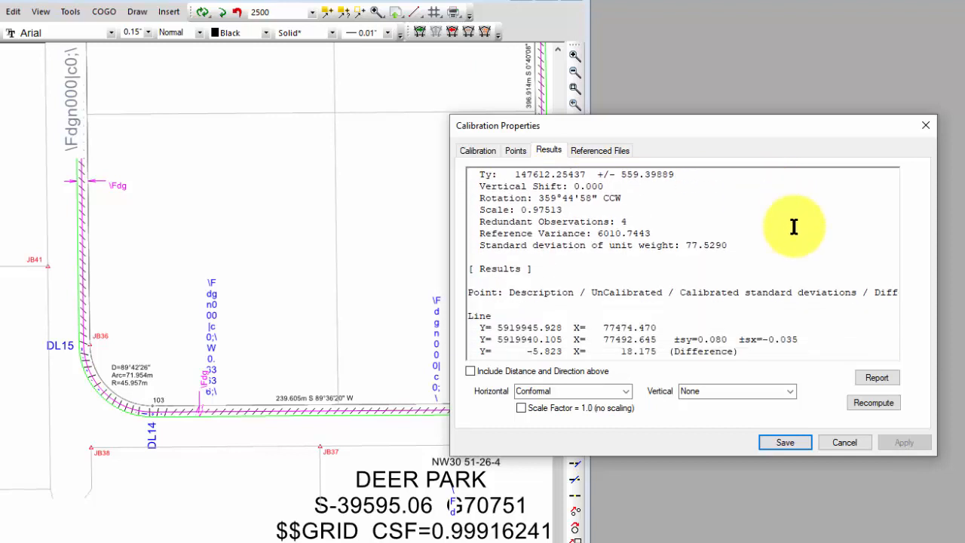
Check the calibration's transformation parameters and per-point differences, and save it as CAD.CAL in the xRef folder, replacing the existing file.
{"action": "scroll", "coordinate": [795, 226], "scroll_direction": "up", "scroll_amount": 2}
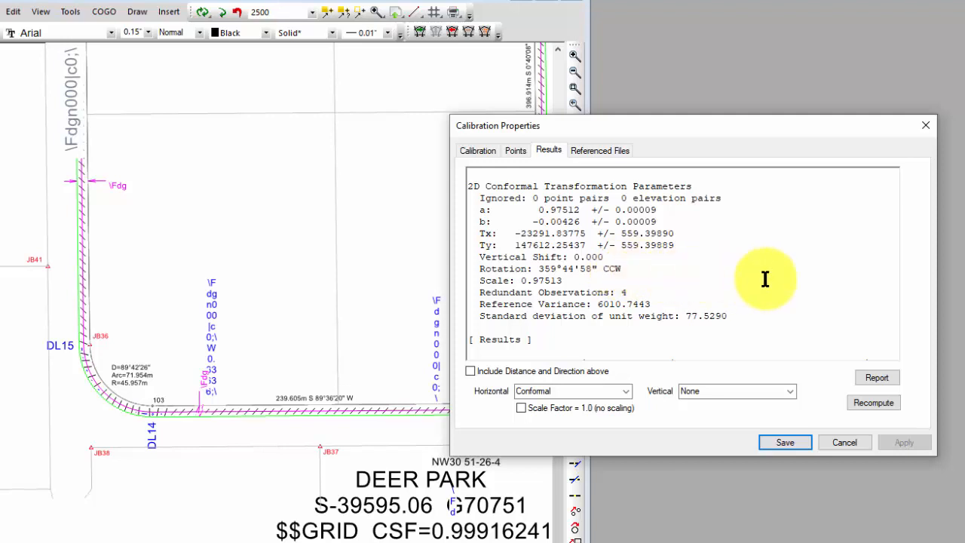
{"action": "scroll", "coordinate": [766, 277], "scroll_direction": "down", "scroll_amount": 3}
{"action": "scroll", "coordinate": [765, 277], "scroll_direction": "down", "scroll_amount": 2}
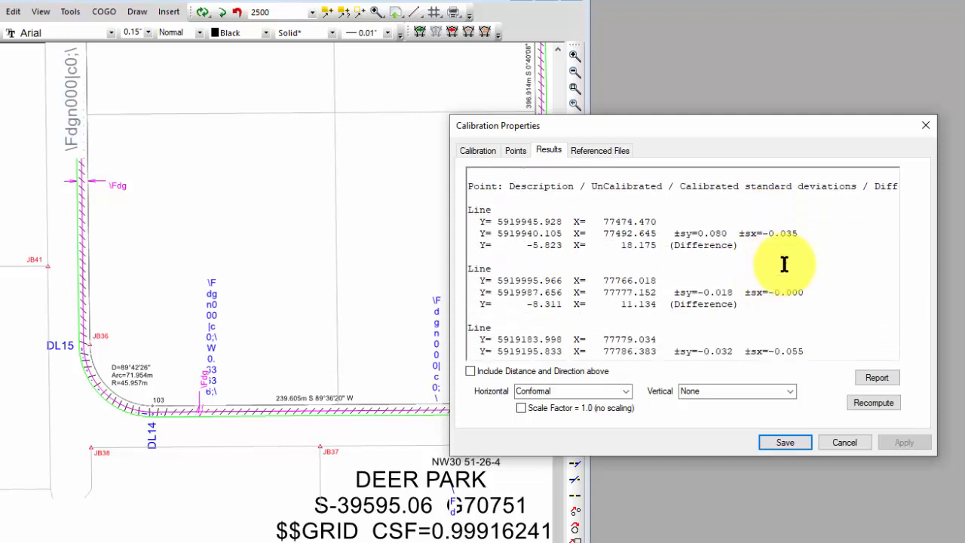
{"action": "scroll", "coordinate": [785, 263], "scroll_direction": "down", "scroll_amount": 2}
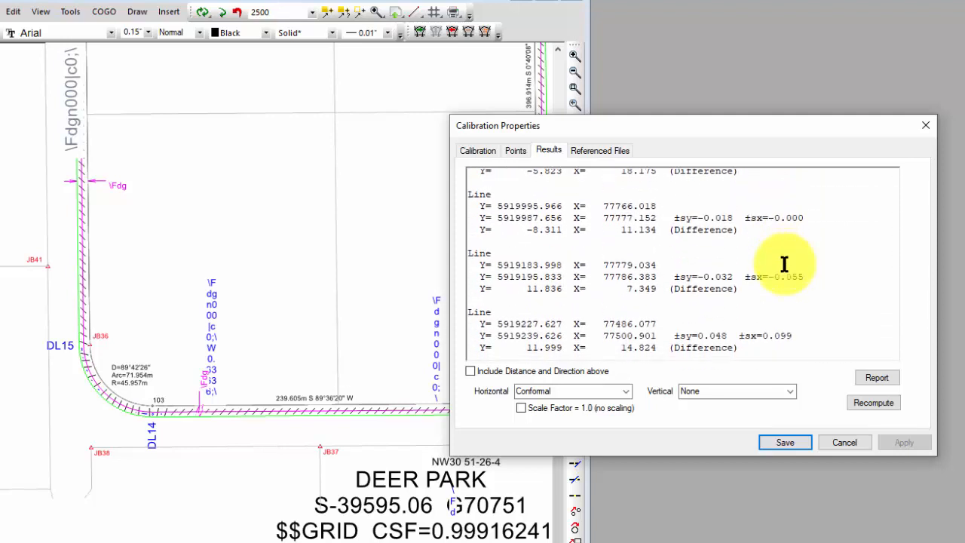
{"action": "scroll", "coordinate": [785, 263], "scroll_direction": "down", "scroll_amount": 1}
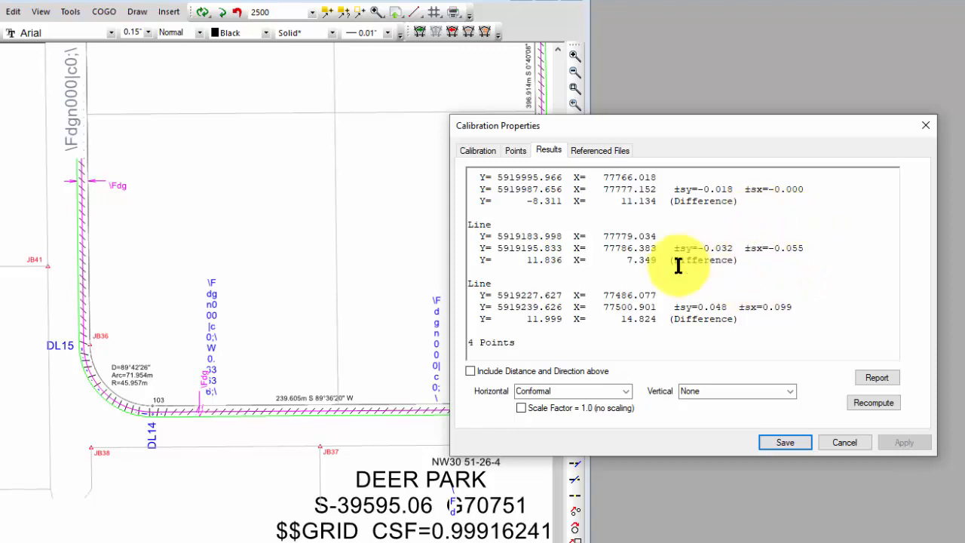
{"action": "left_click", "coordinate": [788, 443]}
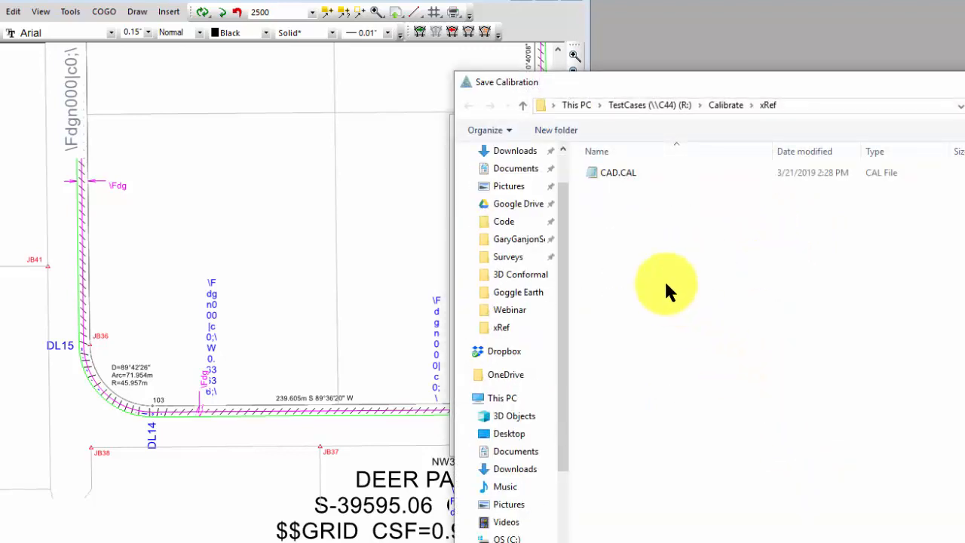
{"action": "double_click", "coordinate": [619, 173]}
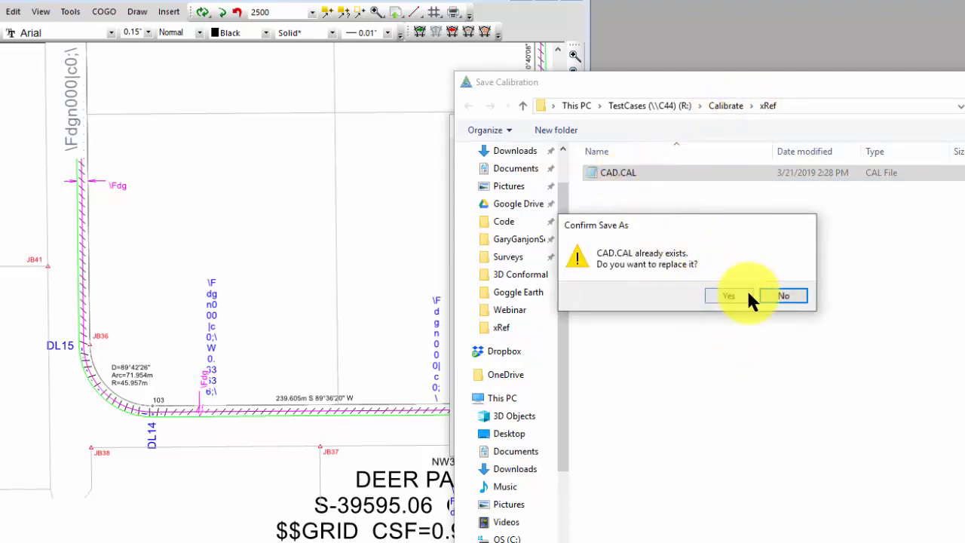
{"action": "left_click", "coordinate": [728, 294]}
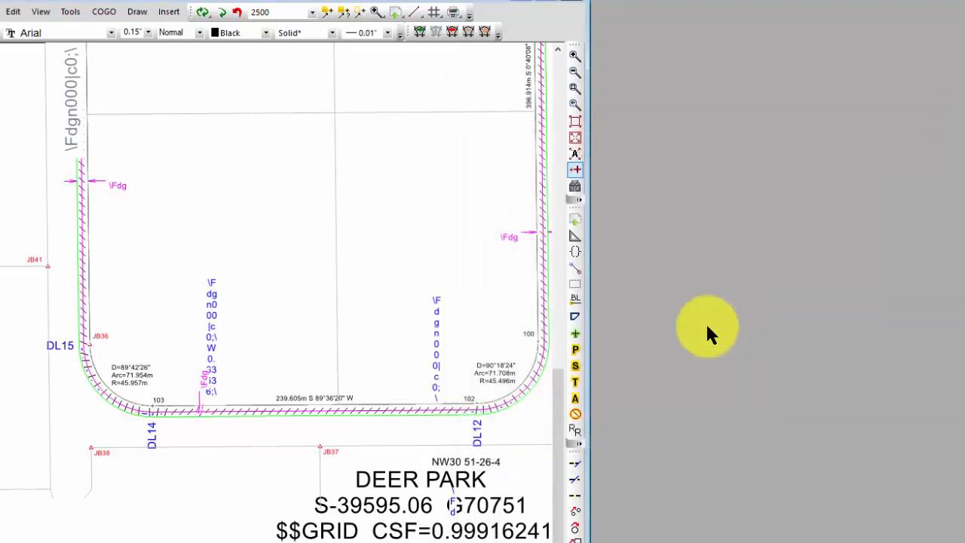
Inspect the calibrated XReference around JB30, JB31 and JB29 in the drawing and view its file and coordinate properties.
{"action": "left_click", "coordinate": [575, 137]}
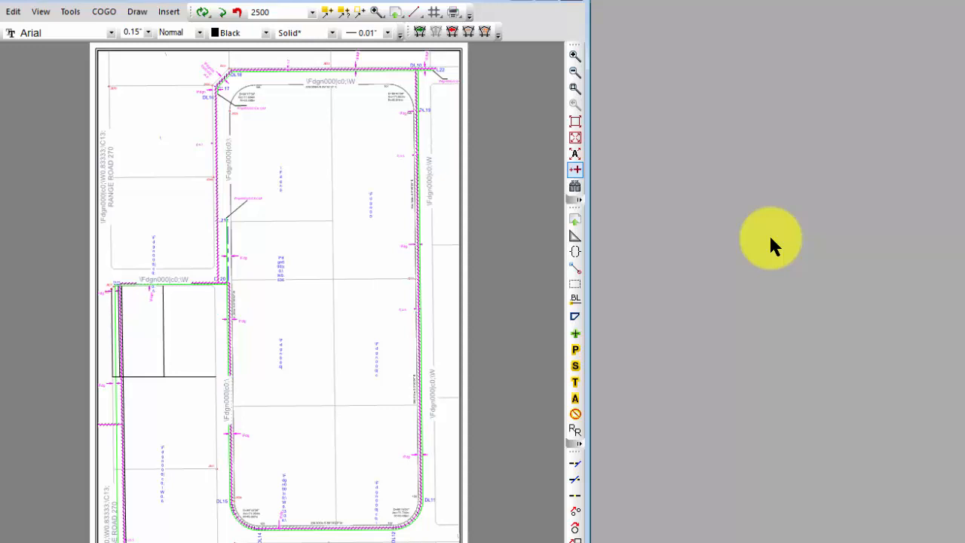
{"action": "left_click", "coordinate": [575, 89]}
{"action": "left_click_drag", "start_coordinate": [197, 62], "coordinate": [256, 130]}
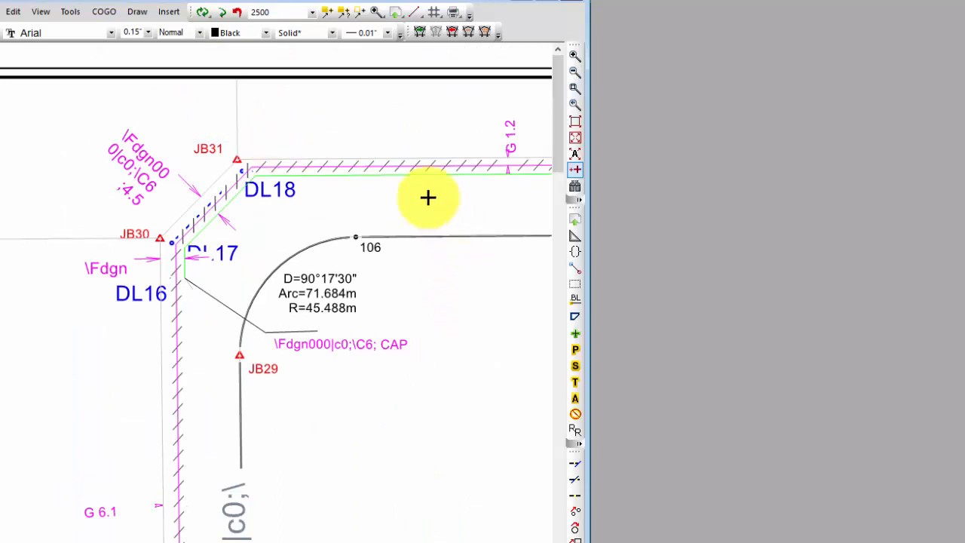
{"action": "right_click", "coordinate": [401, 175]}
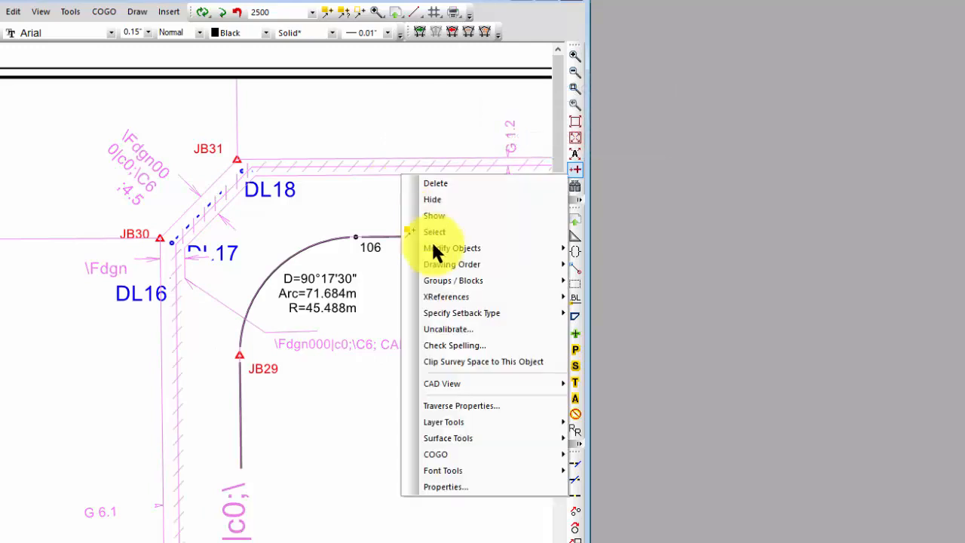
{"action": "left_click", "coordinate": [456, 486]}
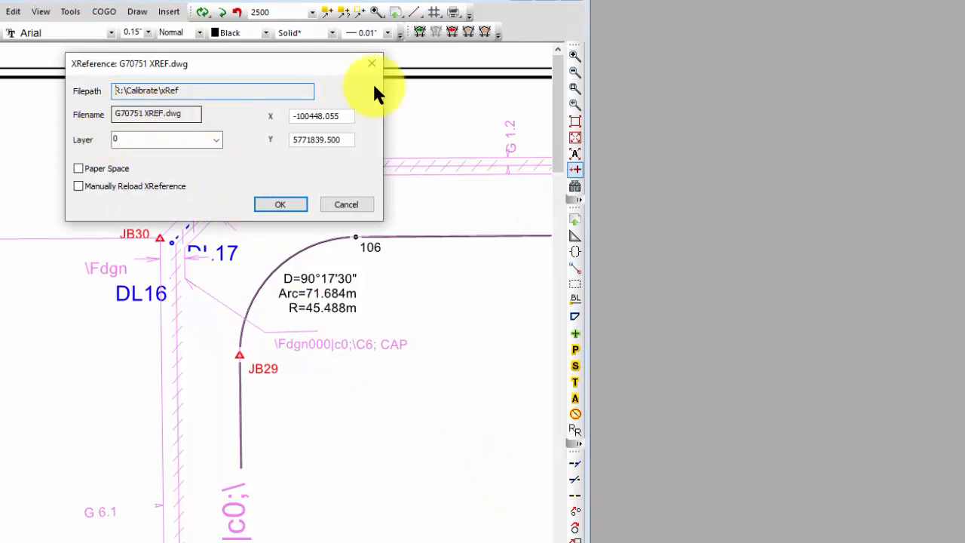
{"action": "left_click", "coordinate": [368, 59]}
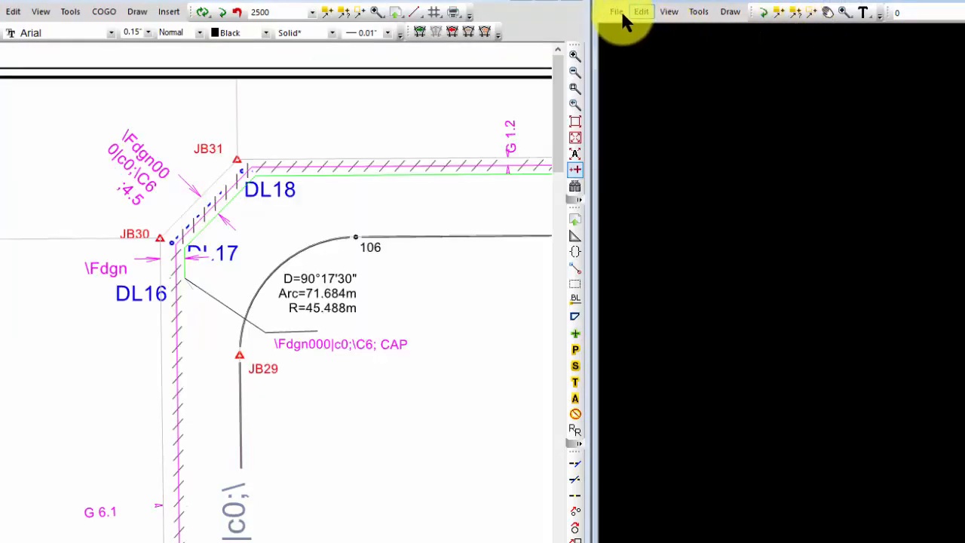
Open G70751 XREF.dwg in the CAD View and frame the angled road corner near the 4.5 dimension.
{"action": "left_click", "coordinate": [618, 11]}
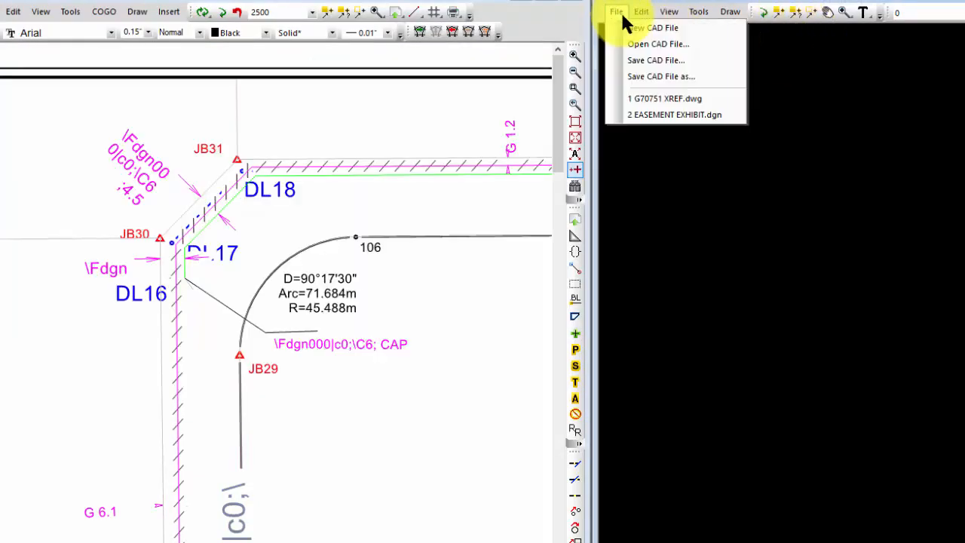
{"action": "left_click", "coordinate": [639, 43]}
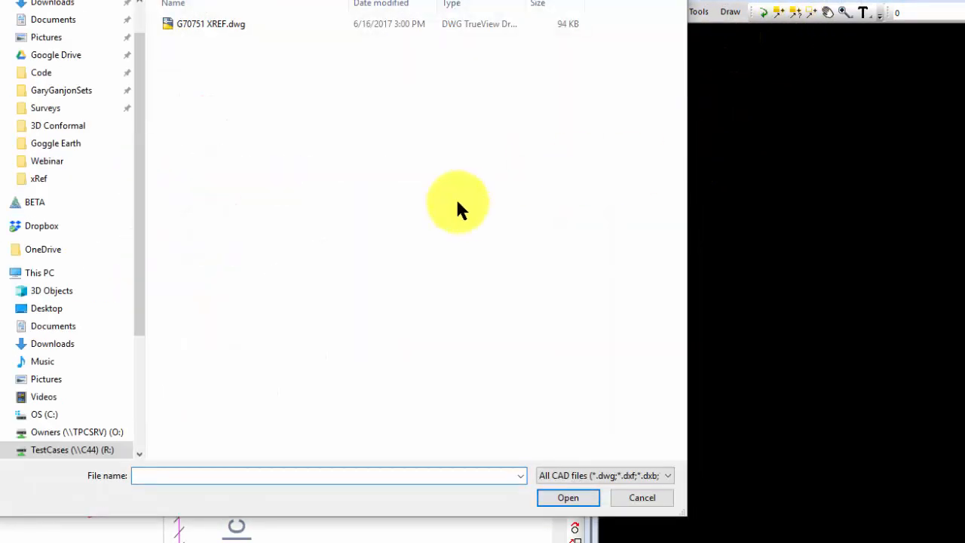
{"action": "double_click", "coordinate": [207, 24]}
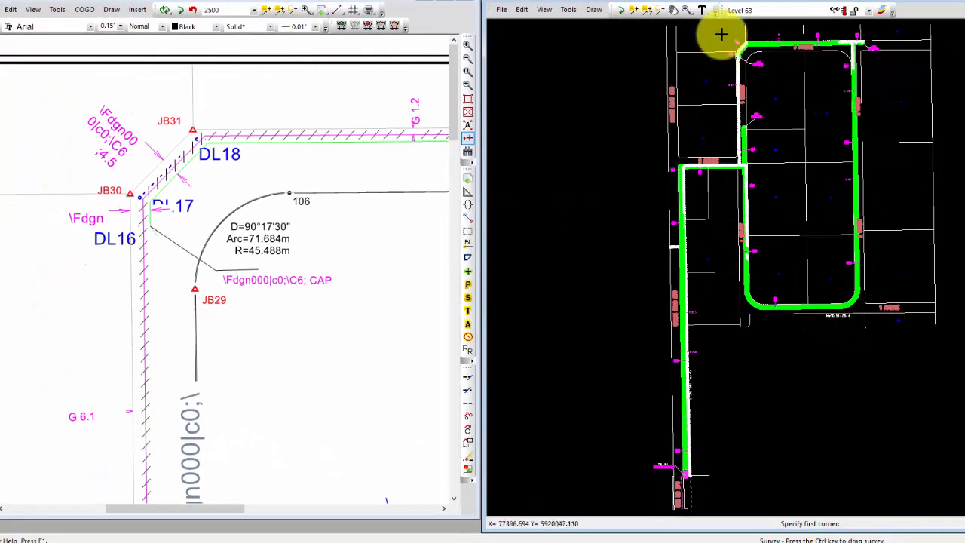
{"action": "left_click", "coordinate": [722, 34]}
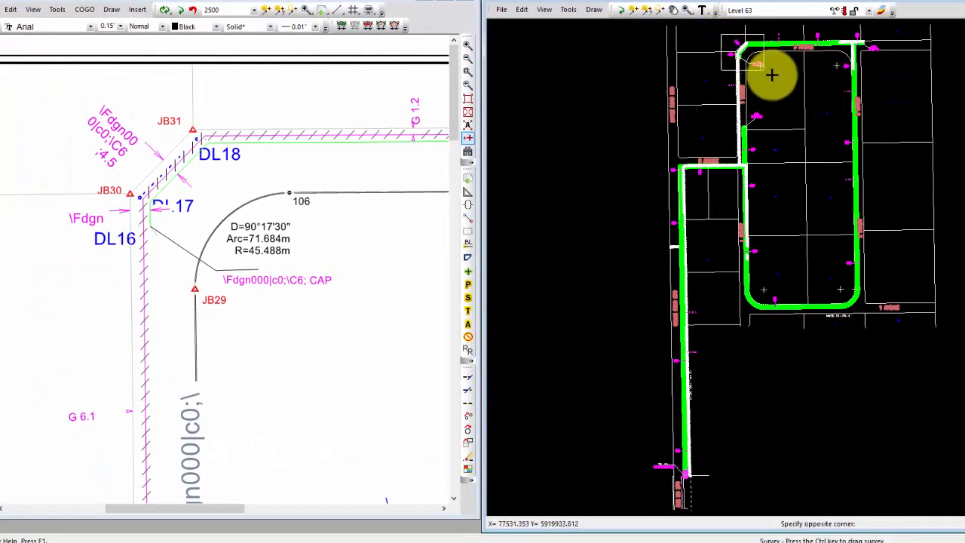
{"action": "left_click", "coordinate": [778, 88]}
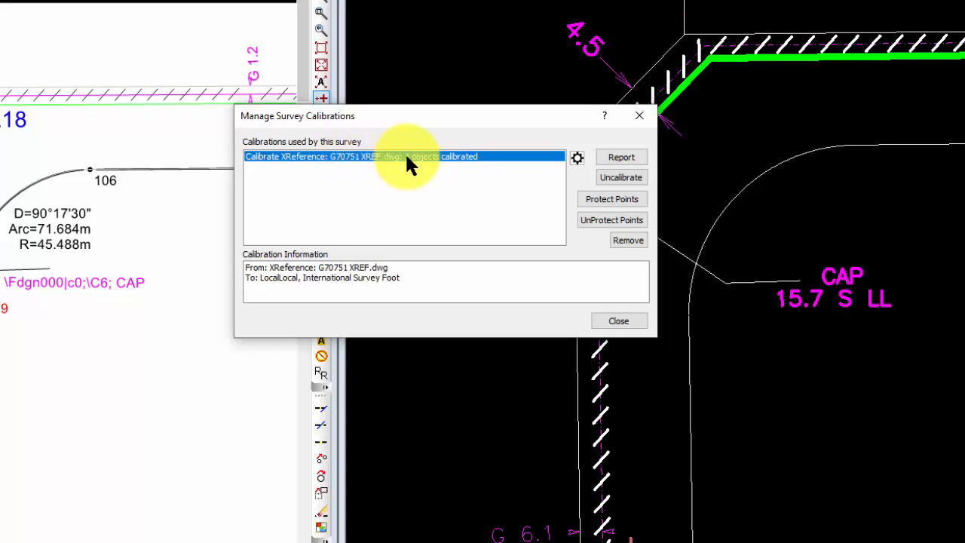
Examine the properties and referenced files of the G70751 XREF.dwg calibration used by this survey.
{"action": "left_click", "coordinate": [577, 157]}
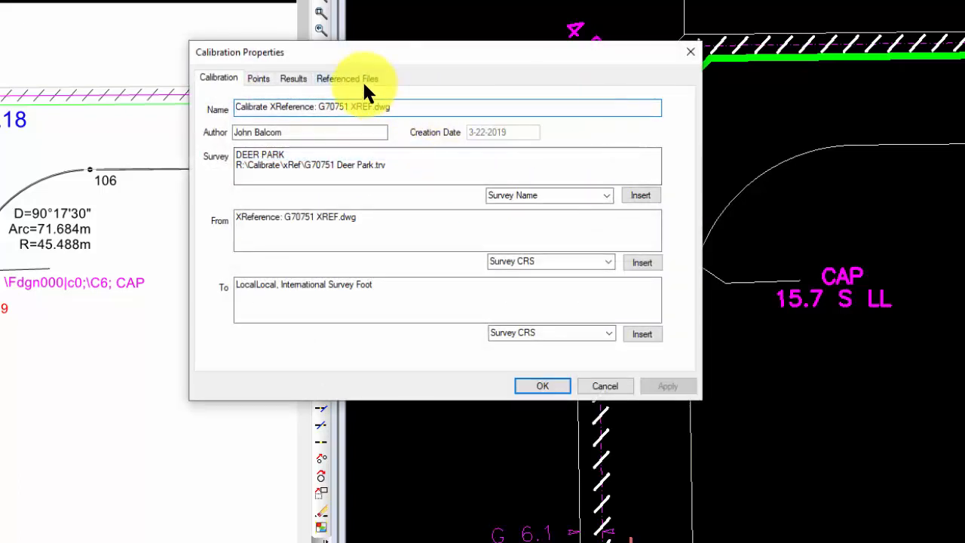
{"action": "left_click", "coordinate": [363, 80]}
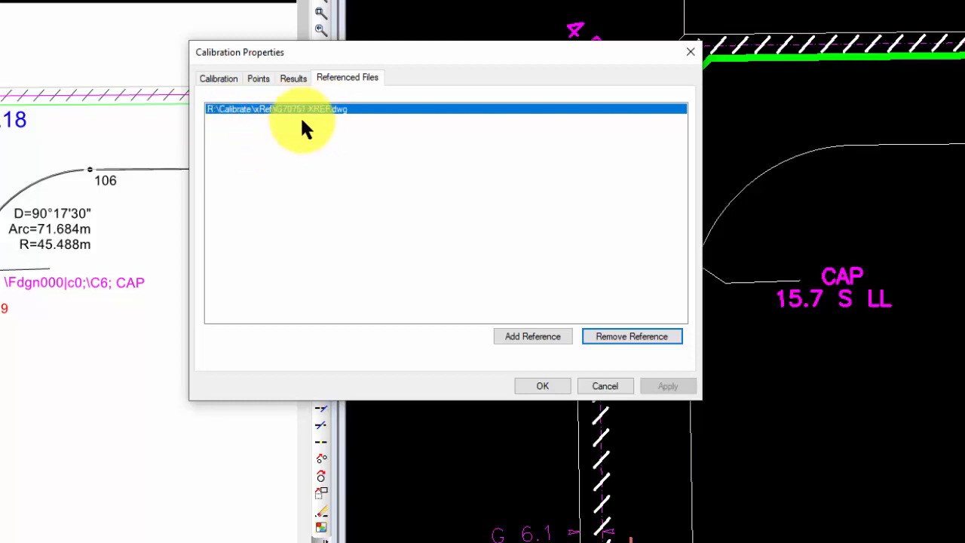
{"action": "left_click", "coordinate": [689, 50]}
{"action": "left_click", "coordinate": [632, 323]}
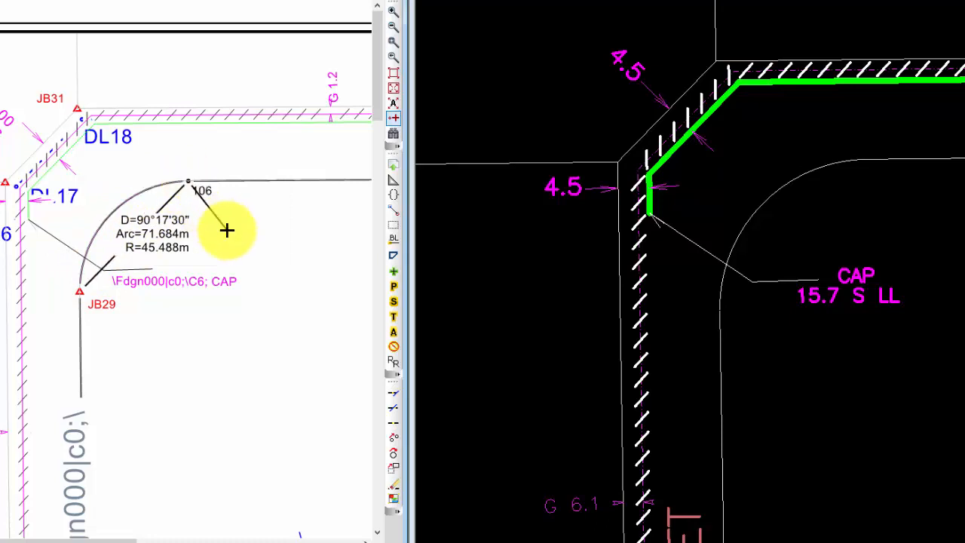
Copy the line between points 106 and JB29 to the CAD View, applying the associated XReference calibration.
{"action": "right_click", "coordinate": [175, 192]}
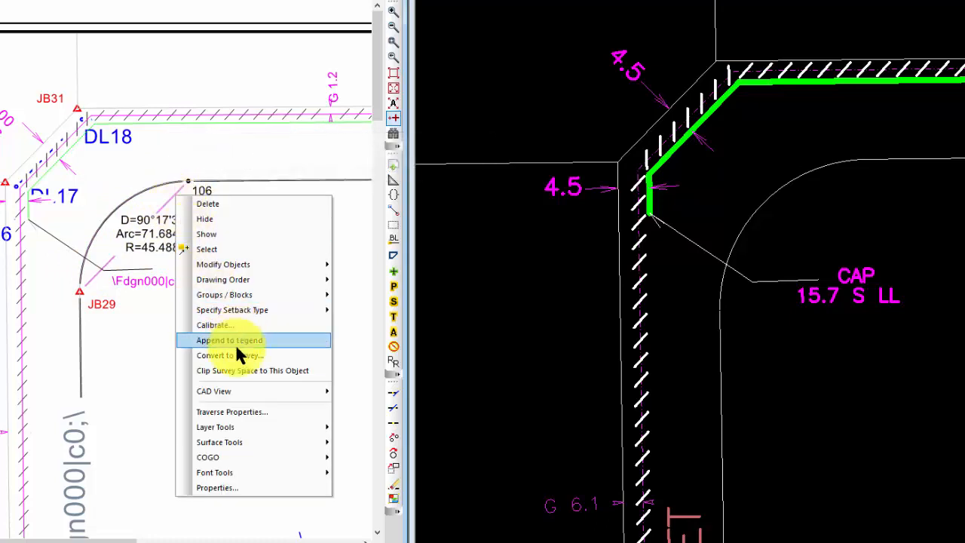
{"action": "mouse_move", "coordinate": [285, 394]}
{"action": "left_click", "coordinate": [365, 393]}
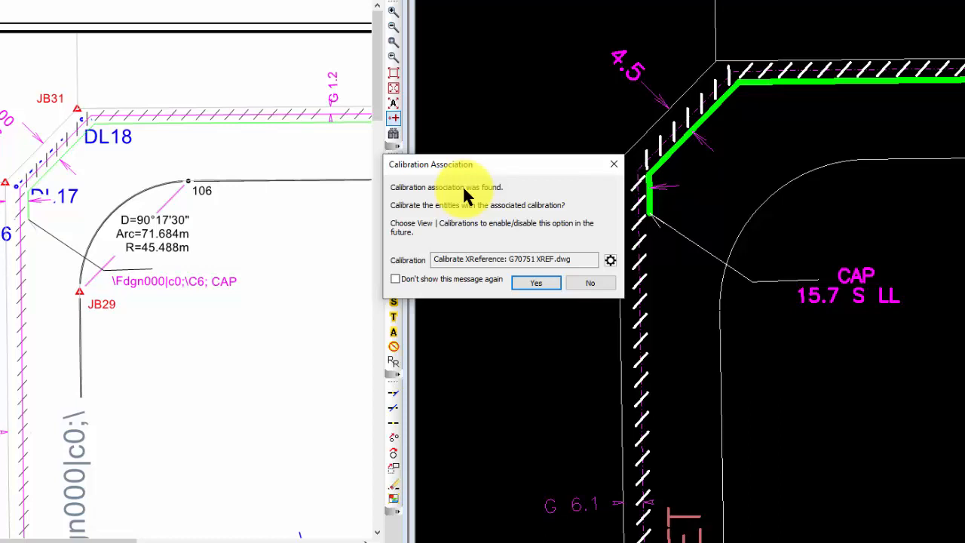
{"action": "left_click", "coordinate": [533, 282]}
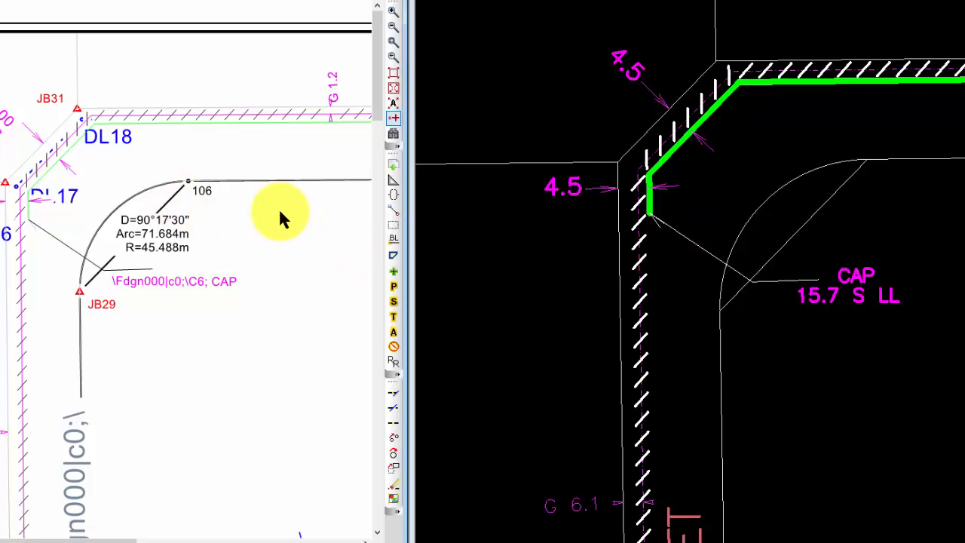
Copy the same 106 to JB29 line to the CAD View again without applying the associated calibration.
{"action": "right_click", "coordinate": [172, 198]}
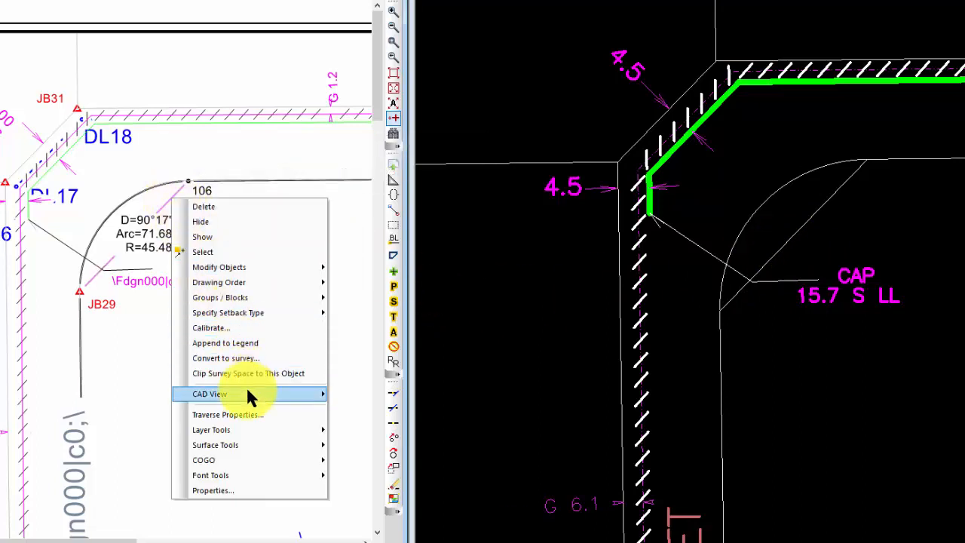
{"action": "mouse_move", "coordinate": [301, 405]}
{"action": "left_click", "coordinate": [366, 394]}
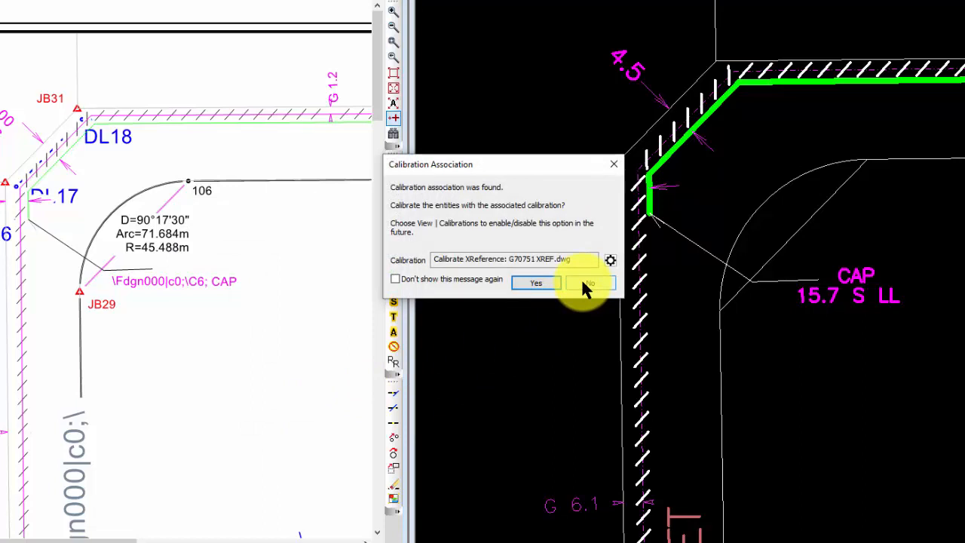
{"action": "left_click", "coordinate": [583, 282]}
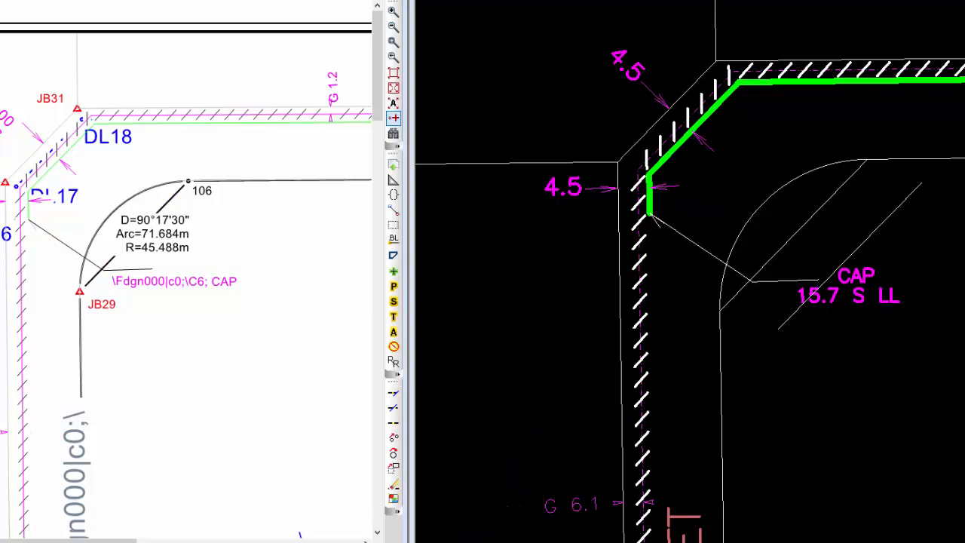
Consult the Calibrations webinar outline, and switch from the Deer Park survey to Calibrate Total Station.trv.
{"action": "left_click", "coordinate": [355, 537]}
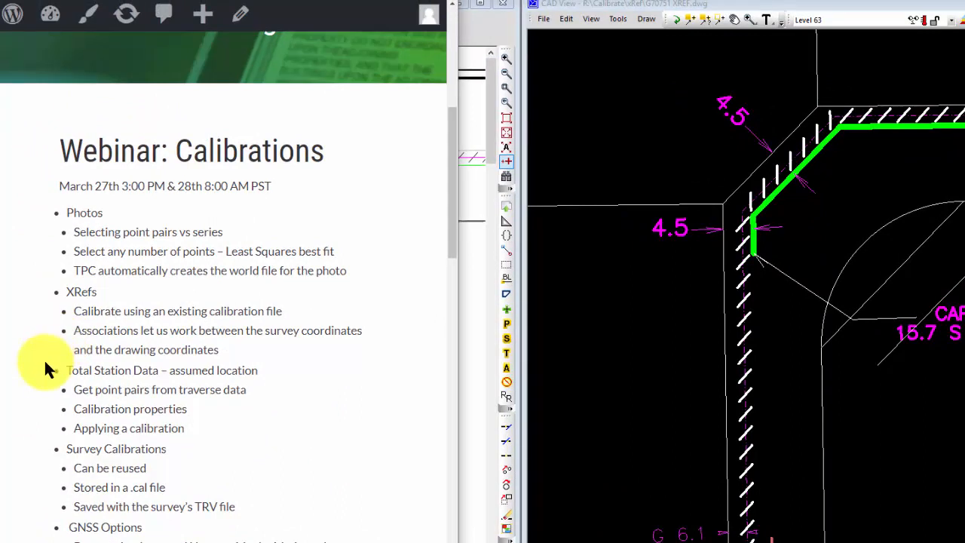
{"action": "left_click", "coordinate": [589, 406]}
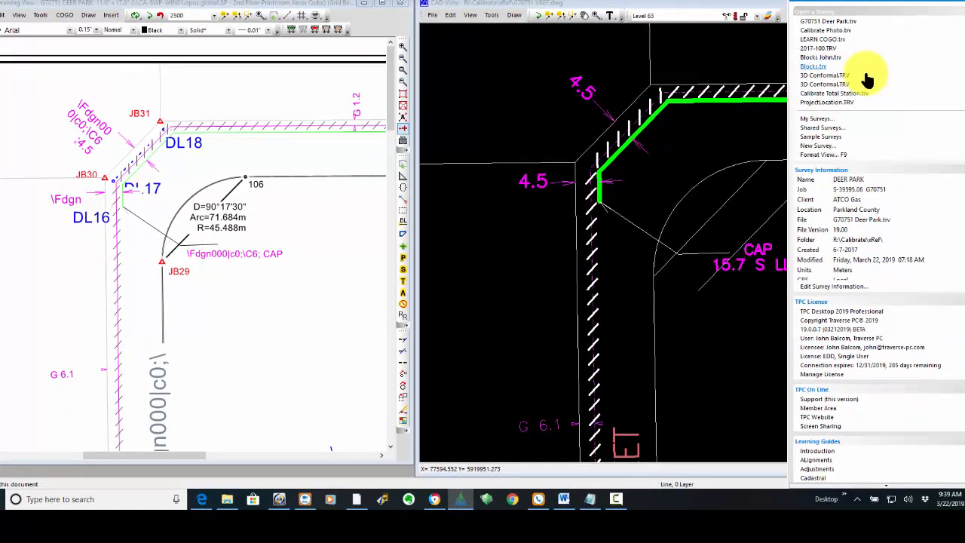
{"action": "left_click", "coordinate": [845, 95]}
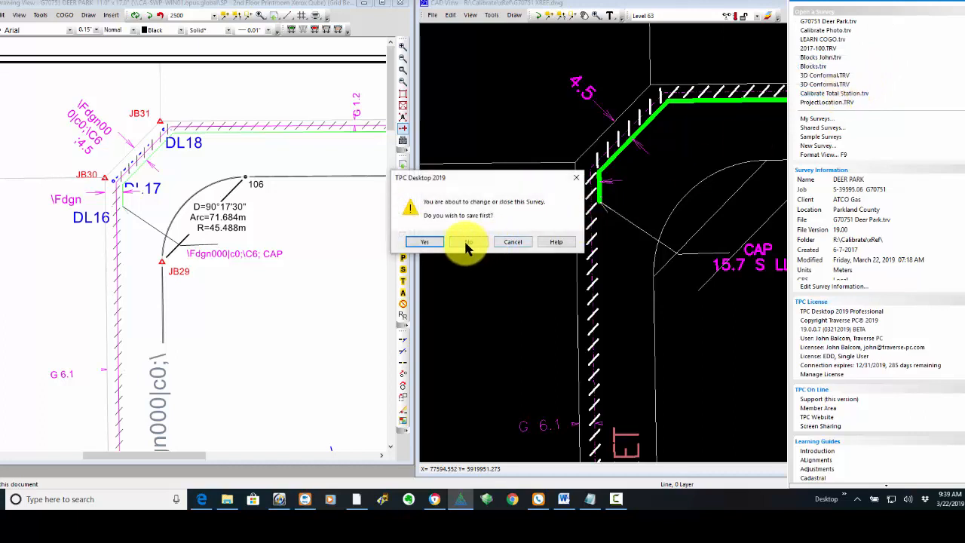
{"action": "left_click", "coordinate": [424, 241]}
{"action": "left_click", "coordinate": [488, 242]}
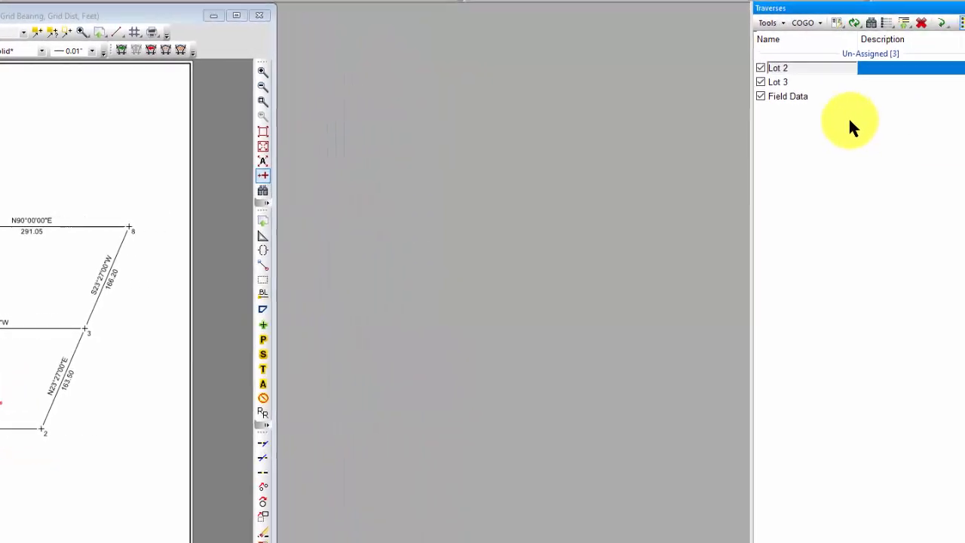
Open the Field Data traverse in an enlarged Traverse View and examine the records of points 100, 107 and 116.
{"action": "double_click", "coordinate": [755, 105]}
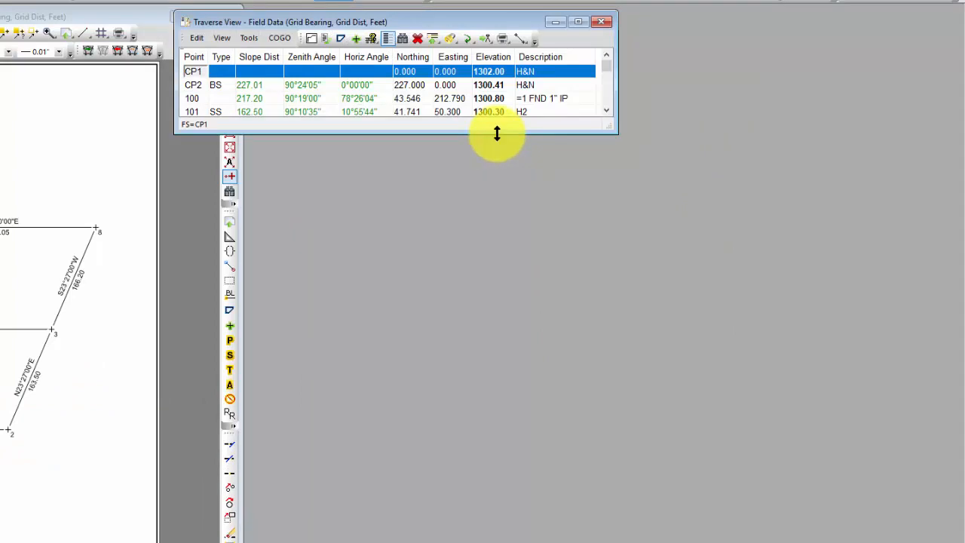
{"action": "left_click_drag", "start_coordinate": [496, 133], "coordinate": [501, 446]}
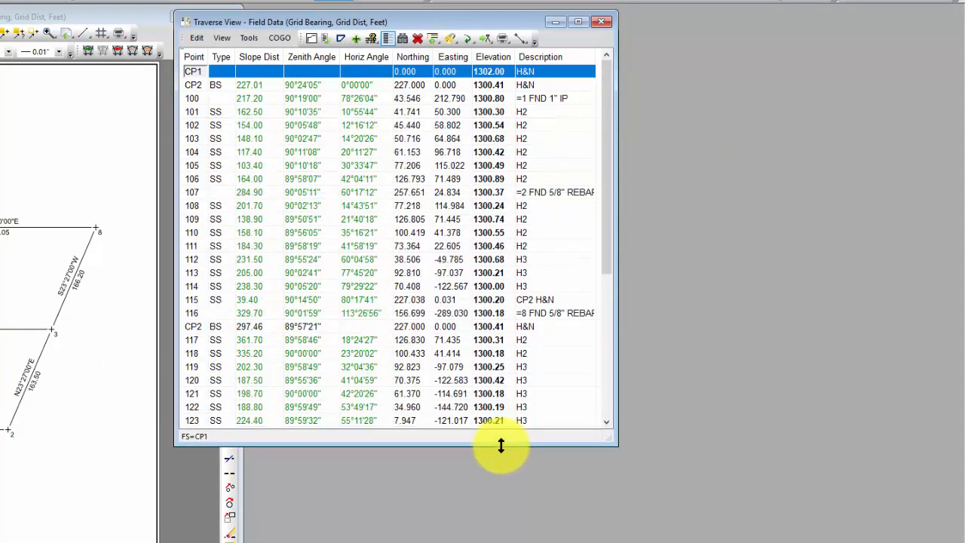
{"action": "left_click", "coordinate": [194, 99]}
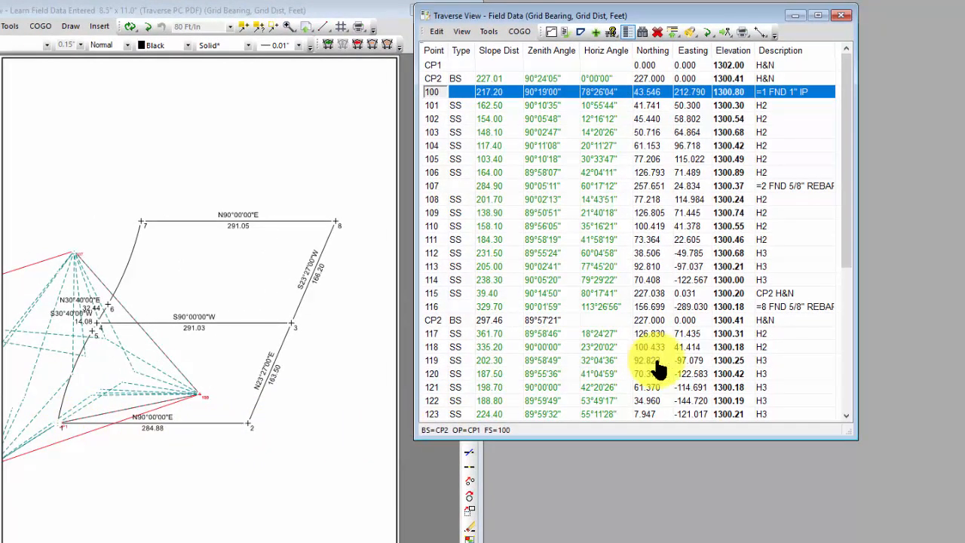
{"action": "left_click", "coordinate": [789, 188]}
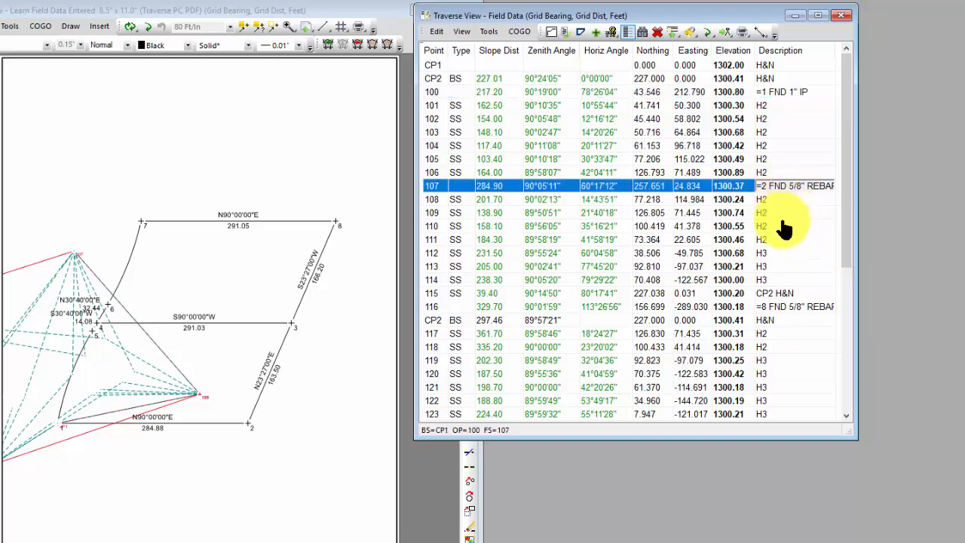
{"action": "left_click", "coordinate": [792, 308]}
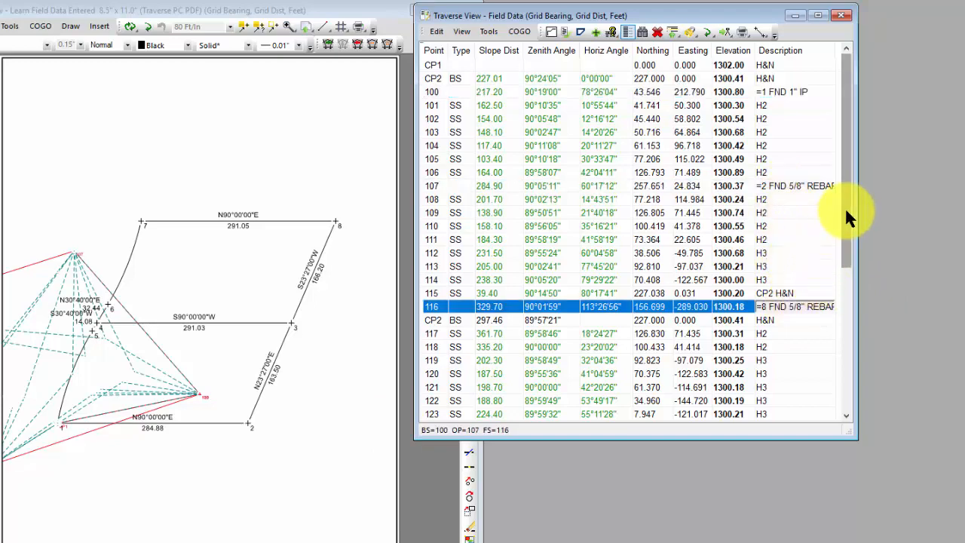
Review the remaining Field Data traverse records through point 141 against the lot drawing.
{"action": "left_click_drag", "start_coordinate": [846, 209], "coordinate": [847, 353]}
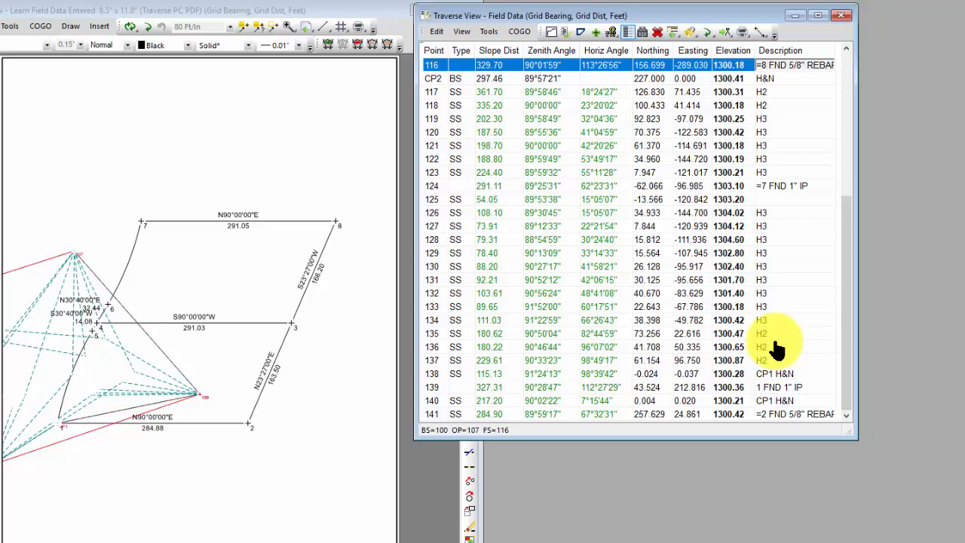
{"action": "left_click", "coordinate": [348, 450]}
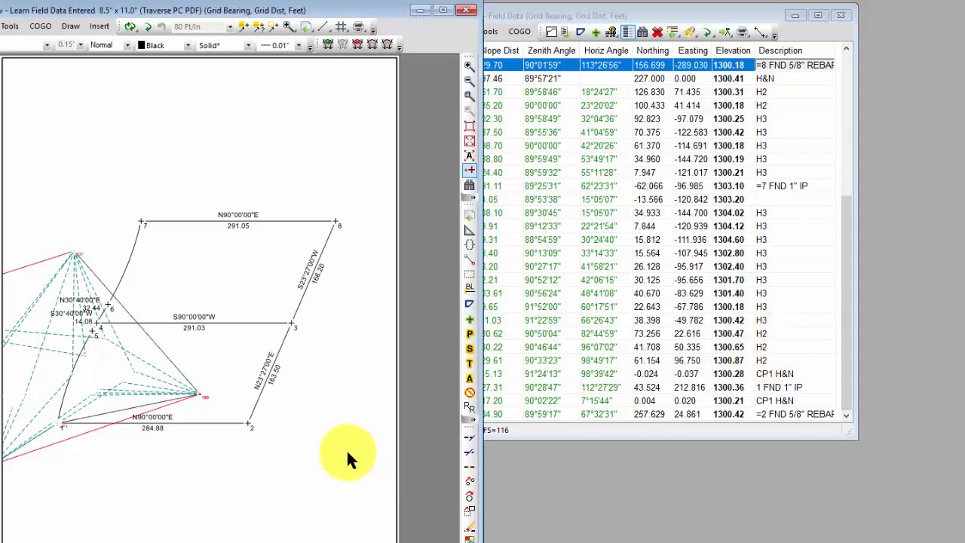
{"action": "left_click", "coordinate": [577, 16]}
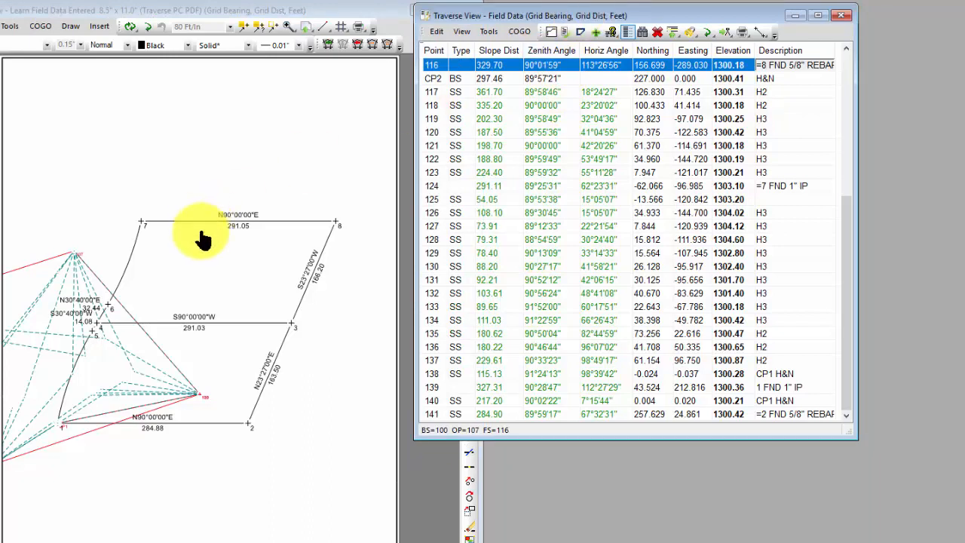
Create a calibration for the drawing's Field Data traverse, reading the calibrated points from point descriptions delineated by "=".
{"action": "left_click", "coordinate": [215, 341]}
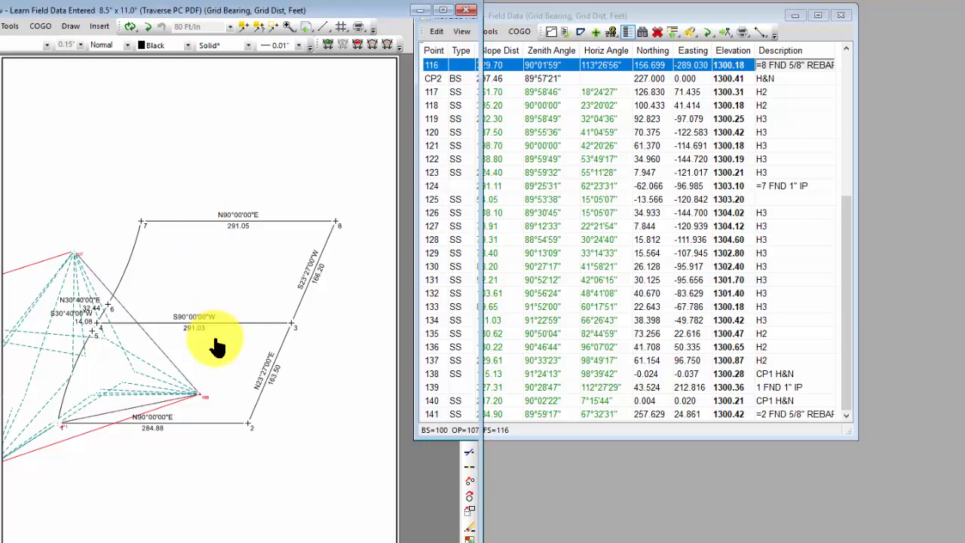
{"action": "right_click", "coordinate": [162, 351]}
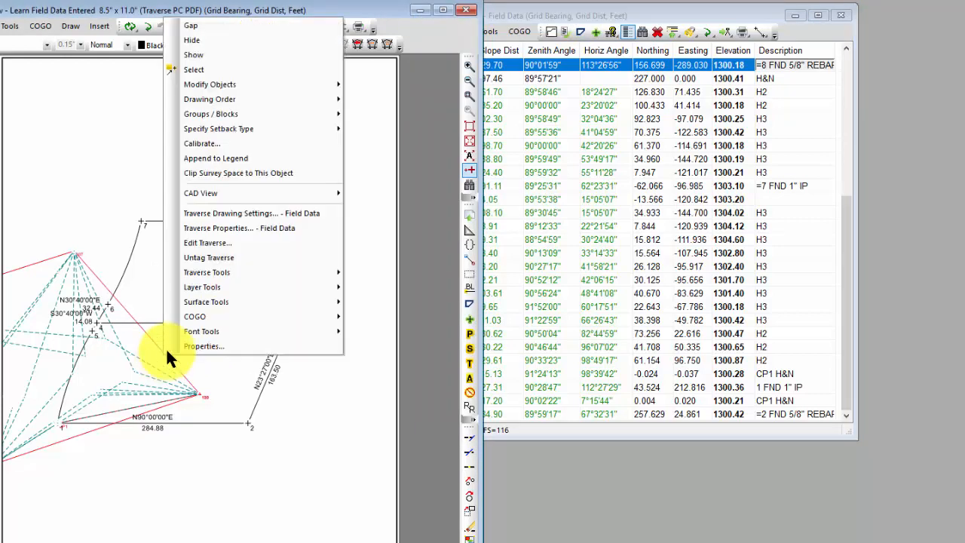
{"action": "left_click", "coordinate": [209, 143]}
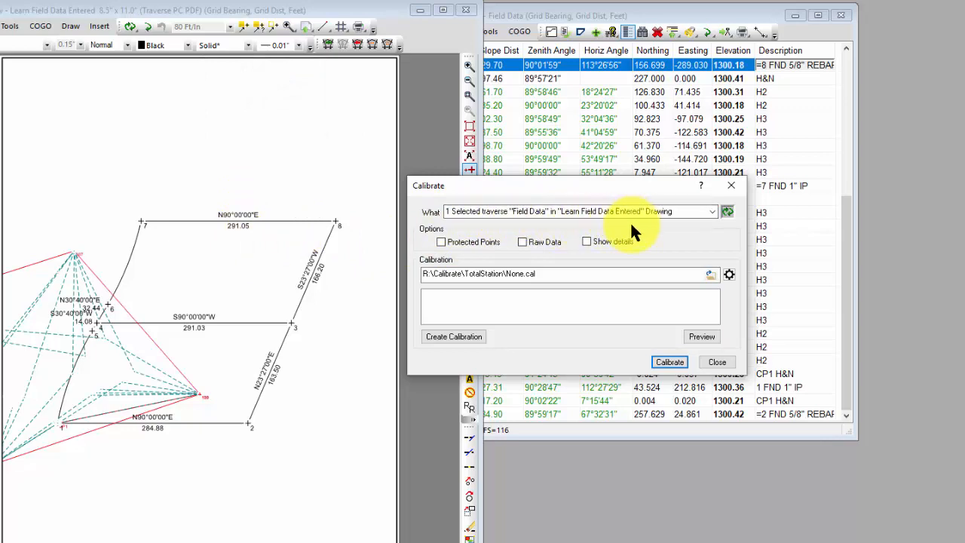
{"action": "left_click", "coordinate": [464, 336]}
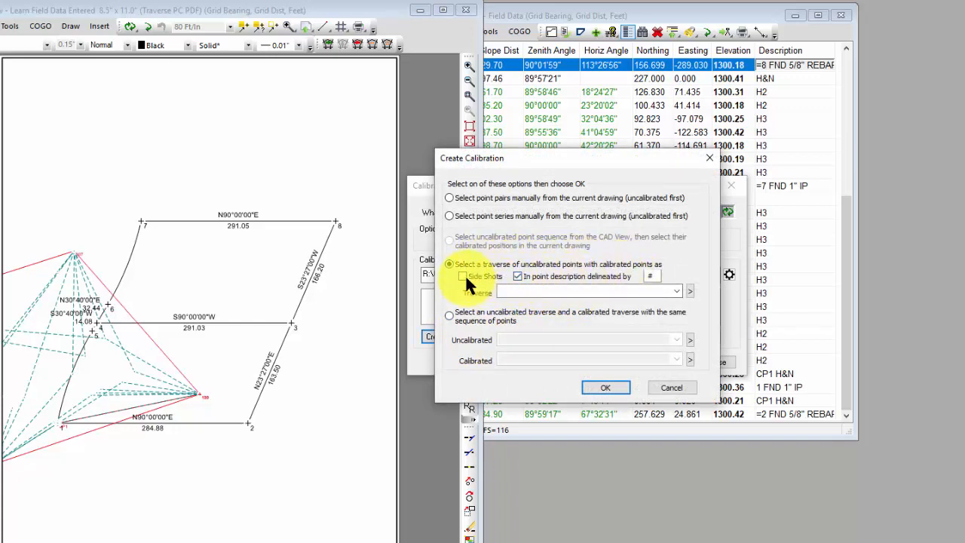
{"action": "double_click", "coordinate": [652, 276]}
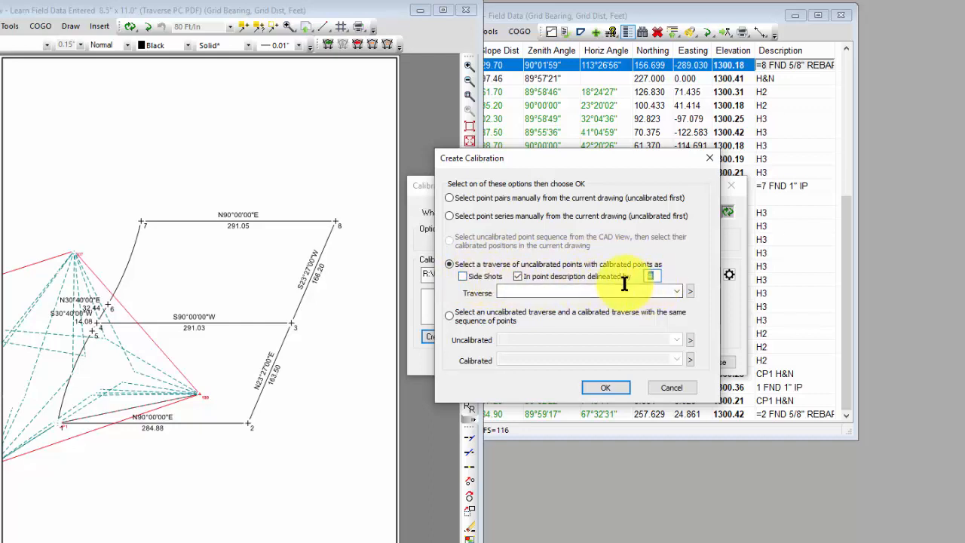
{"action": "type", "text": "="}
{"action": "left_click", "coordinate": [676, 291]}
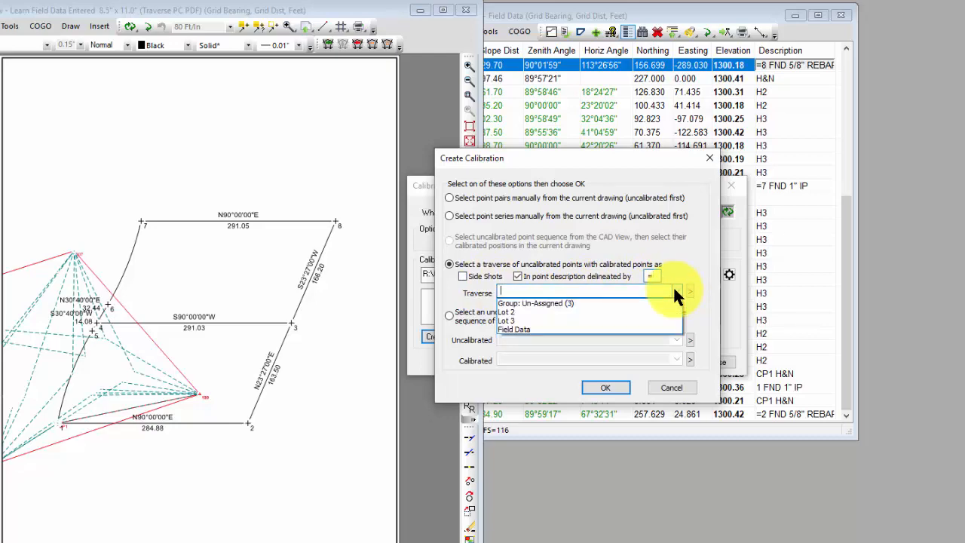
{"action": "left_click", "coordinate": [528, 328]}
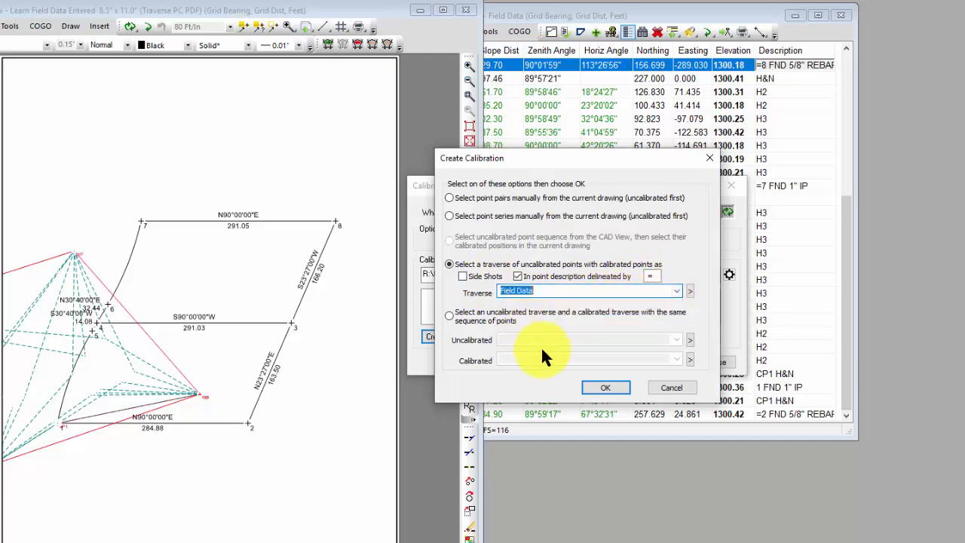
{"action": "left_click", "coordinate": [593, 387]}
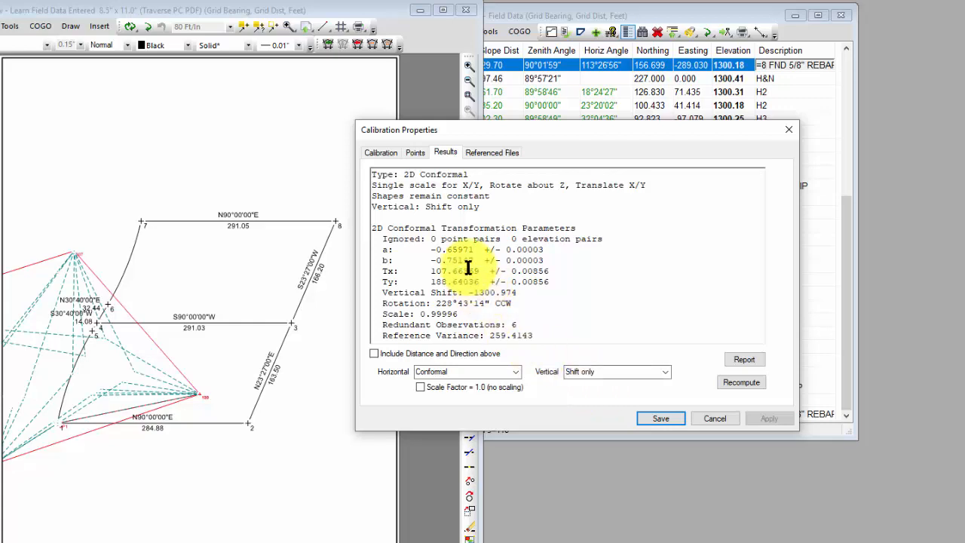
Describe the calibration as going from Assumed Location 'Here' to Local Site.
{"action": "left_click", "coordinate": [396, 151]}
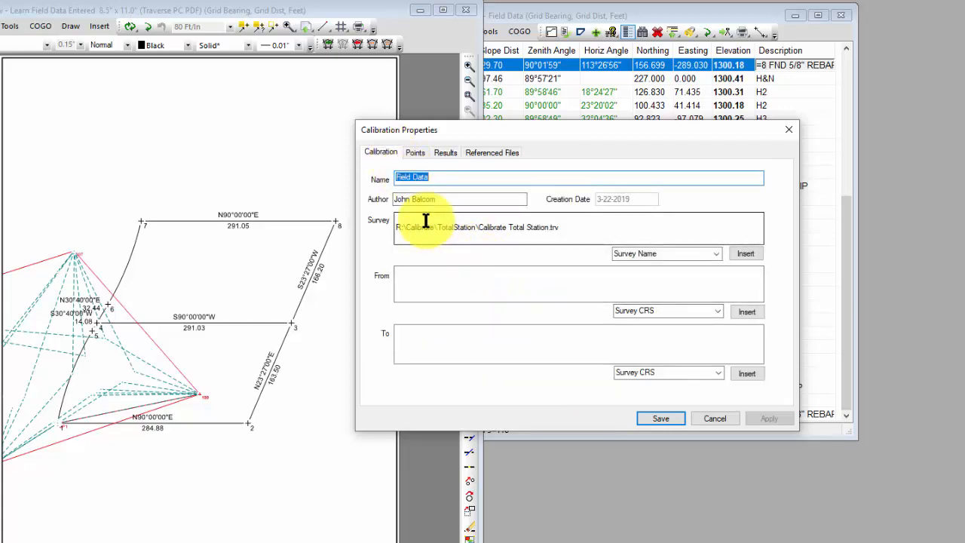
{"action": "left_click", "coordinate": [718, 312]}
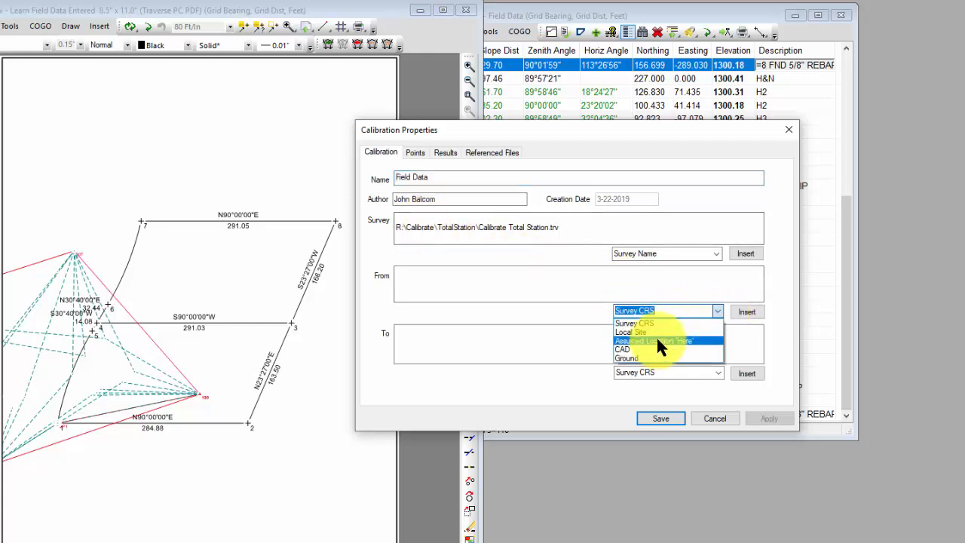
{"action": "left_click", "coordinate": [656, 339]}
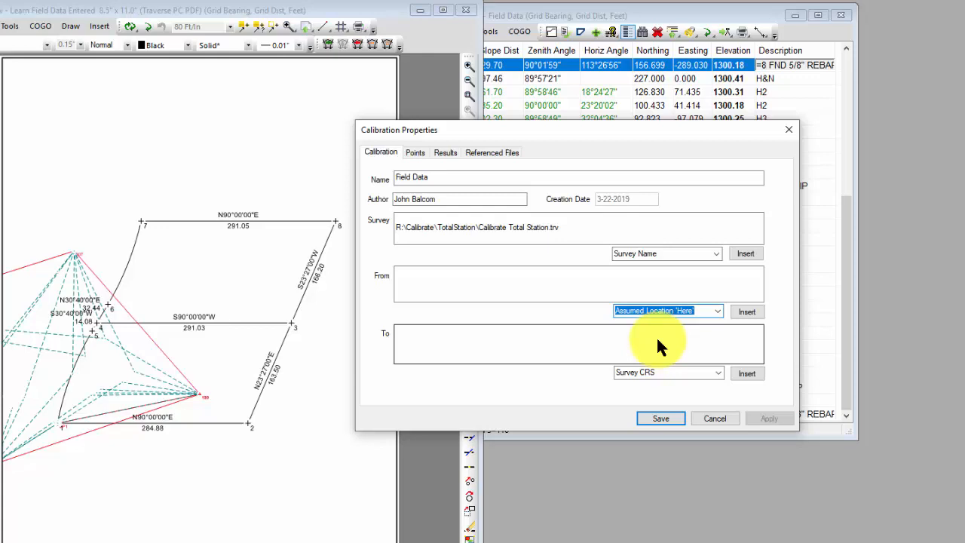
{"action": "left_click", "coordinate": [716, 372]}
{"action": "left_click", "coordinate": [637, 394]}
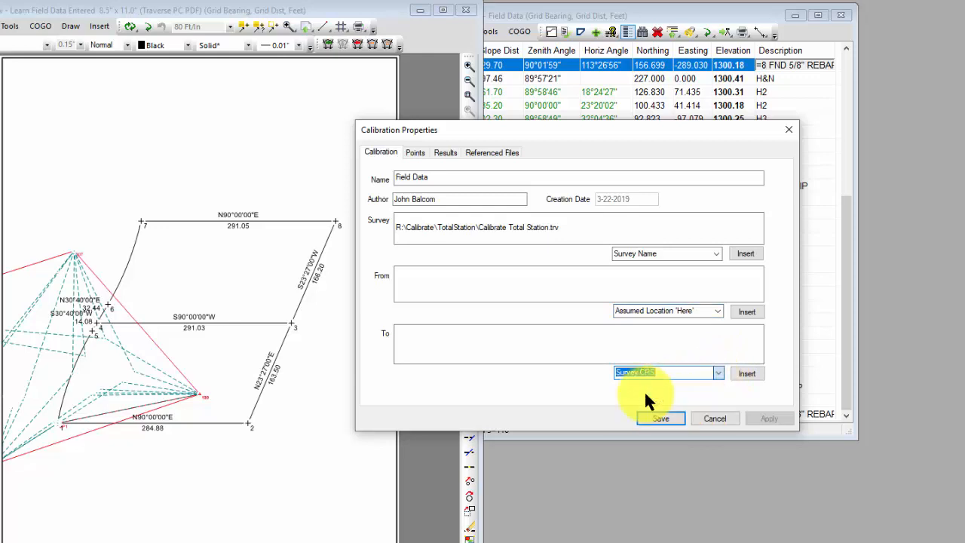
{"action": "left_click", "coordinate": [746, 312]}
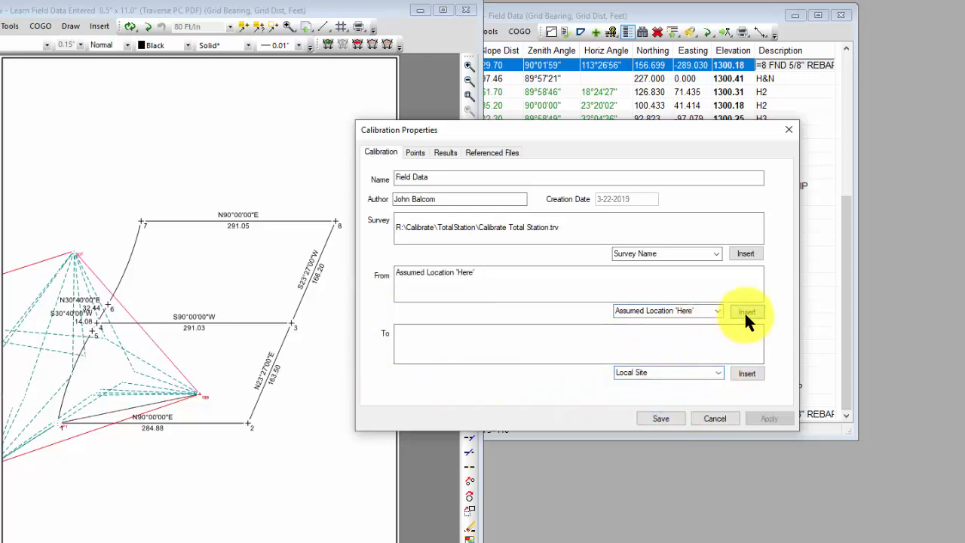
{"action": "left_click", "coordinate": [748, 372]}
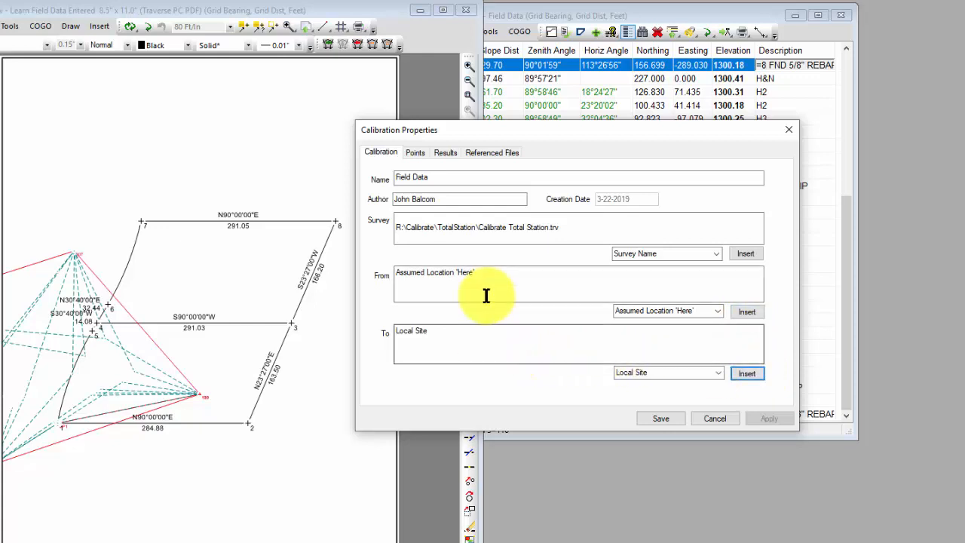
Examine the calibration's point pairs and the list of uncalibrated points.
{"action": "left_click", "coordinate": [419, 152]}
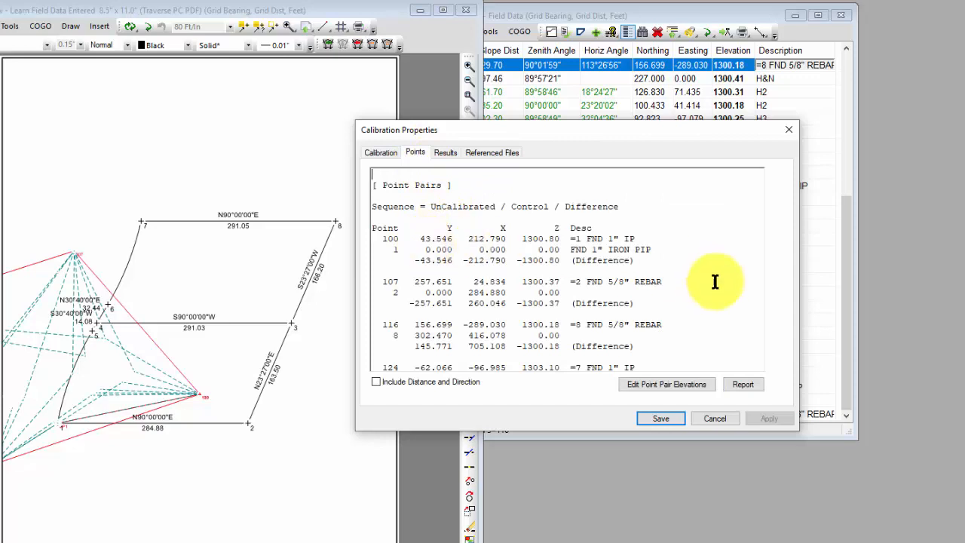
{"action": "scroll", "coordinate": [717, 285], "scroll_direction": "down", "scroll_amount": 1}
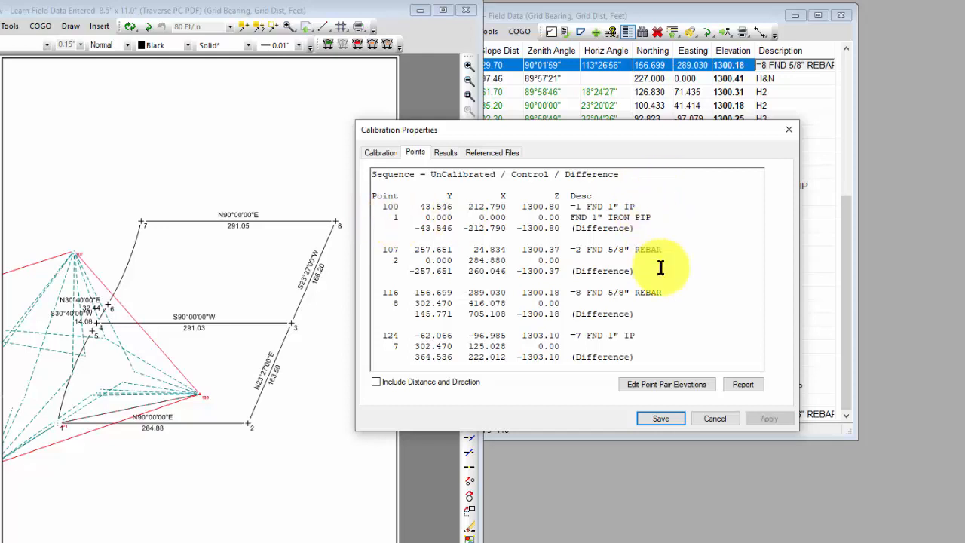
{"action": "scroll", "coordinate": [660, 268], "scroll_direction": "down", "scroll_amount": 3}
{"action": "scroll", "coordinate": [660, 268], "scroll_direction": "down", "scroll_amount": 1}
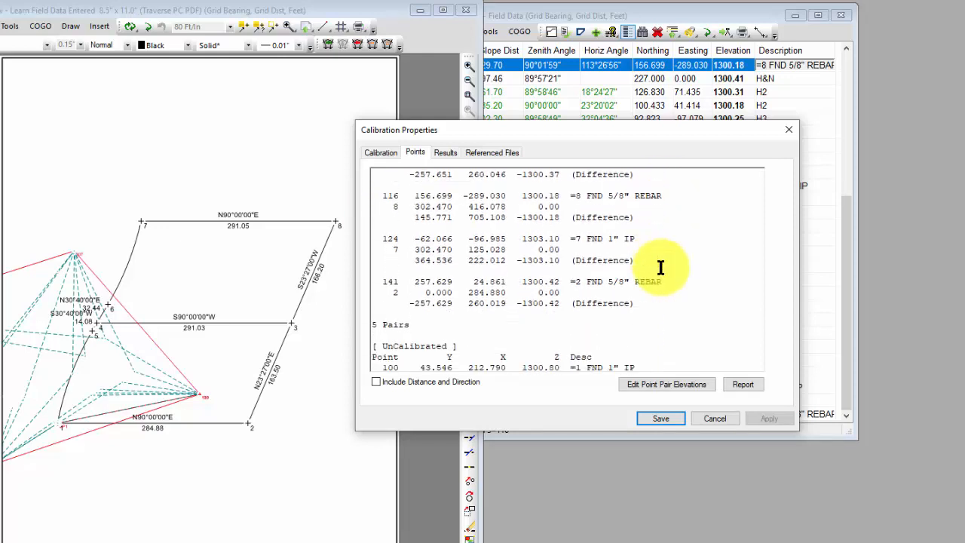
{"action": "scroll", "coordinate": [661, 268], "scroll_direction": "down", "scroll_amount": 8}
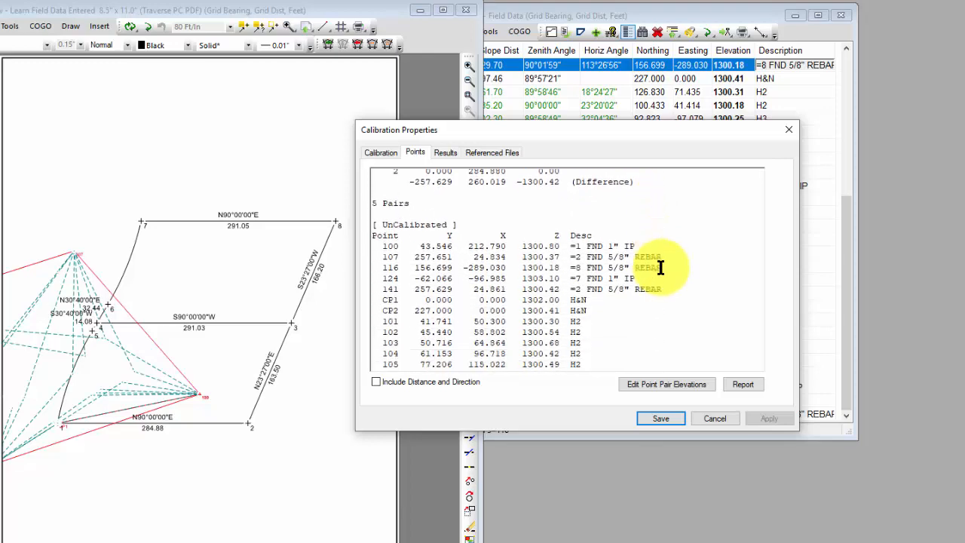
{"action": "scroll", "coordinate": [661, 268], "scroll_direction": "down", "scroll_amount": 6}
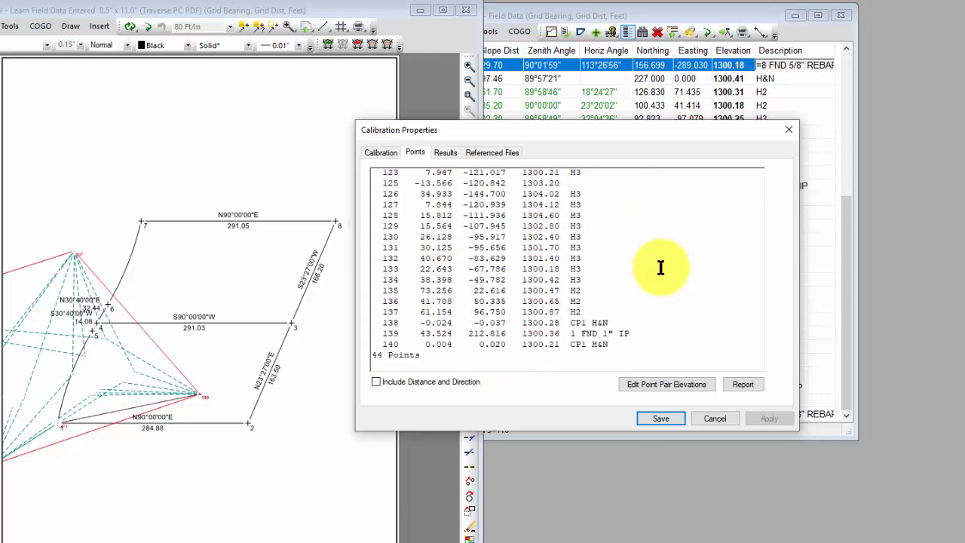
{"action": "scroll", "coordinate": [661, 267], "scroll_direction": "up", "scroll_amount": 18}
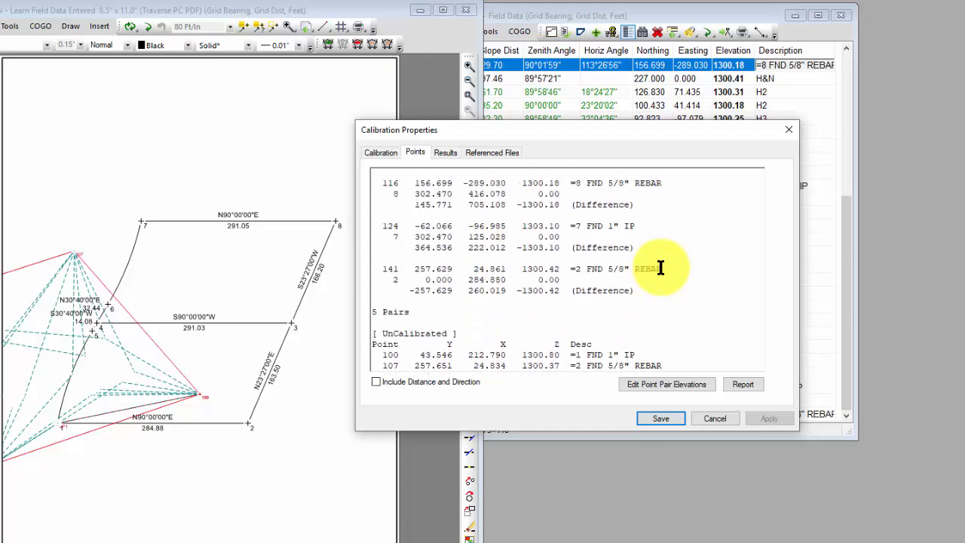
Set the calibration's vertical adjustment to None and review the 2D conformal transformation parameters.
{"action": "left_click", "coordinate": [445, 153]}
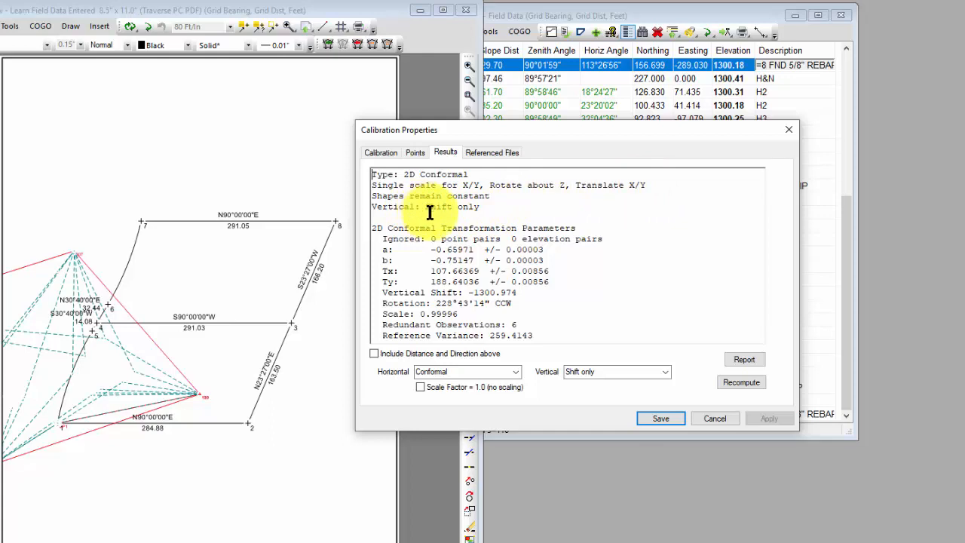
{"action": "left_click", "coordinate": [667, 371]}
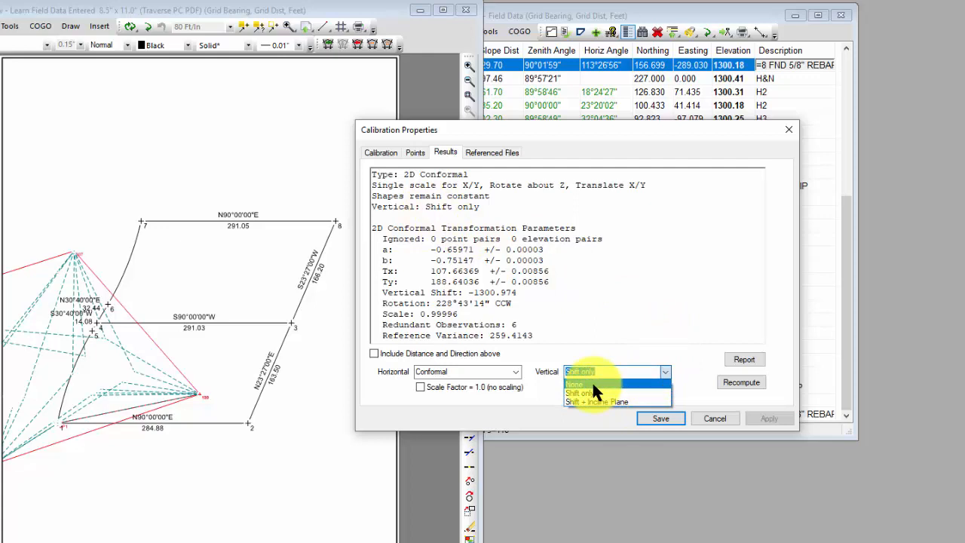
{"action": "left_click", "coordinate": [593, 383]}
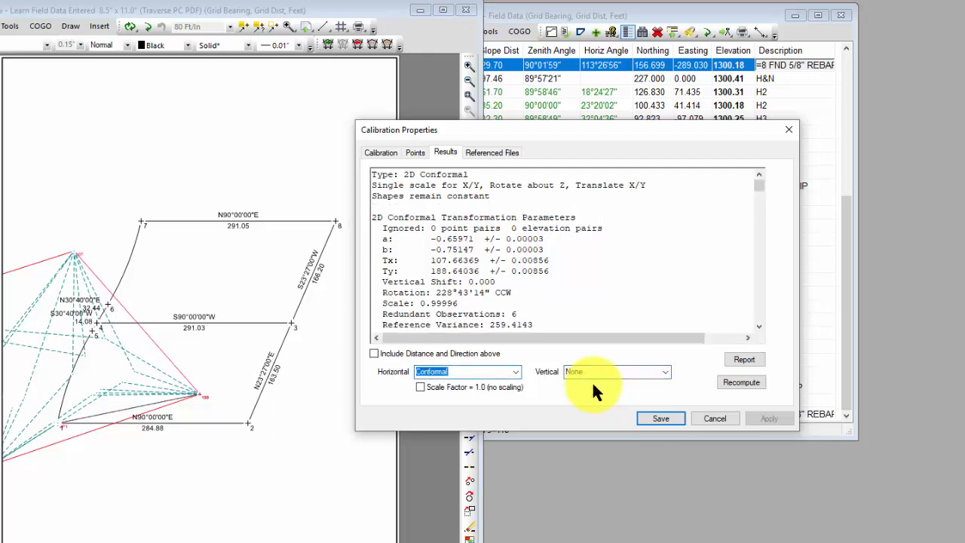
{"action": "scroll", "coordinate": [597, 309], "scroll_direction": "down", "scroll_amount": 2}
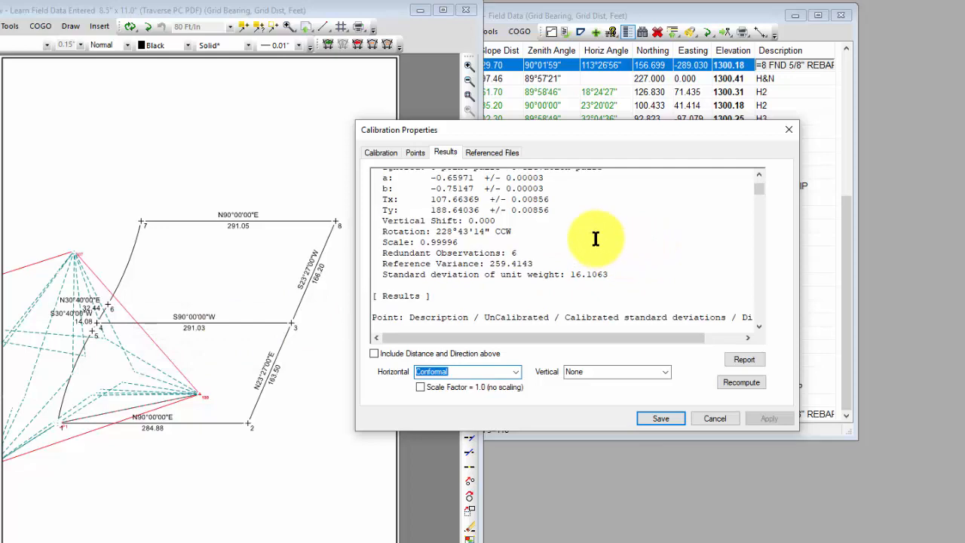
{"action": "scroll", "coordinate": [577, 238], "scroll_direction": "up", "scroll_amount": 3}
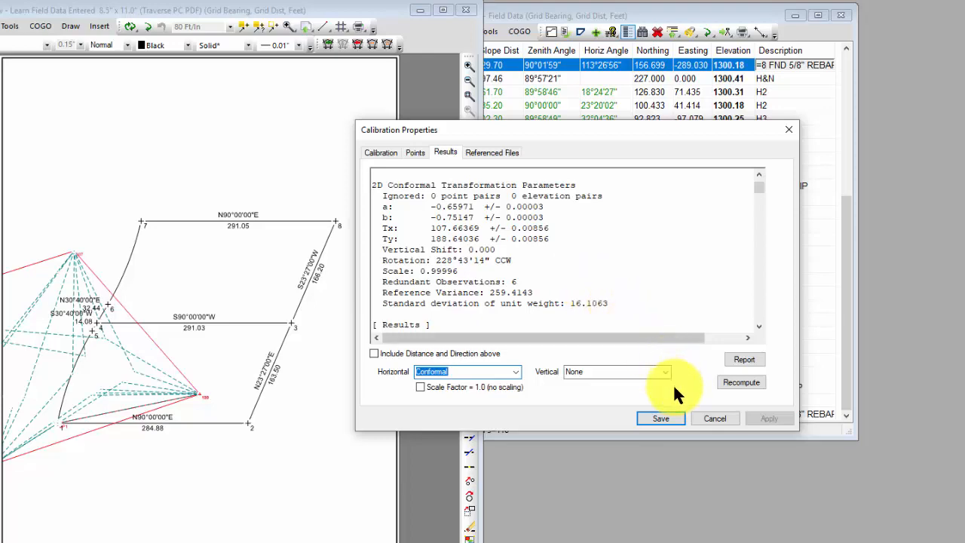
Save the calibration over the existing Random Location.CAL and calibrate the Field Data traverse with it.
{"action": "left_click", "coordinate": [665, 418]}
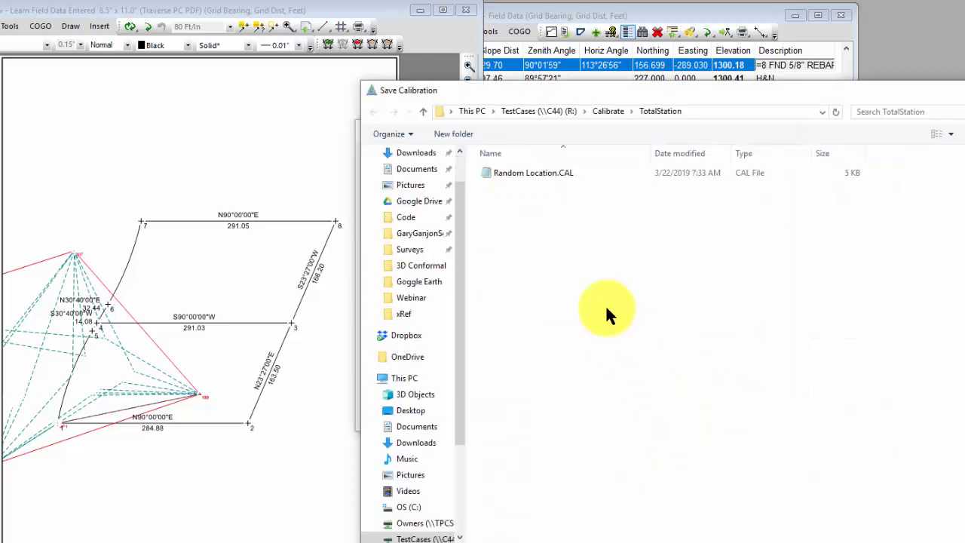
{"action": "double_click", "coordinate": [516, 173]}
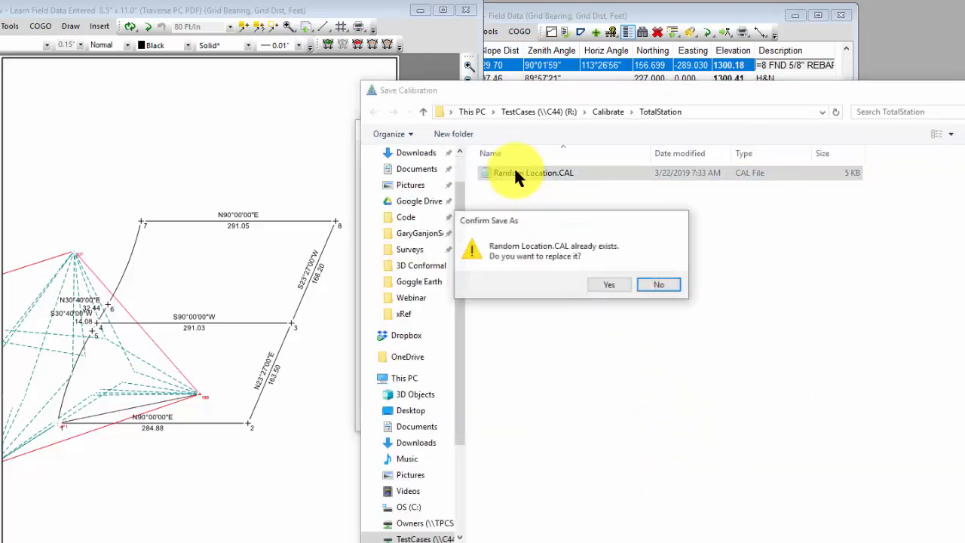
{"action": "left_click", "coordinate": [600, 282]}
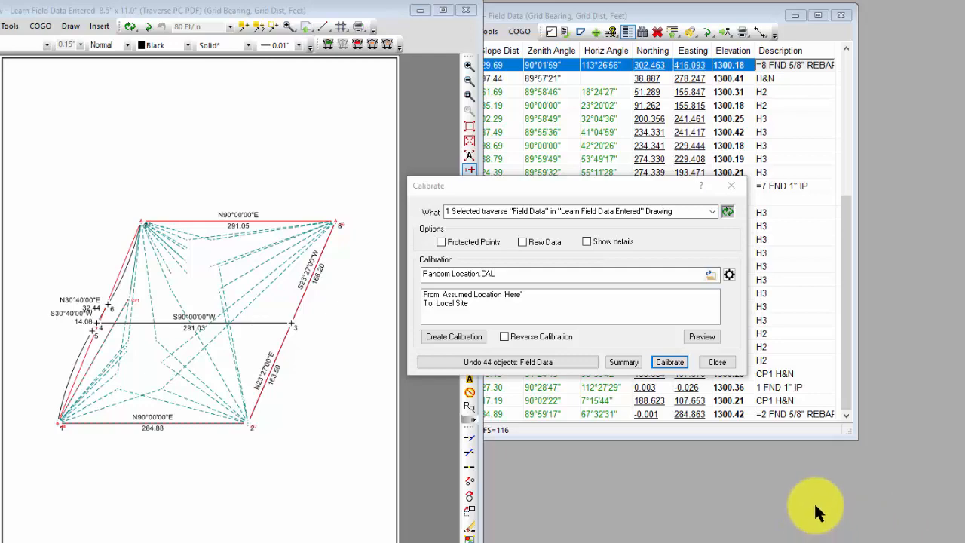
Reopen the Random Location.CAL properties and examine the calibration residuals of each control point.
{"action": "left_click", "coordinate": [729, 274]}
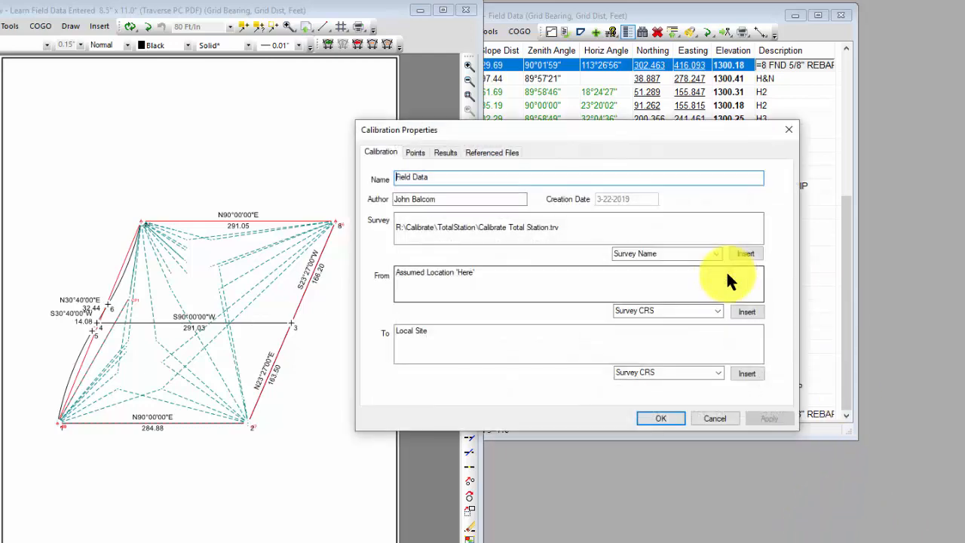
{"action": "left_click", "coordinate": [445, 151]}
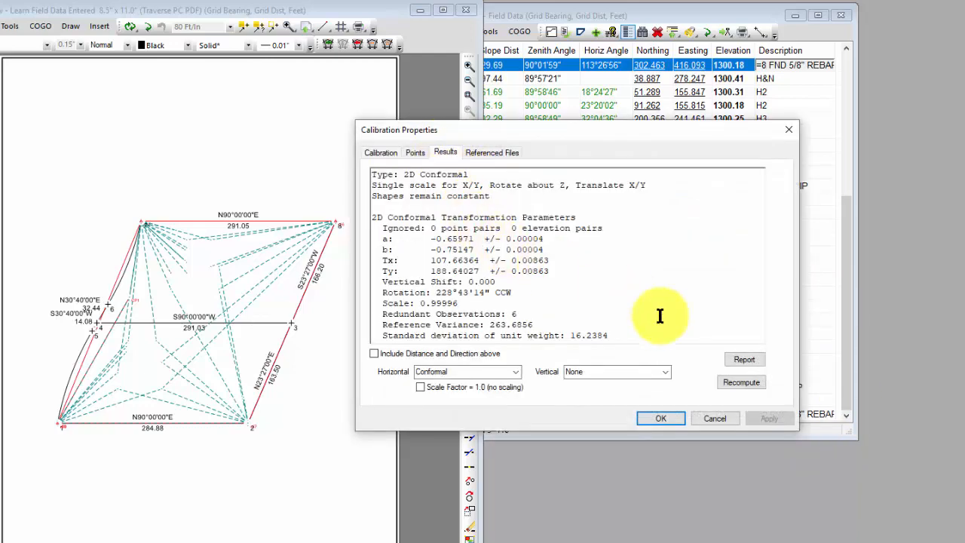
{"action": "scroll", "coordinate": [662, 317], "scroll_direction": "down", "scroll_amount": 12}
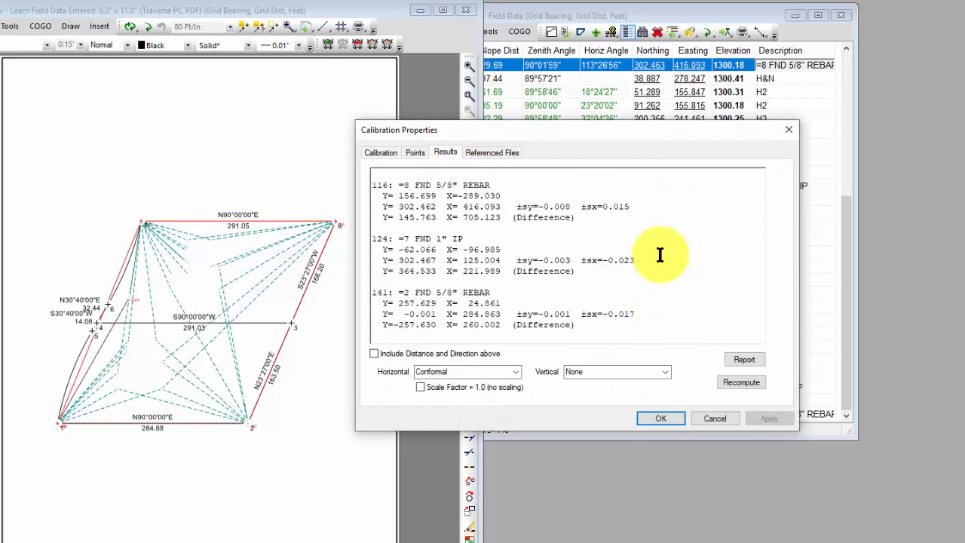
{"action": "scroll", "coordinate": [647, 217], "scroll_direction": "up", "scroll_amount": 2}
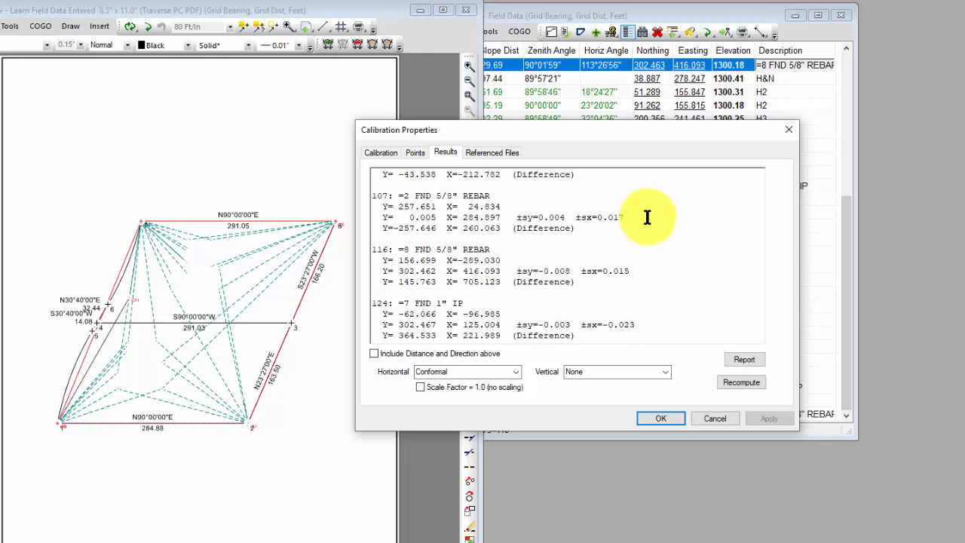
Examine the calibration results for the remaining traverse points beyond the control points, including CP1, CP2 and the H2 and H3 shots.
{"action": "scroll", "coordinate": [643, 230], "scroll_direction": "down", "scroll_amount": 3}
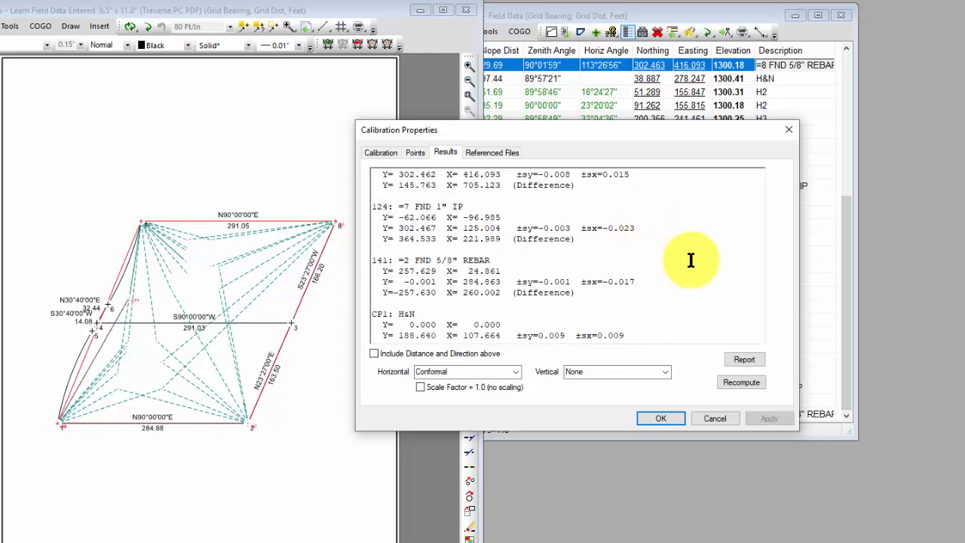
{"action": "scroll", "coordinate": [690, 260], "scroll_direction": "down", "scroll_amount": 6}
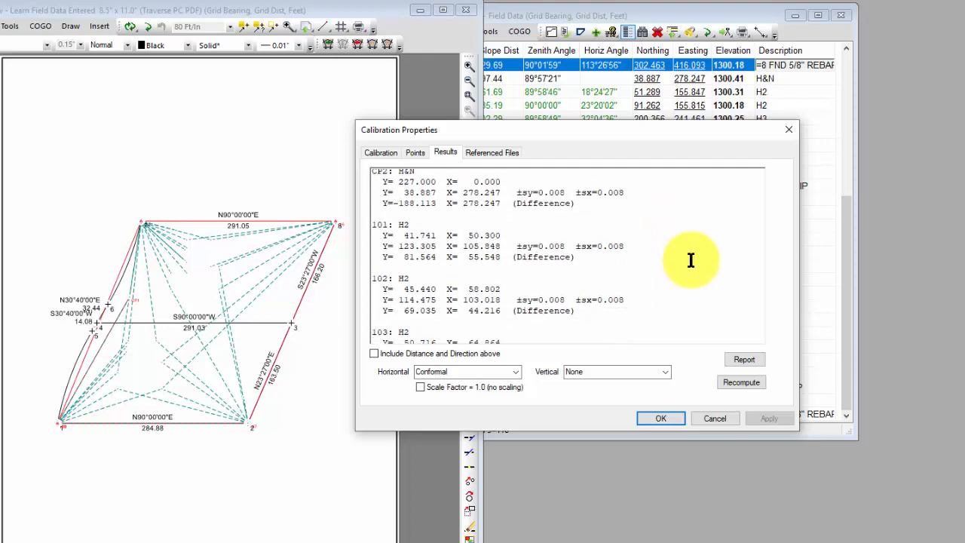
{"action": "scroll", "coordinate": [691, 260], "scroll_direction": "down", "scroll_amount": 20}
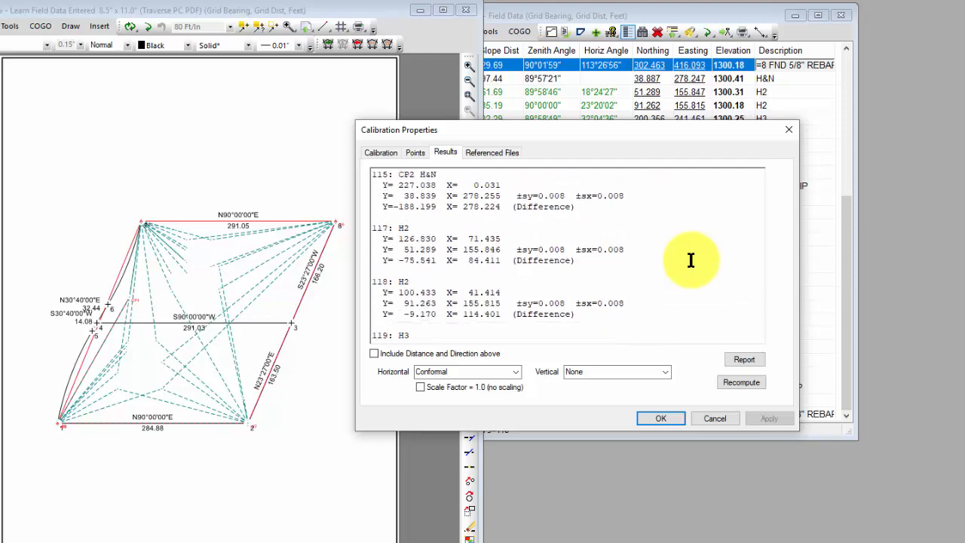
{"action": "scroll", "coordinate": [691, 260], "scroll_direction": "down", "scroll_amount": 7}
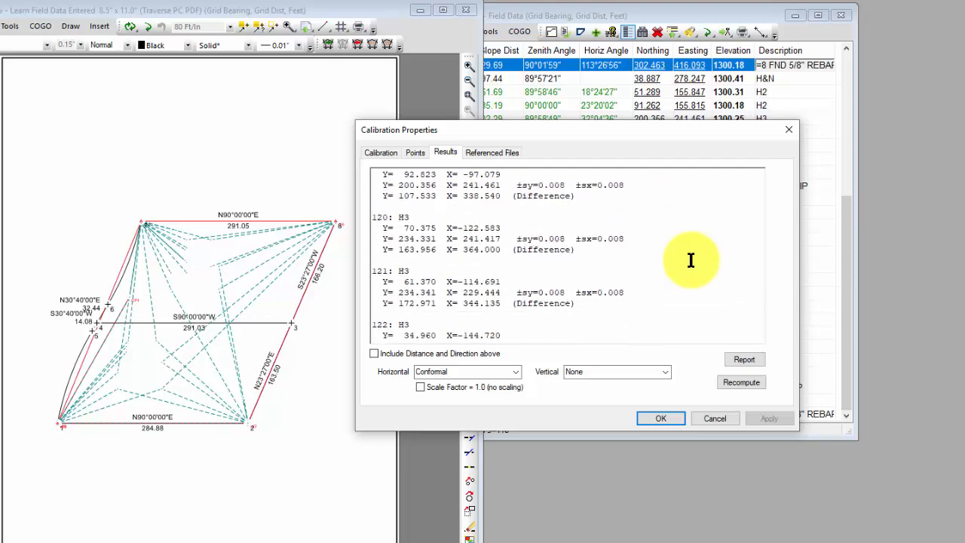
{"action": "scroll", "coordinate": [691, 260], "scroll_direction": "up", "scroll_amount": 10}
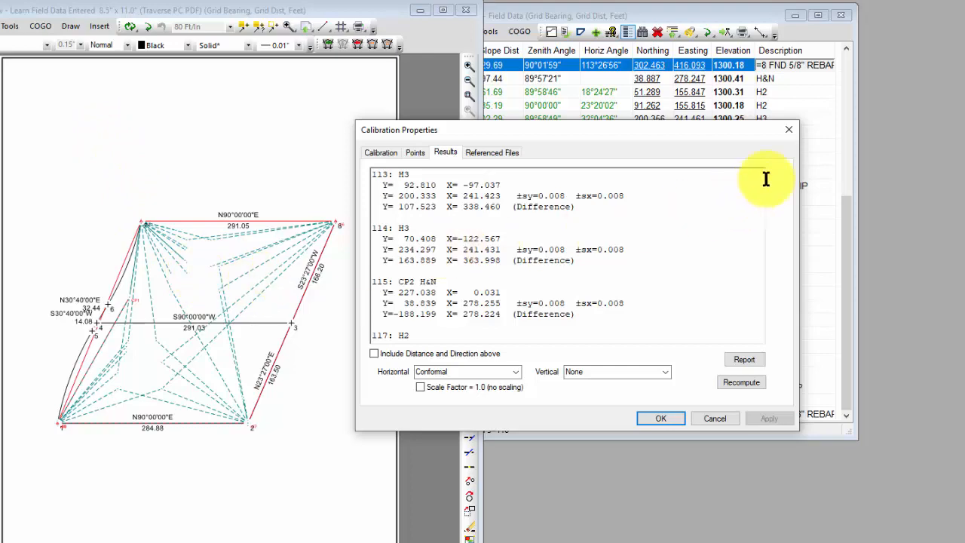
{"action": "left_click", "coordinate": [788, 130]}
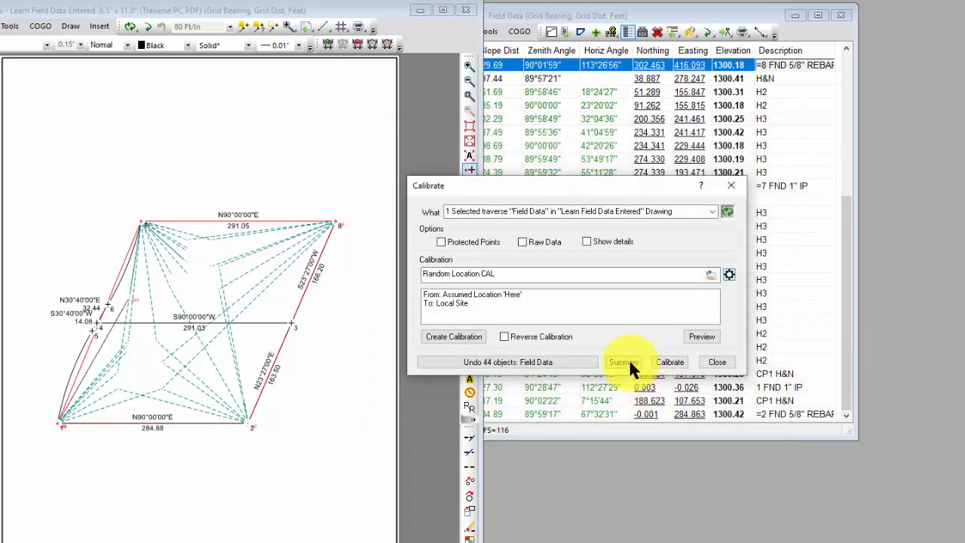
Undo the calibration of the Field Data traverse and calibrate it again with Random Location.CAL.
{"action": "left_click_drag", "start_coordinate": [584, 185], "coordinate": [461, 146]}
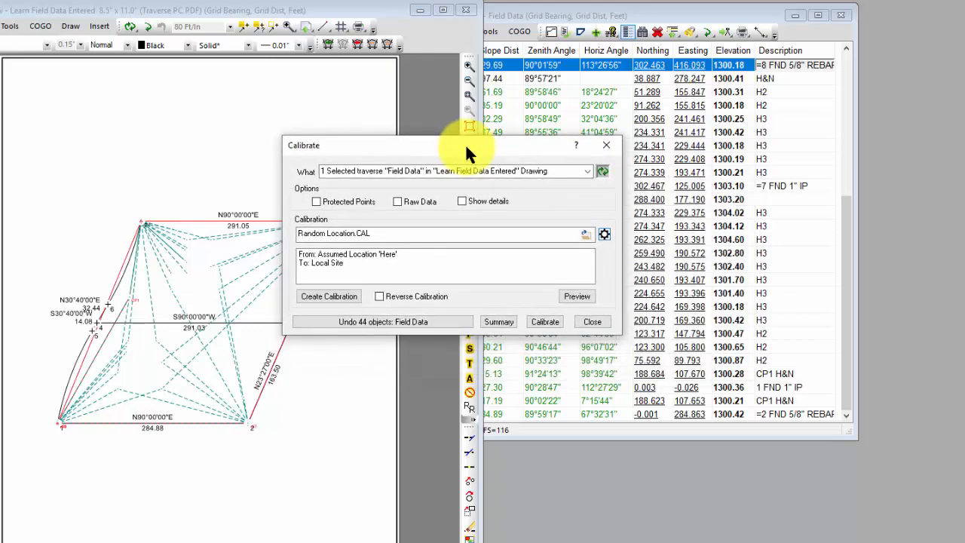
{"action": "left_click", "coordinate": [381, 320]}
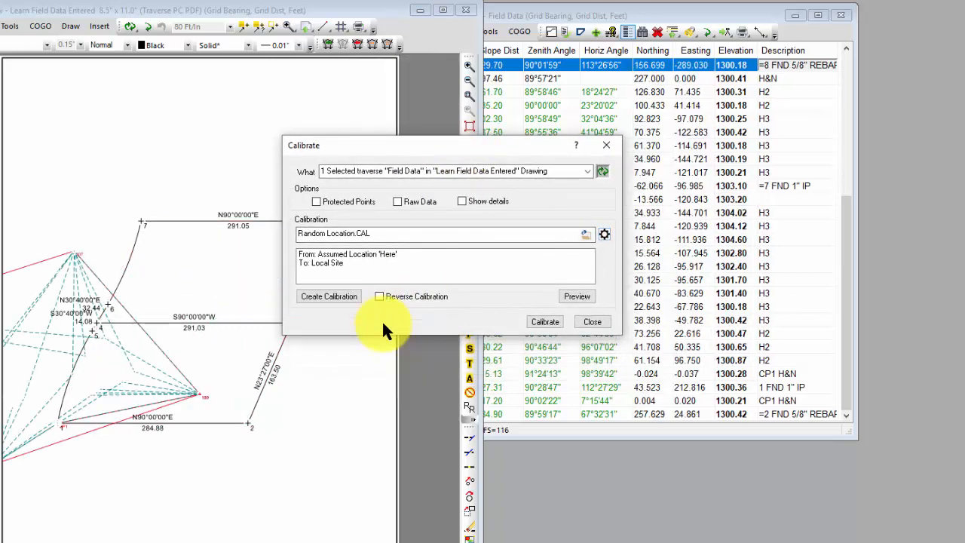
{"action": "left_click", "coordinate": [537, 320]}
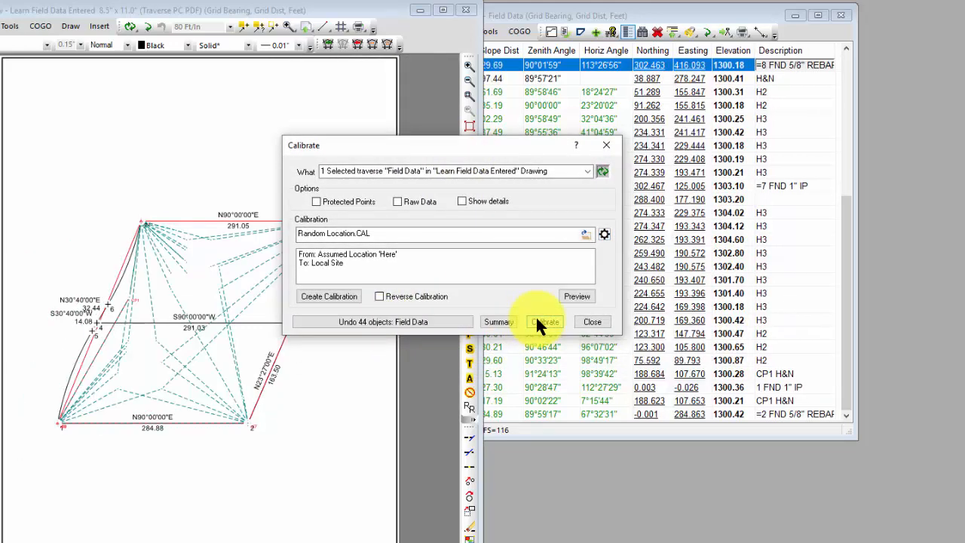
Generate the calibration summary report, review its transformation parameters and calibrated point coordinates, and close the report and the Calibrate dialog.
{"action": "left_click", "coordinate": [498, 322]}
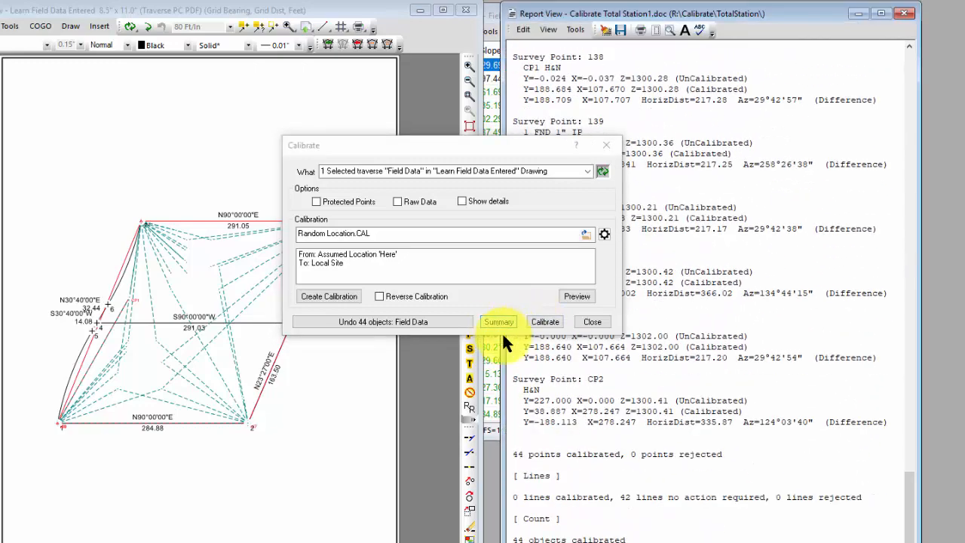
{"action": "left_click_drag", "start_coordinate": [918, 534], "coordinate": [895, 305]}
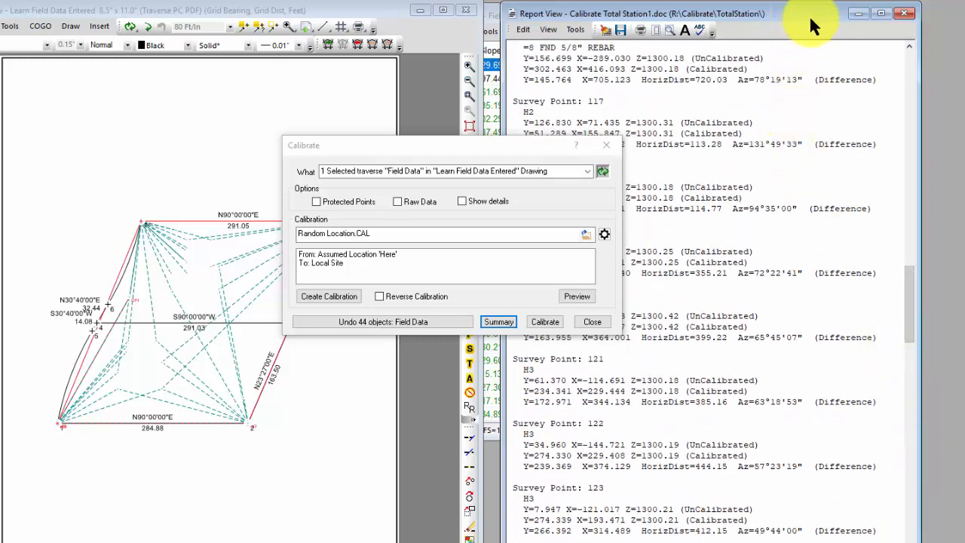
{"action": "left_click_drag", "start_coordinate": [810, 17], "coordinate": [964, 37]}
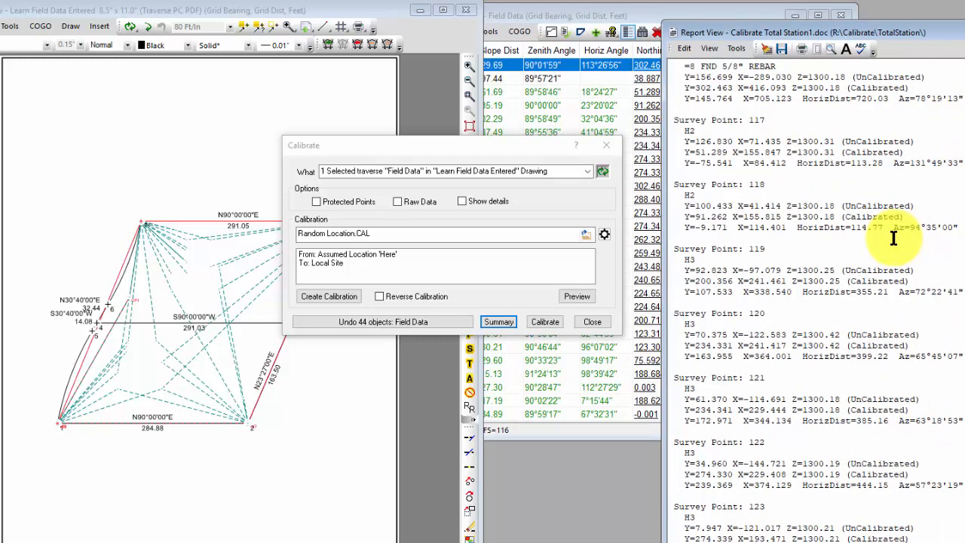
{"action": "scroll", "coordinate": [815, 302], "scroll_direction": "up", "scroll_amount": 20}
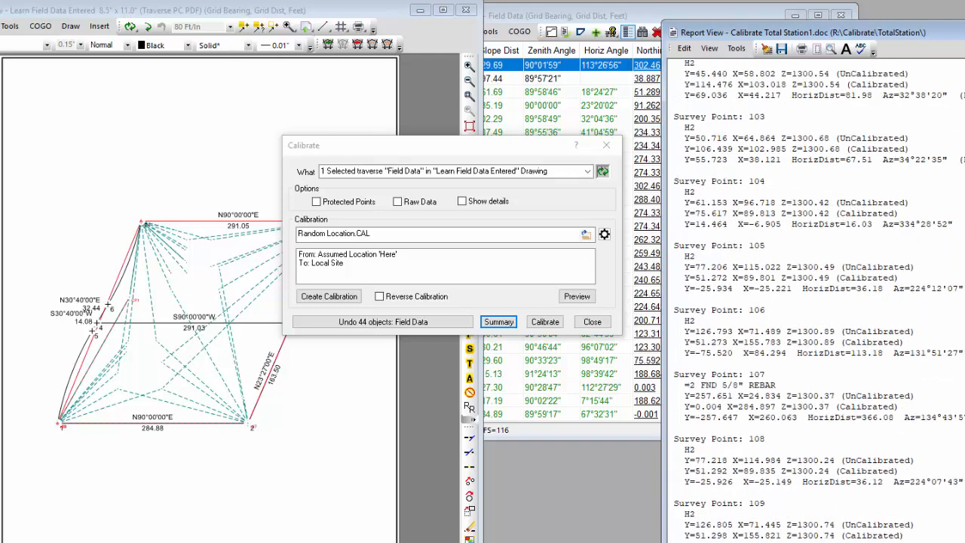
{"action": "scroll", "coordinate": [814, 301], "scroll_direction": "down", "scroll_amount": 4}
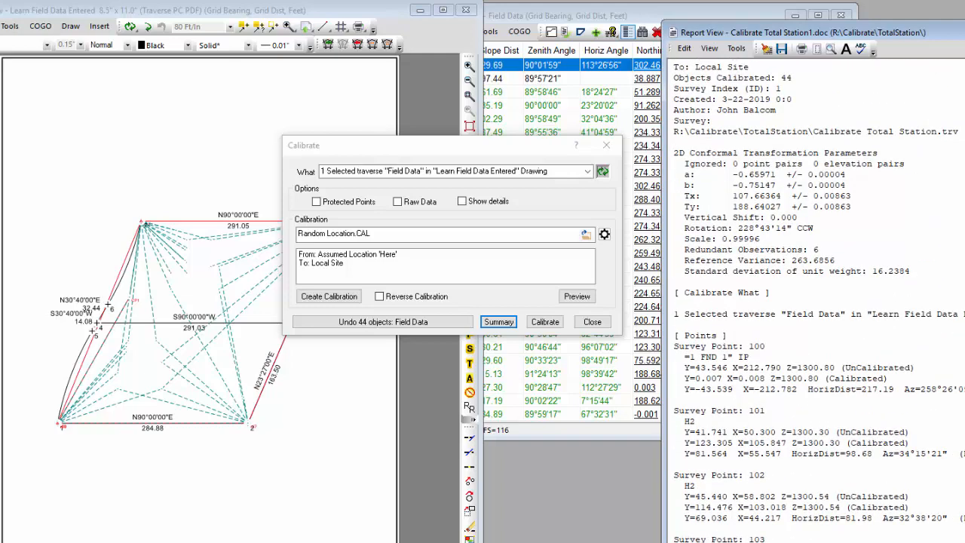
{"action": "scroll", "coordinate": [815, 302], "scroll_direction": "down", "scroll_amount": 4}
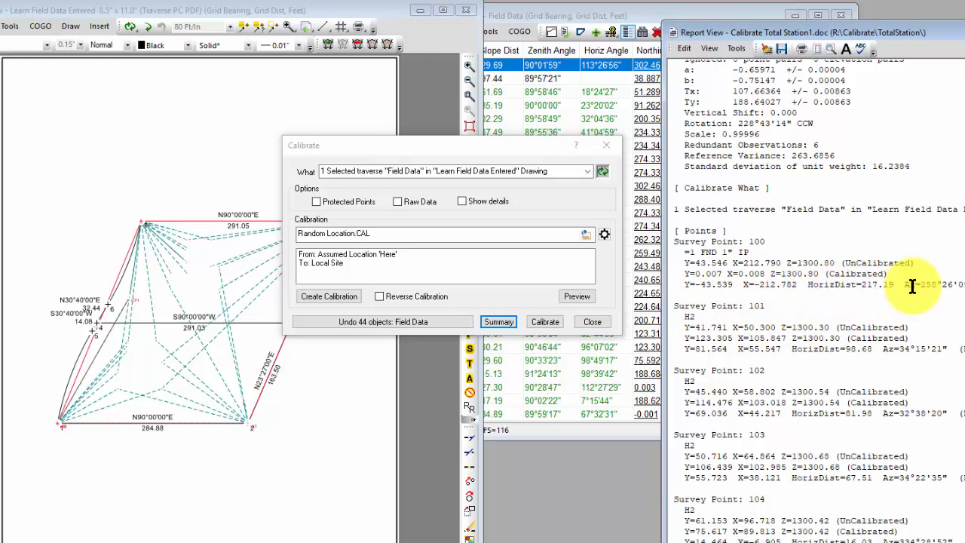
{"action": "left_click", "coordinate": [964, 33]}
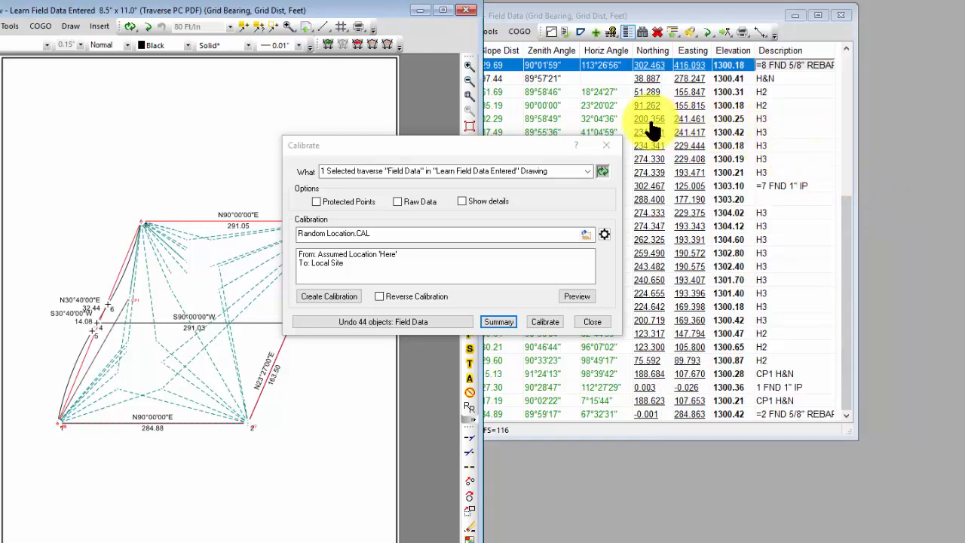
{"action": "left_click", "coordinate": [607, 145]}
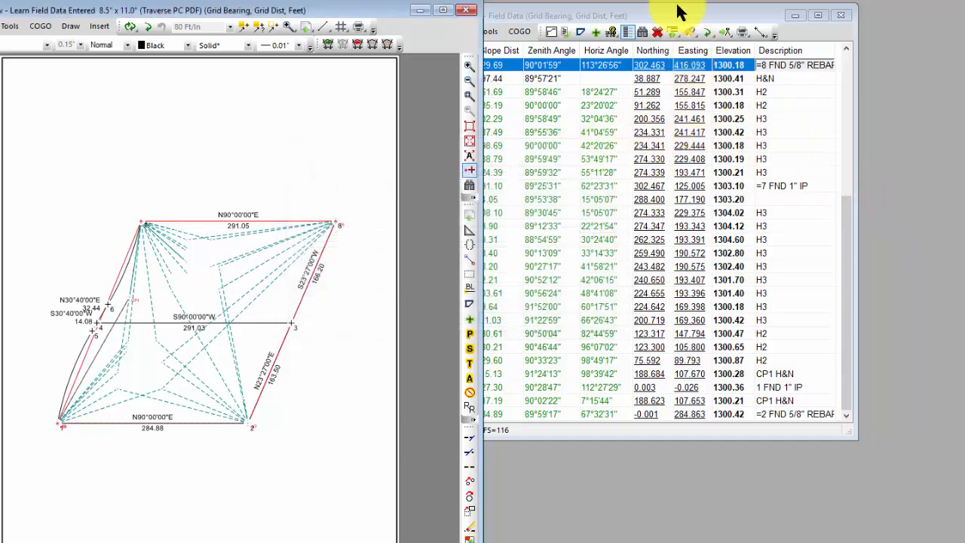
Review the Field Data traverse view's font formatting for protected, geodetic, calibrated and raw data, and compare it with the point list.
{"action": "left_click_drag", "start_coordinate": [673, 16], "coordinate": [757, 20]}
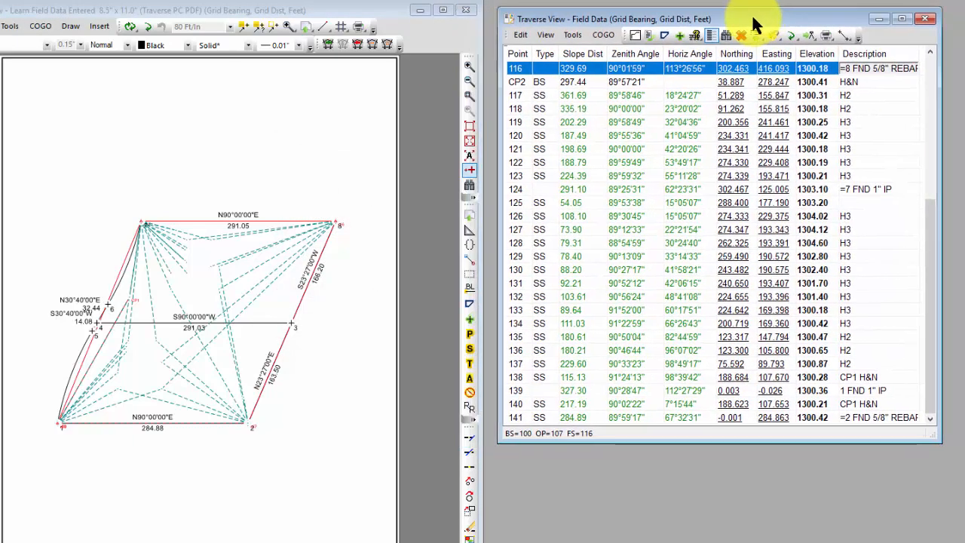
{"action": "left_click", "coordinate": [551, 31]}
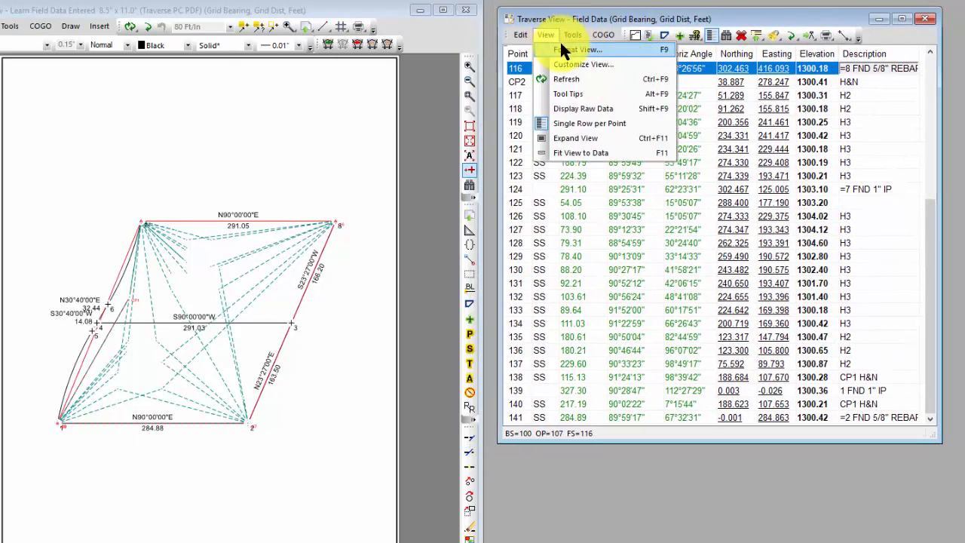
{"action": "left_click", "coordinate": [566, 47]}
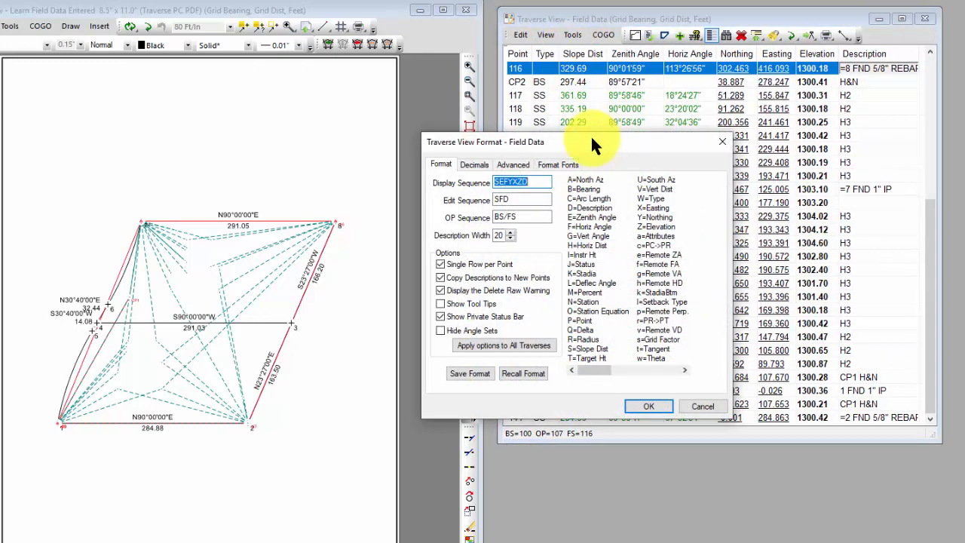
{"action": "mouse_move", "coordinate": [597, 142]}
{"action": "left_mouse_down"}
{"action": "mouse_move", "coordinate": [421, 126]}
{"action": "mouse_move", "coordinate": [359, 103]}
{"action": "left_mouse_up"}
{"action": "left_click", "coordinate": [324, 126]}
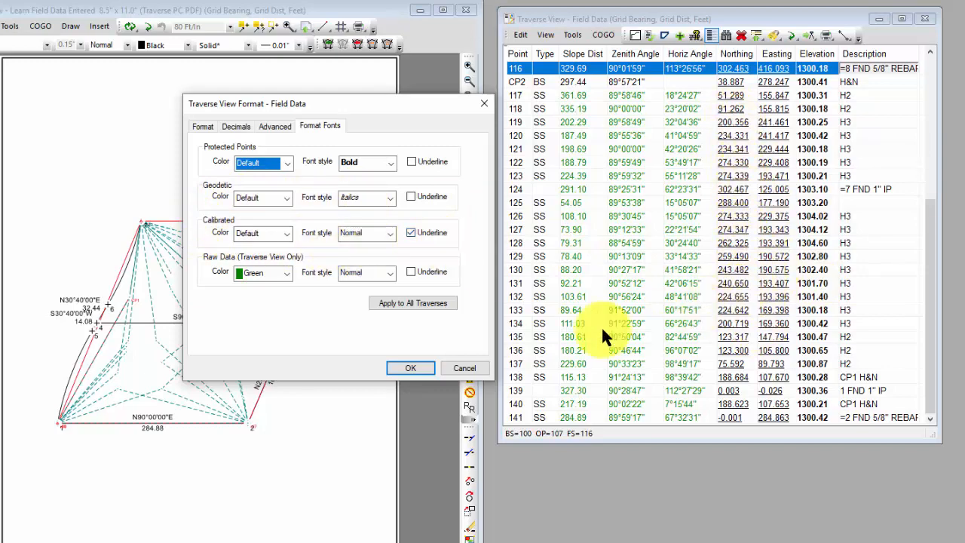
{"action": "left_click", "coordinate": [411, 368]}
{"action": "scroll", "coordinate": [757, 251], "scroll_direction": "up", "scroll_amount": 6}
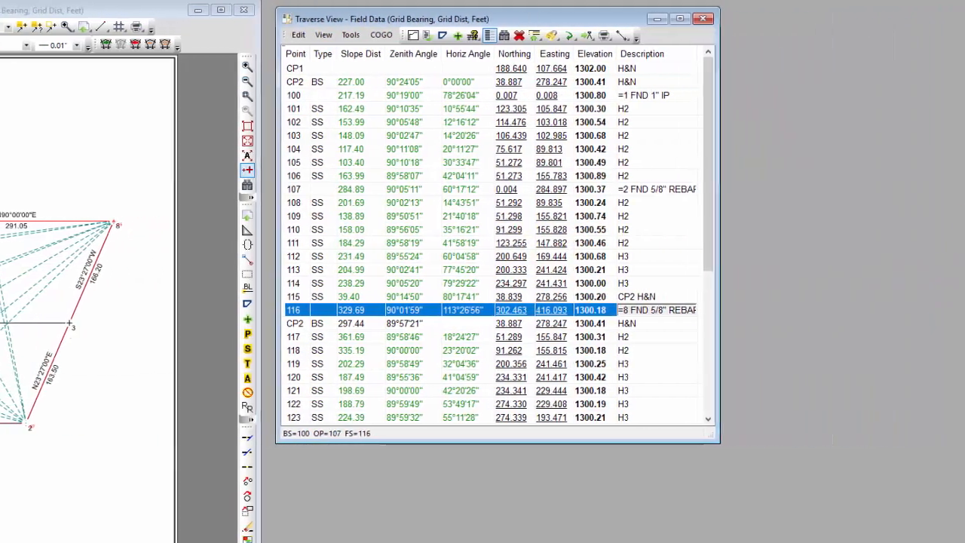
Inspect the properties of point 101 and compare its calibrated and uncalibrated coordinates.
{"action": "mouse_move", "coordinate": [951, 226]}
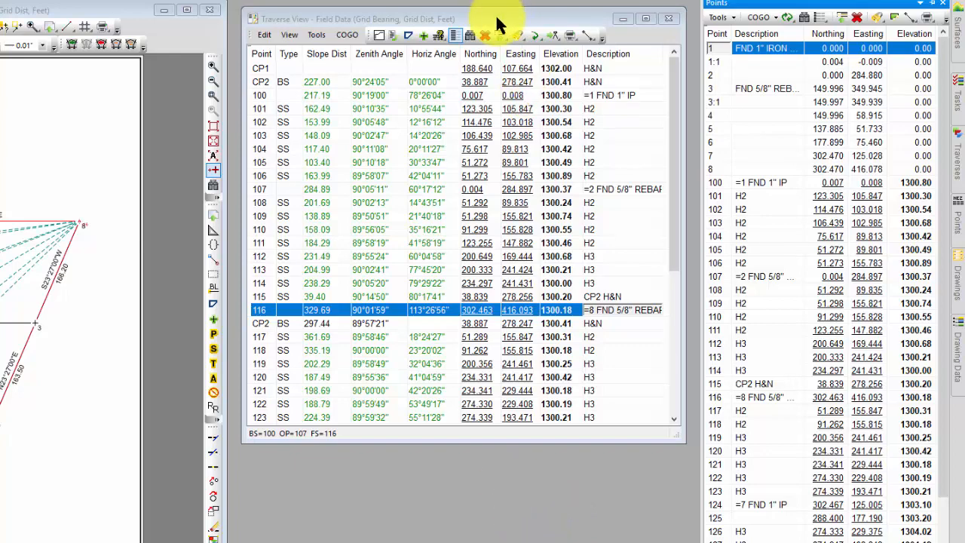
{"action": "left_click", "coordinate": [832, 198]}
{"action": "right_click", "coordinate": [834, 200]}
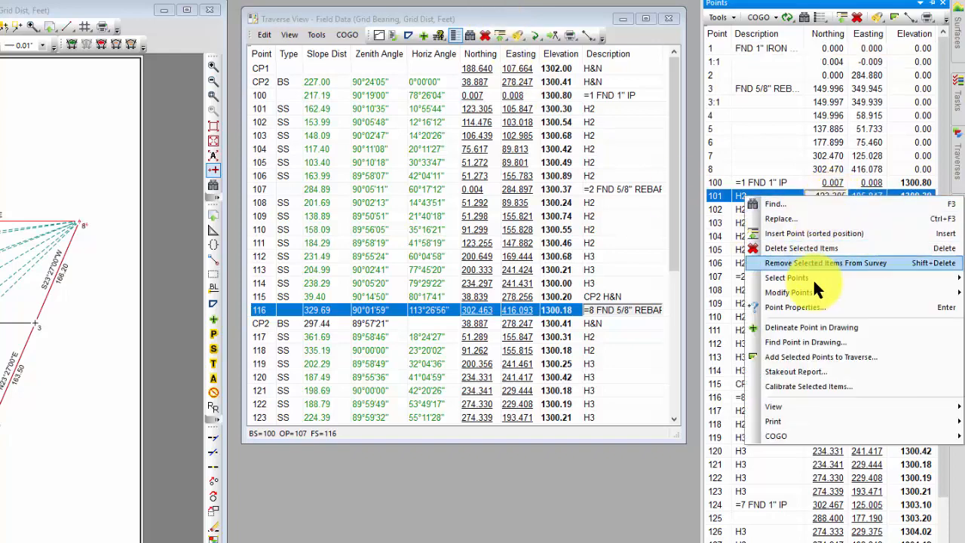
{"action": "left_click", "coordinate": [802, 305]}
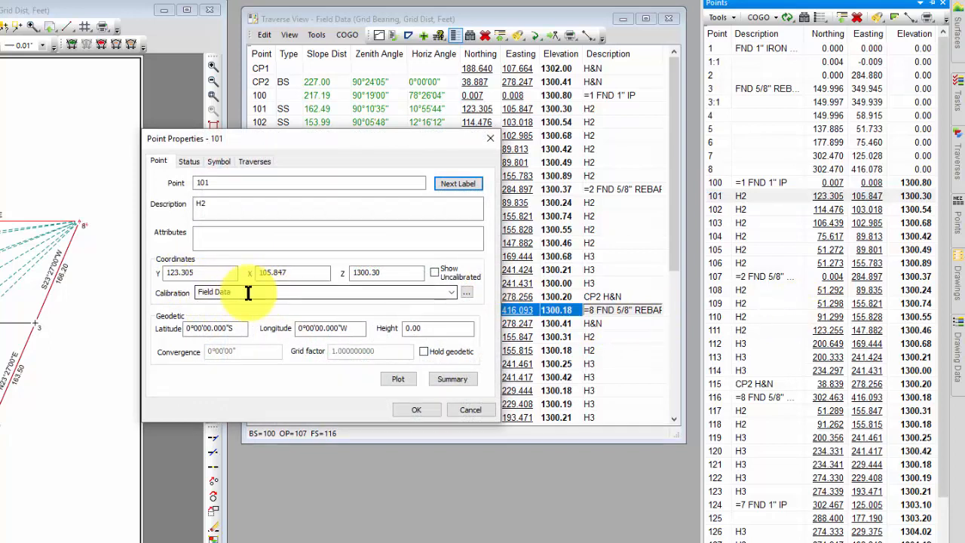
{"action": "left_click", "coordinate": [434, 272]}
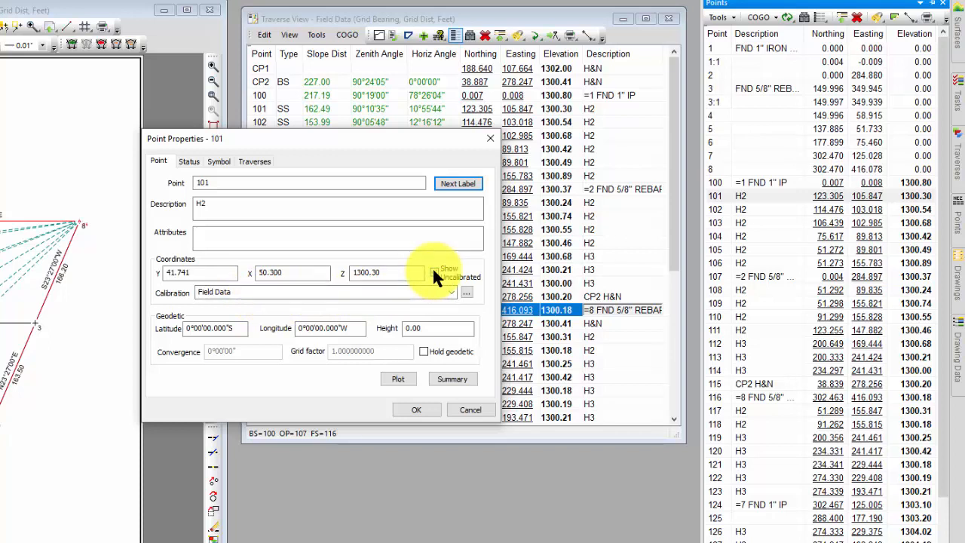
{"action": "left_click", "coordinate": [434, 271]}
{"action": "left_click", "coordinate": [484, 133]}
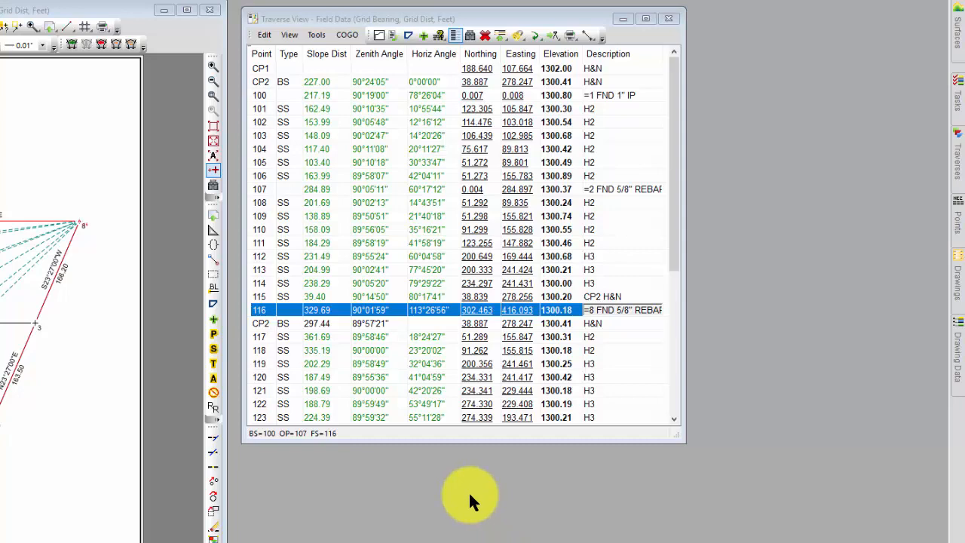
Close the Field Data traverse view and review the Field Data calibration's properties and results among the survey's managed calibrations.
{"action": "left_click", "coordinate": [668, 18]}
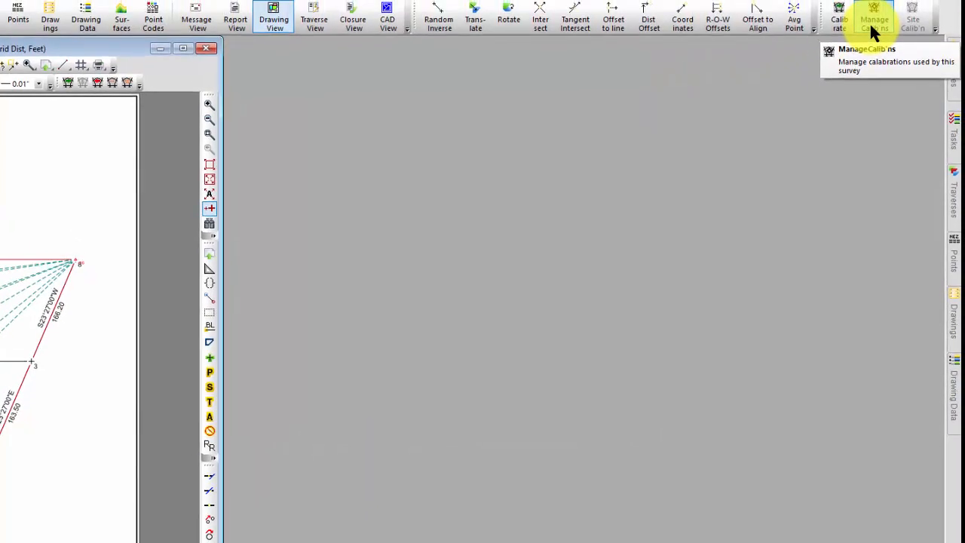
{"action": "left_click", "coordinate": [871, 21]}
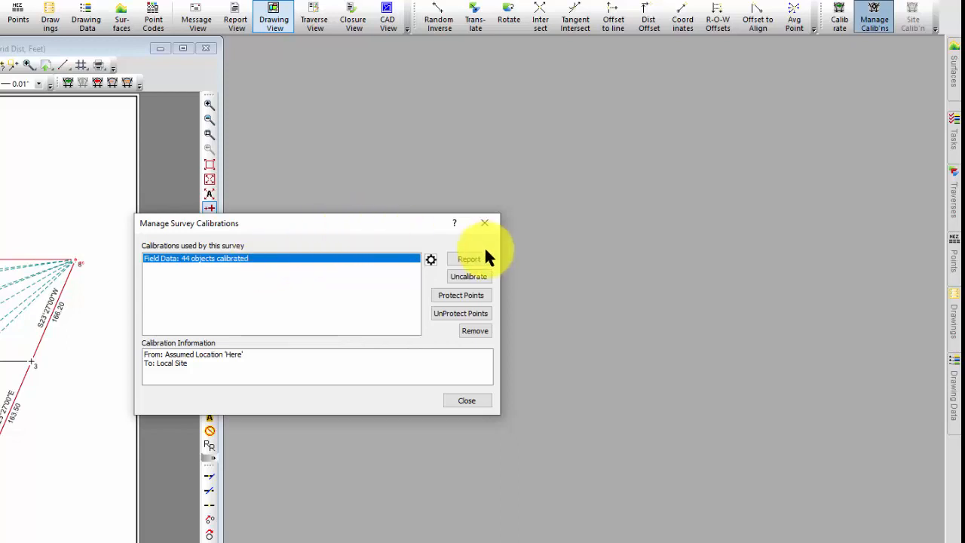
{"action": "left_click", "coordinate": [431, 261]}
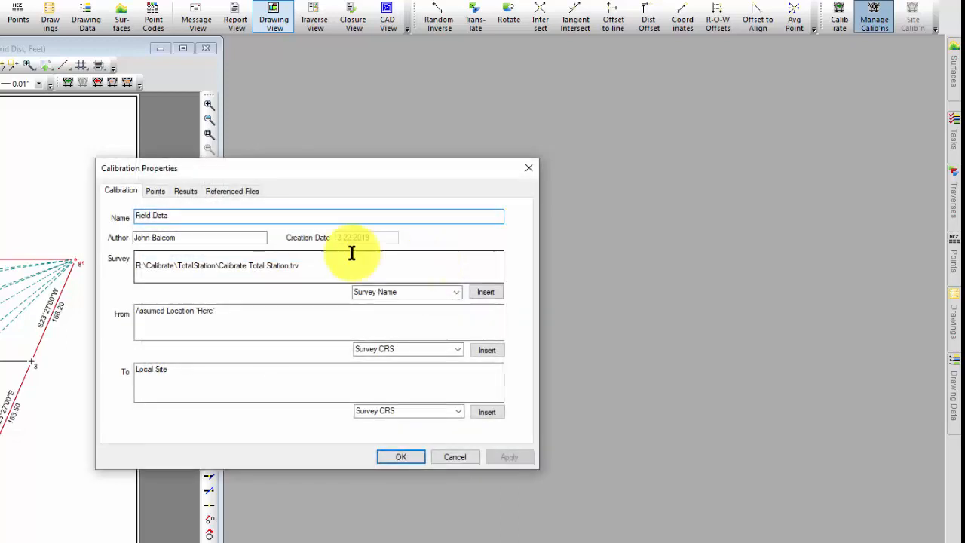
{"action": "left_click", "coordinate": [186, 193]}
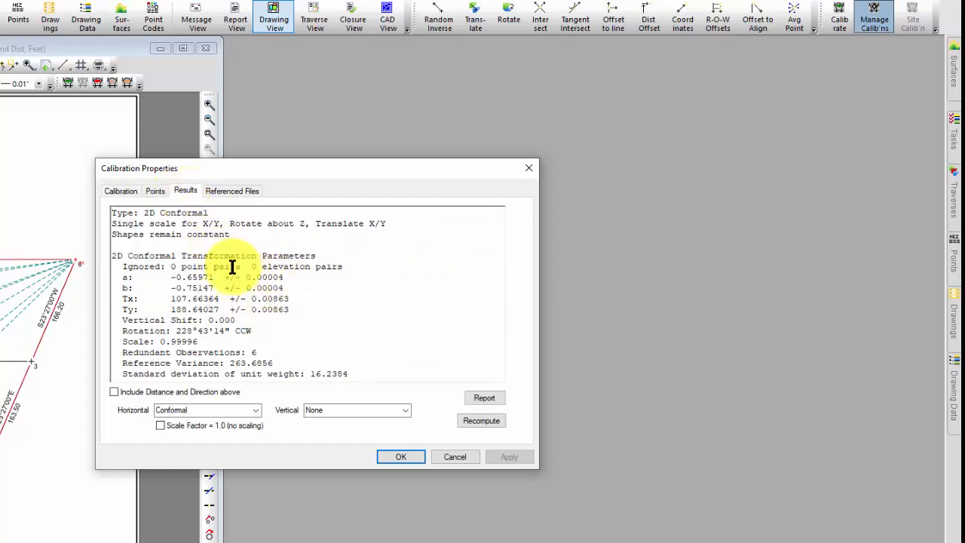
{"action": "left_click", "coordinate": [529, 168]}
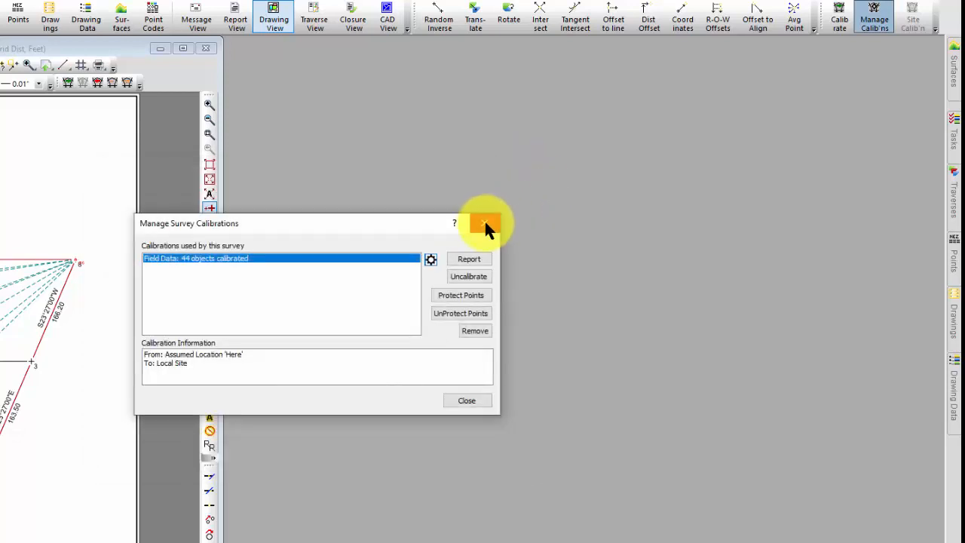
{"action": "left_click", "coordinate": [485, 224]}
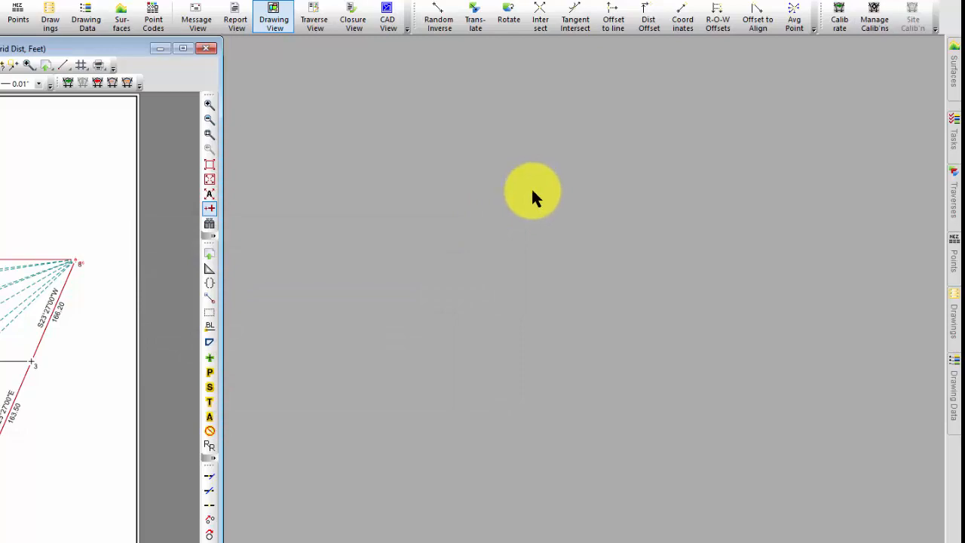
{"action": "left_click", "coordinate": [42, 23]}
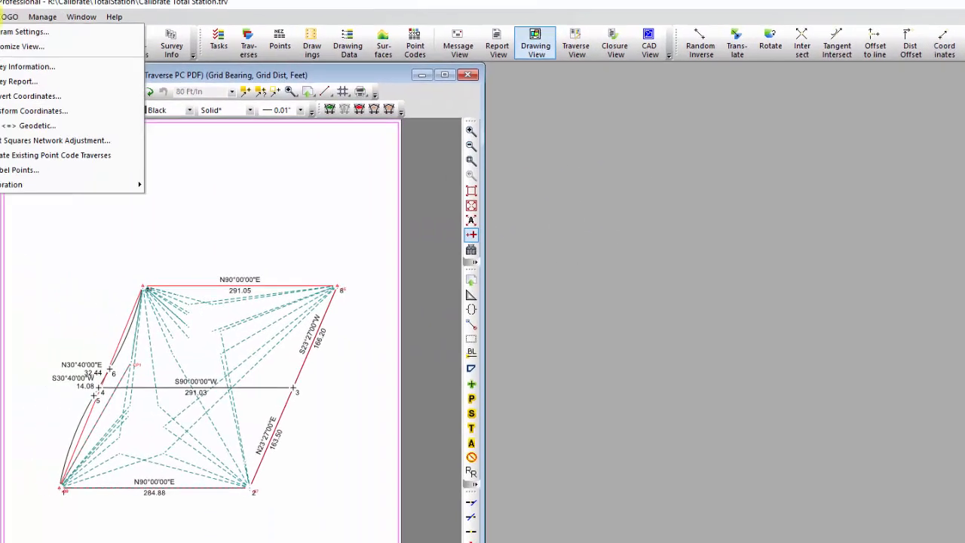
{"action": "mouse_move", "coordinate": [80, 193]}
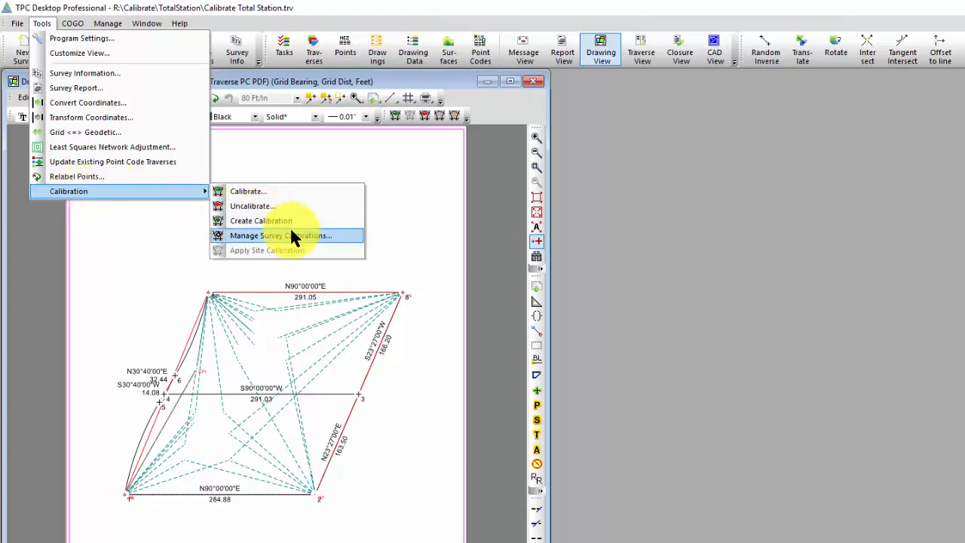
{"action": "left_click", "coordinate": [799, 285]}
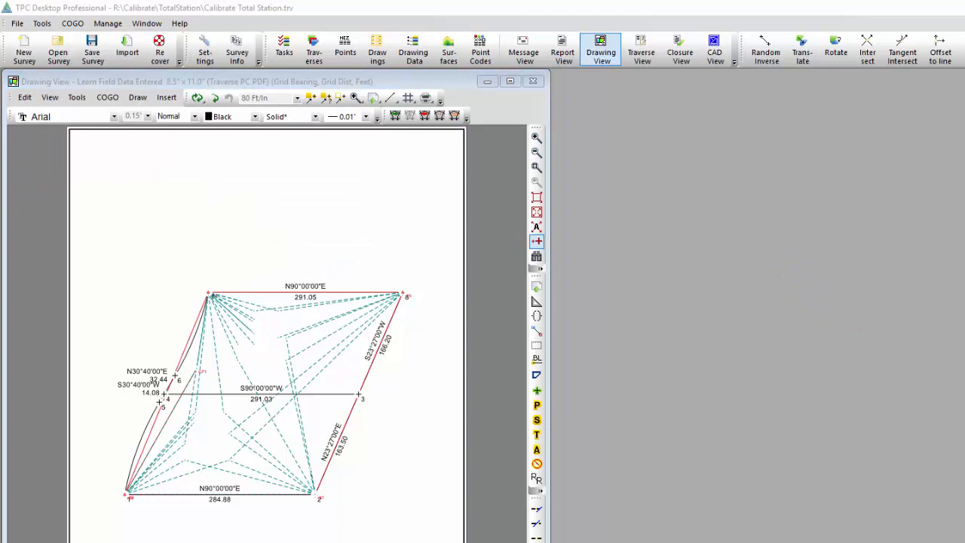
Switch to the web browser and review the Calibrations webinar outline down to the survey calibration and GNSS topics.
{"action": "key", "text": "alt+Tab"}
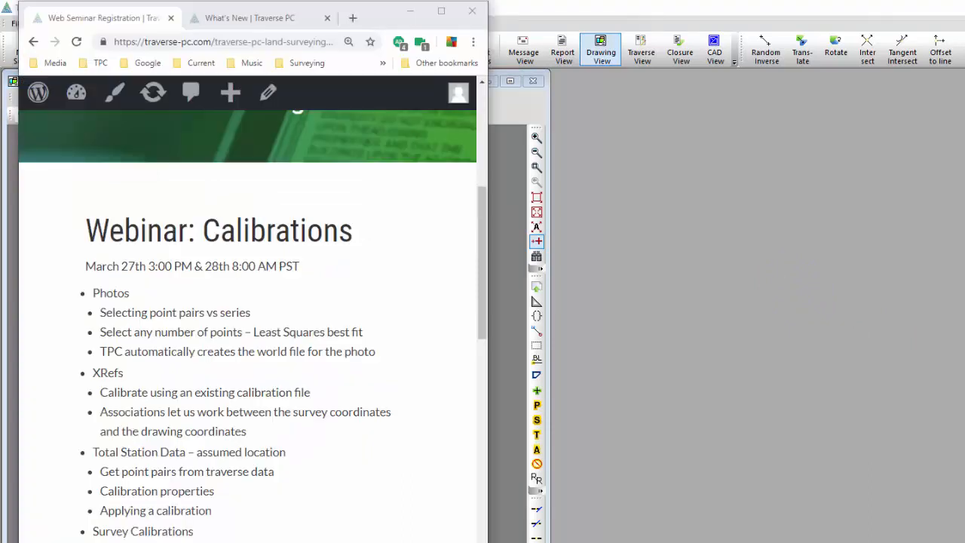
{"action": "scroll", "coordinate": [359, 540], "scroll_direction": "down", "scroll_amount": 2}
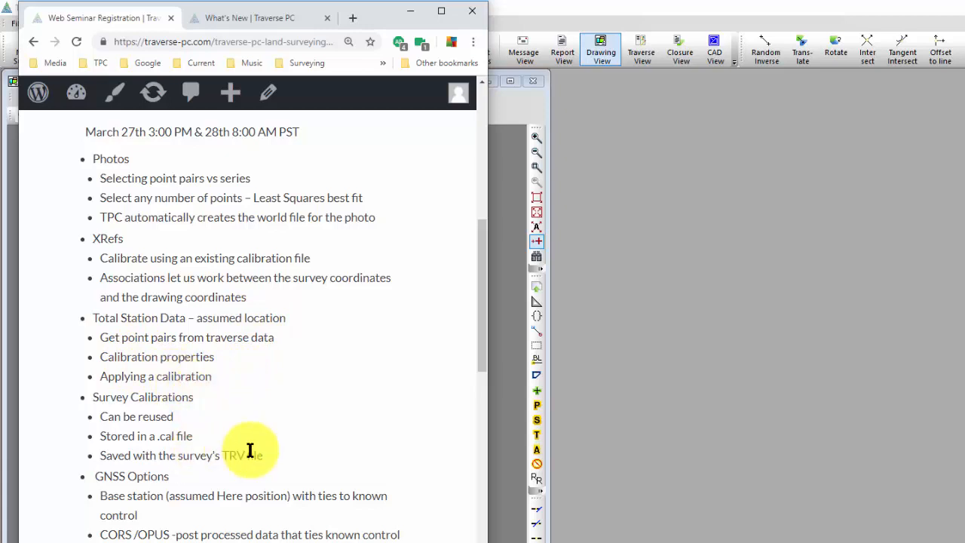
{"action": "scroll", "coordinate": [249, 448], "scroll_direction": "down", "scroll_amount": 2}
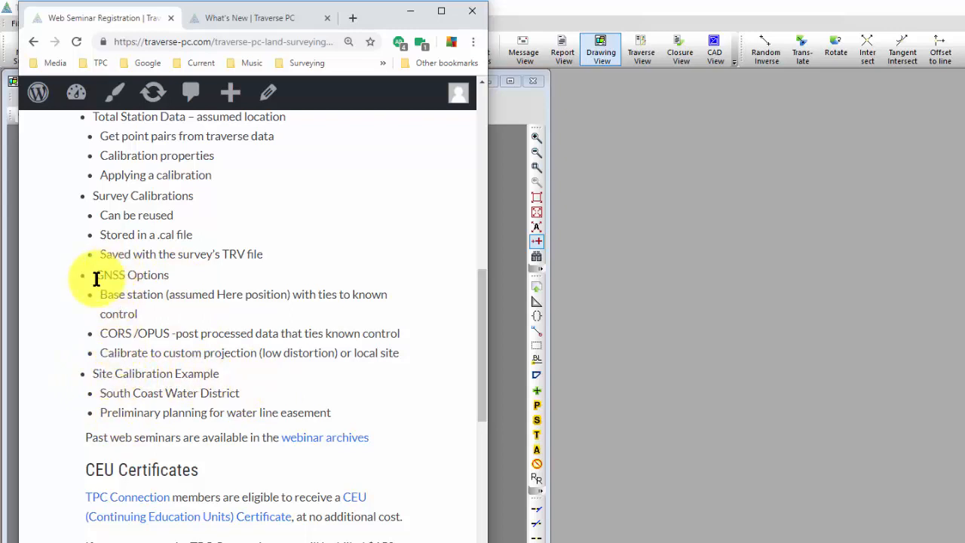
Return to TPC Desktop and review the County Monuments traverse against the control points in the Import GPS Vectors drawing, closing its view.
{"action": "left_click", "coordinate": [730, 285]}
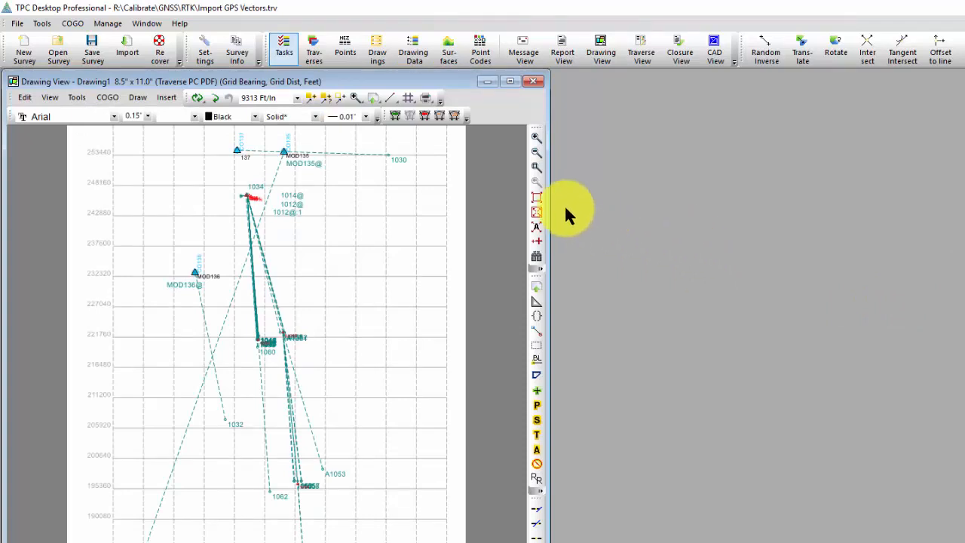
{"action": "left_click", "coordinate": [536, 166]}
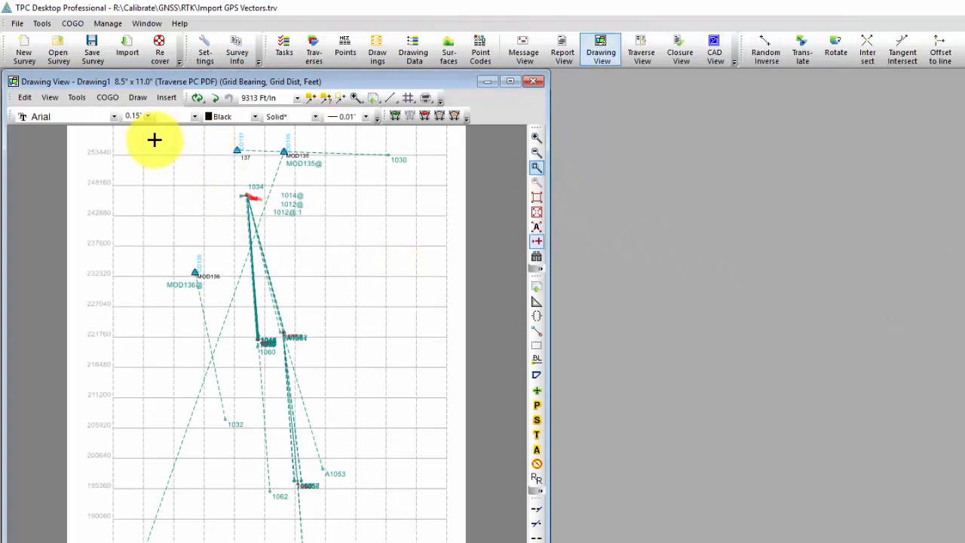
{"action": "mouse_move", "coordinate": [154, 139]}
{"action": "left_mouse_down"}
{"action": "mouse_move", "coordinate": [332, 280]}
{"action": "mouse_move", "coordinate": [345, 302]}
{"action": "left_mouse_up"}
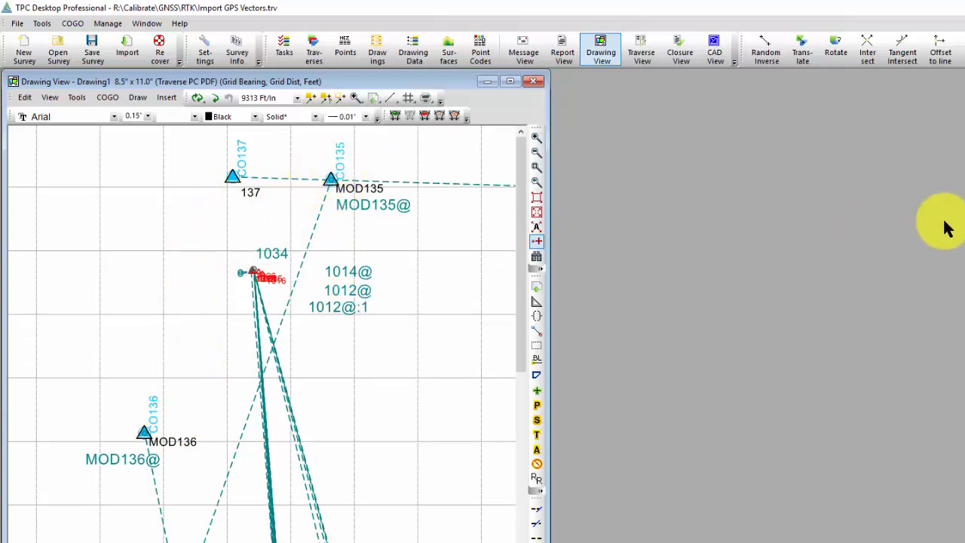
{"action": "left_click", "coordinate": [313, 50]}
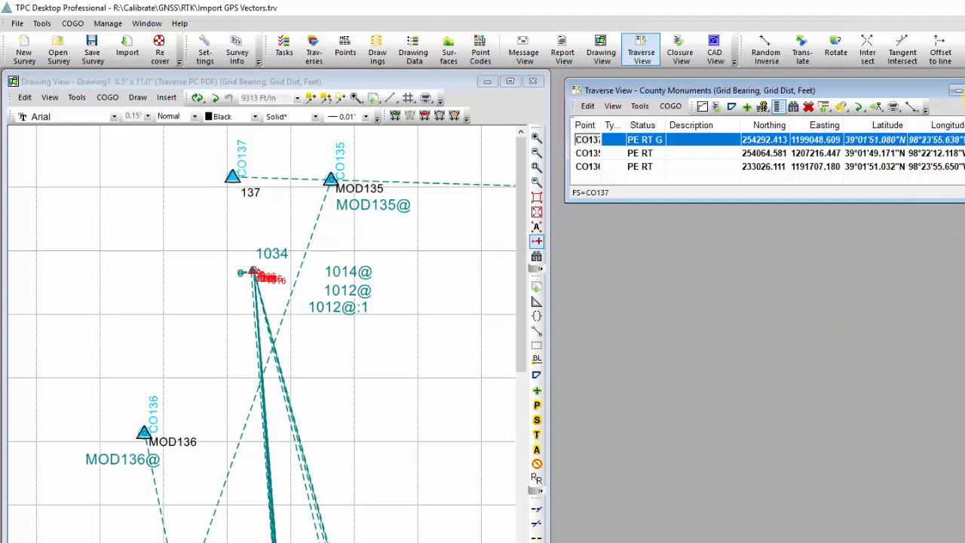
{"action": "key", "text": "ctrl+F4"}
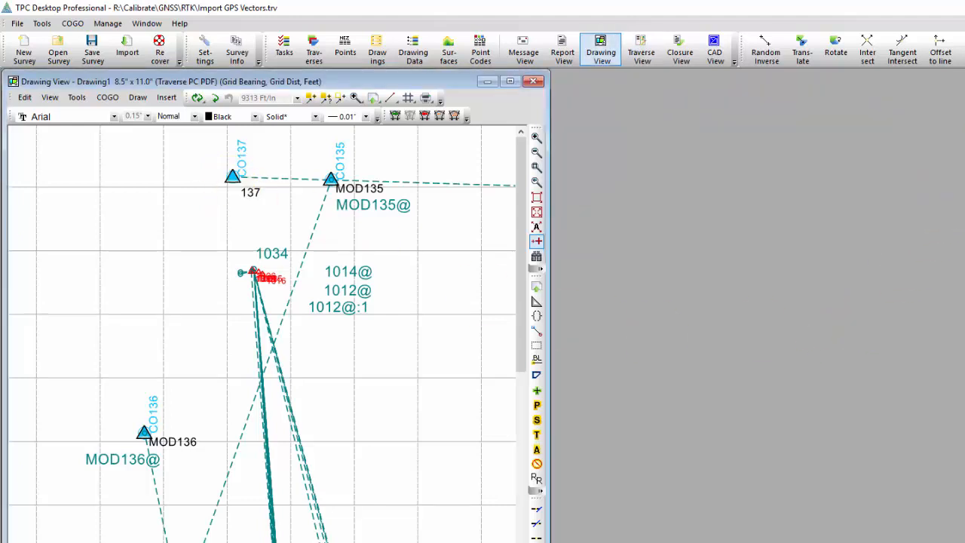
View the GPS Control Points traverse and compare monuments CO137, CO135 and CO136 with their GPS-measured counterparts.
{"action": "key", "text": "ctrl+Tab"}
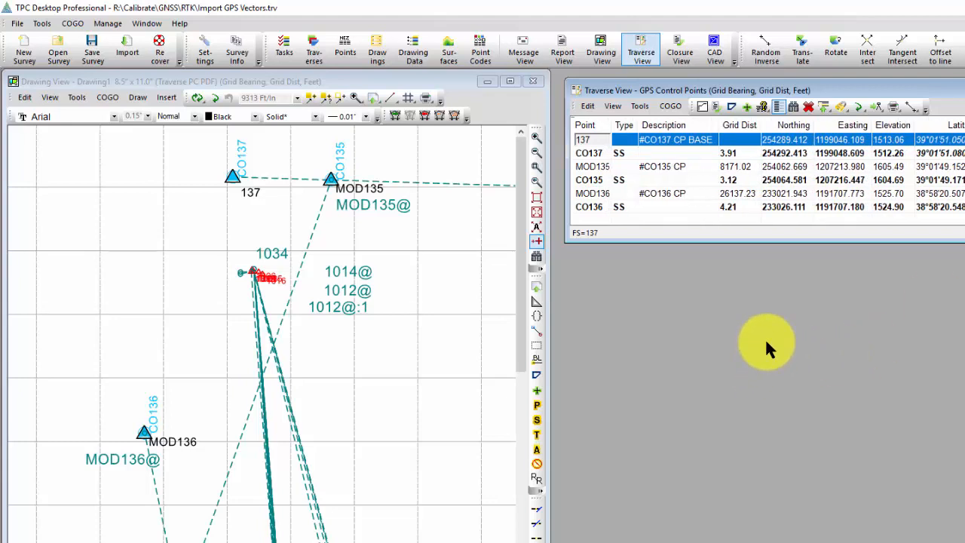
{"action": "left_click", "coordinate": [588, 157]}
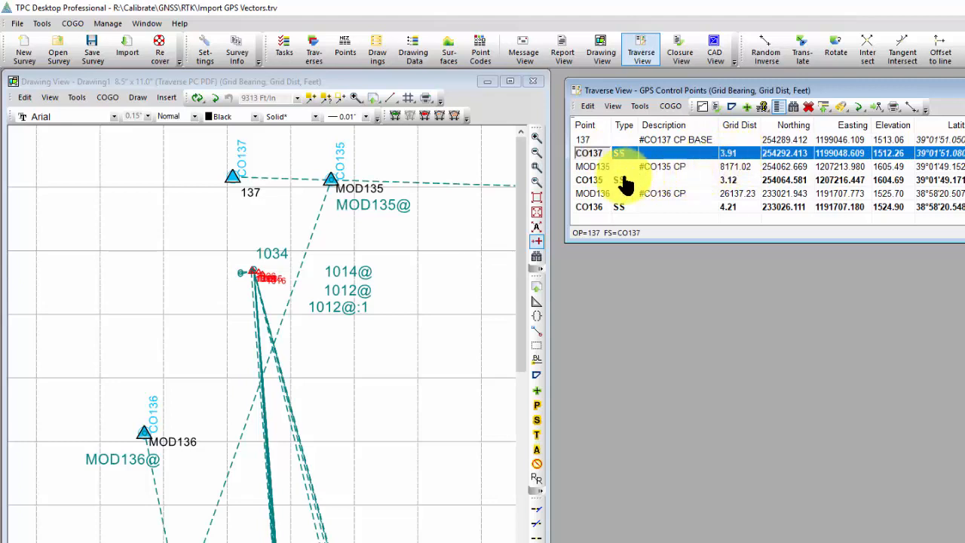
{"action": "left_click", "coordinate": [593, 181]}
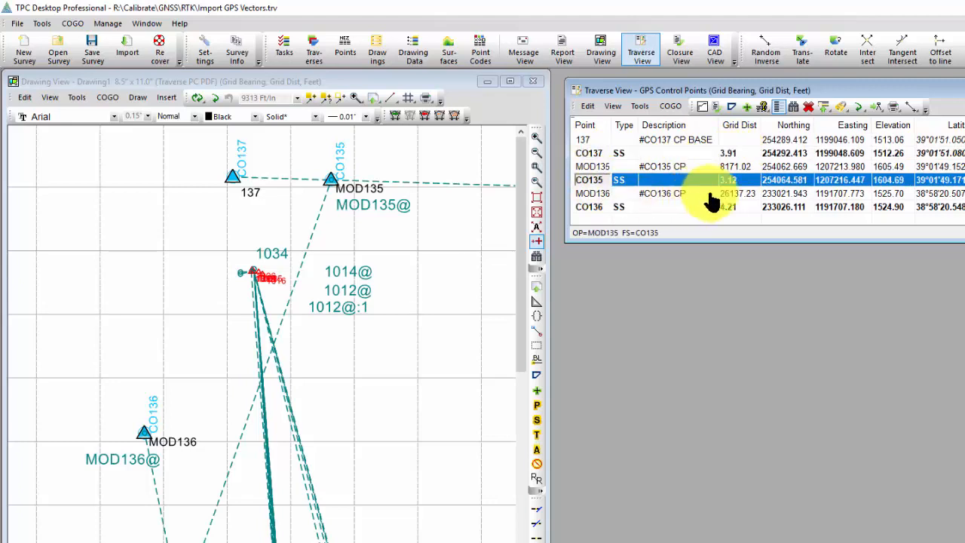
{"action": "left_click", "coordinate": [592, 208]}
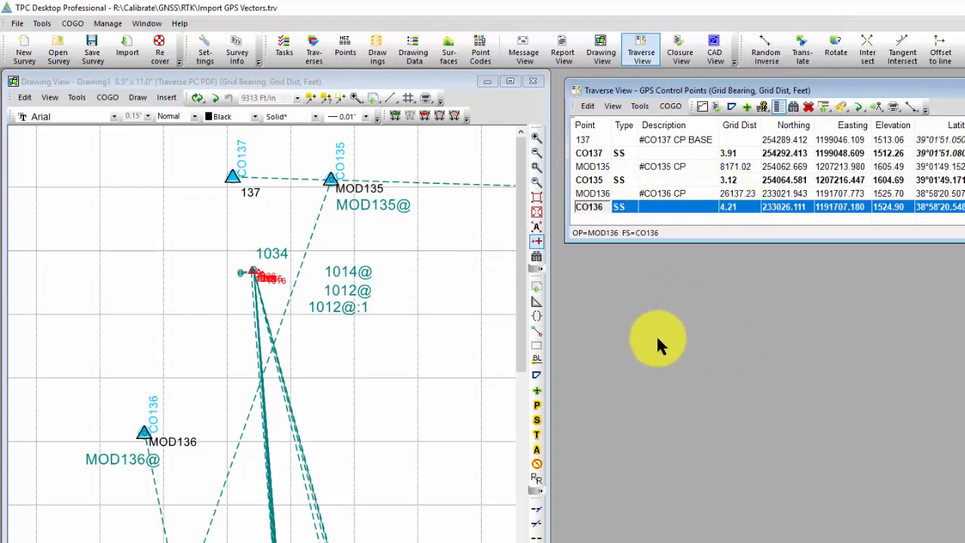
Bring up the available commands for the Imported Field Data traverse line below point 1034 in the drawing.
{"action": "left_click", "coordinate": [324, 404]}
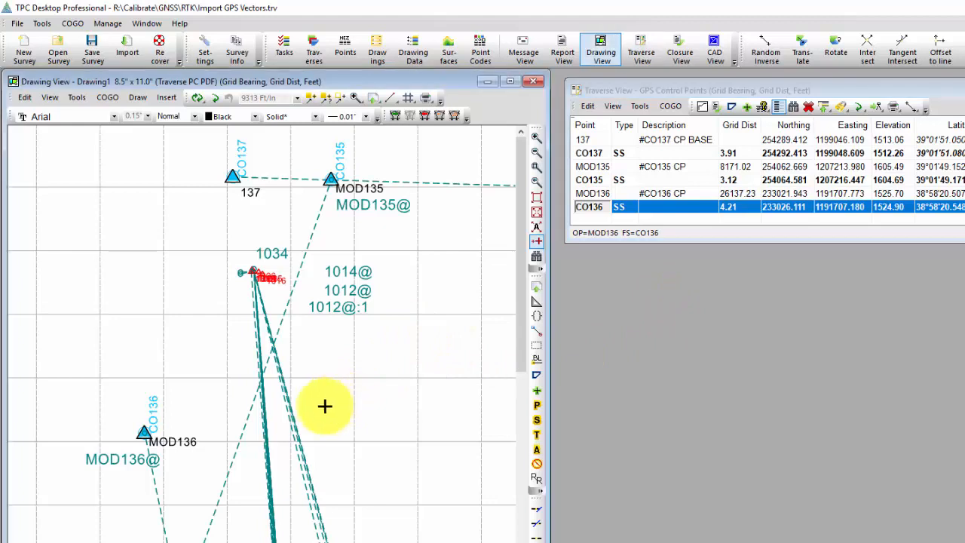
{"action": "right_click", "coordinate": [297, 439]}
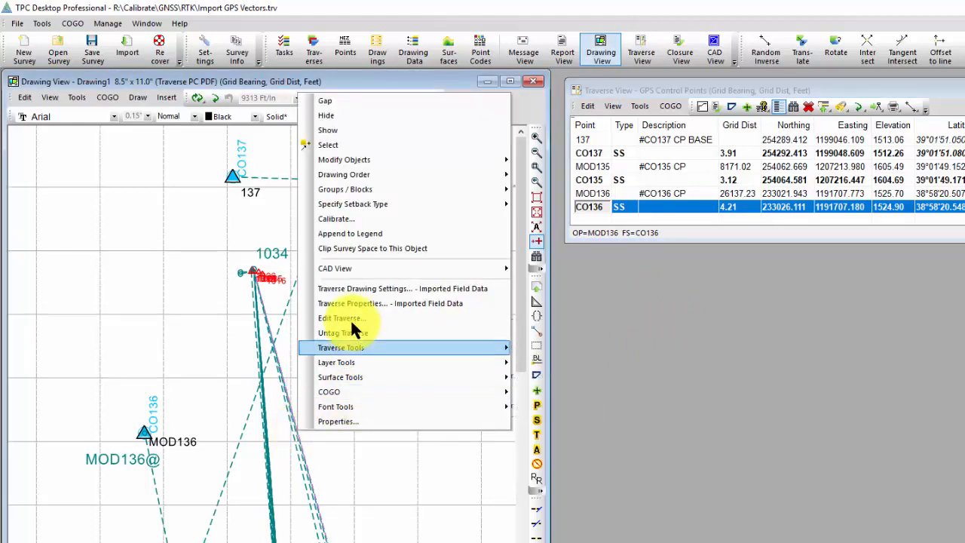
Start calibrating the Imported Field Data traverse, with the entire traverse as what to calibrate.
{"action": "left_click", "coordinate": [722, 408]}
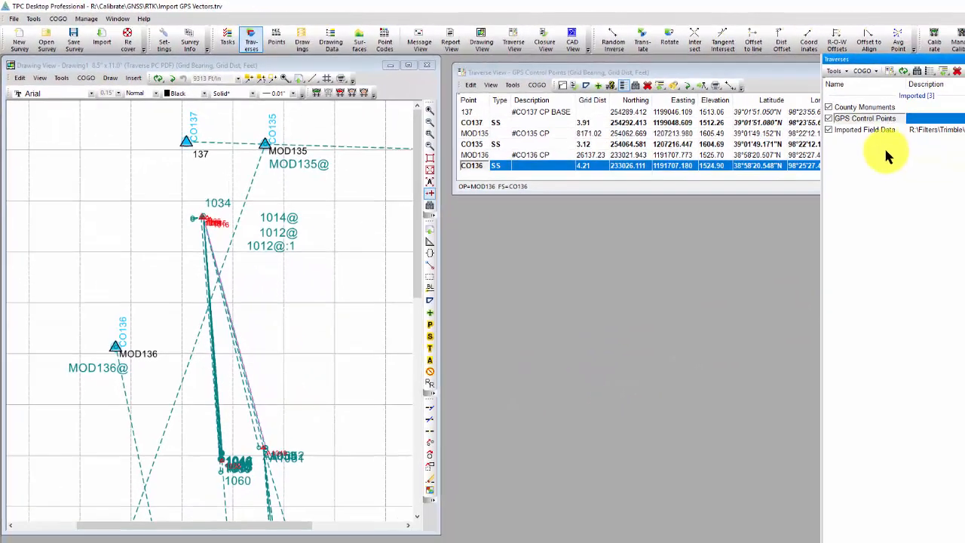
{"action": "left_click", "coordinate": [868, 133]}
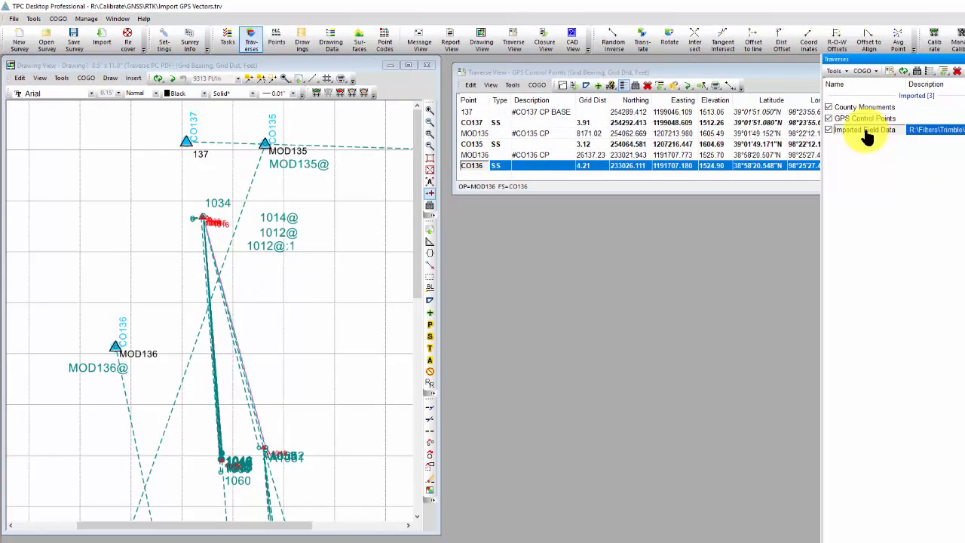
{"action": "right_click", "coordinate": [867, 132]}
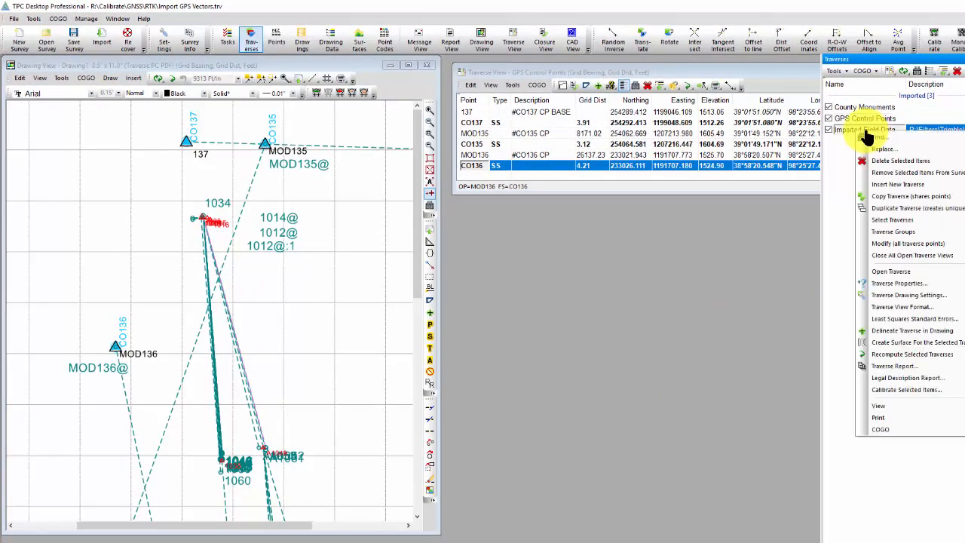
{"action": "left_click", "coordinate": [922, 389]}
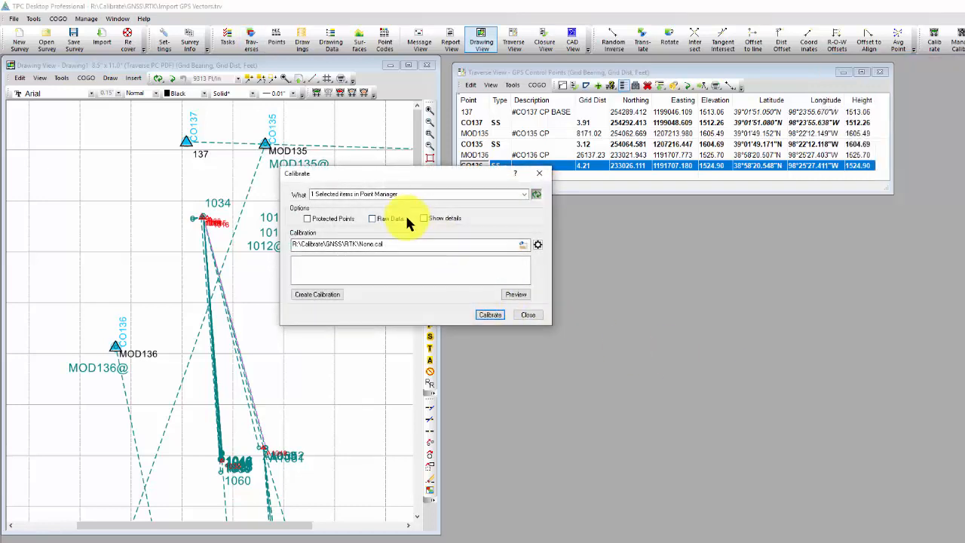
{"action": "left_click", "coordinate": [523, 194]}
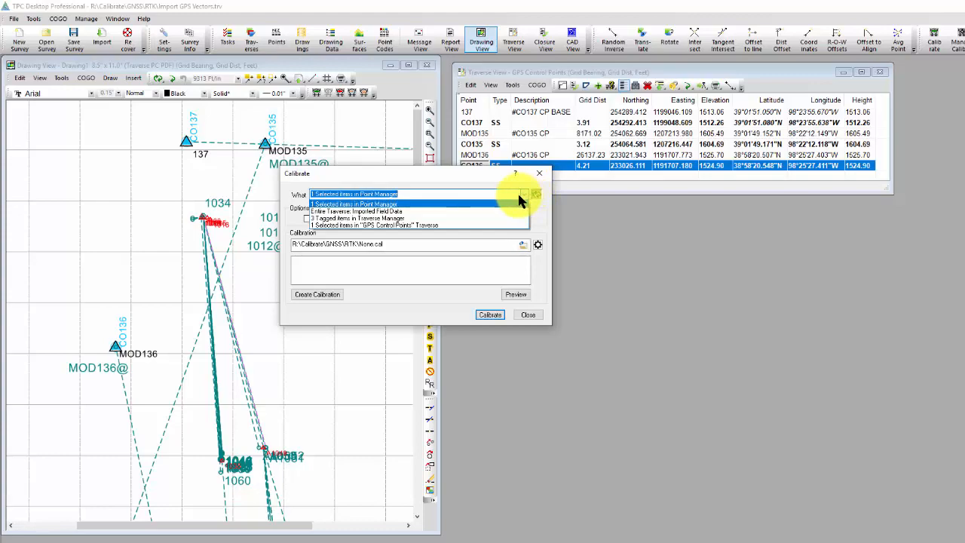
{"action": "left_click", "coordinate": [395, 211]}
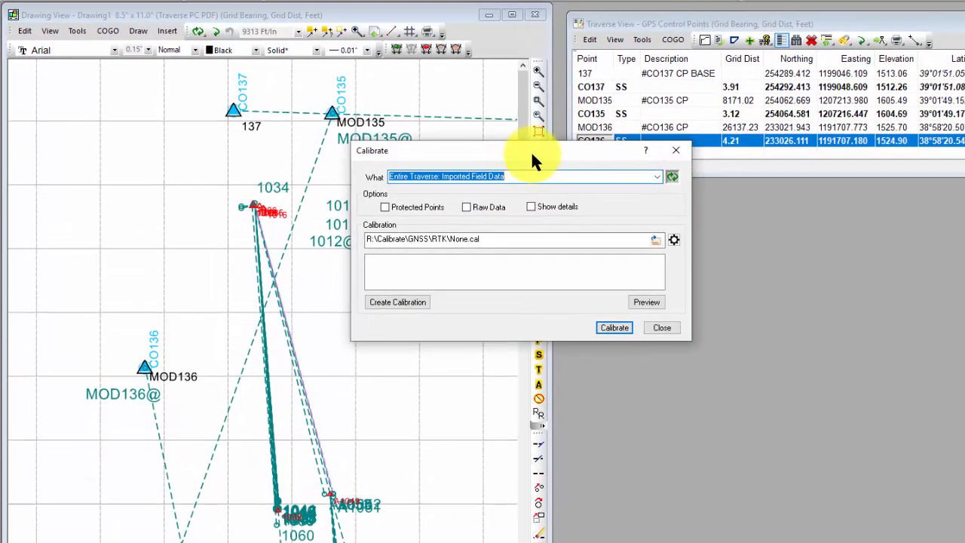
{"action": "left_click_drag", "start_coordinate": [533, 154], "coordinate": [529, 144]}
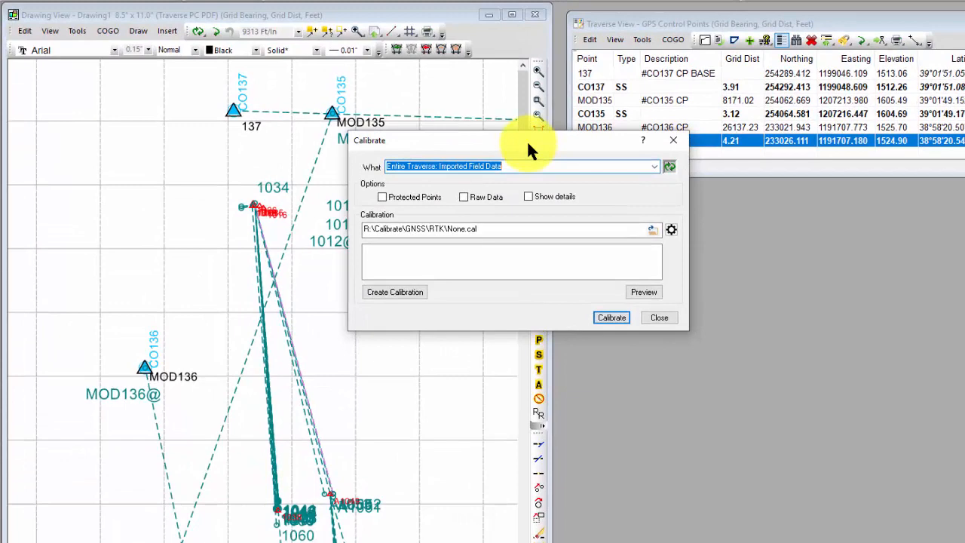
Create a calibration from the Imported Field Data traverse, using calibrated points in descriptions delineated by #, and review its point pairs.
{"action": "left_click", "coordinate": [413, 291]}
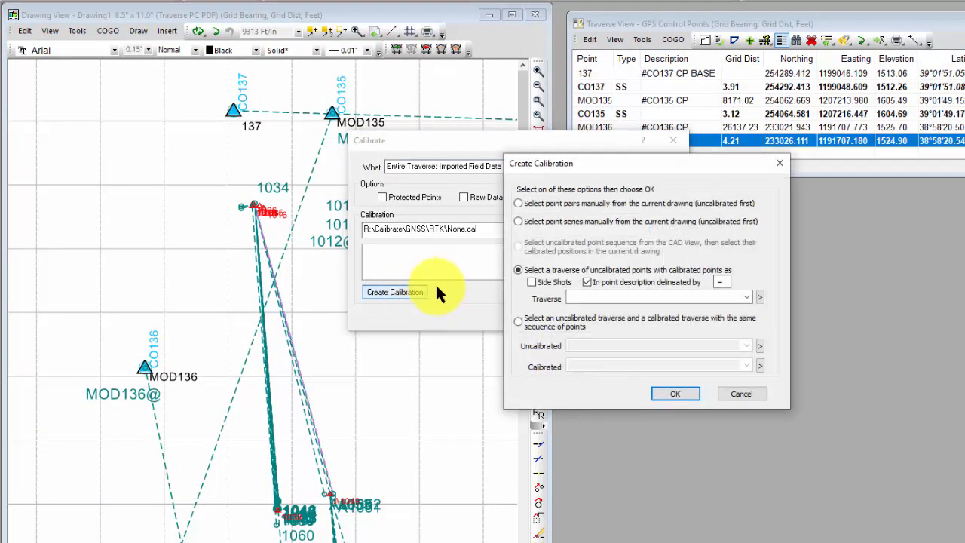
{"action": "left_click", "coordinate": [745, 295]}
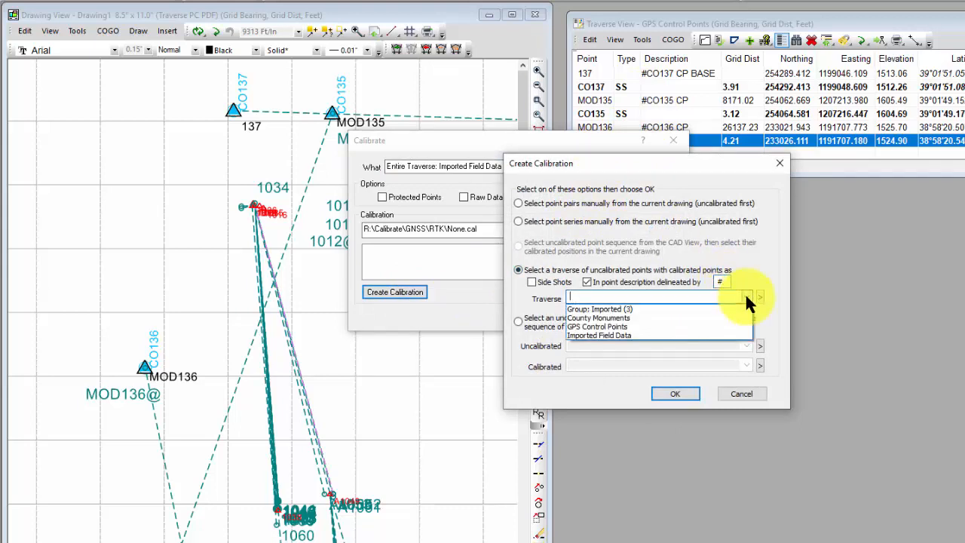
{"action": "left_click", "coordinate": [616, 334]}
{"action": "left_click", "coordinate": [677, 393]}
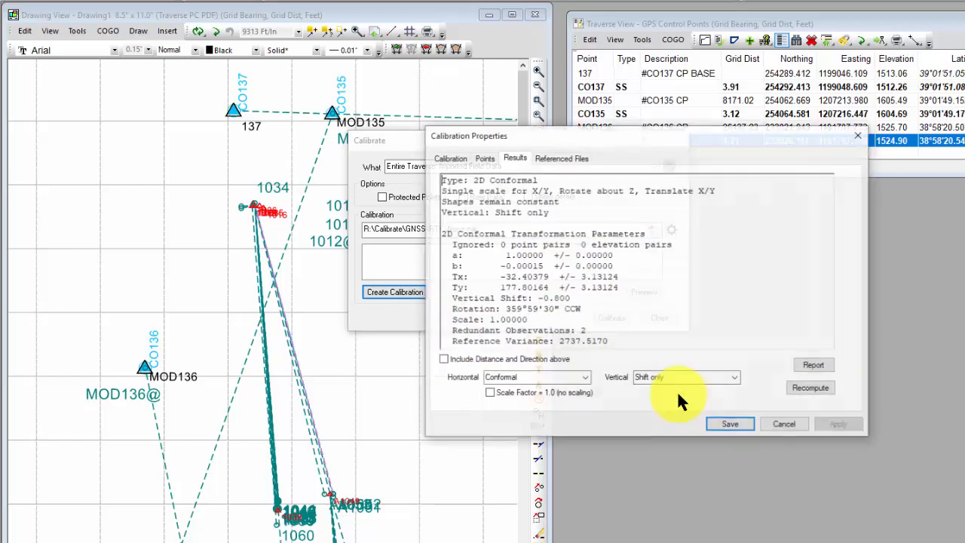
{"action": "left_click", "coordinate": [486, 157]}
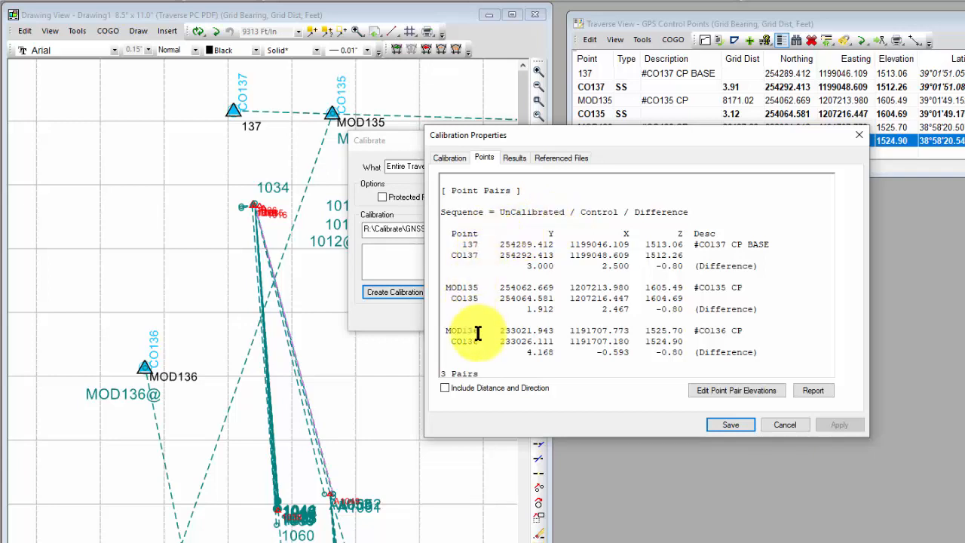
Fill the calibration's From description with Assumed Location 'Here' and its To description with the Survey CRS.
{"action": "left_click", "coordinate": [451, 158]}
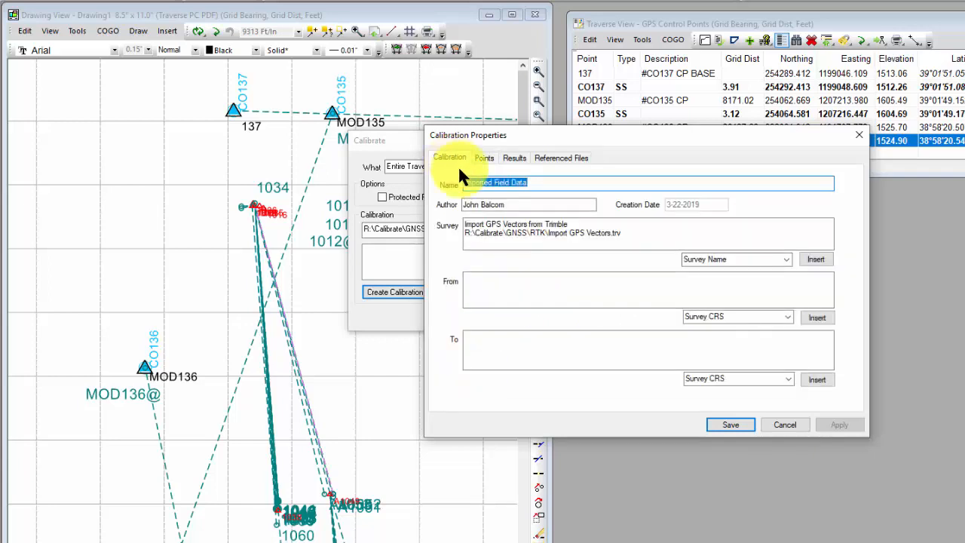
{"action": "left_click", "coordinate": [787, 318]}
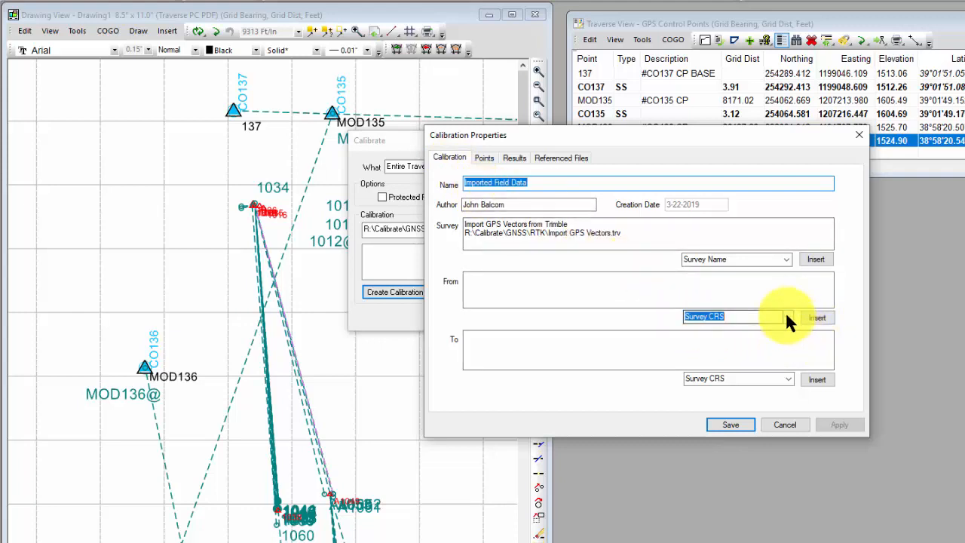
{"action": "left_click", "coordinate": [787, 318]}
{"action": "left_click", "coordinate": [742, 341]}
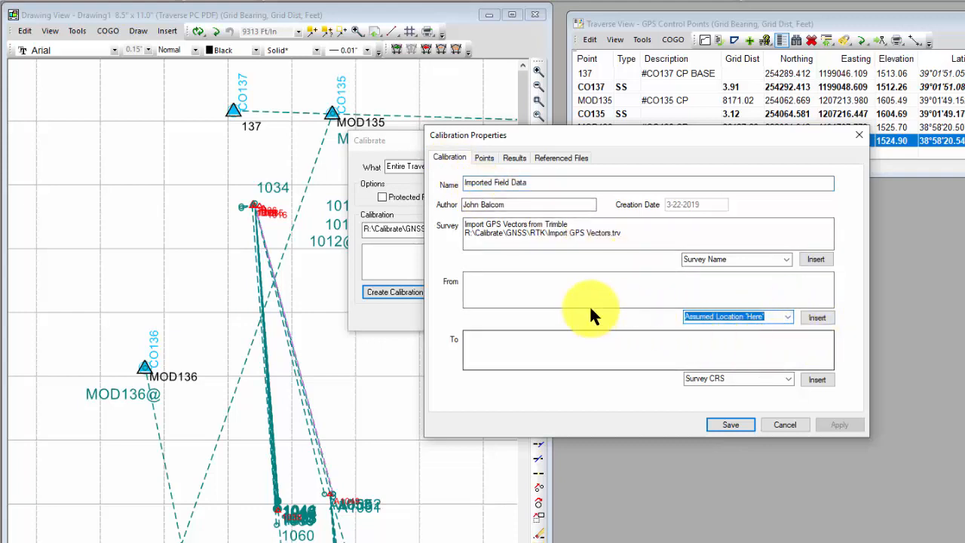
{"action": "left_click", "coordinate": [818, 317]}
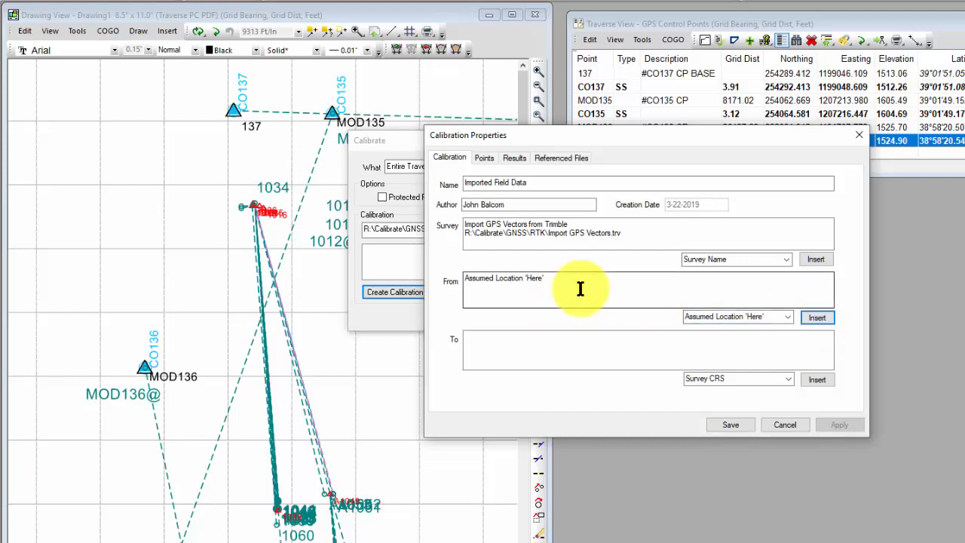
{"action": "left_click", "coordinate": [818, 380]}
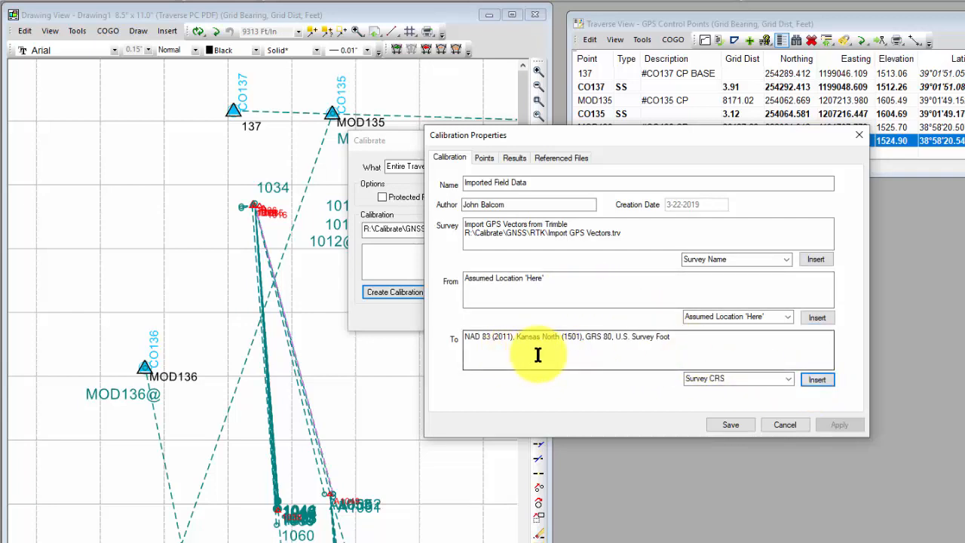
Review the calibration results for the point pairs and include distance and direction in them.
{"action": "left_click", "coordinate": [515, 157]}
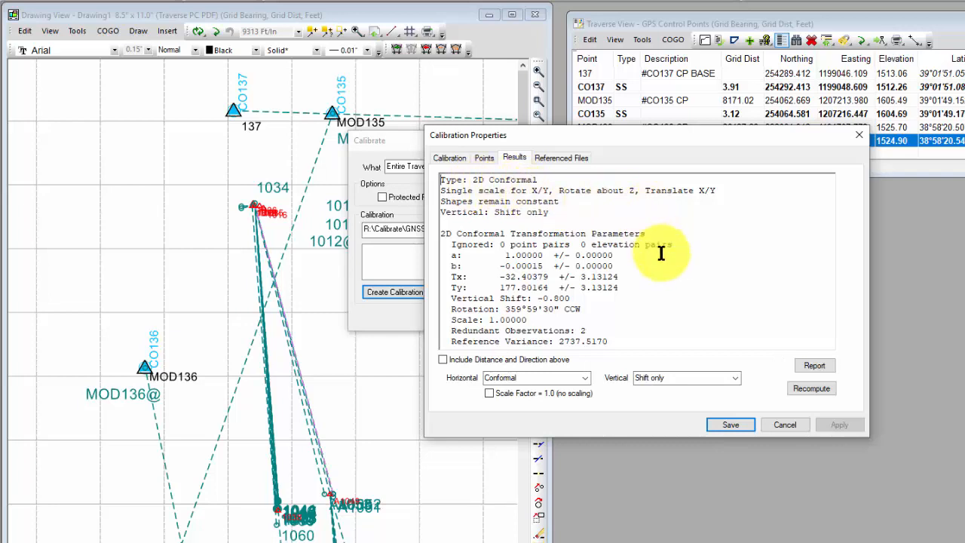
{"action": "scroll", "coordinate": [669, 269], "scroll_direction": "down", "scroll_amount": 2}
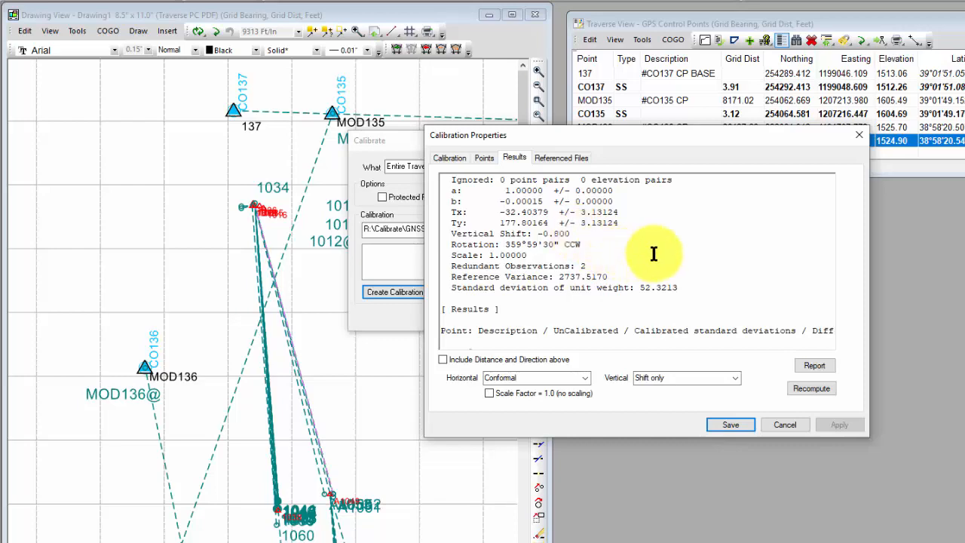
{"action": "scroll", "coordinate": [682, 251], "scroll_direction": "down", "scroll_amount": 7}
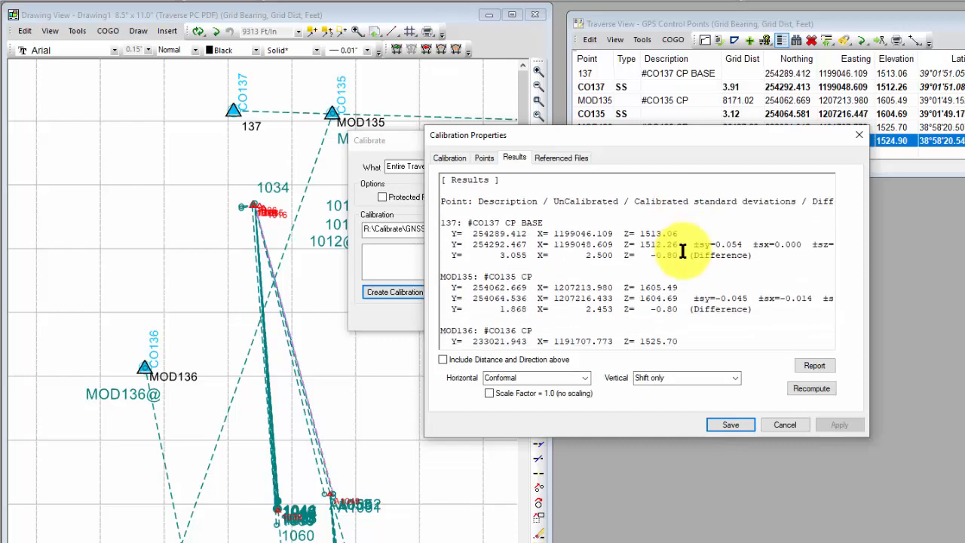
{"action": "scroll", "coordinate": [682, 251], "scroll_direction": "down", "scroll_amount": 1}
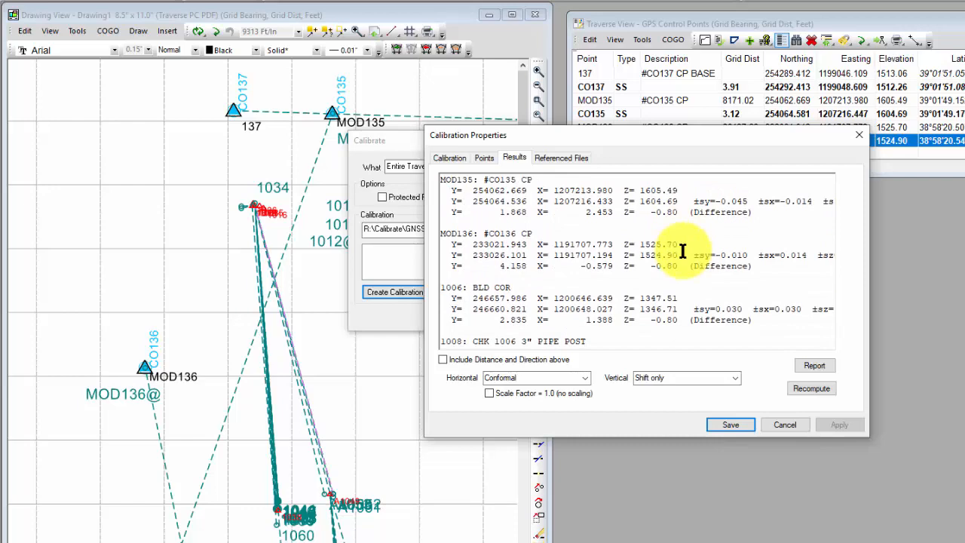
{"action": "left_click", "coordinate": [444, 360]}
Examine the calibration results, including each point's standard deviations, distances and azimuths and the 2D conformal transformation parameters.
{"action": "scroll", "coordinate": [704, 270], "scroll_direction": "down", "scroll_amount": 1}
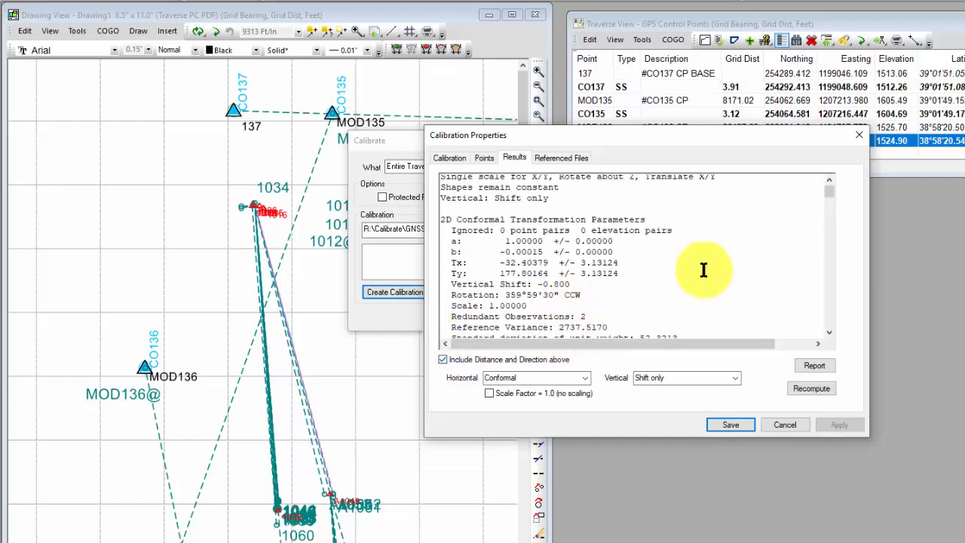
{"action": "scroll", "coordinate": [704, 270], "scroll_direction": "down", "scroll_amount": 6}
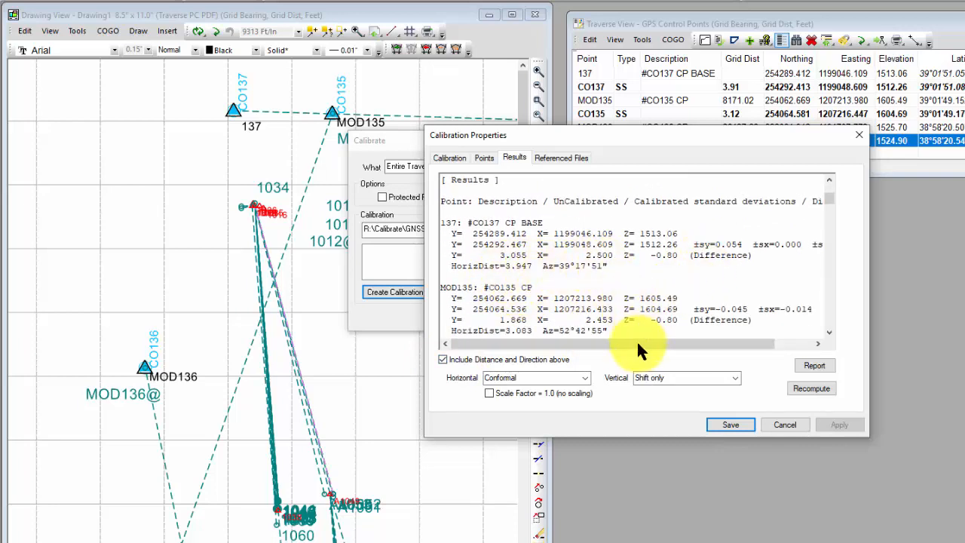
{"action": "left_click_drag", "start_coordinate": [651, 341], "coordinate": [672, 341]}
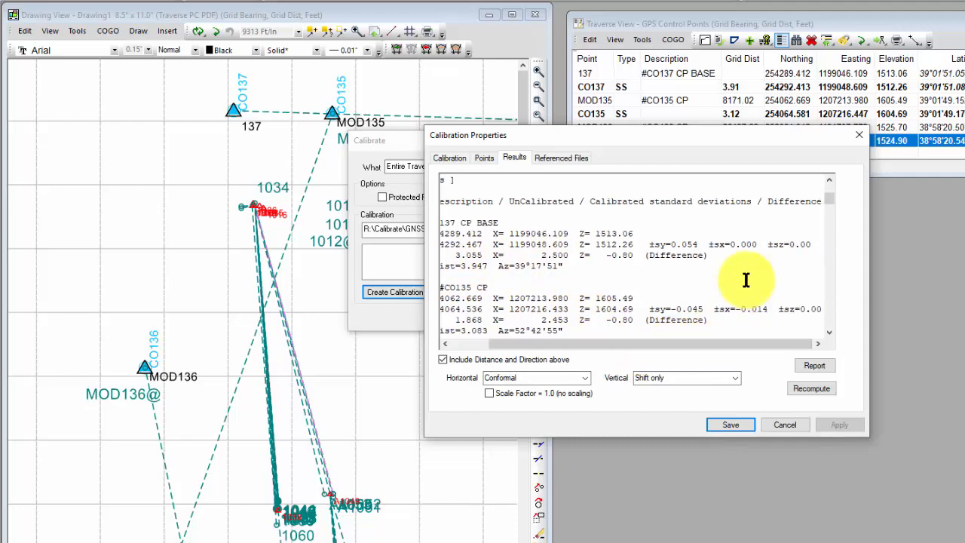
{"action": "scroll", "coordinate": [745, 280], "scroll_direction": "down", "scroll_amount": 8}
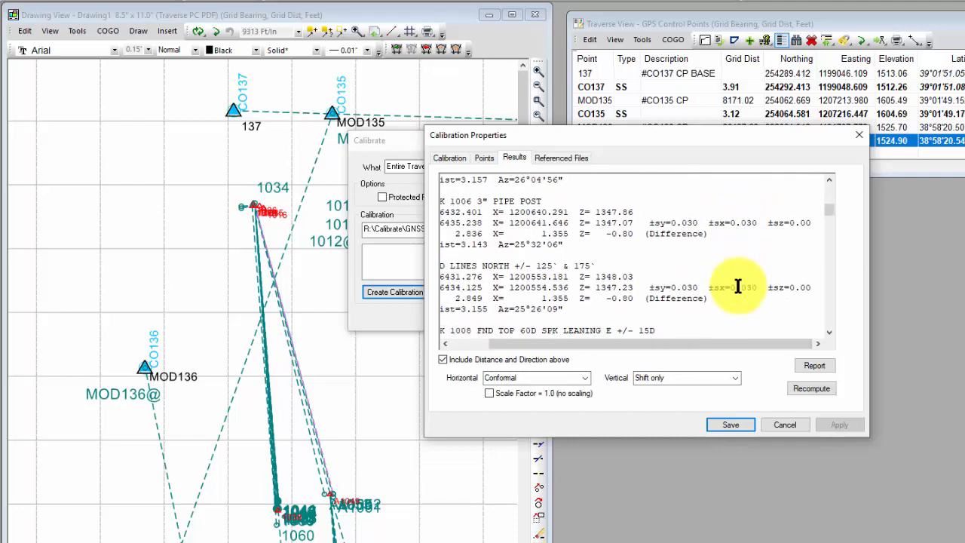
{"action": "scroll", "coordinate": [739, 287], "scroll_direction": "down", "scroll_amount": 3}
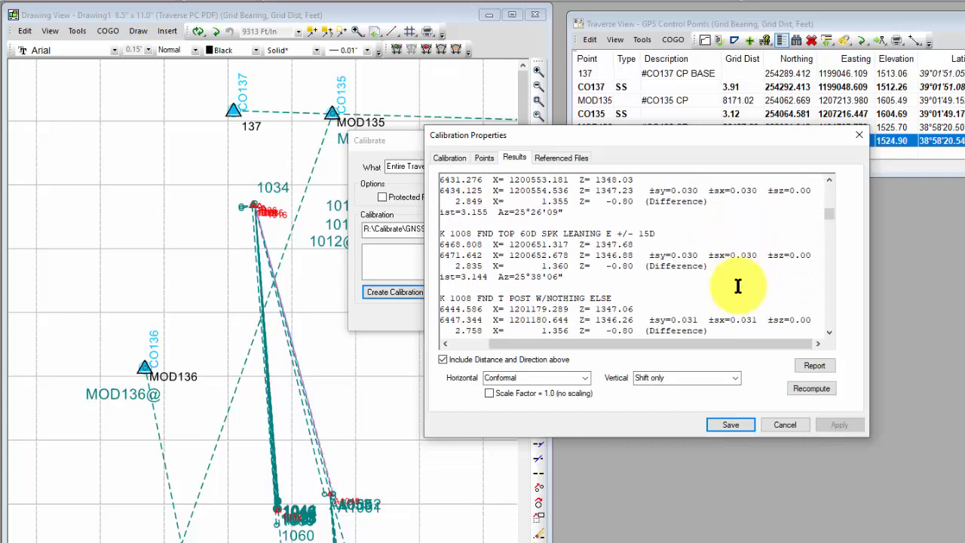
{"action": "mouse_move", "coordinate": [273, 149]}
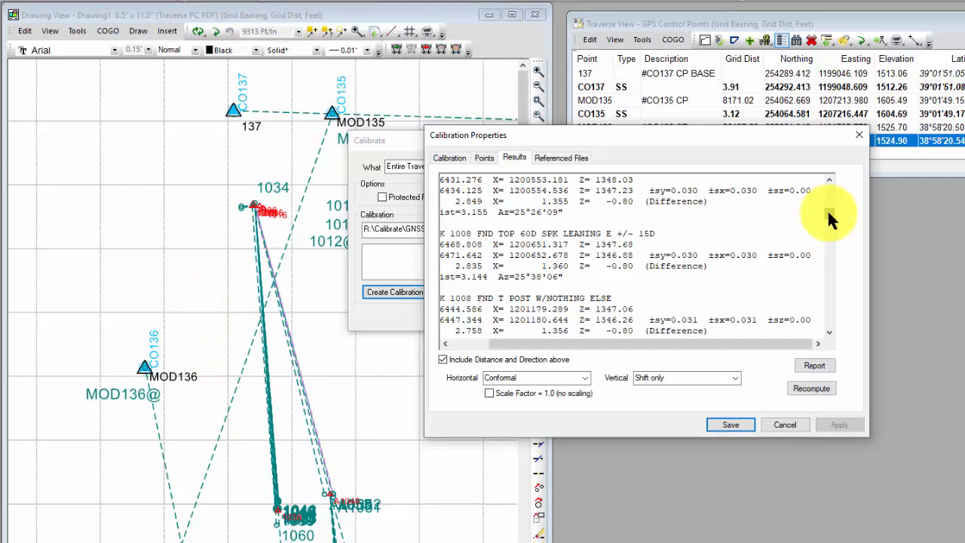
{"action": "left_click_drag", "start_coordinate": [829, 215], "coordinate": [833, 314]}
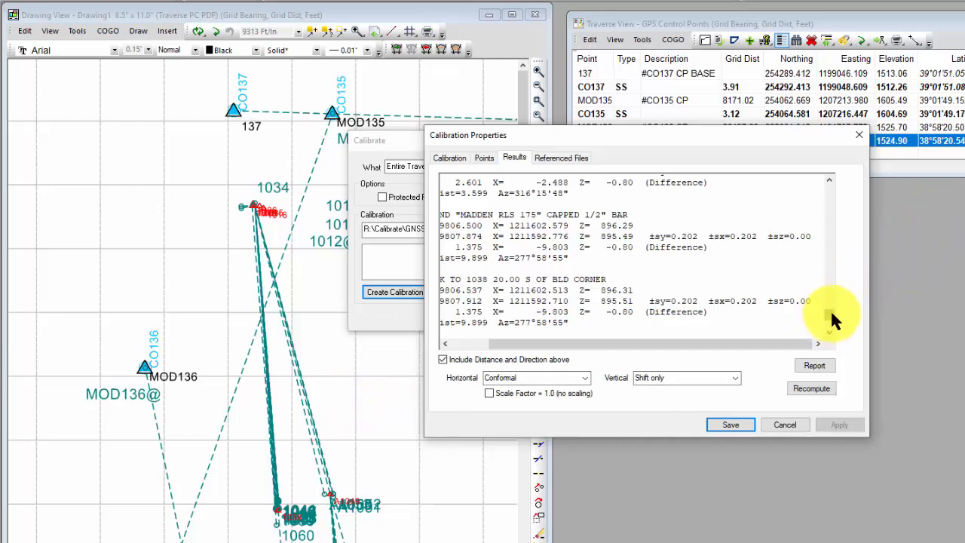
{"action": "left_click_drag", "start_coordinate": [833, 316], "coordinate": [839, 181]}
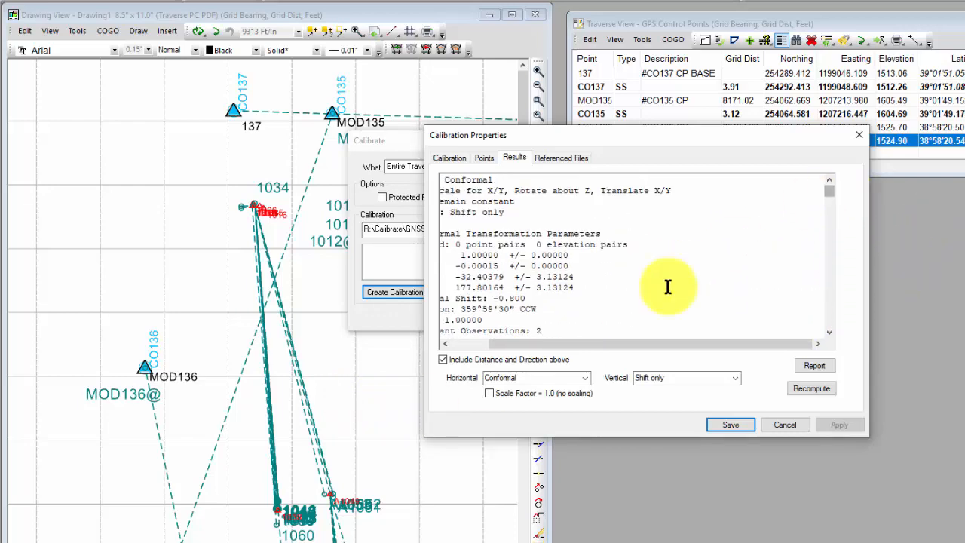
{"action": "scroll", "coordinate": [667, 286], "scroll_direction": "down", "scroll_amount": 1}
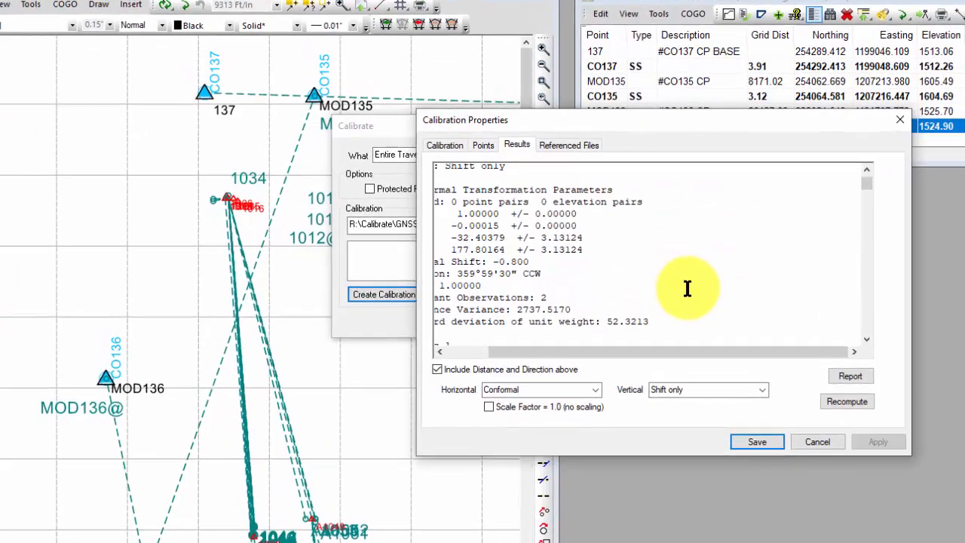
{"action": "scroll", "coordinate": [670, 317], "scroll_direction": "down", "scroll_amount": 1}
{"action": "left_click_drag", "start_coordinate": [675, 357], "coordinate": [575, 359]}
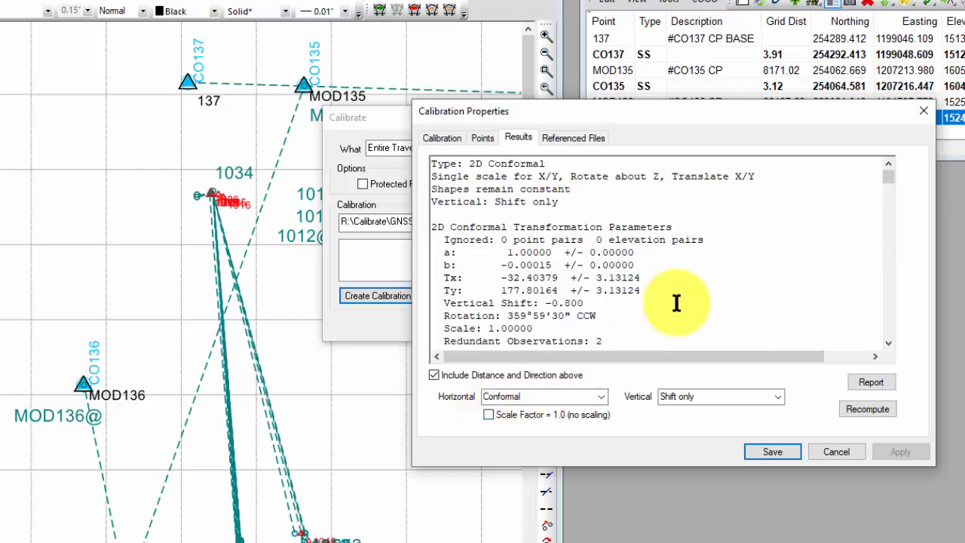
Try the Shift + Incline Plane vertical option, examine its transformation results, and return the vertical option to Shift only.
{"action": "left_click", "coordinate": [777, 394]}
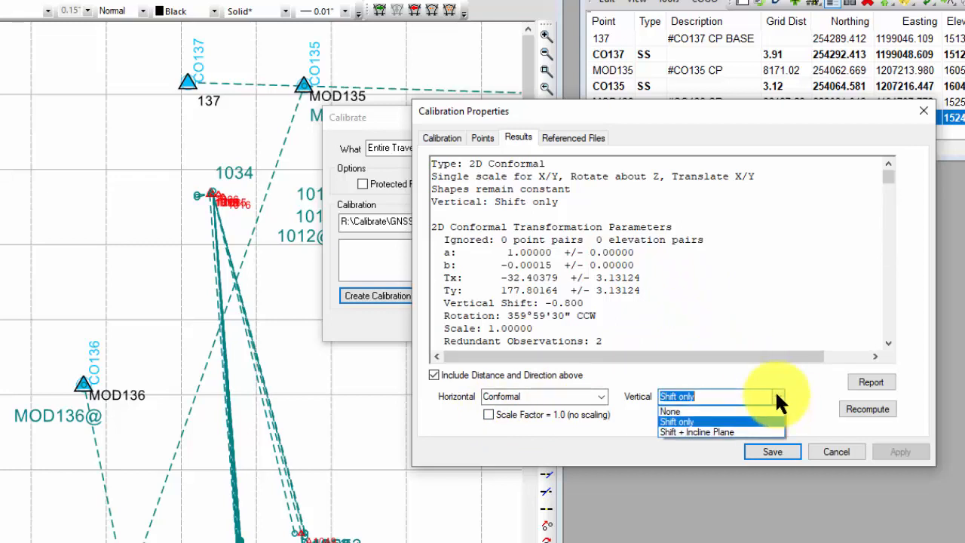
{"action": "left_click", "coordinate": [692, 431]}
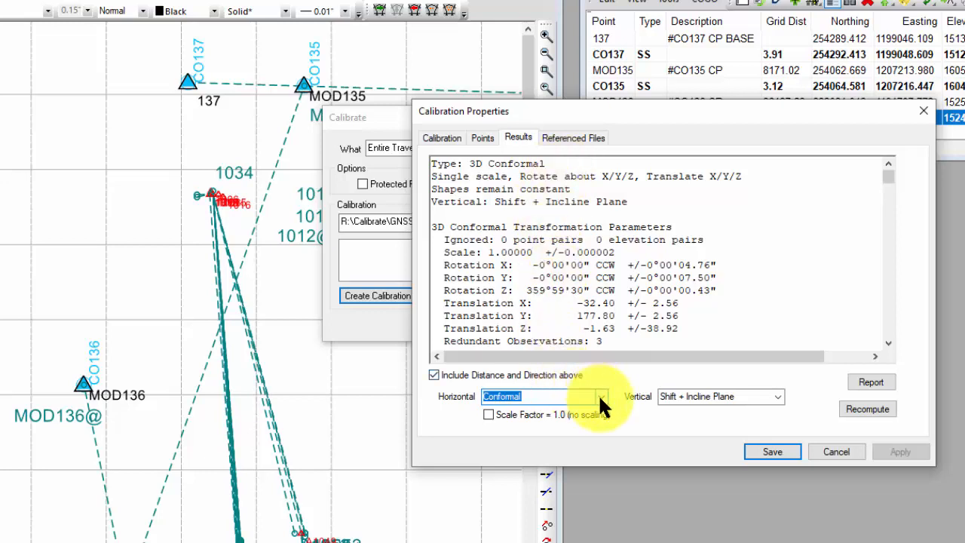
{"action": "left_click", "coordinate": [587, 163]}
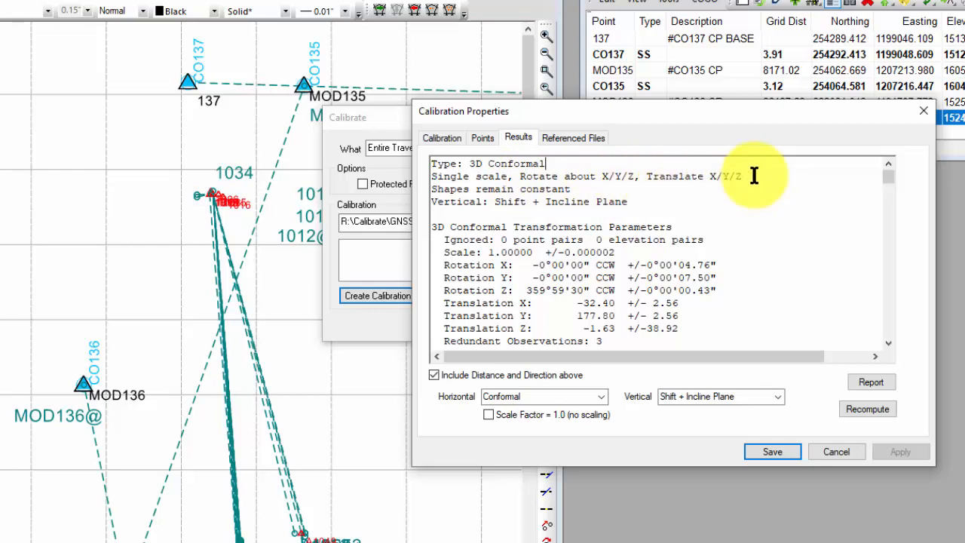
{"action": "left_click", "coordinate": [648, 204]}
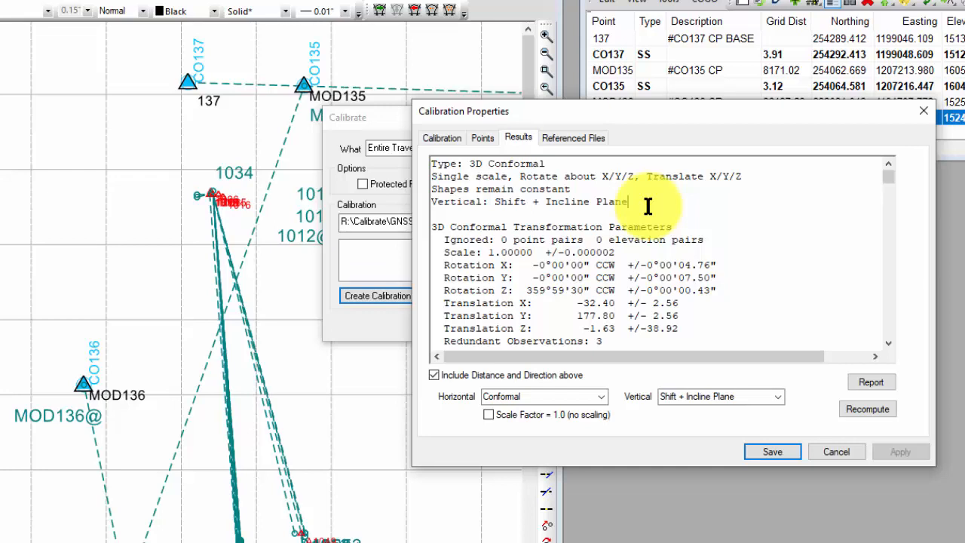
{"action": "left_click", "coordinate": [779, 396]}
{"action": "left_click", "coordinate": [693, 421]}
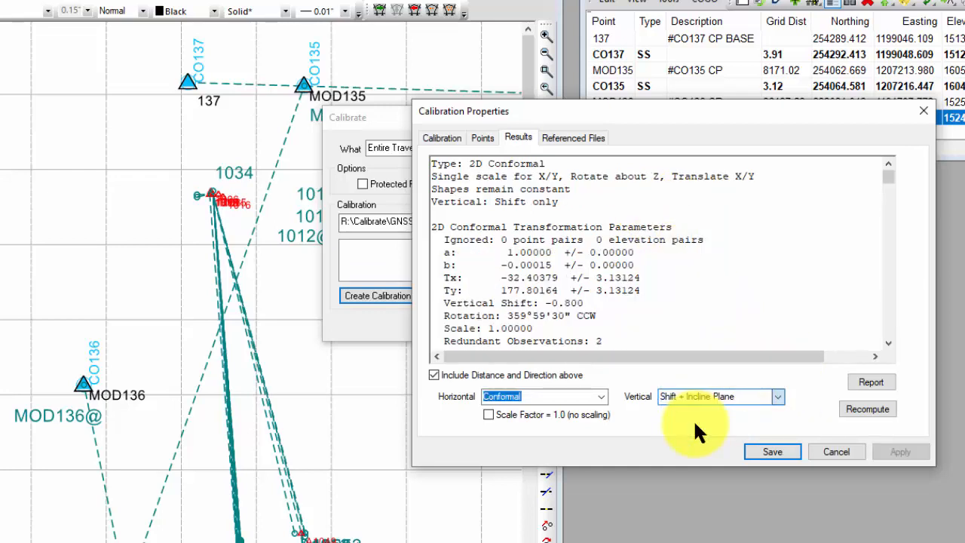
Save the calibration as GNSS Here.CAL in the RTK folder, replacing the existing file.
{"action": "left_click", "coordinate": [603, 305]}
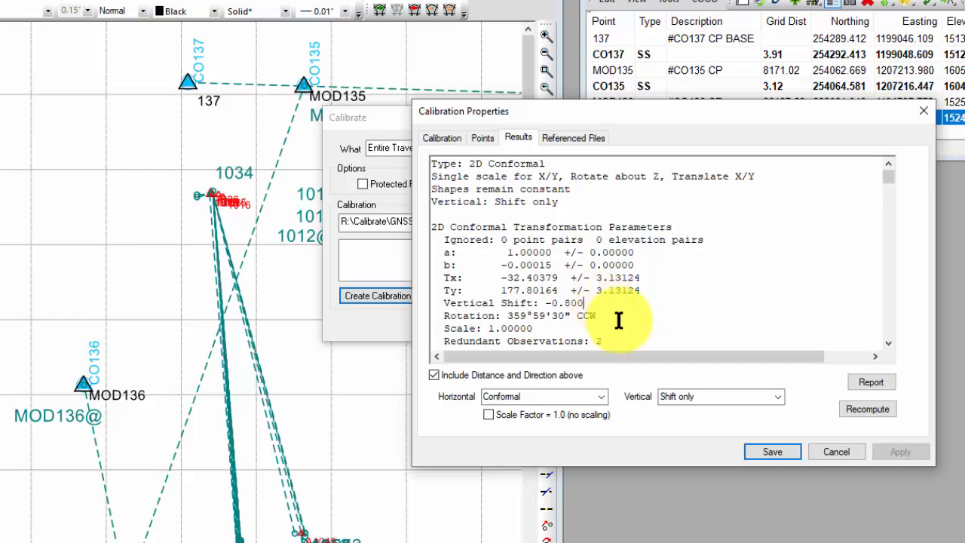
{"action": "left_click", "coordinate": [784, 446]}
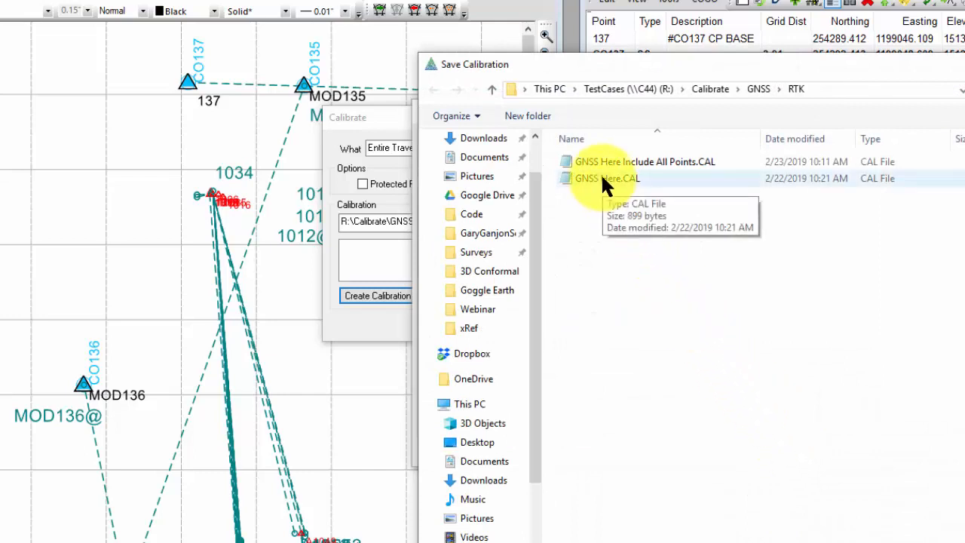
{"action": "left_click", "coordinate": [604, 181]}
{"action": "key", "text": "Return"}
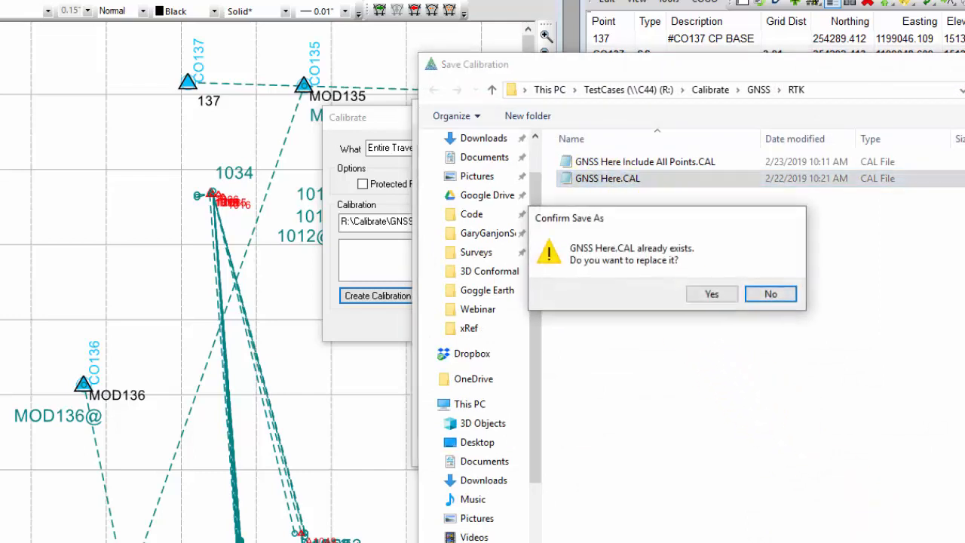
{"action": "left_click", "coordinate": [722, 289]}
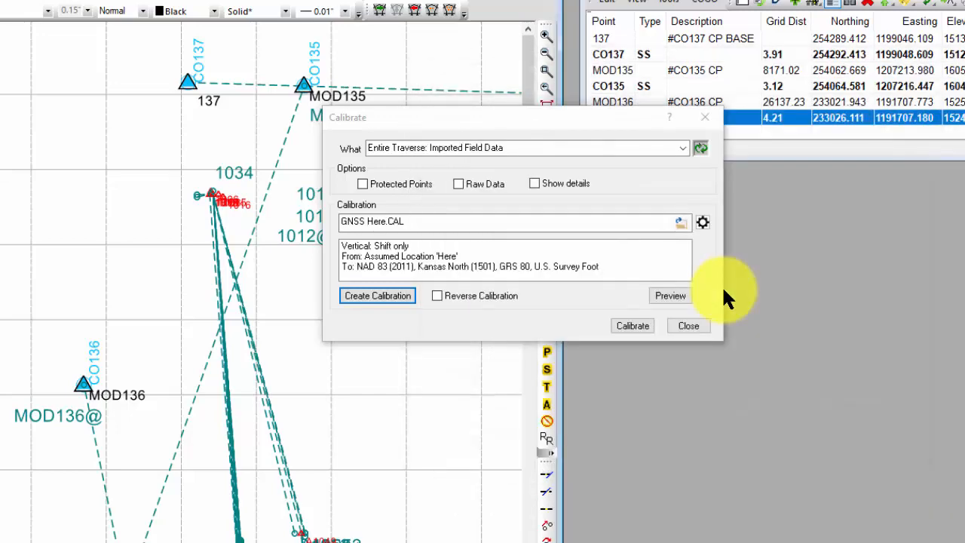
Apply the GNSS Here.CAL calibration to the entire Imported Field Data traverse and view the full extents of the drawing.
{"action": "left_click", "coordinate": [638, 325]}
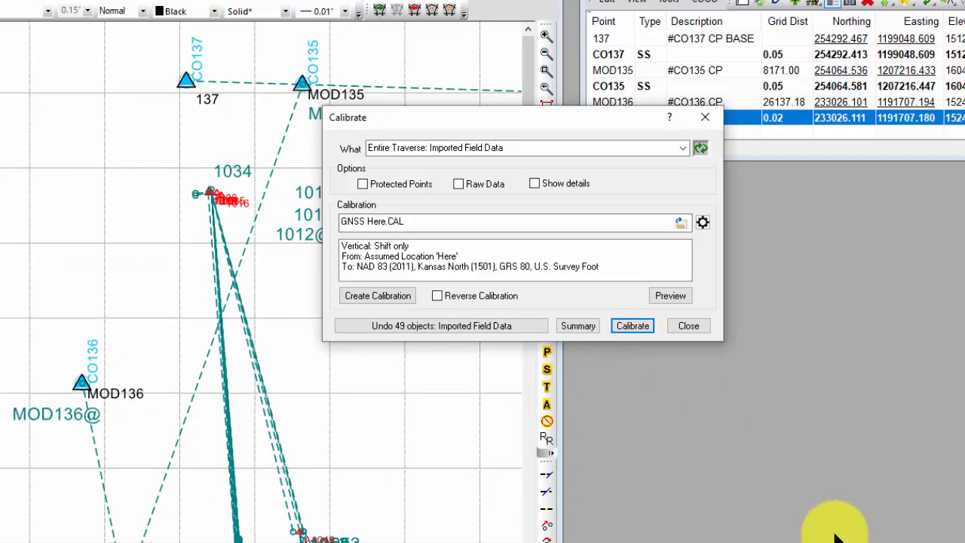
{"action": "mouse_move", "coordinate": [627, 121]}
{"action": "left_mouse_down"}
{"action": "mouse_move", "coordinate": [732, 209]}
{"action": "mouse_move", "coordinate": [882, 226]}
{"action": "mouse_move", "coordinate": [891, 213]}
{"action": "left_mouse_up"}
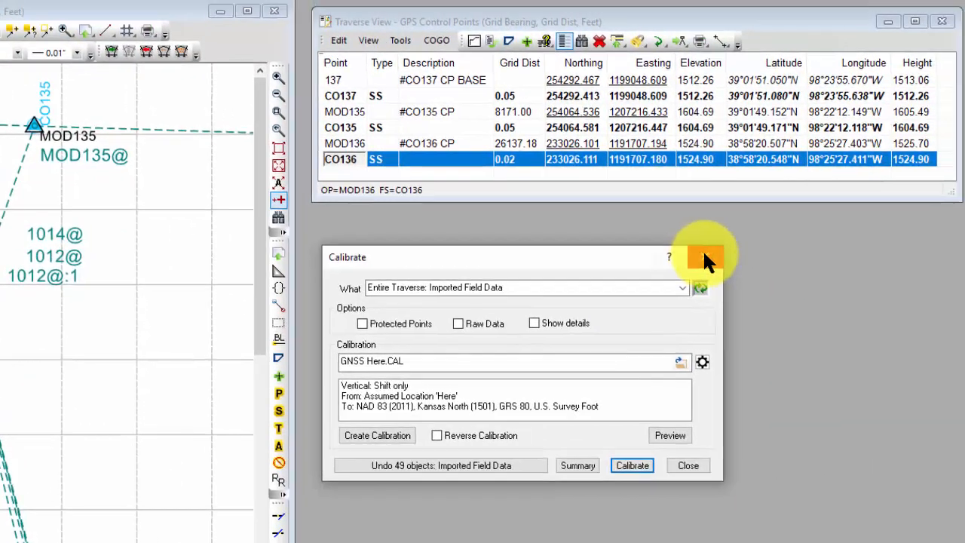
{"action": "left_click", "coordinate": [963, 216]}
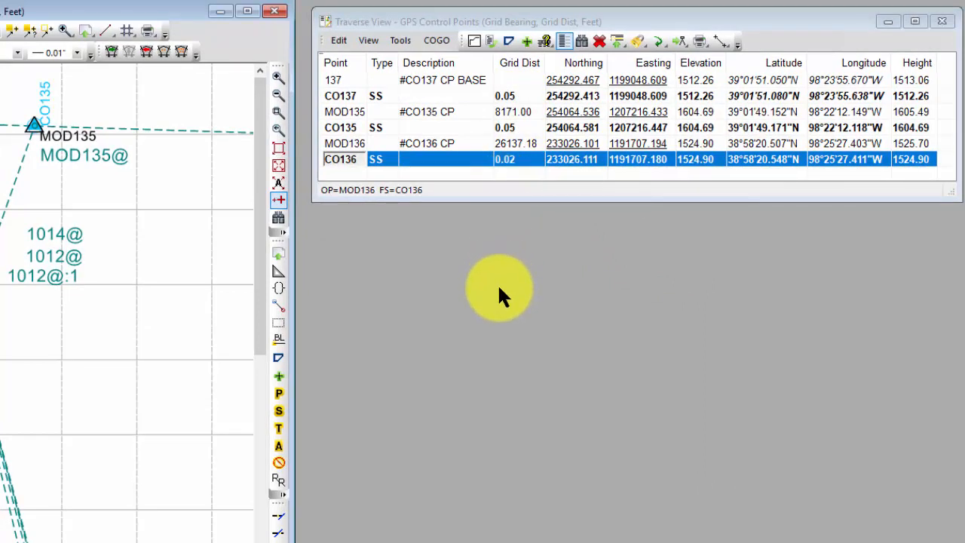
{"action": "left_click", "coordinate": [278, 148]}
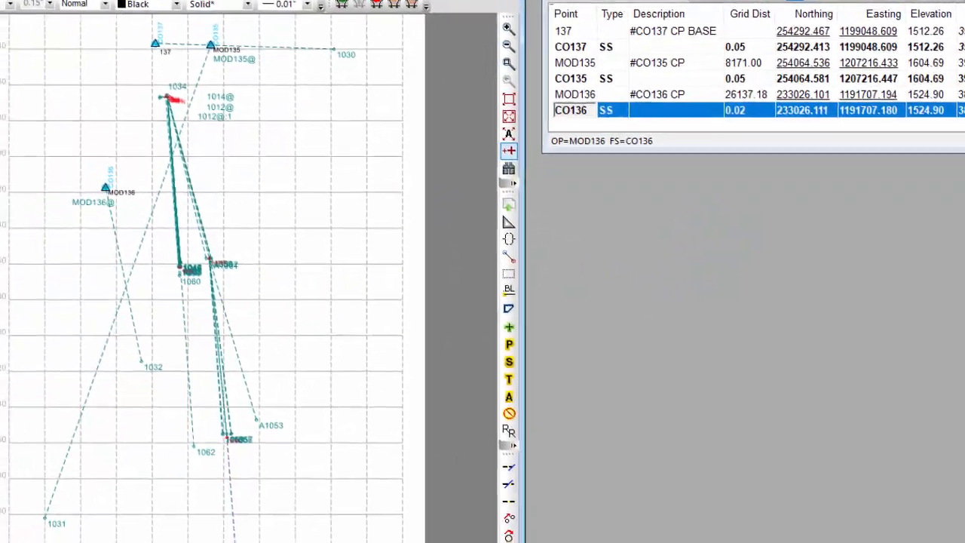
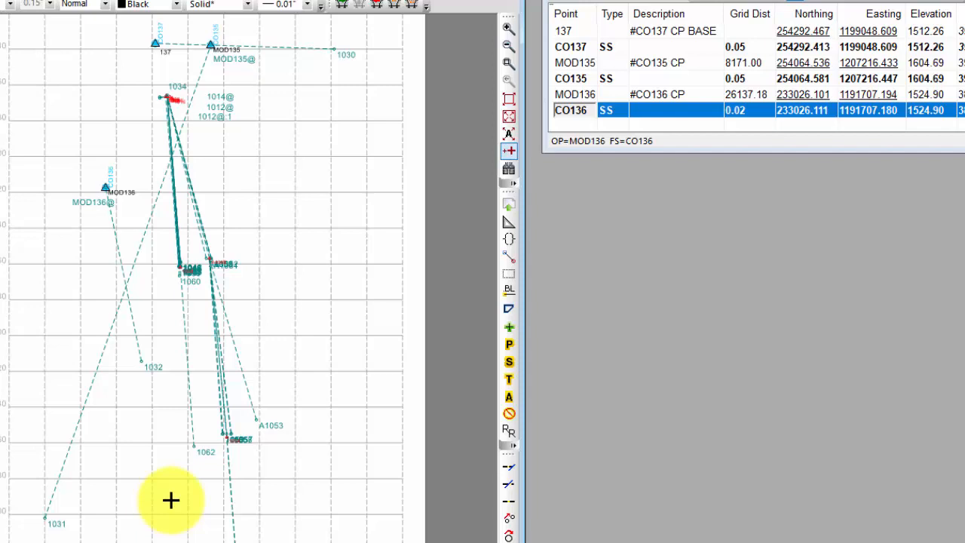
Compare the calibrated and uncalibrated coordinates of point MOD135 in its point properties.
{"action": "key", "text": "alt+Tab"}
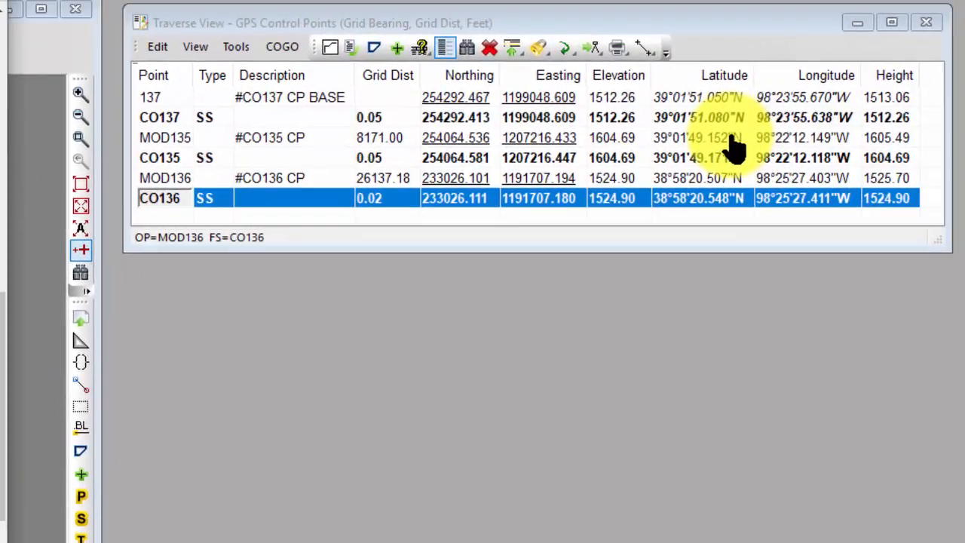
{"action": "left_click", "coordinate": [572, 20]}
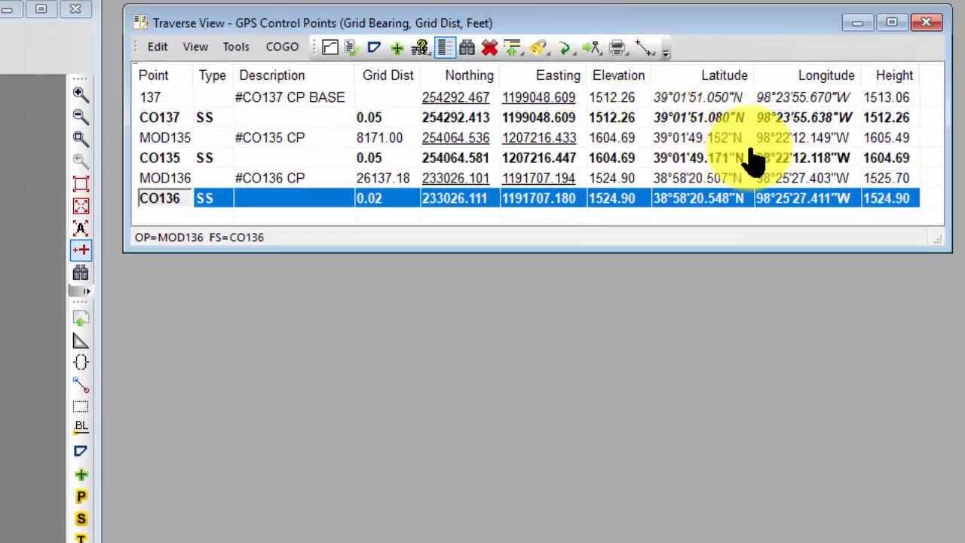
{"action": "left_click", "coordinate": [447, 140]}
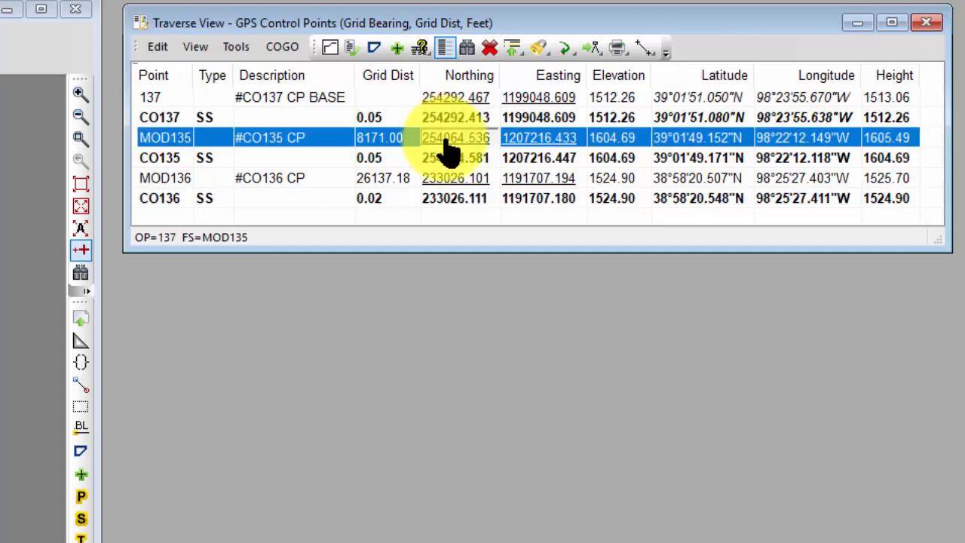
{"action": "right_click", "coordinate": [450, 151]}
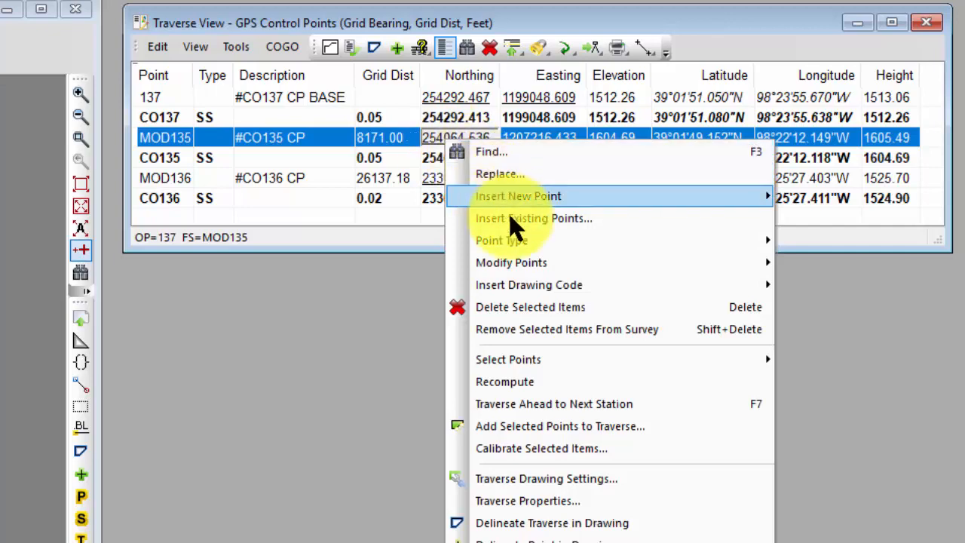
{"action": "mouse_move", "coordinate": [554, 268]}
{"action": "left_click", "coordinate": [808, 351]}
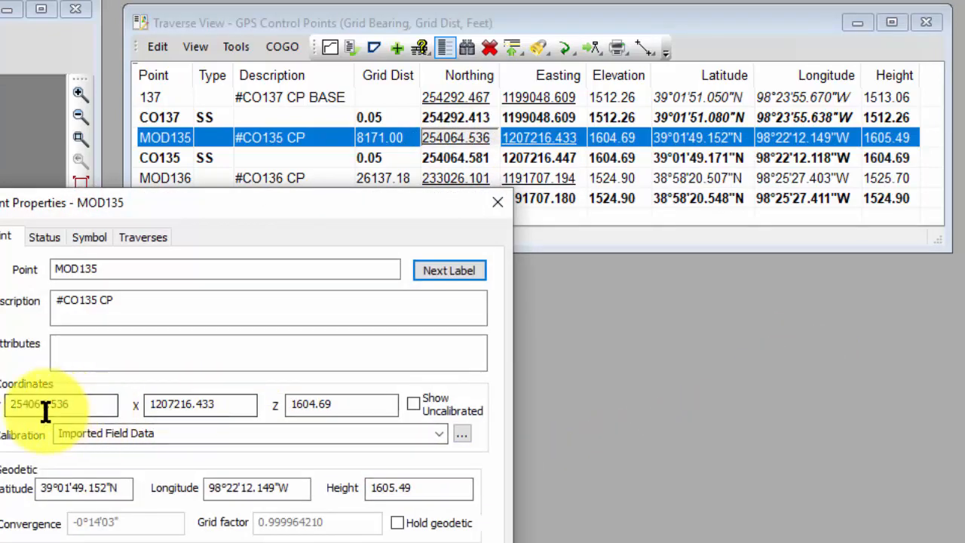
{"action": "left_click", "coordinate": [413, 405]}
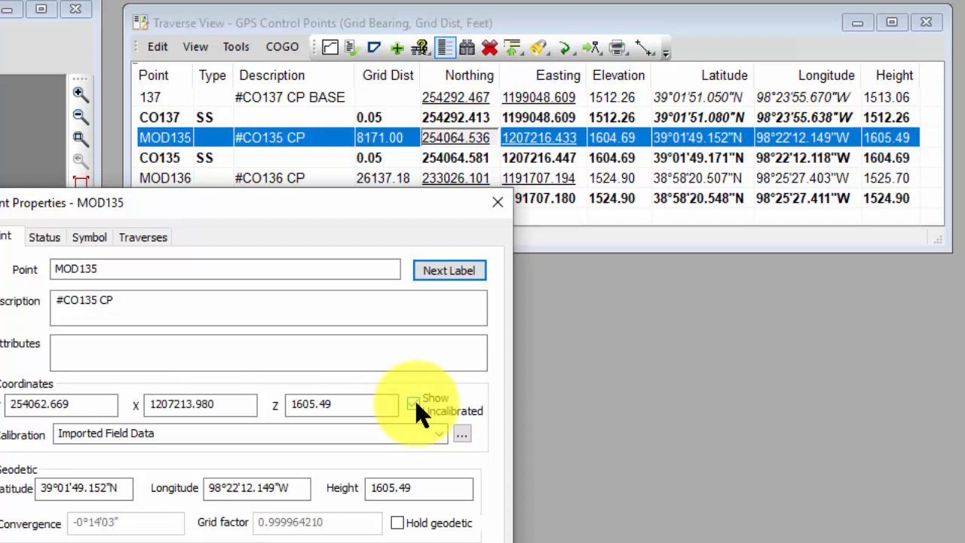
{"action": "left_click", "coordinate": [415, 405]}
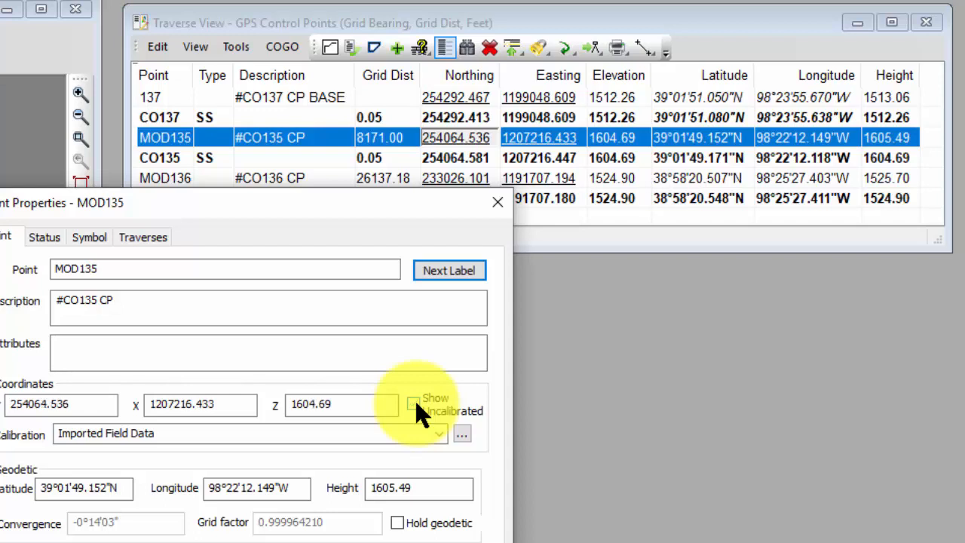
{"action": "left_click", "coordinate": [496, 202]}
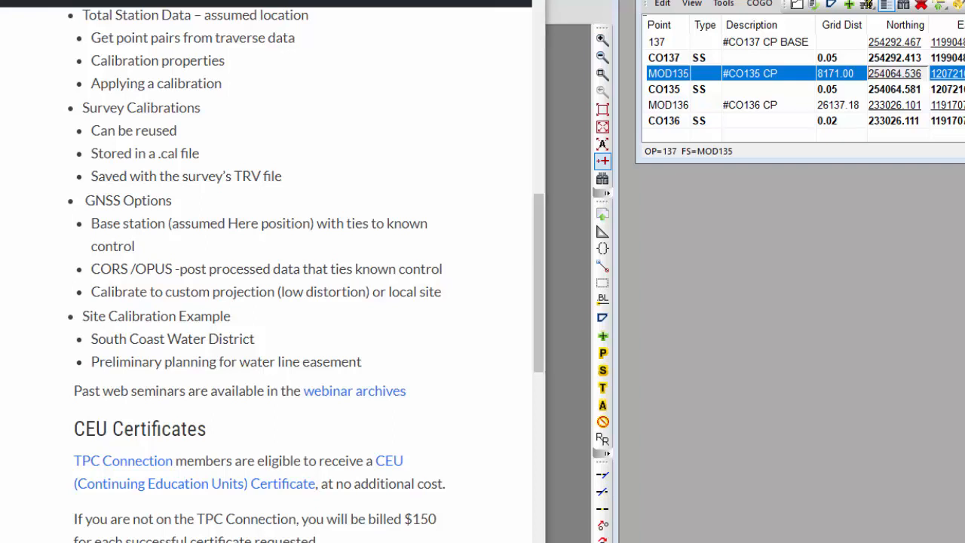
Bring up the drawing of Lots 300 to 500 and examine the matching lots on the South Devin Shore tax map.
{"action": "left_click", "coordinate": [797, 317]}
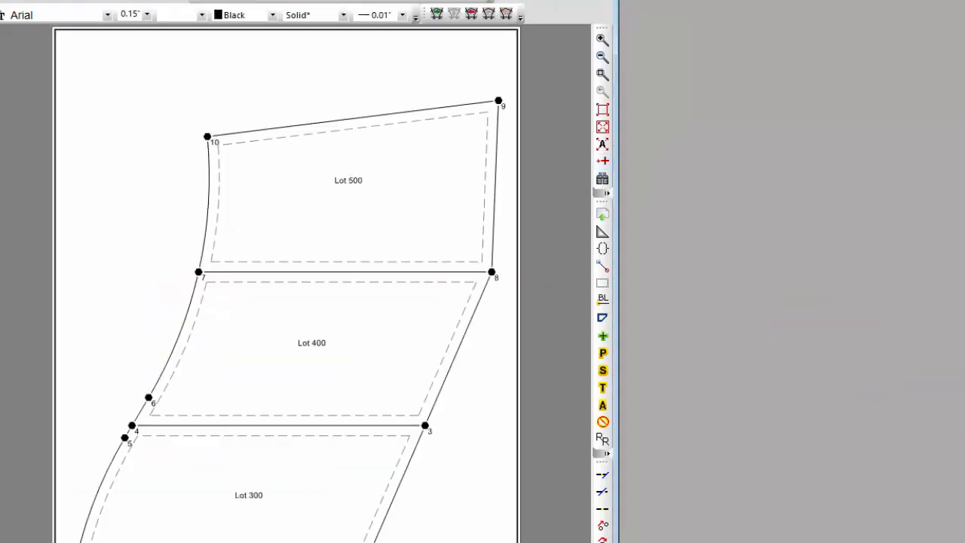
{"action": "key", "text": "alt+Tab"}
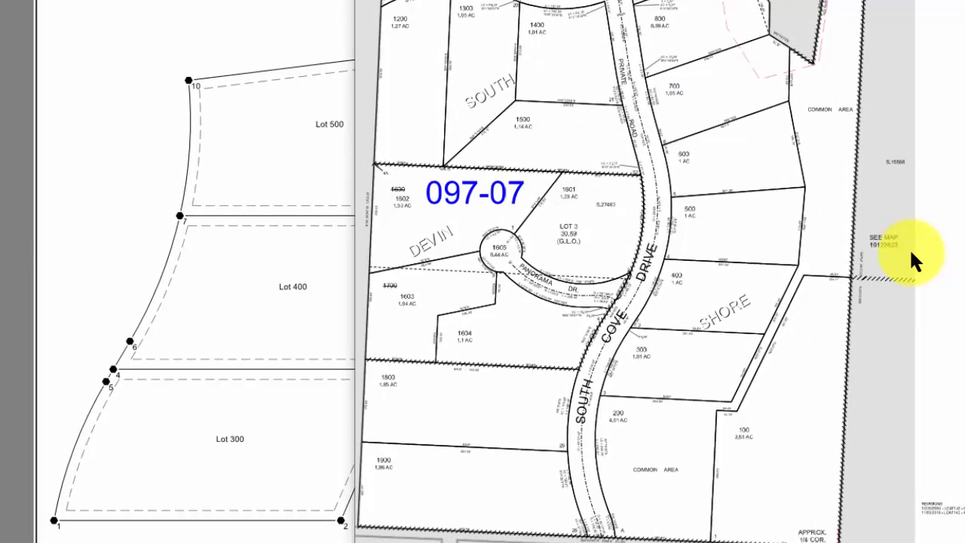
{"action": "scroll", "coordinate": [904, 243], "scroll_direction": "up", "scroll_amount": 5}
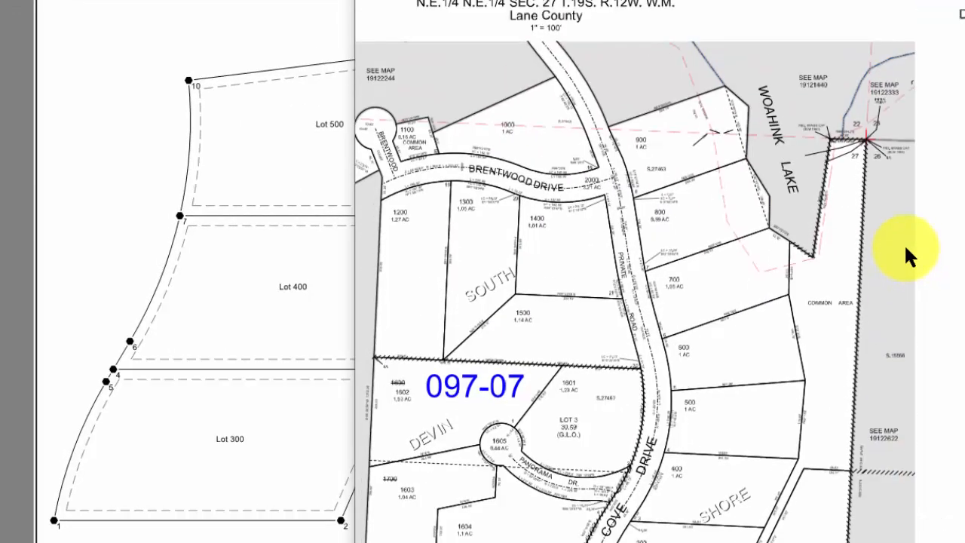
{"action": "scroll", "coordinate": [858, 308], "scroll_direction": "down", "scroll_amount": 5}
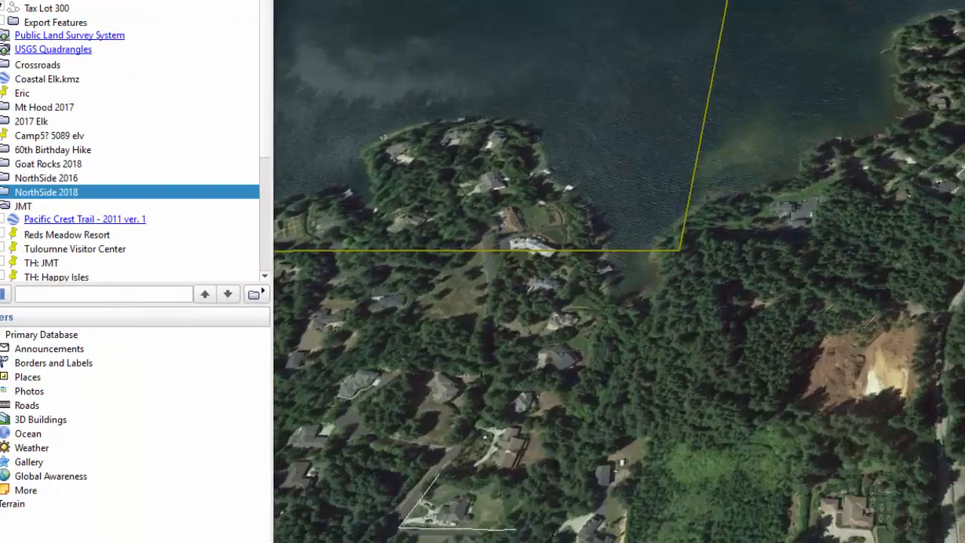
Explore the lakeshore aerial imagery around the Tax Lot 300 outline in Google Earth.
{"action": "scroll", "coordinate": [792, 244], "scroll_direction": "down", "scroll_amount": 5}
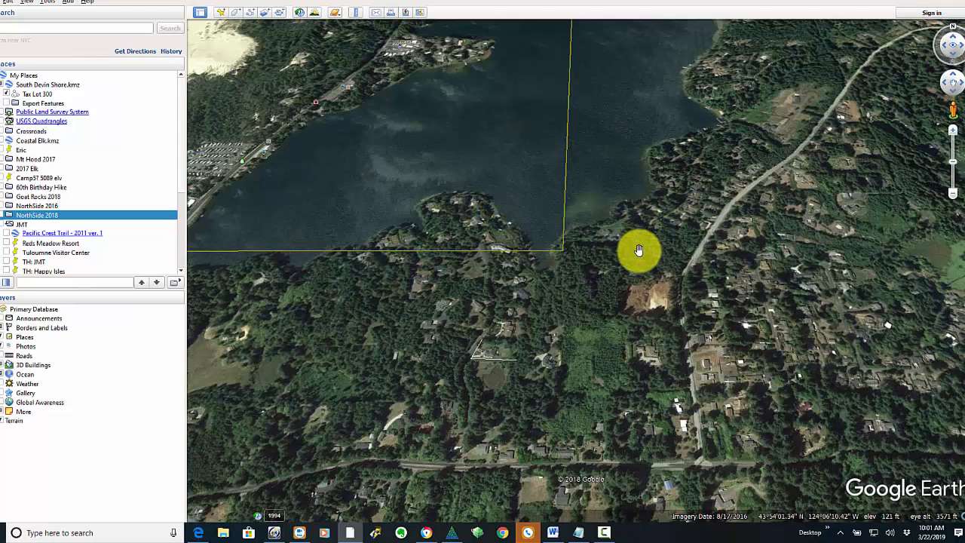
{"action": "left_click_drag", "start_coordinate": [648, 248], "coordinate": [584, 395]}
{"action": "scroll", "coordinate": [651, 291], "scroll_direction": "up", "scroll_amount": 3}
{"action": "left_click_drag", "start_coordinate": [682, 238], "coordinate": [453, 483]}
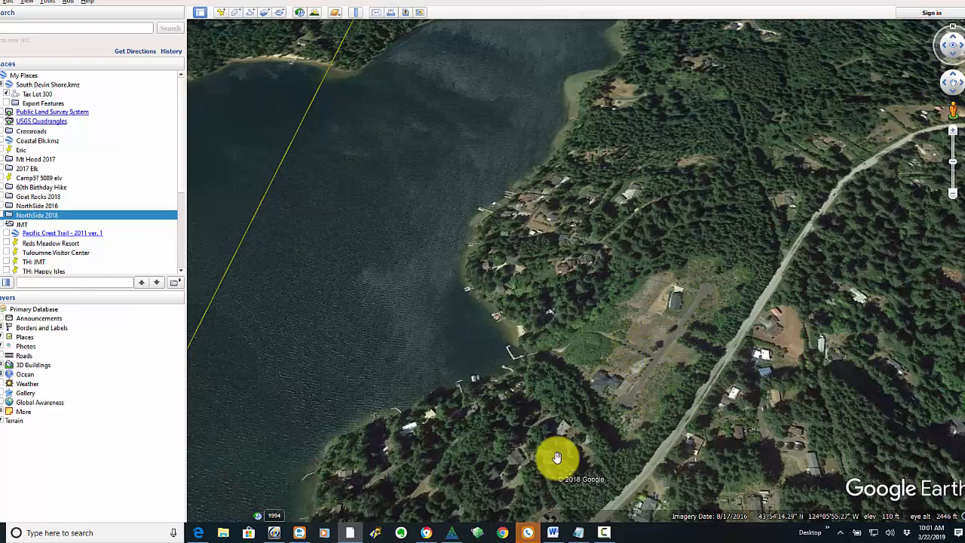
{"action": "left_click_drag", "start_coordinate": [556, 458], "coordinate": [782, 111]}
{"action": "left_click_drag", "start_coordinate": [563, 344], "coordinate": [666, 282]}
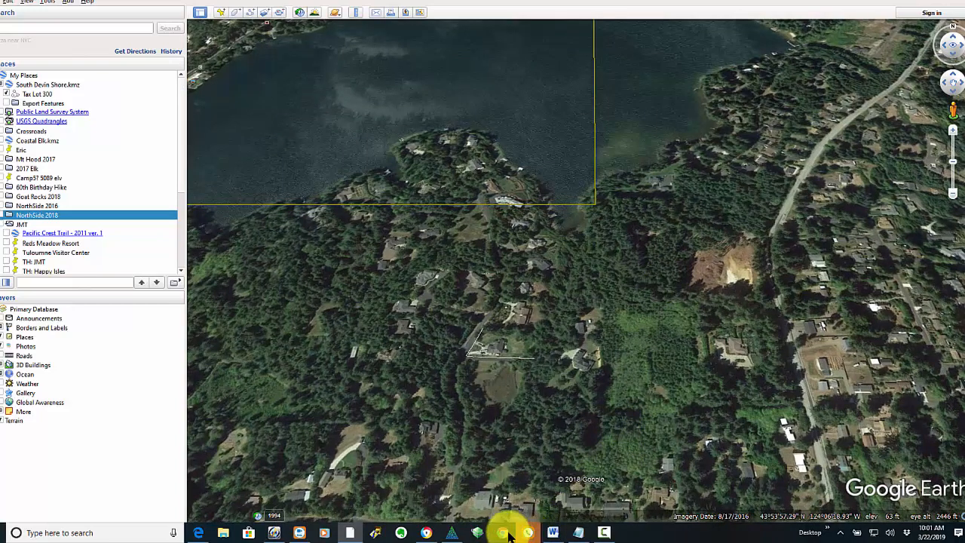
Review the lot layout in SouthDevinShore.pdf, minimize it and return to the aerial imagery in Google Earth.
{"action": "left_click", "coordinate": [425, 533]}
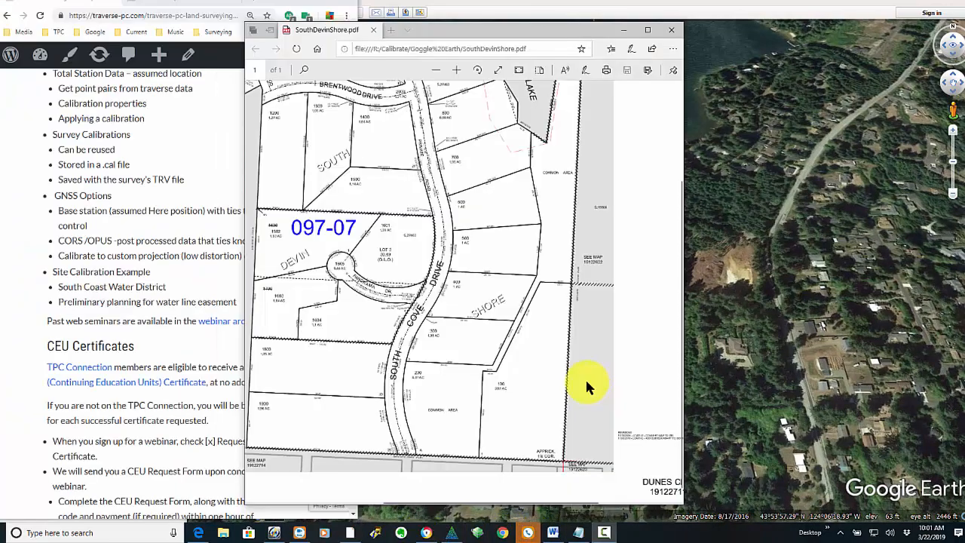
{"action": "left_click", "coordinate": [585, 378]}
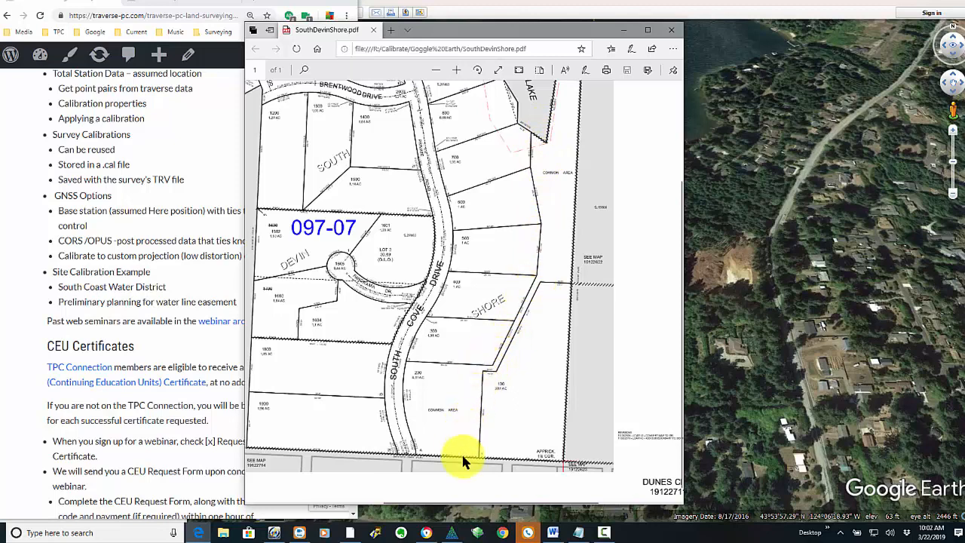
{"action": "left_click", "coordinate": [622, 33]}
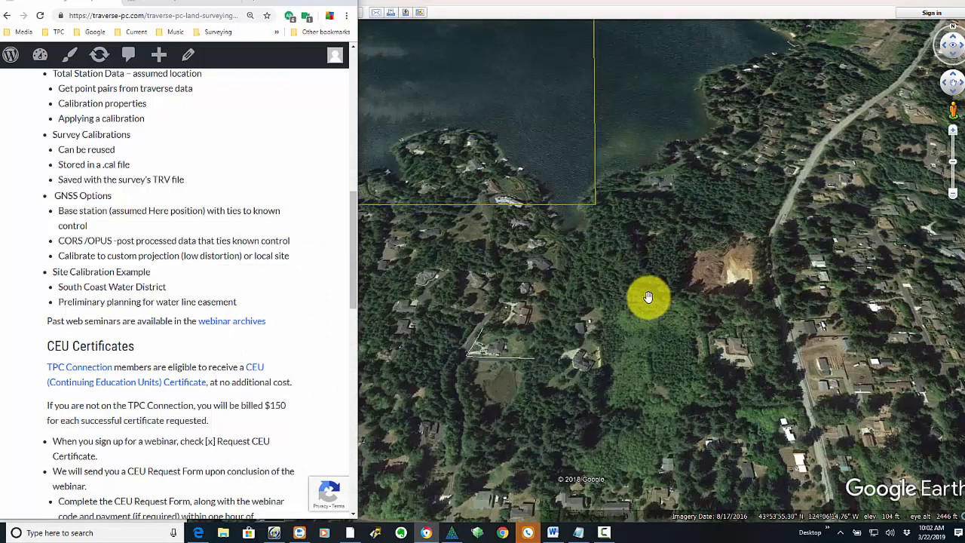
{"action": "left_click", "coordinate": [647, 297]}
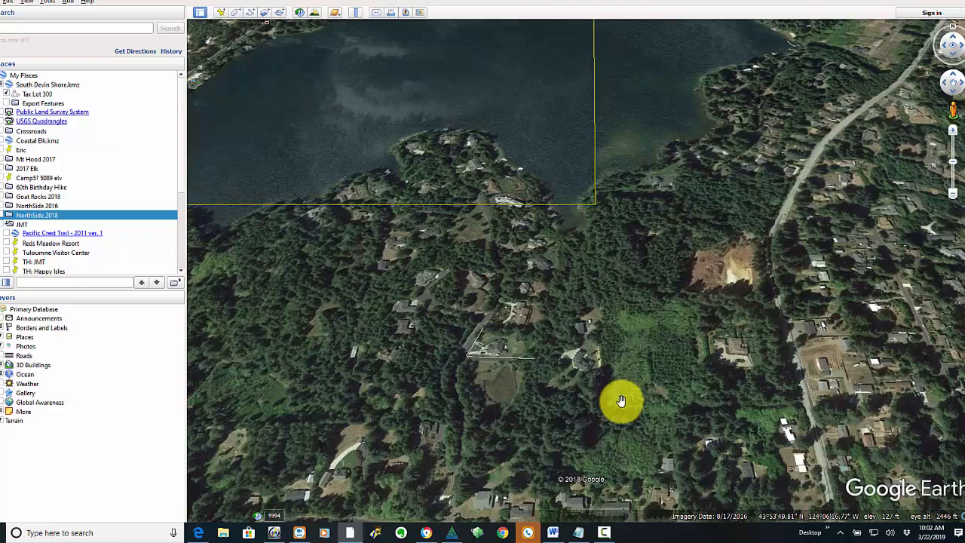
Examine the Tax Lot 300 boundary lines up close against the road and house in a straight-down view.
{"action": "scroll", "coordinate": [621, 400], "scroll_direction": "up", "scroll_amount": 5}
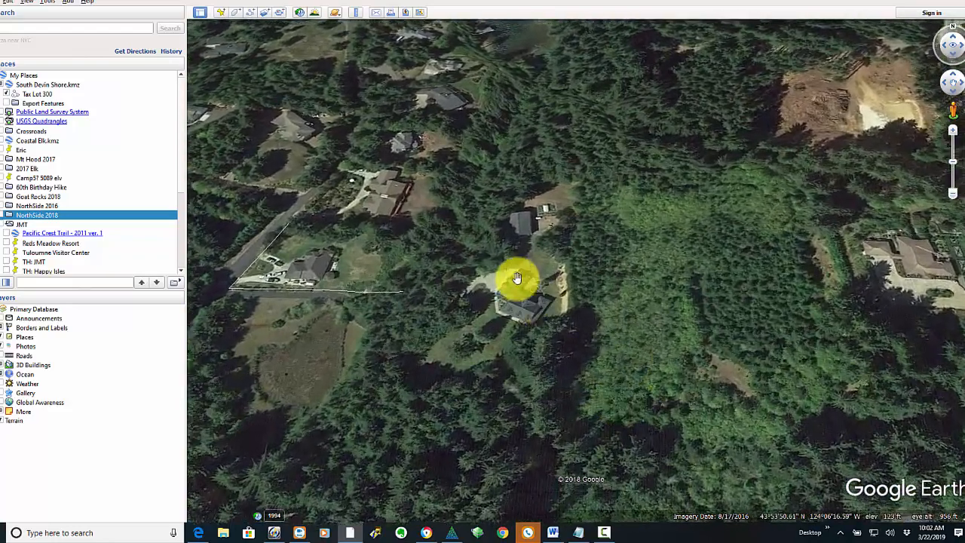
{"action": "left_click_drag", "start_coordinate": [516, 279], "coordinate": [785, 272]}
{"action": "key", "text": "u"}
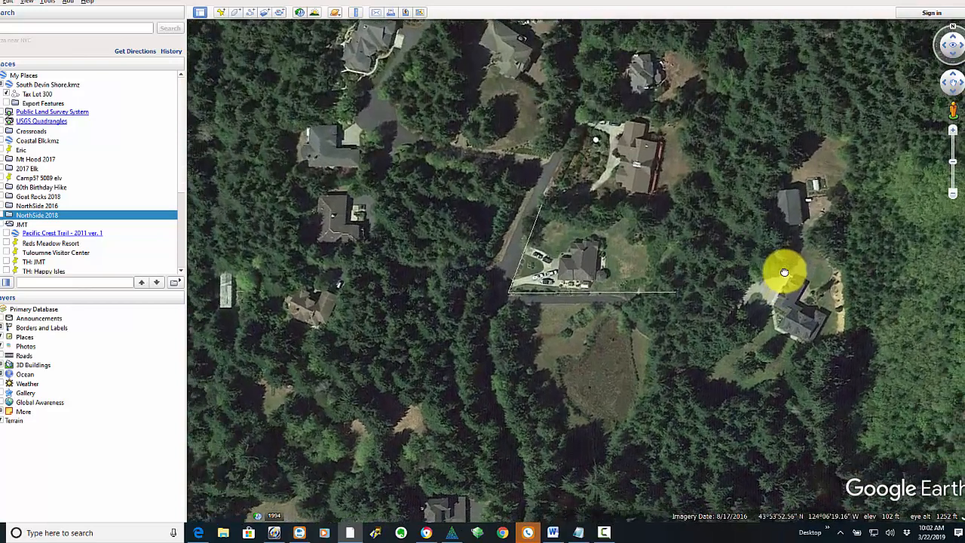
{"action": "left_click_drag", "start_coordinate": [733, 226], "coordinate": [672, 306]}
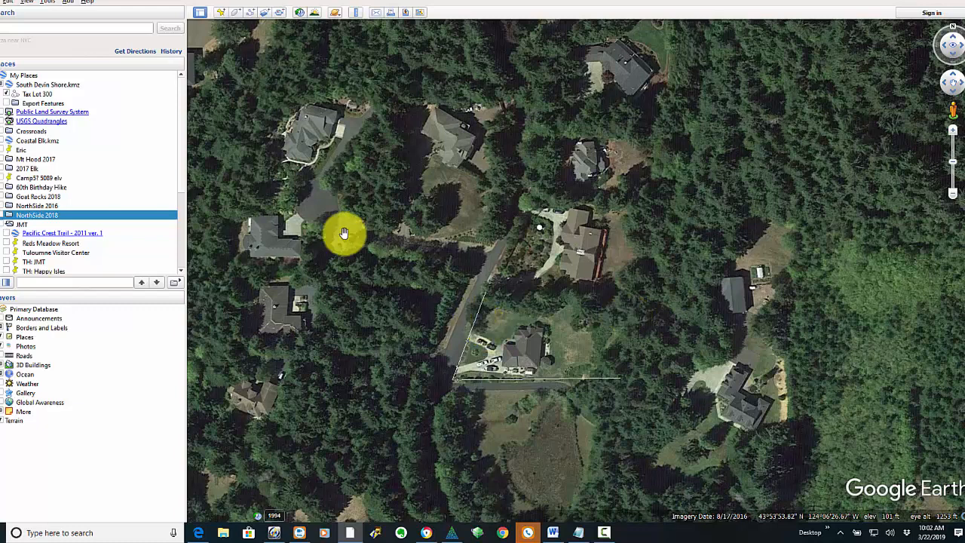
Save the Tax Lot 300 place as Tax Lot 300.kmz in the Goggle Earth folder, replacing the existing file.
{"action": "left_click", "coordinate": [42, 95]}
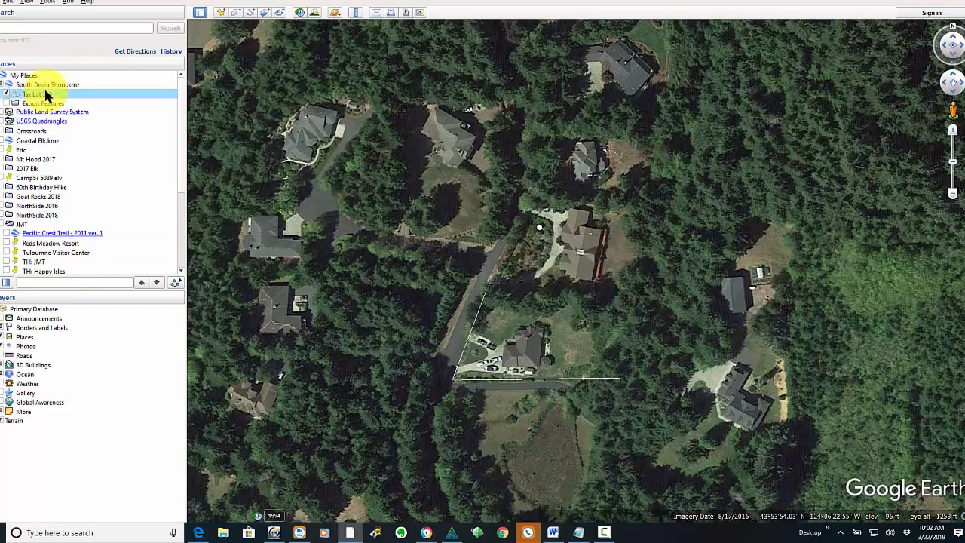
{"action": "right_click", "coordinate": [45, 95]}
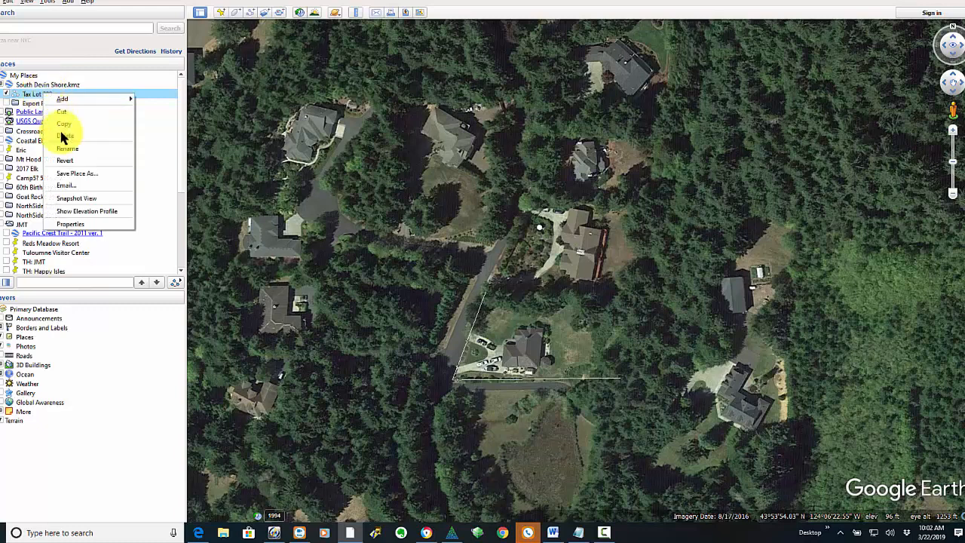
{"action": "left_click", "coordinate": [81, 177]}
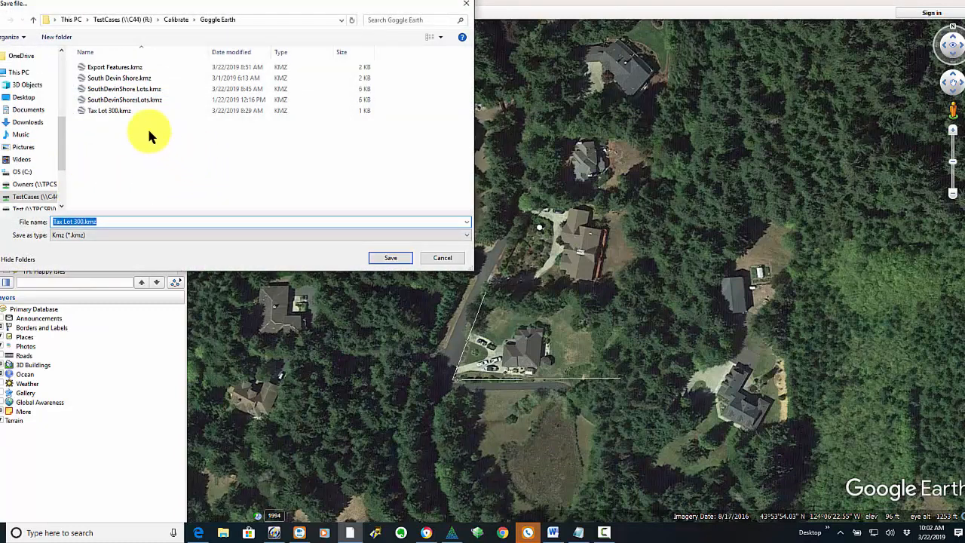
{"action": "left_click", "coordinate": [109, 111]}
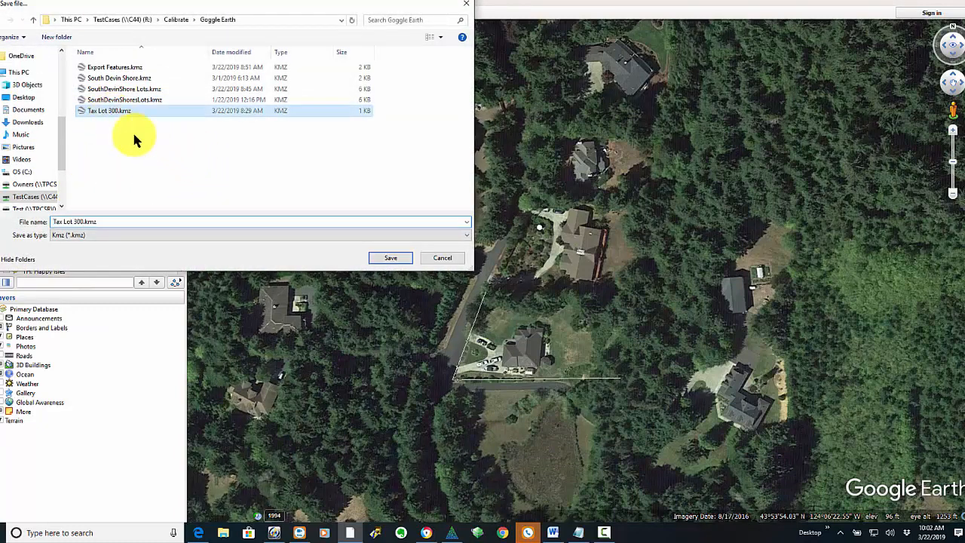
{"action": "left_click", "coordinate": [395, 259]}
{"action": "left_click", "coordinate": [503, 259]}
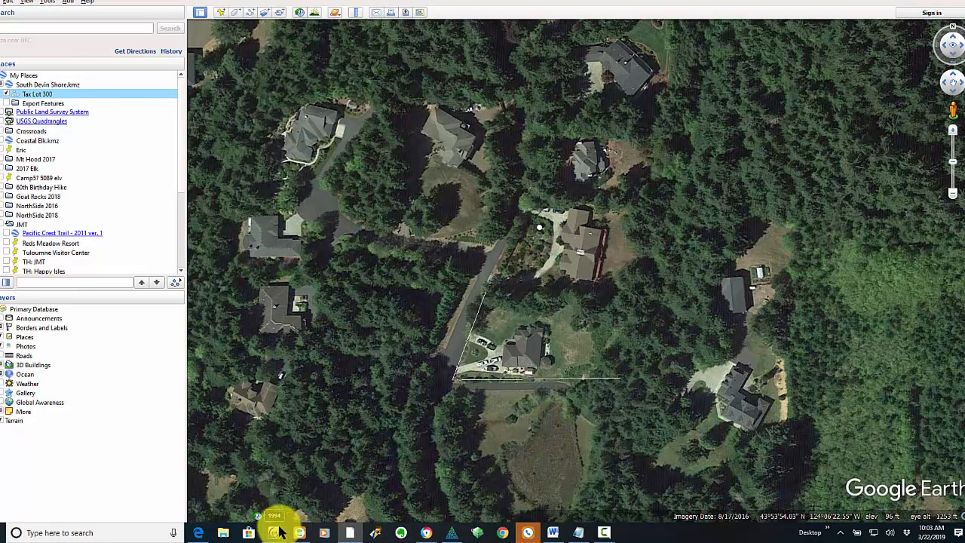
Switch to TPC Desktop and import Tax Lot 300.kmz as Google KMZ into the SouthDevinShore survey without saving the survey first.
{"action": "mouse_move", "coordinate": [453, 533]}
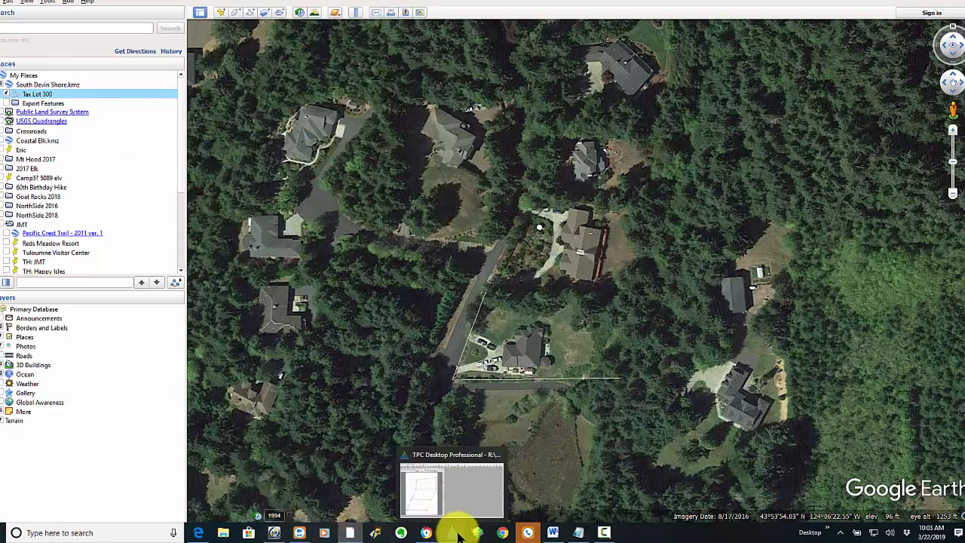
{"action": "left_click", "coordinate": [448, 491]}
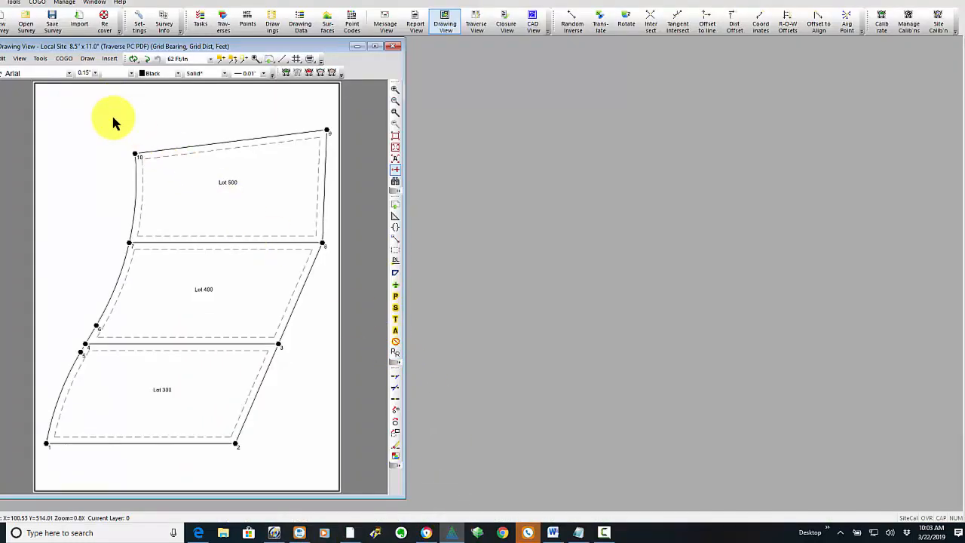
{"action": "left_click", "coordinate": [13, 17]}
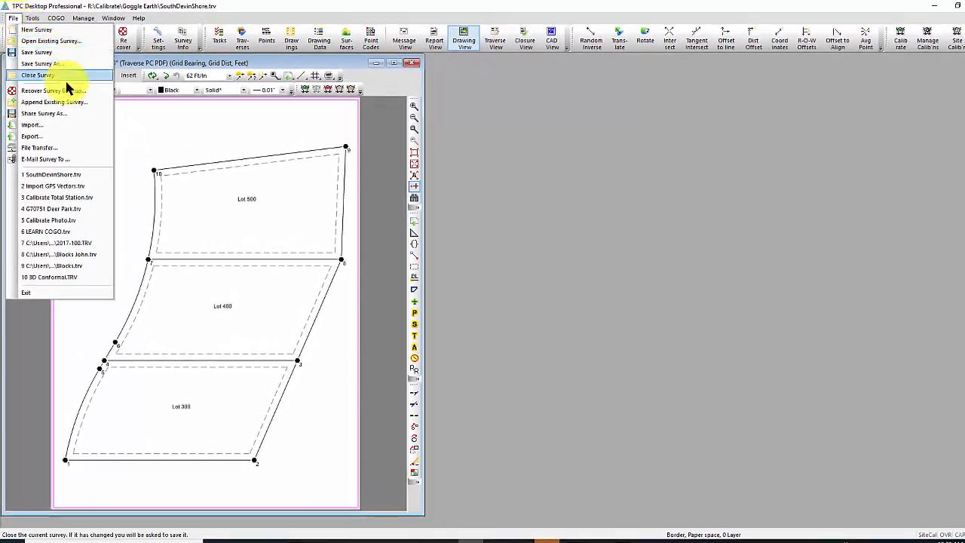
{"action": "left_click", "coordinate": [36, 124]}
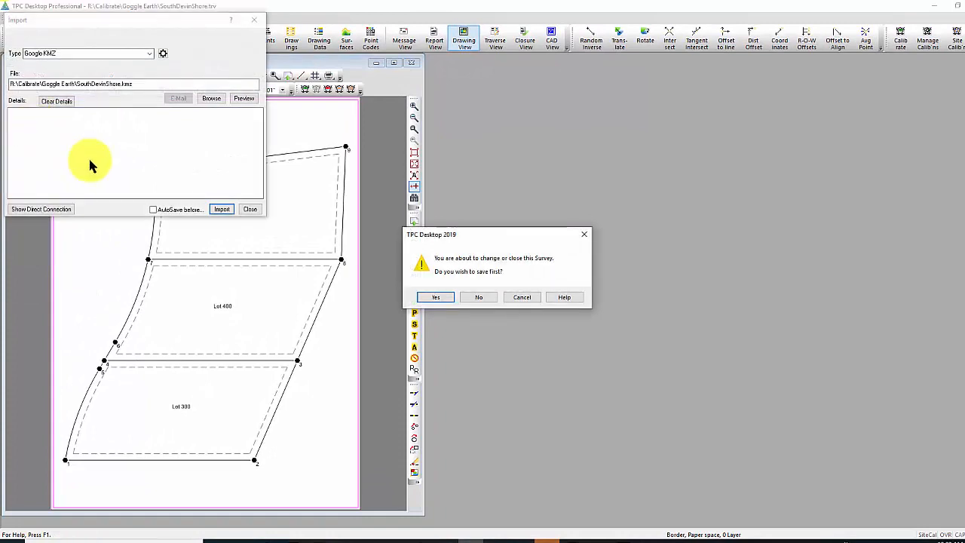
{"action": "left_click", "coordinate": [479, 297]}
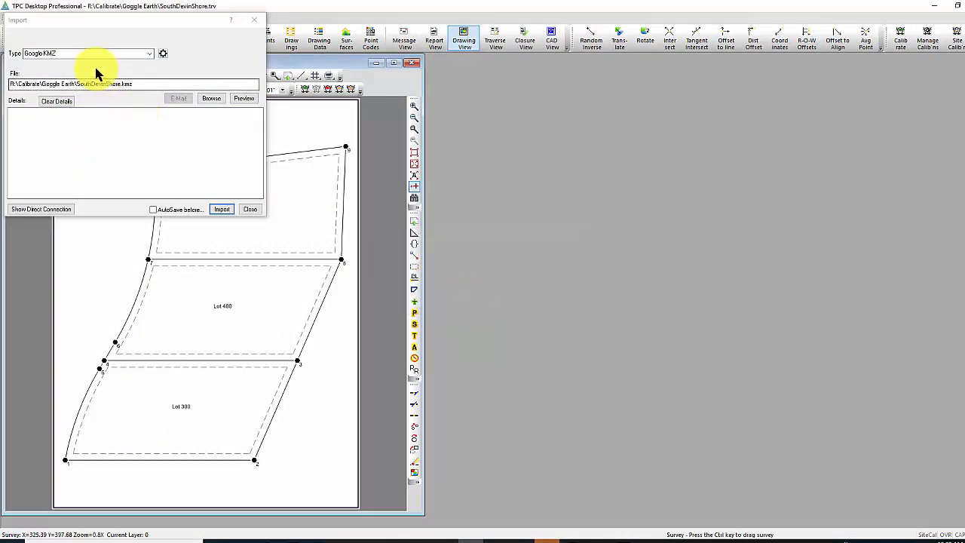
{"action": "left_click", "coordinate": [209, 98]}
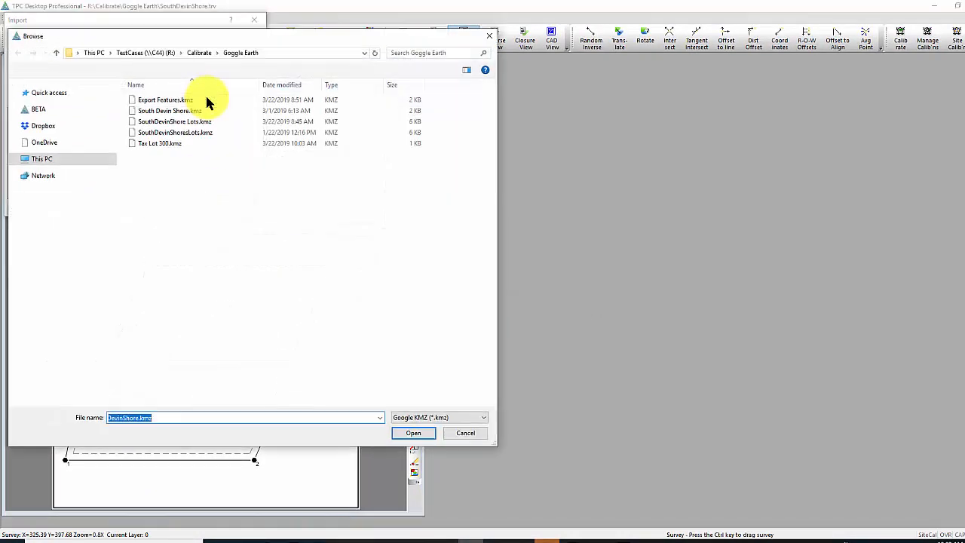
{"action": "double_click", "coordinate": [163, 143]}
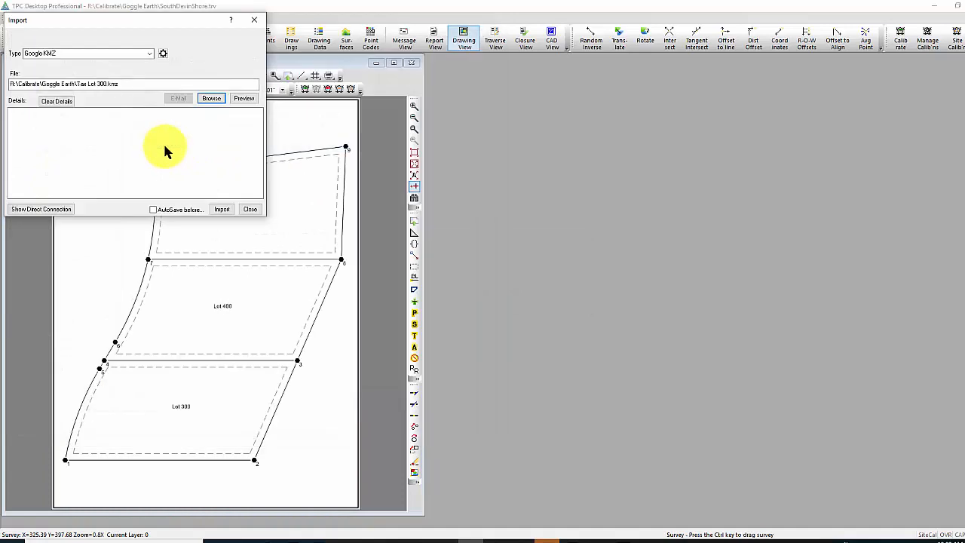
{"action": "left_click", "coordinate": [221, 211]}
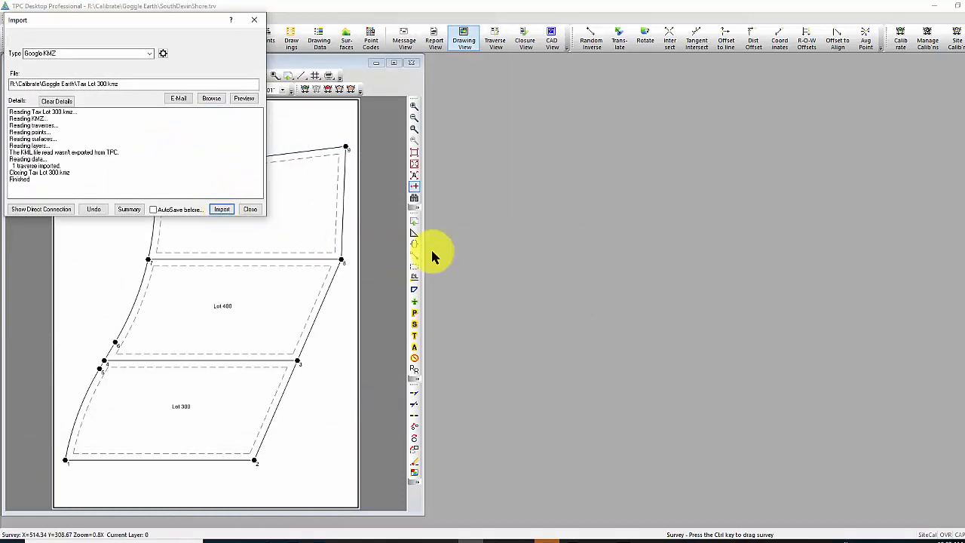
{"action": "left_click", "coordinate": [520, 237]}
{"action": "left_click", "coordinate": [255, 19]}
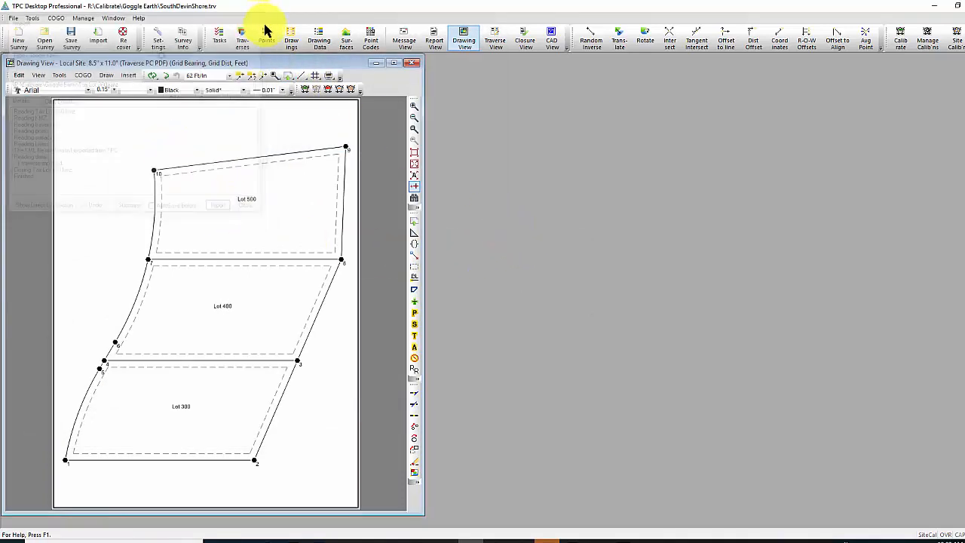
Turn on the imported Tax Lot 300 traverse for display in the drawing.
{"action": "left_click", "coordinate": [964, 181]}
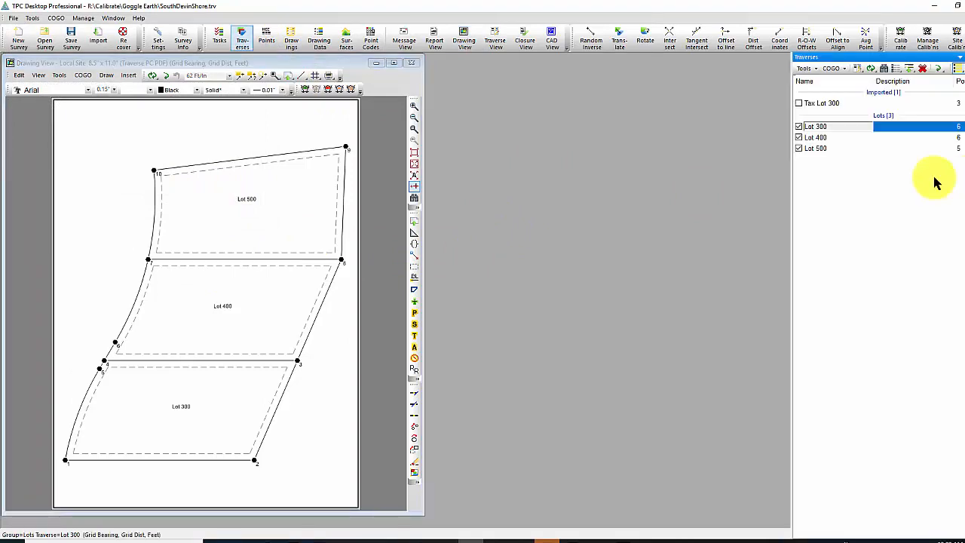
{"action": "left_click", "coordinate": [798, 103]}
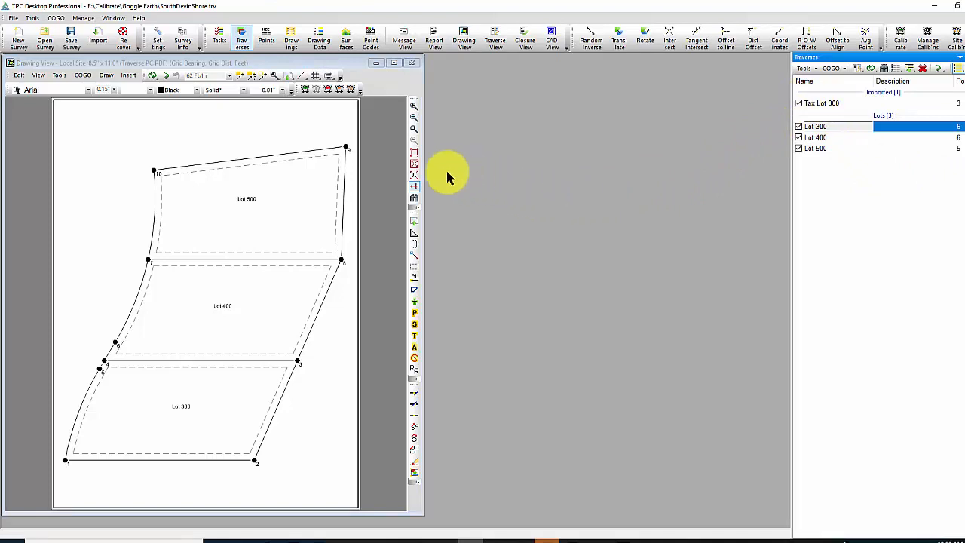
Rescale the drawing to fit all displayed traverses, examine their spread on the sheet and undo the rescale.
{"action": "left_click", "coordinate": [414, 164]}
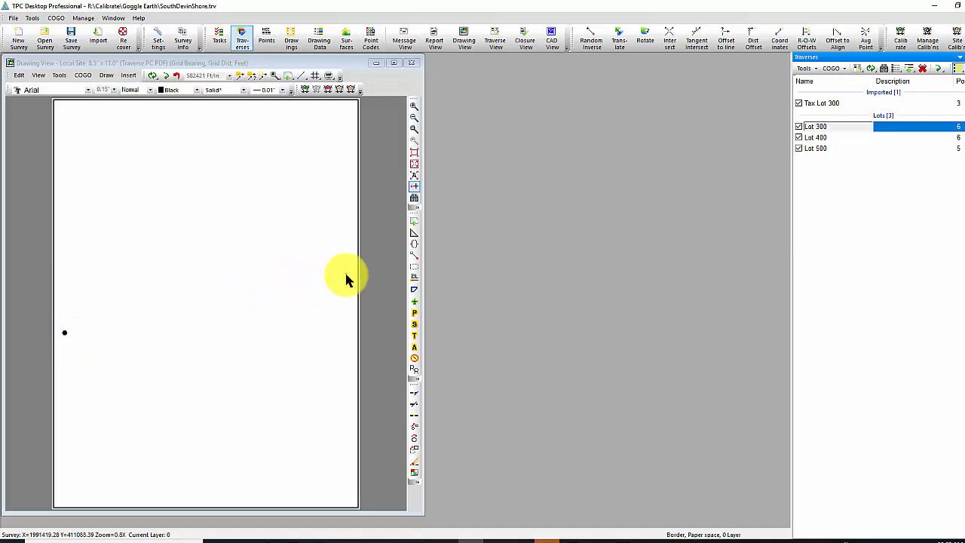
{"action": "mouse_move", "coordinate": [346, 275]}
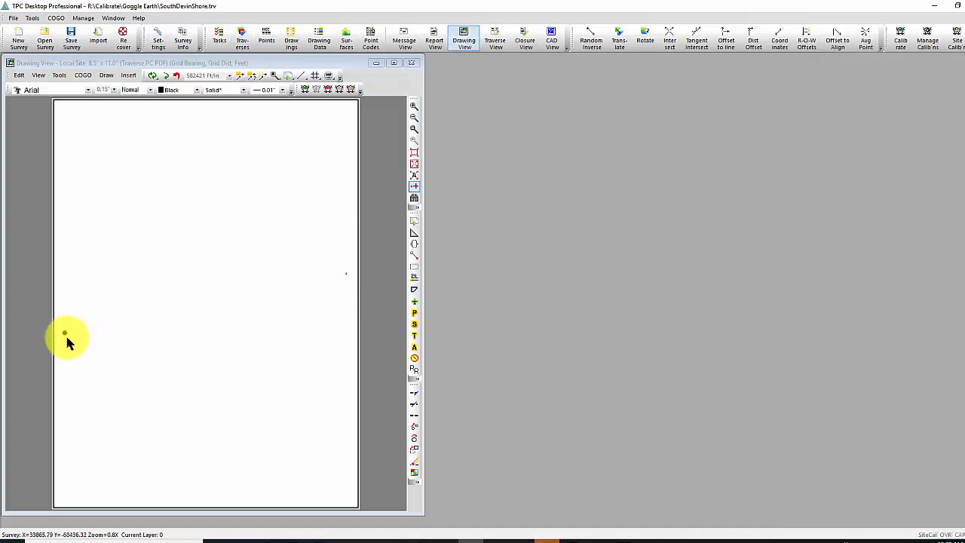
{"action": "left_click", "coordinate": [177, 77]}
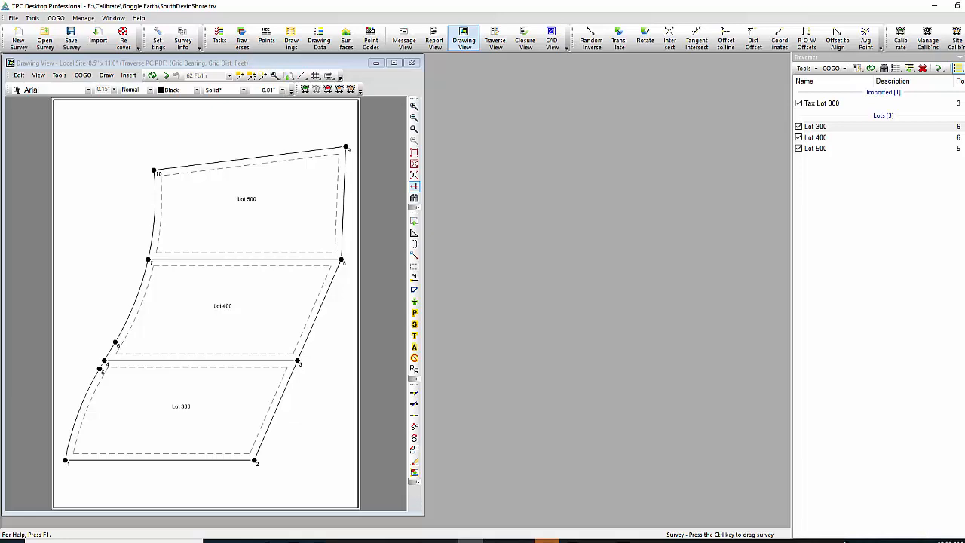
Open the Tax Lot 300 traverse and set its view format to GPS 2D and its drawing settings to Import Points.
{"action": "double_click", "coordinate": [826, 103]}
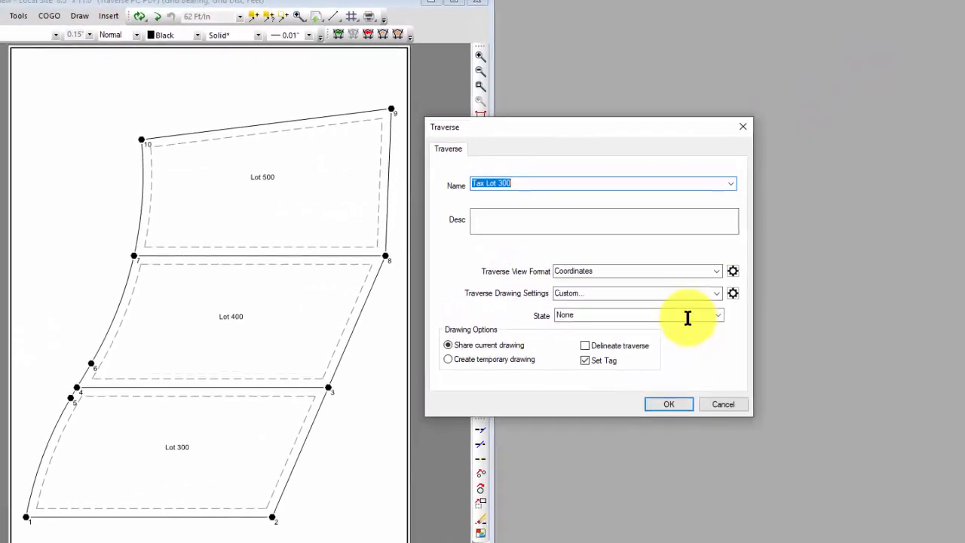
{"action": "left_click", "coordinate": [738, 273]}
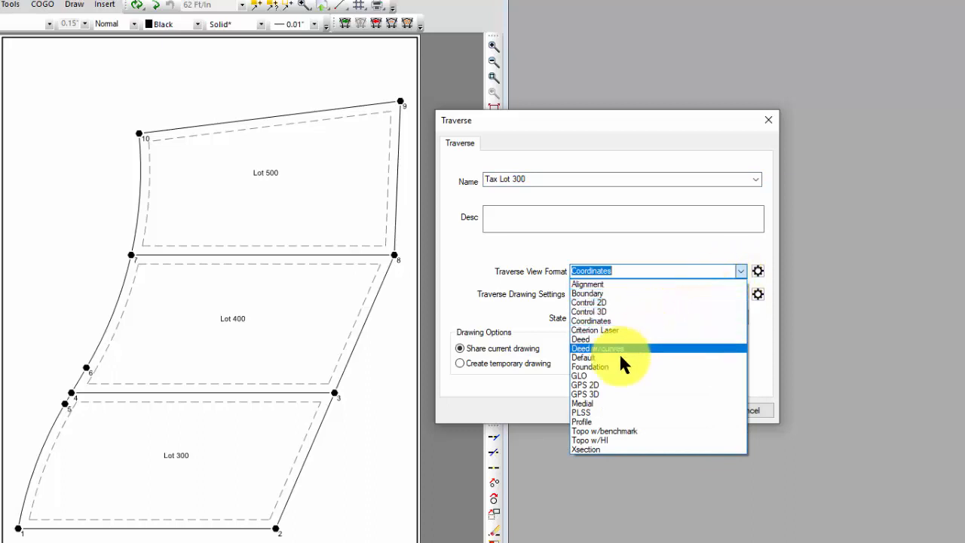
{"action": "key", "text": "Escape"}
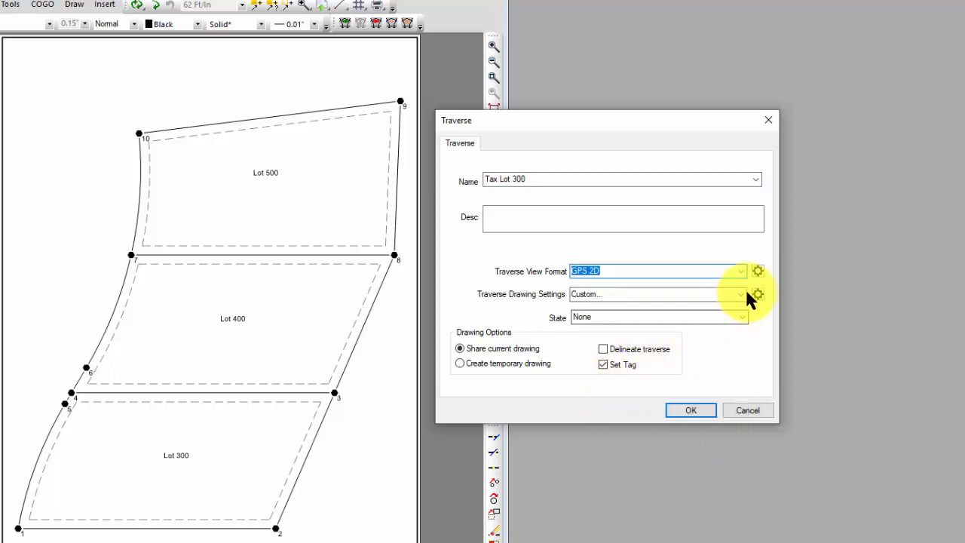
{"action": "left_click", "coordinate": [739, 289]}
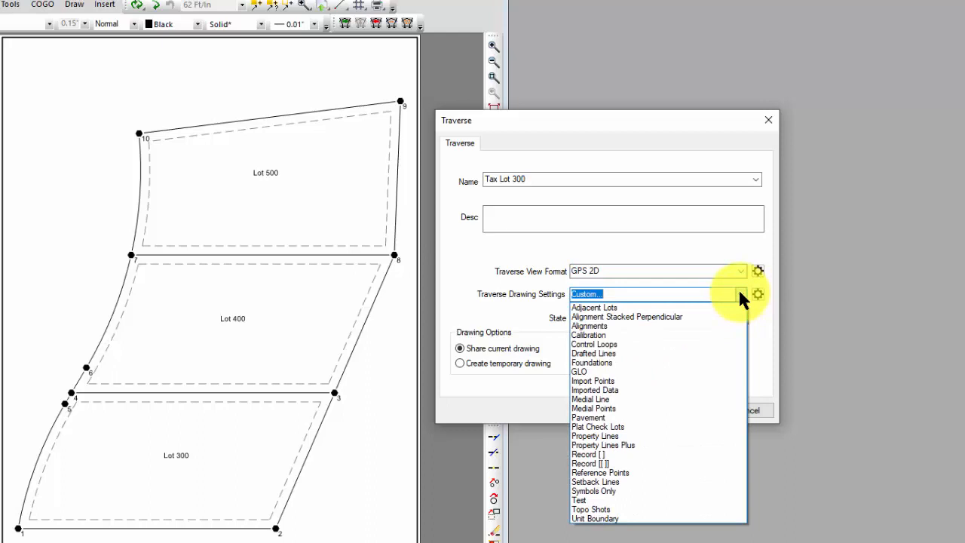
{"action": "left_click", "coordinate": [598, 379]}
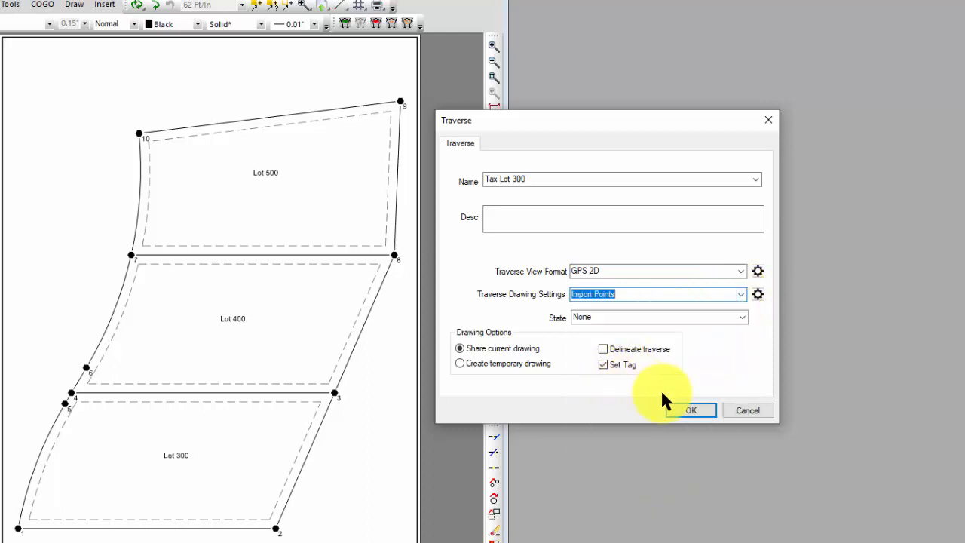
{"action": "left_click", "coordinate": [674, 411]}
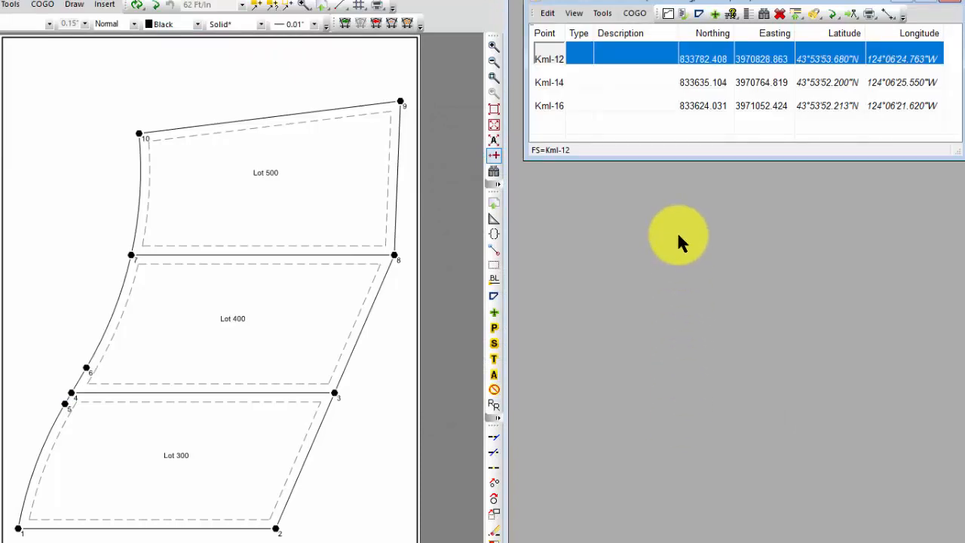
Add the bearing code B after D in the Tax Lot 300 display sequence and show a single row per point.
{"action": "left_click", "coordinate": [575, 13]}
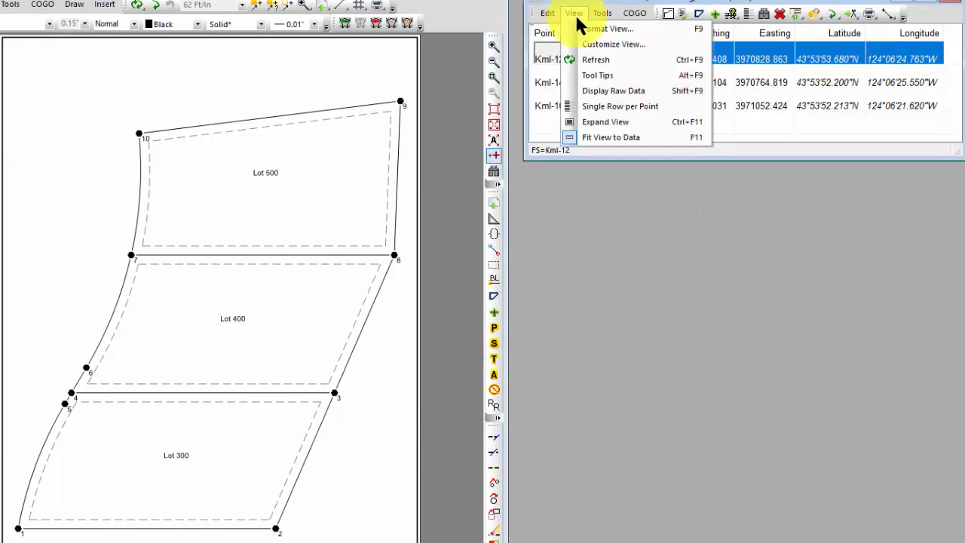
{"action": "left_click", "coordinate": [590, 29]}
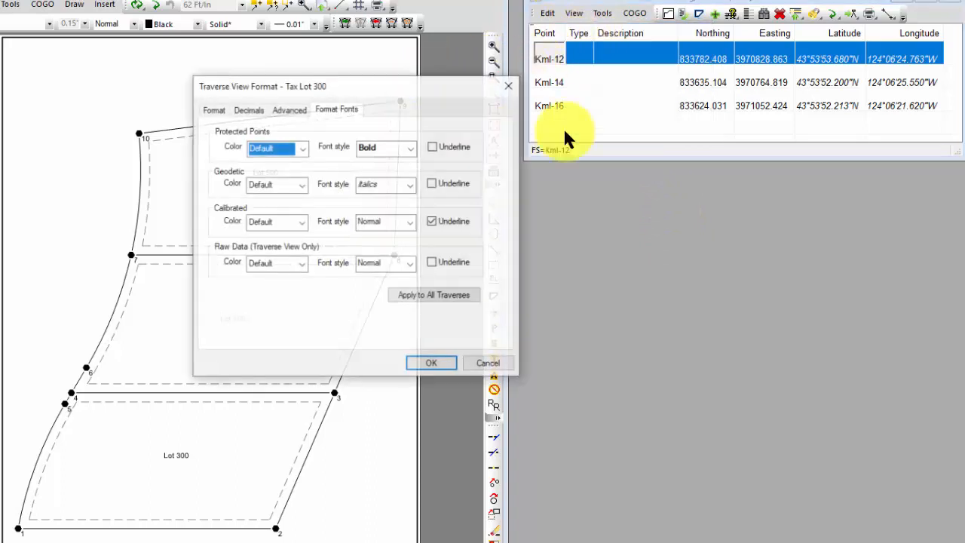
{"action": "left_click", "coordinate": [216, 109]}
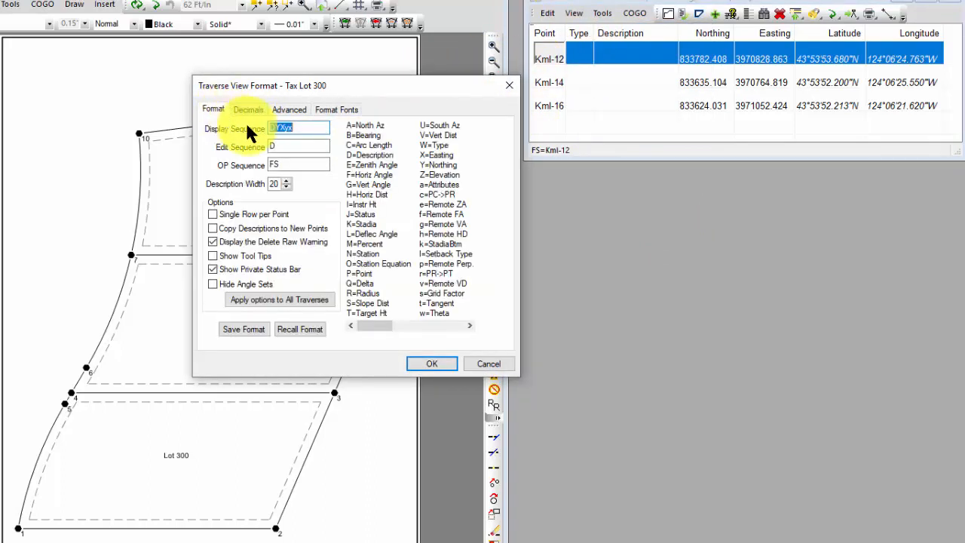
{"action": "left_click", "coordinate": [276, 129]}
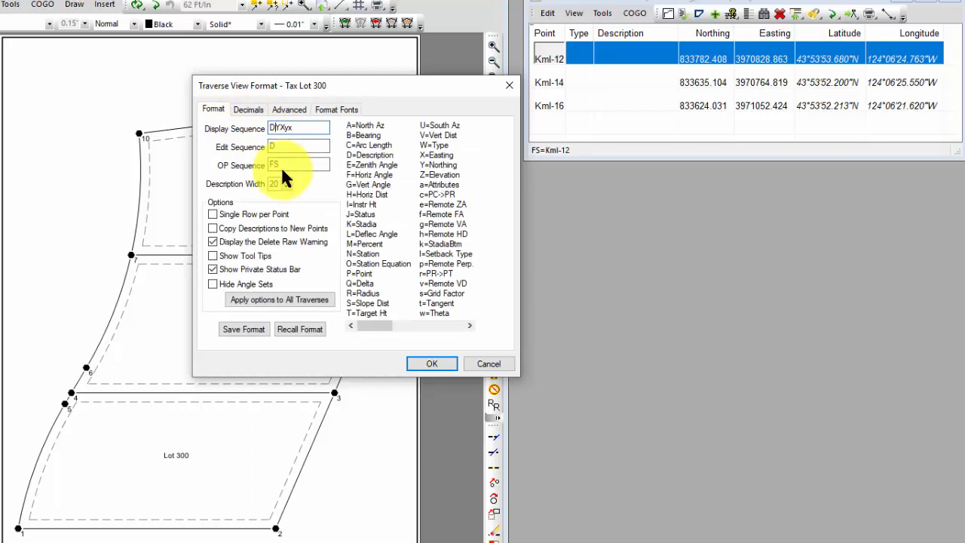
{"action": "type", "text": "B"}
{"action": "left_click", "coordinate": [426, 365]}
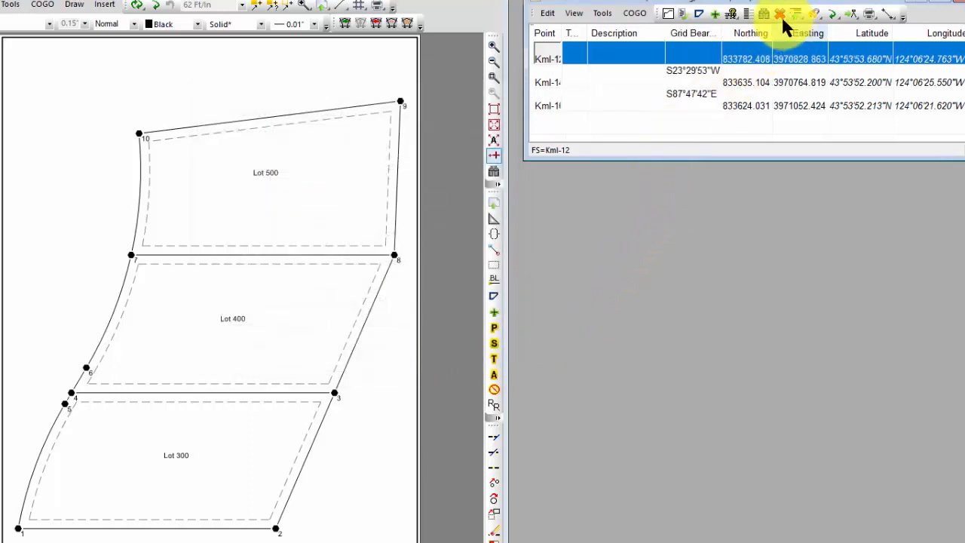
{"action": "left_click", "coordinate": [749, 13]}
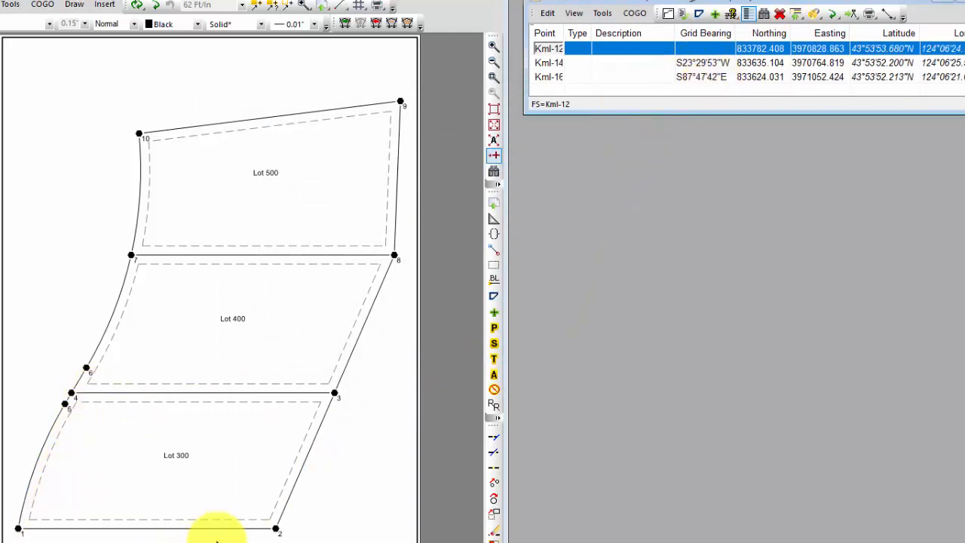
Enter the matching survey points as descriptions in the Tax Lot 300 traverse: #4 for Kml-12, #1 for Kml-14 and #2 for Kml-16.
{"action": "left_click", "coordinate": [623, 50]}
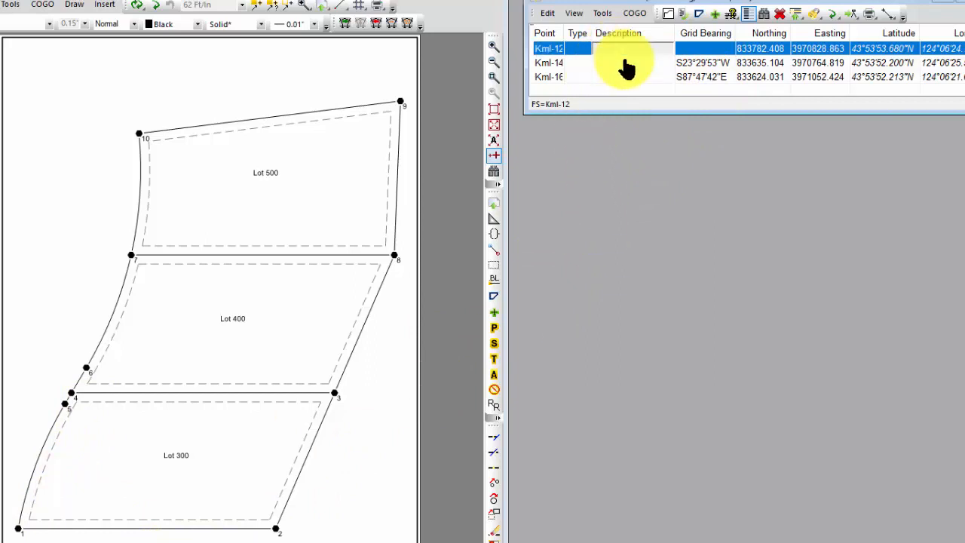
{"action": "type", "text": "#4"}
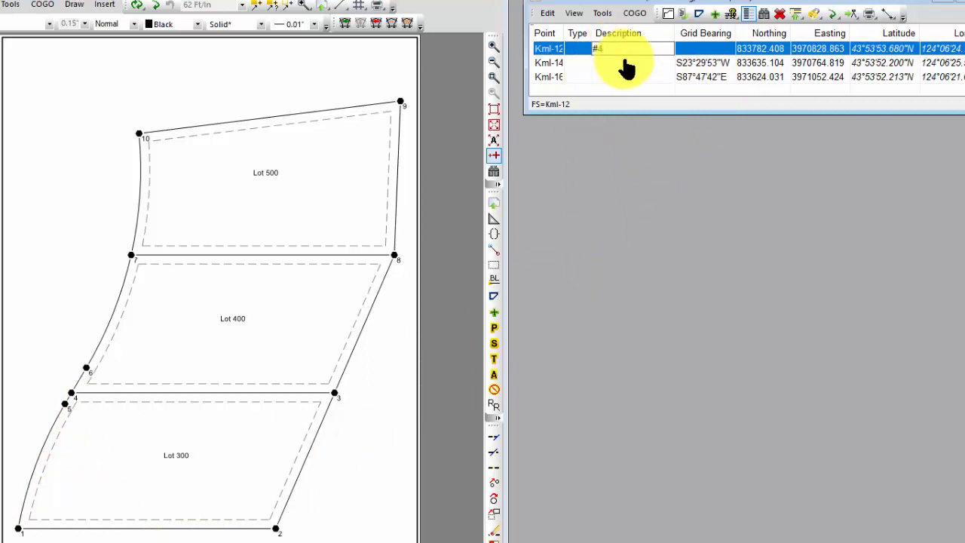
{"action": "key", "text": "Return"}
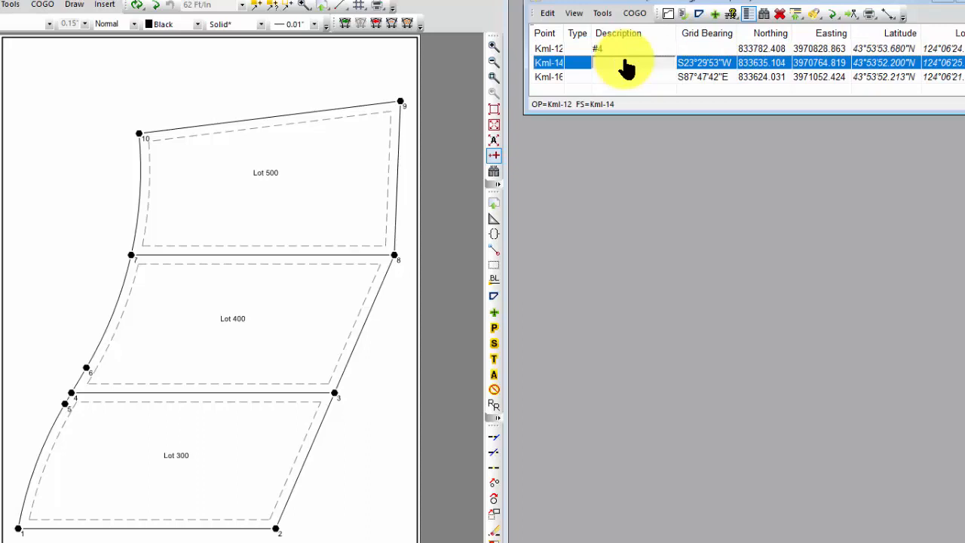
{"action": "type", "text": "#1"}
{"action": "key", "text": "Return"}
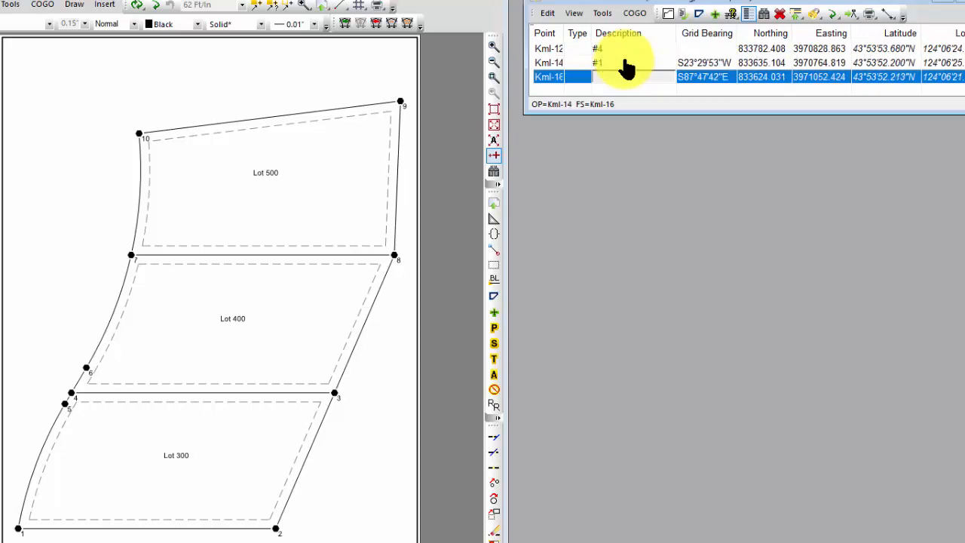
{"action": "type", "text": "#2"}
{"action": "left_click", "coordinate": [626, 67]}
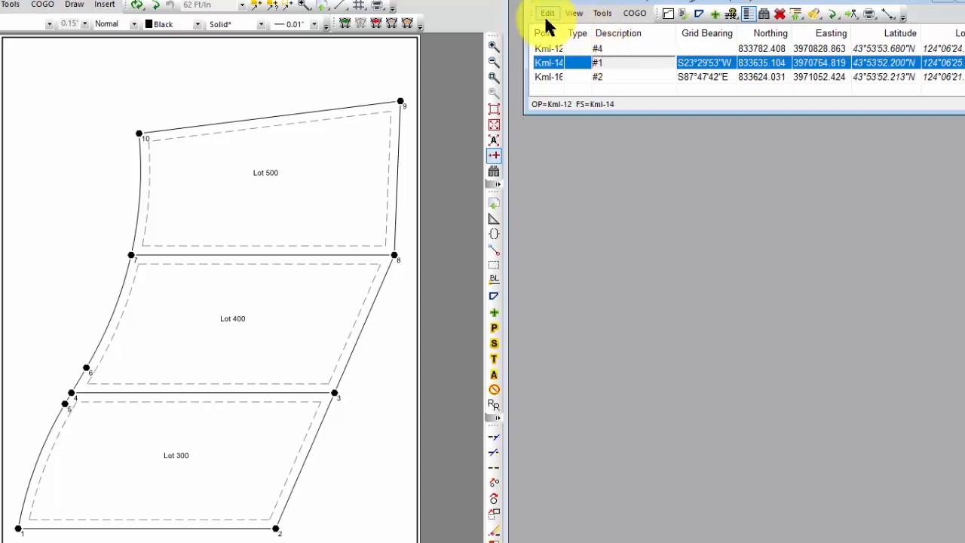
Start calibrating from the Tax Lot 300 traverse and set the scope to the entire traverse.
{"action": "left_click", "coordinate": [601, 14]}
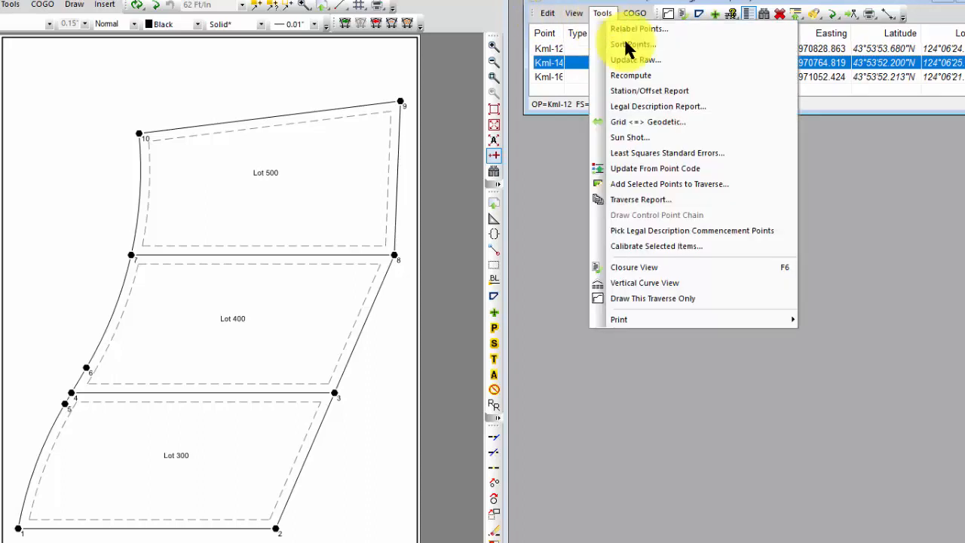
{"action": "left_click", "coordinate": [673, 243]}
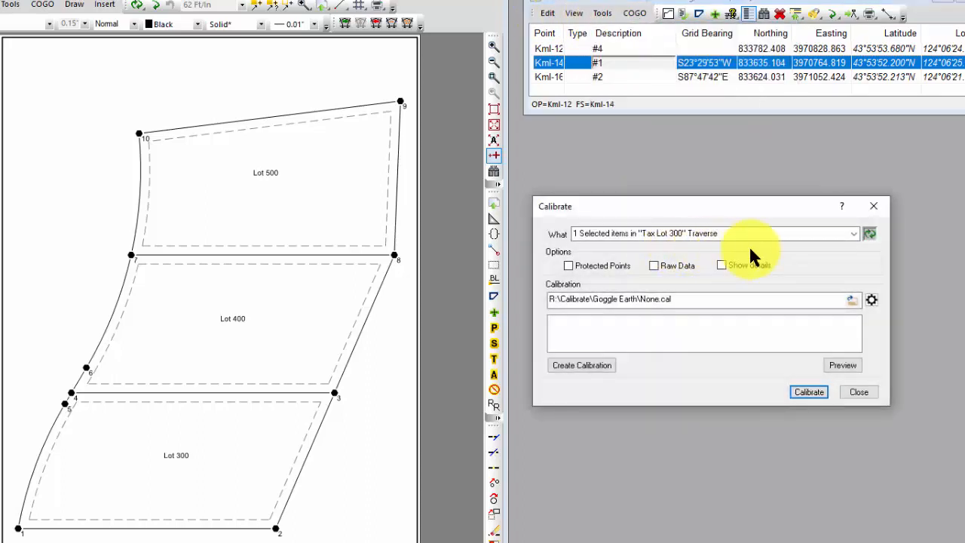
{"action": "left_click", "coordinate": [845, 234]}
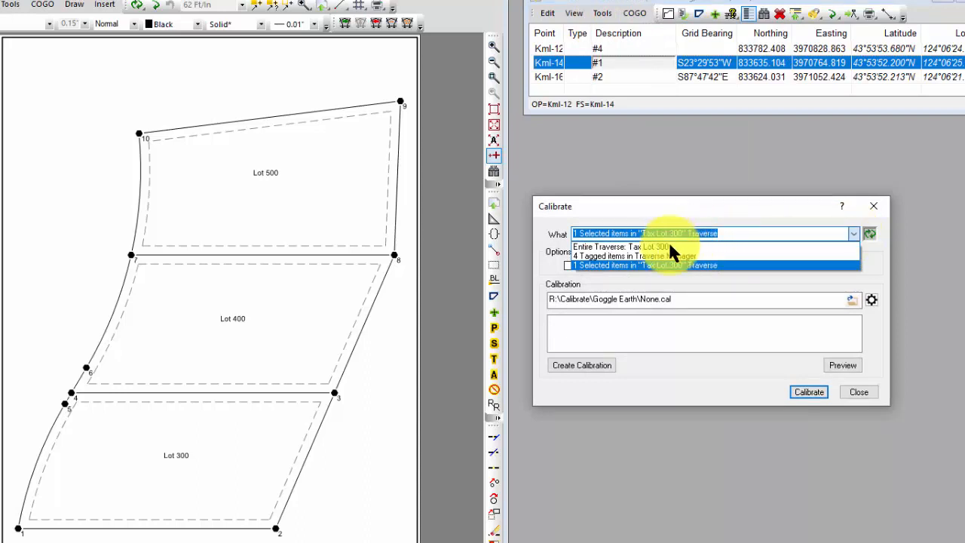
{"action": "left_click", "coordinate": [663, 243]}
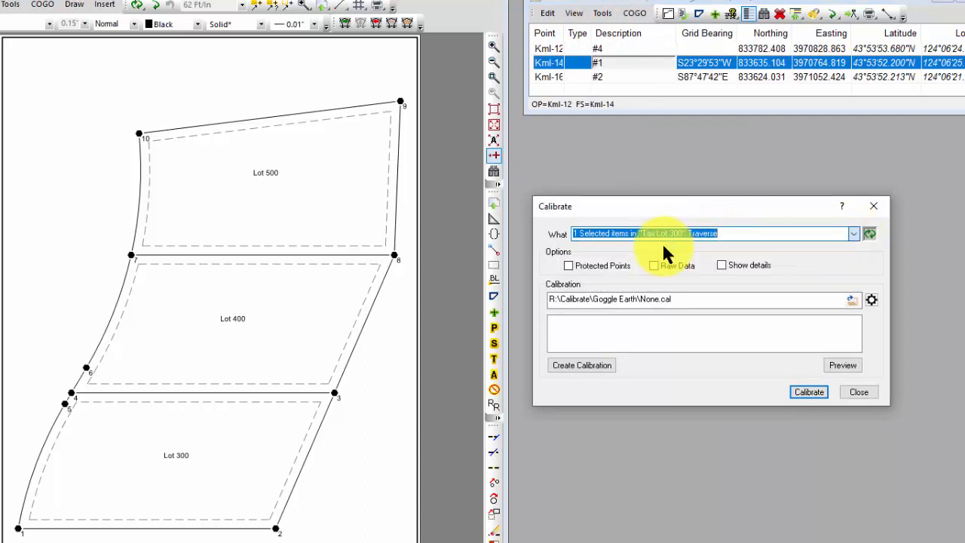
Create a calibration from the uncalibrated Tax Lot 300 traverse, with the calibrated points given in the point descriptions after #.
{"action": "left_click", "coordinate": [590, 362]}
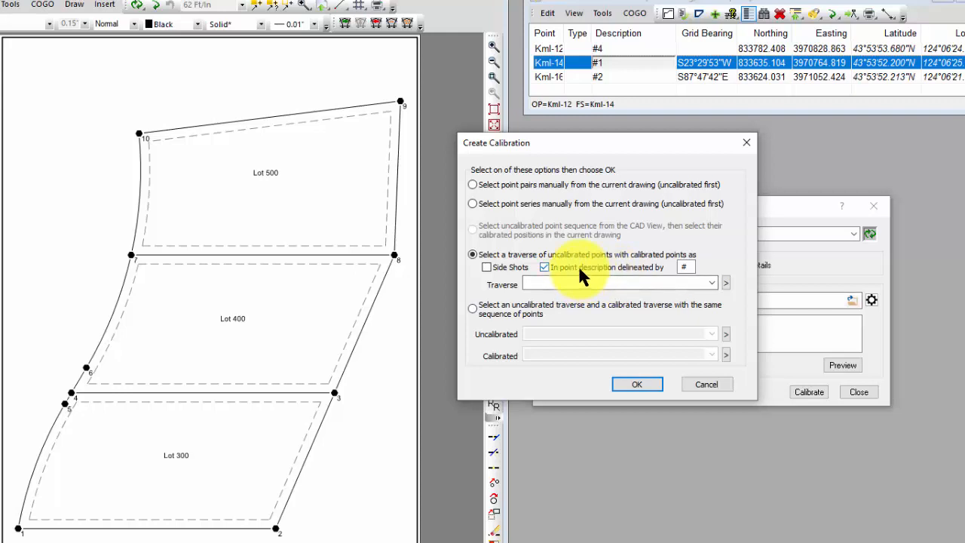
{"action": "left_click", "coordinate": [710, 282]}
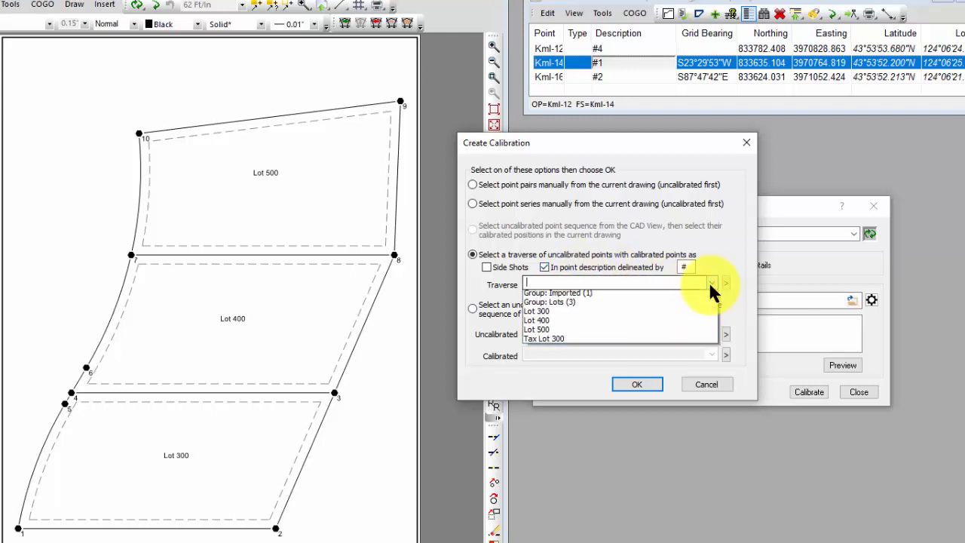
{"action": "left_click", "coordinate": [566, 341]}
{"action": "left_click", "coordinate": [635, 380]}
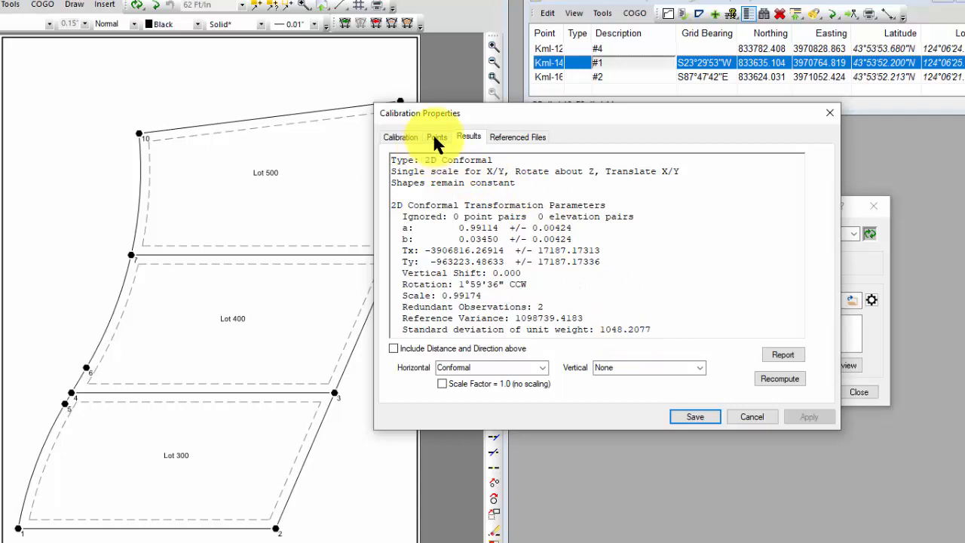
Check the calibration's point pairs and describe the calibration as going from Google Earth to Local Site.
{"action": "left_click", "coordinate": [437, 140]}
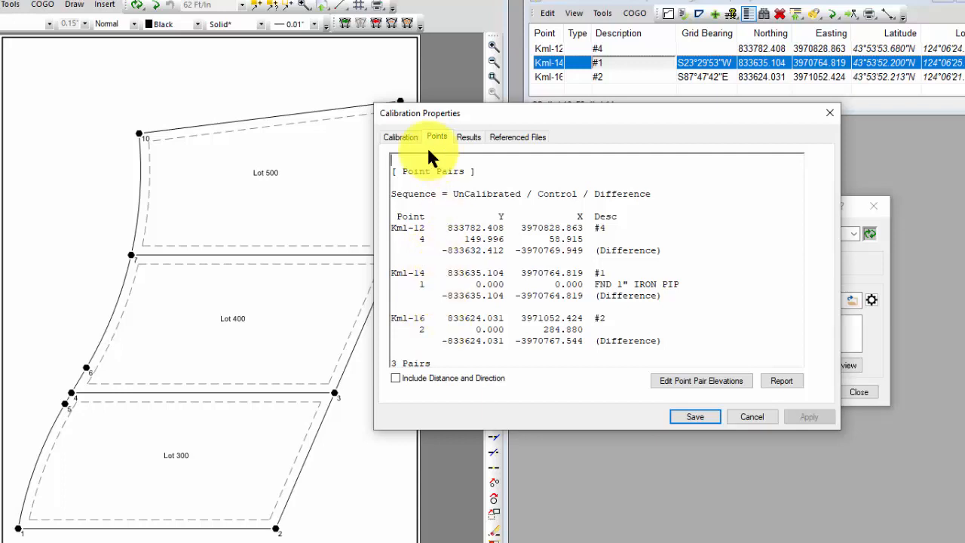
{"action": "left_click", "coordinate": [401, 137]}
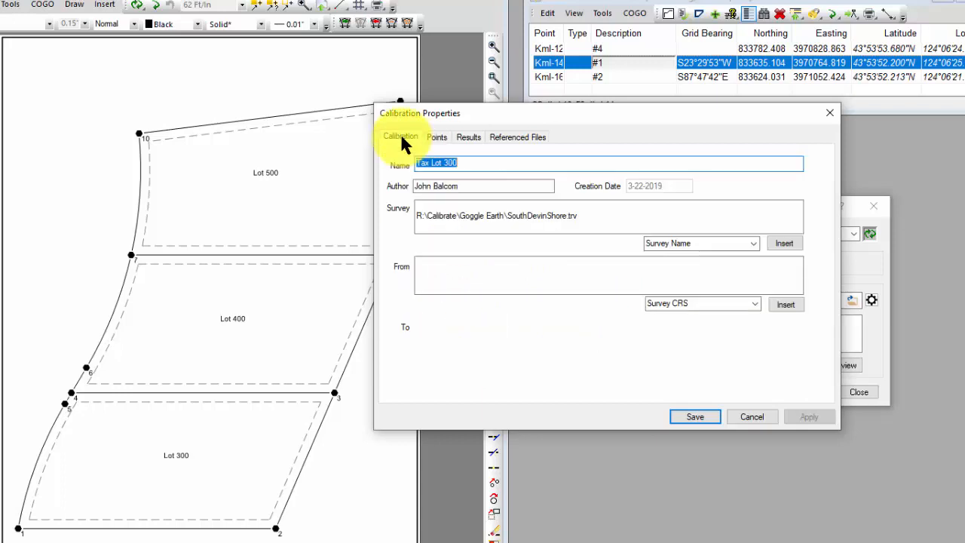
{"action": "left_click", "coordinate": [534, 269]}
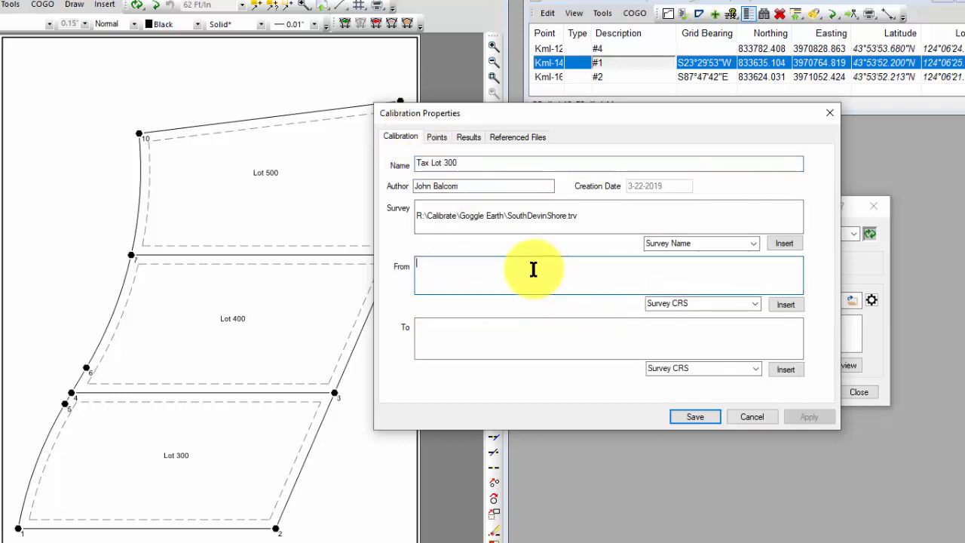
{"action": "type", "text": "Google Earth"}
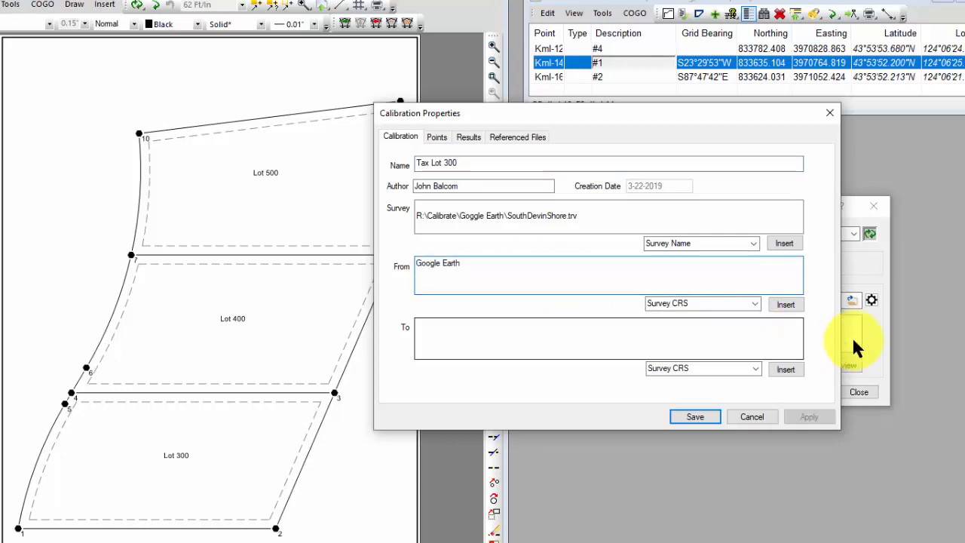
{"action": "left_click", "coordinate": [756, 363]}
{"action": "left_click", "coordinate": [678, 384]}
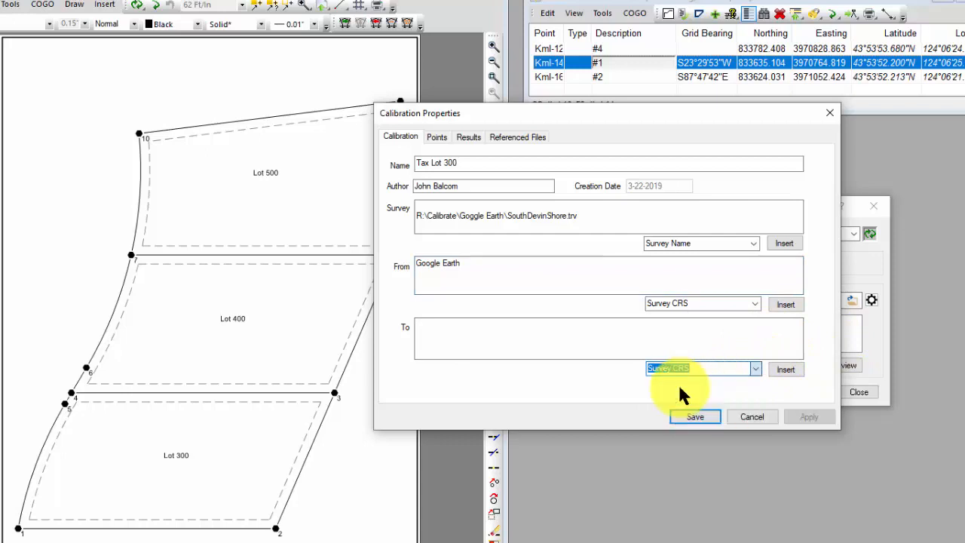
{"action": "left_click", "coordinate": [782, 369]}
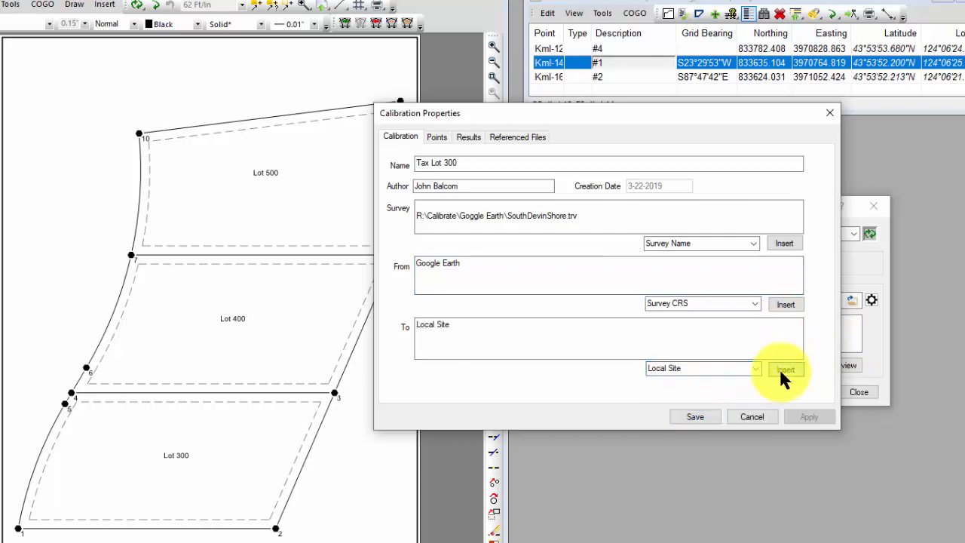
{"action": "left_click", "coordinate": [752, 302]}
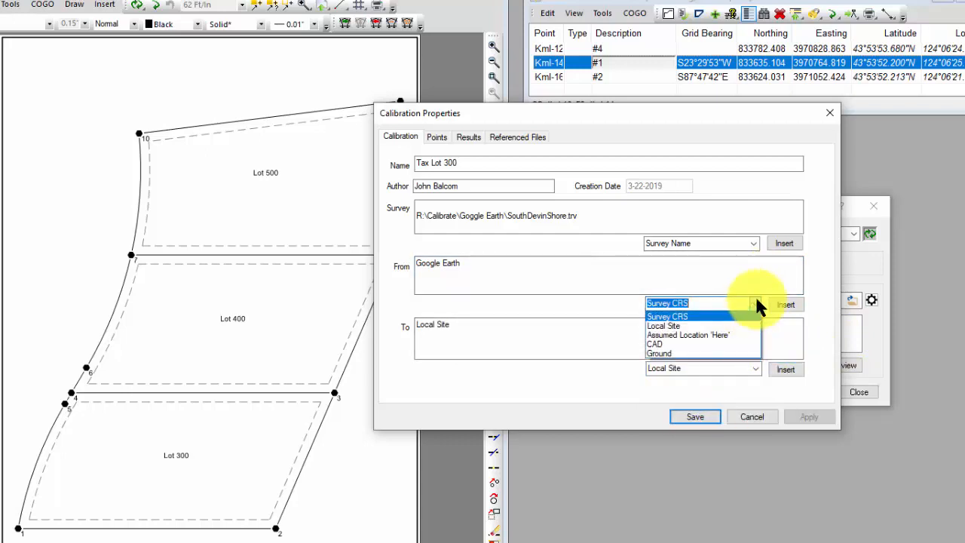
{"action": "left_click", "coordinate": [770, 273]}
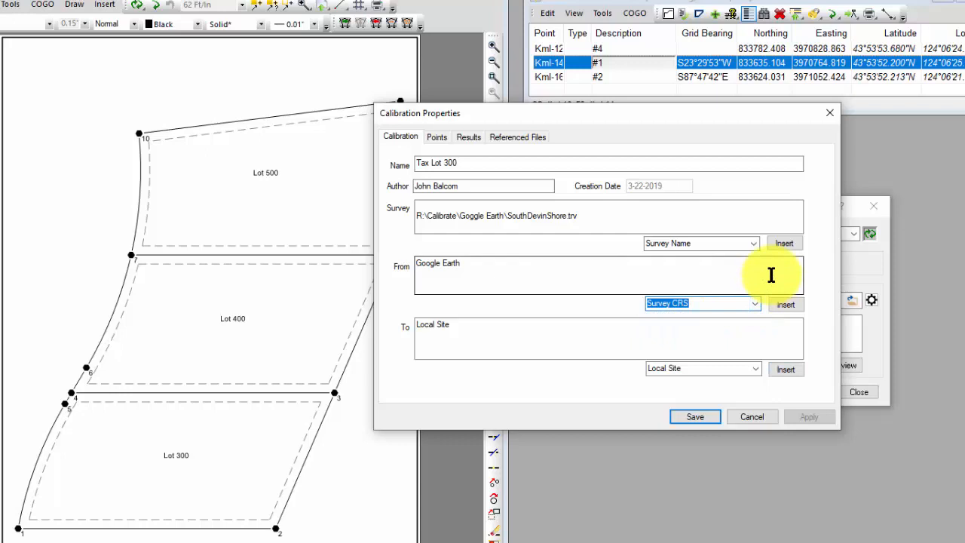
{"action": "left_click", "coordinate": [474, 209]}
Review the calibration results down to the point residuals and save the calibration over the existing GE Corners.CAL file.
{"action": "left_click", "coordinate": [468, 137]}
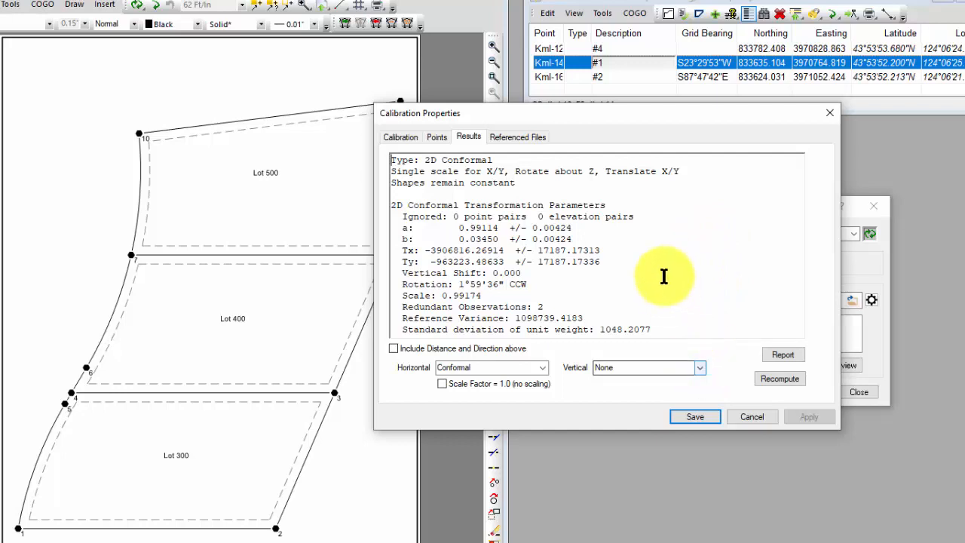
{"action": "scroll", "coordinate": [739, 302], "scroll_direction": "down", "scroll_amount": 4}
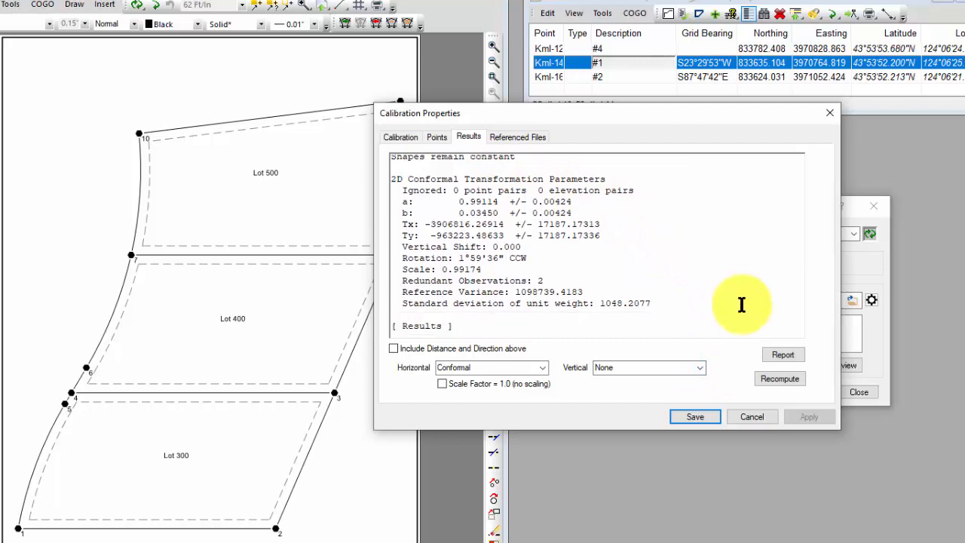
{"action": "scroll", "coordinate": [743, 310], "scroll_direction": "down", "scroll_amount": 3}
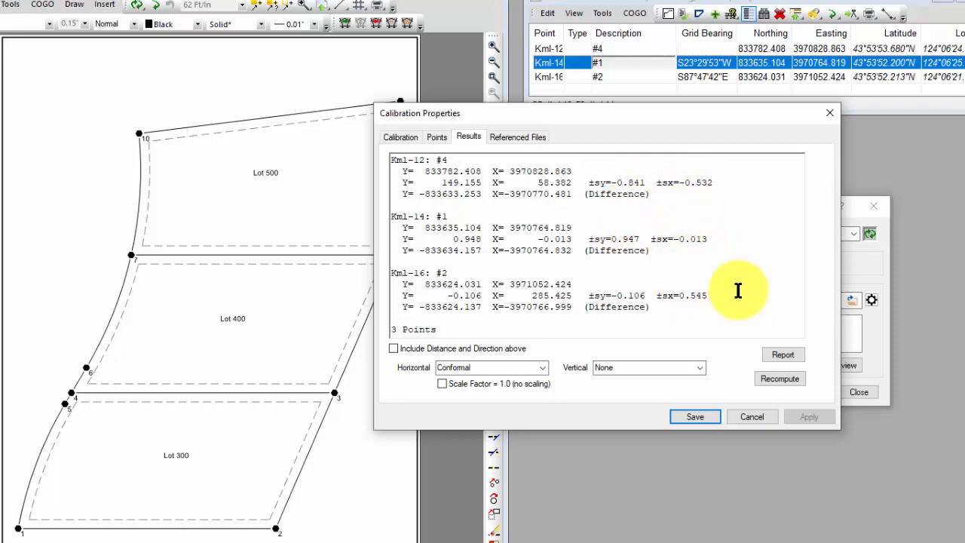
{"action": "left_click", "coordinate": [702, 417]}
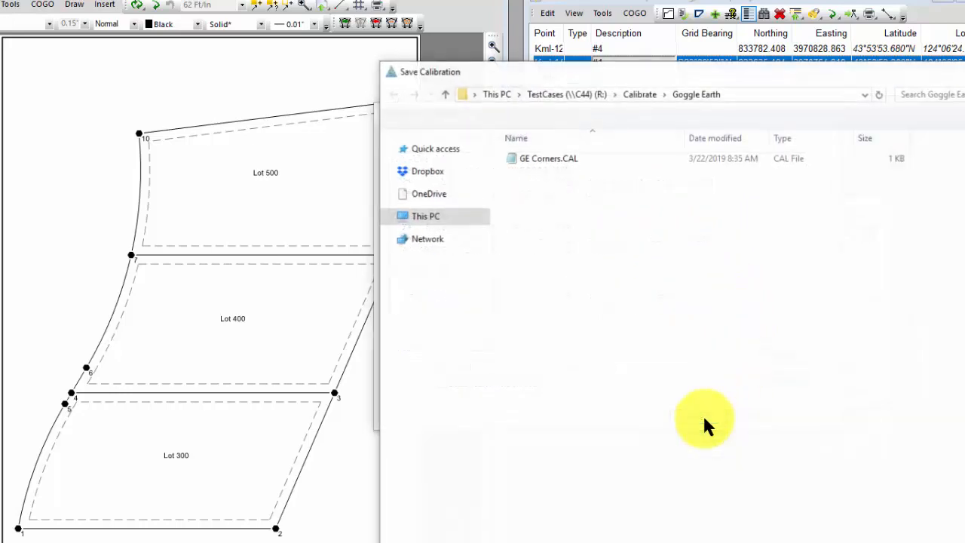
{"action": "double_click", "coordinate": [535, 160]}
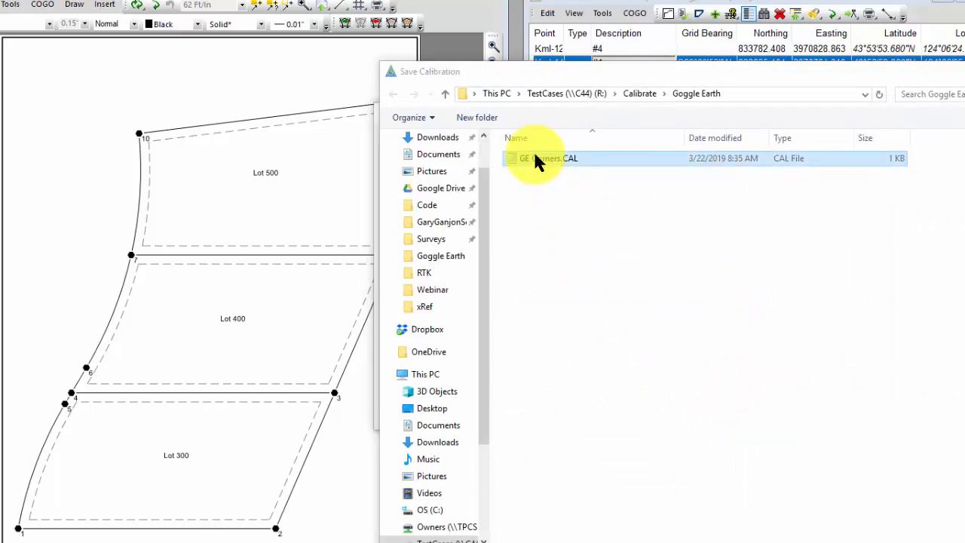
{"action": "left_click", "coordinate": [646, 273]}
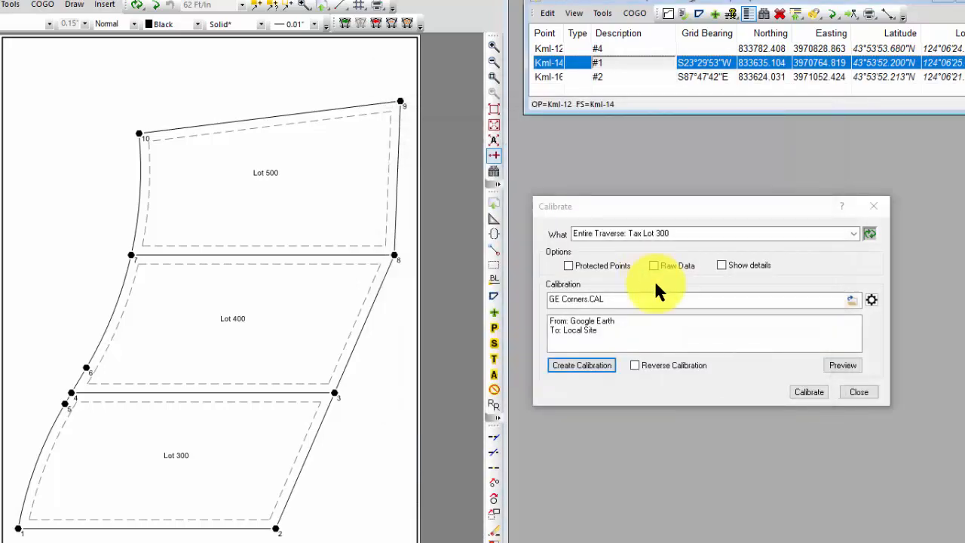
Apply the GE Corners calibration to the entire Tax Lot 300 traverse, refit the drawing and close the calibration dialog.
{"action": "left_click", "coordinate": [808, 392]}
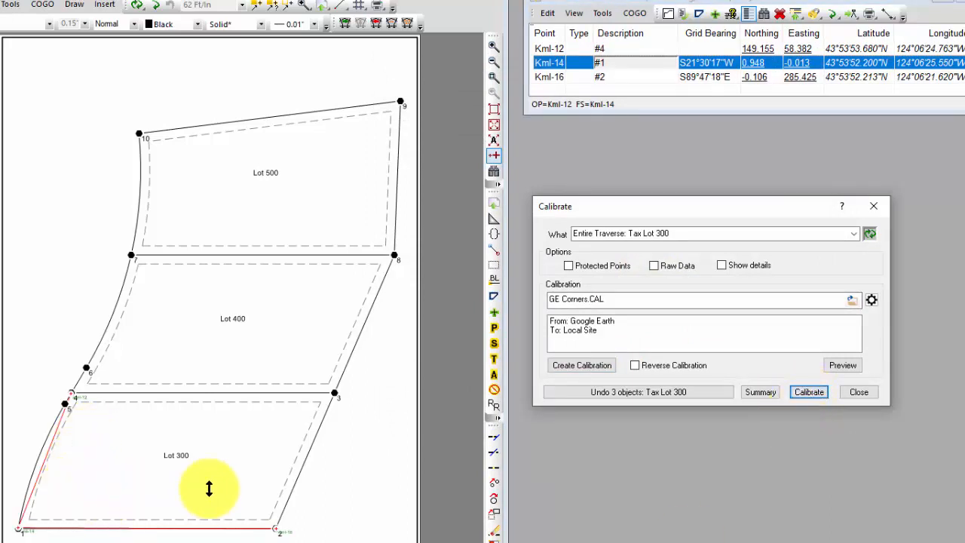
{"action": "left_click", "coordinate": [491, 125]}
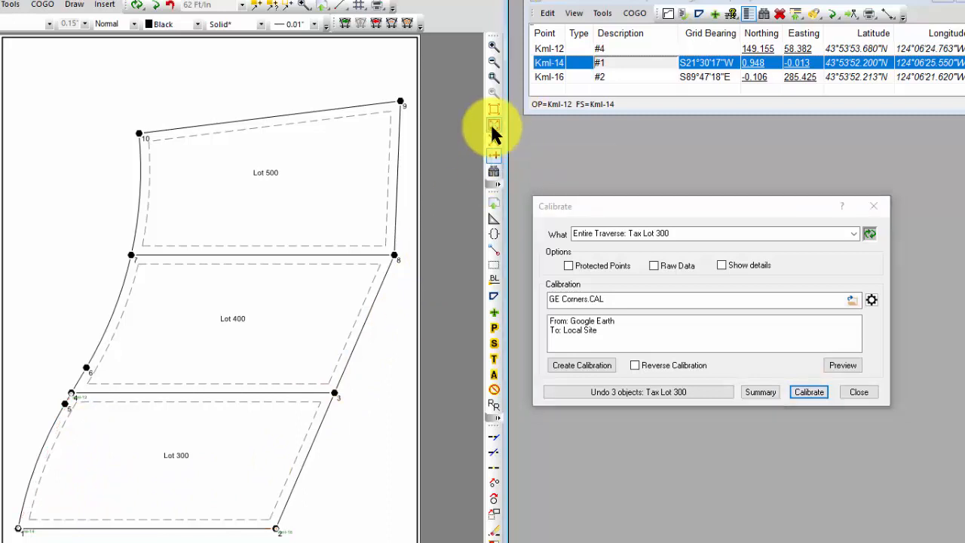
{"action": "left_click", "coordinate": [876, 210]}
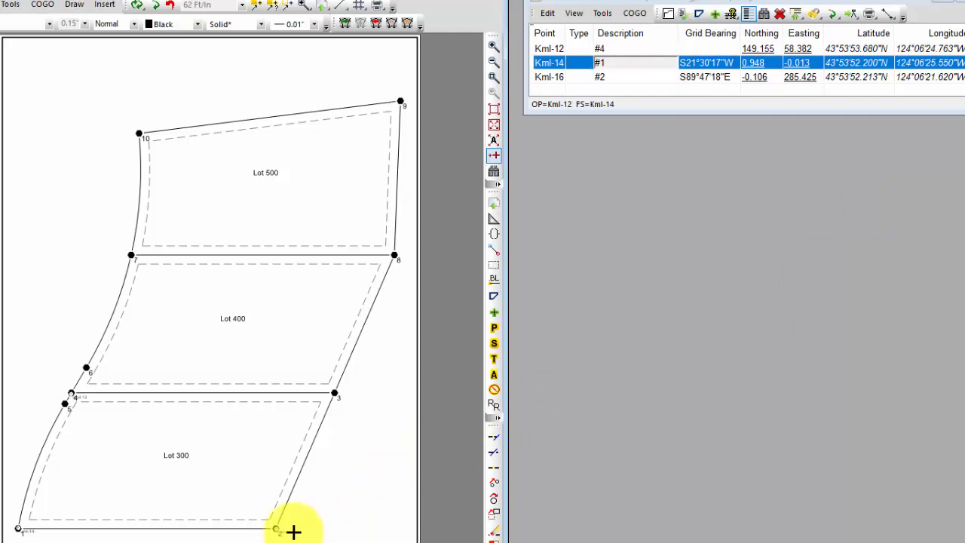
Compare the calibrated and uncalibrated coordinates of point Kml-16 in its survey point properties.
{"action": "mouse_move", "coordinate": [291, 530]}
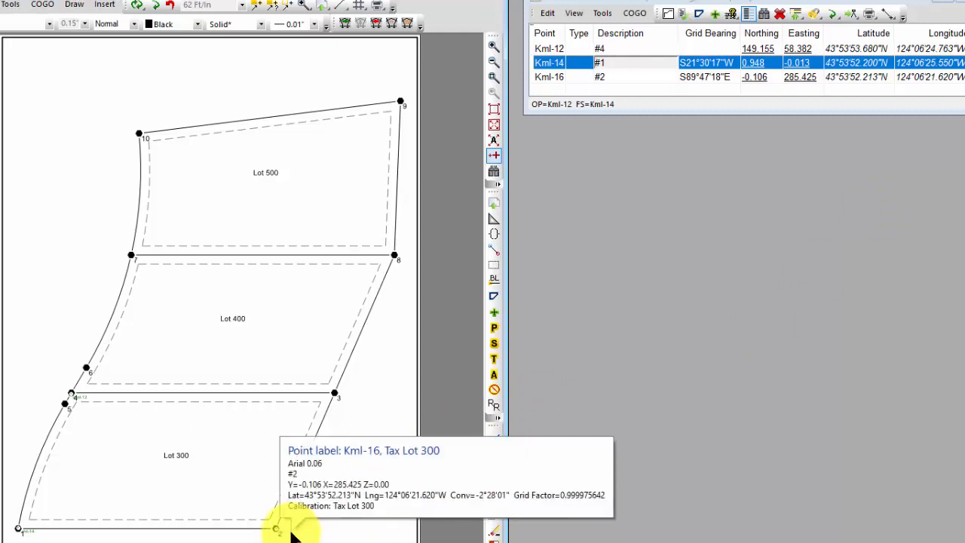
{"action": "right_click", "coordinate": [291, 530]}
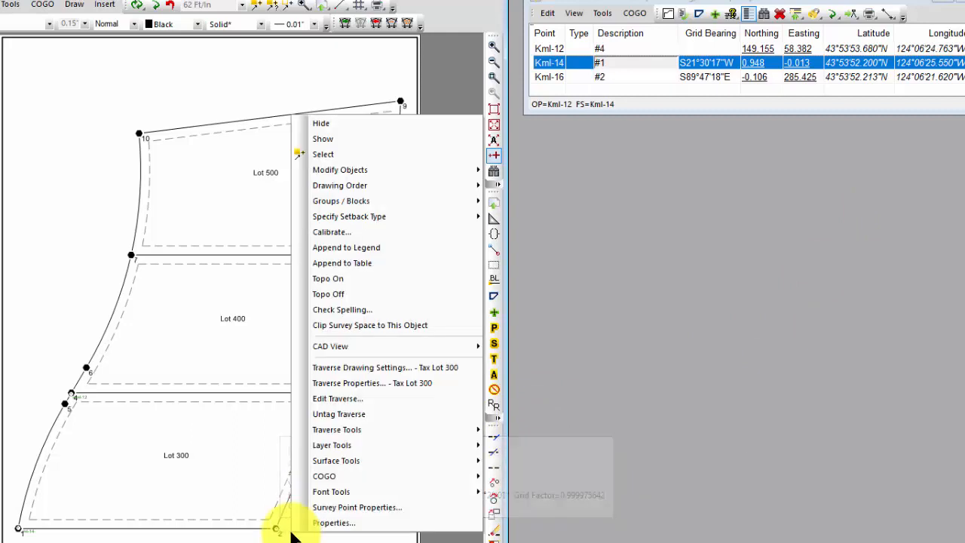
{"action": "left_click", "coordinate": [324, 506]}
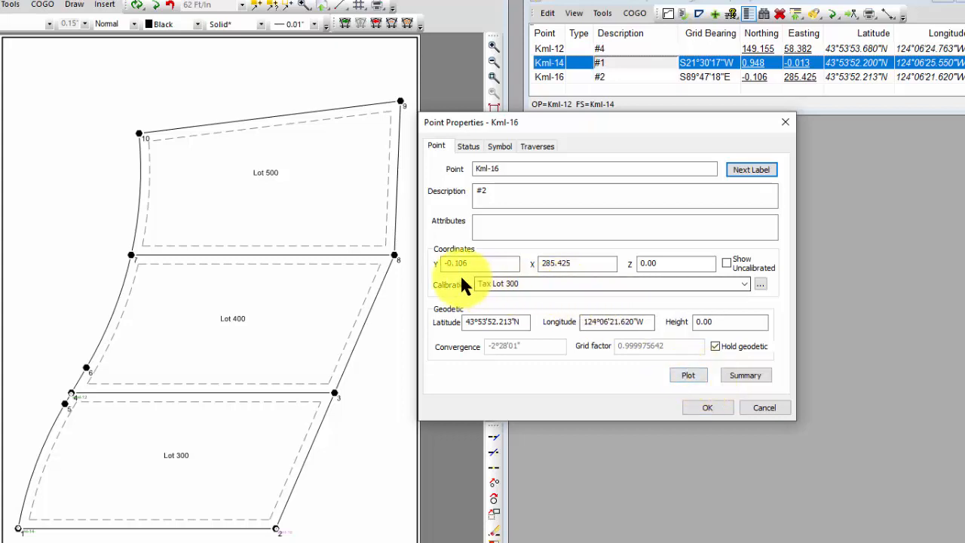
{"action": "left_click", "coordinate": [727, 262]}
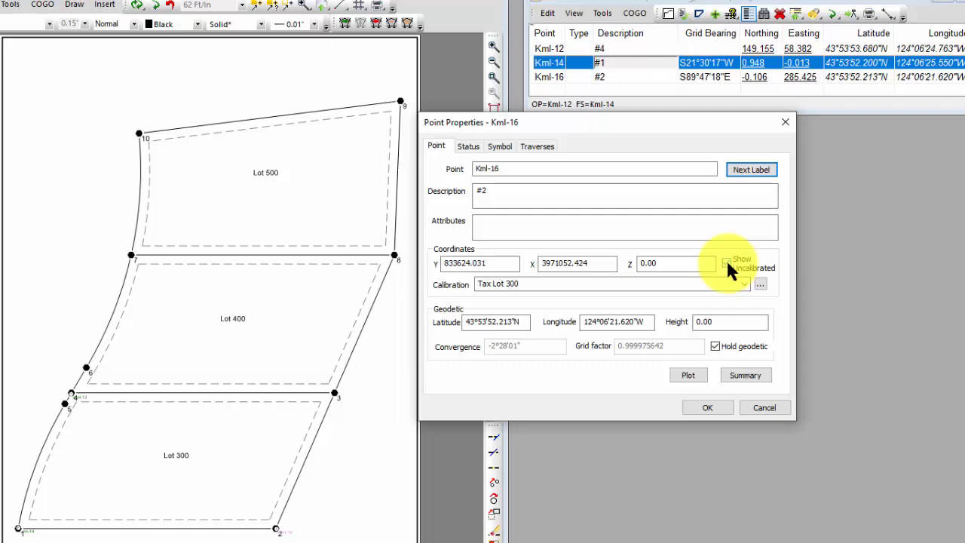
{"action": "left_click", "coordinate": [727, 263]}
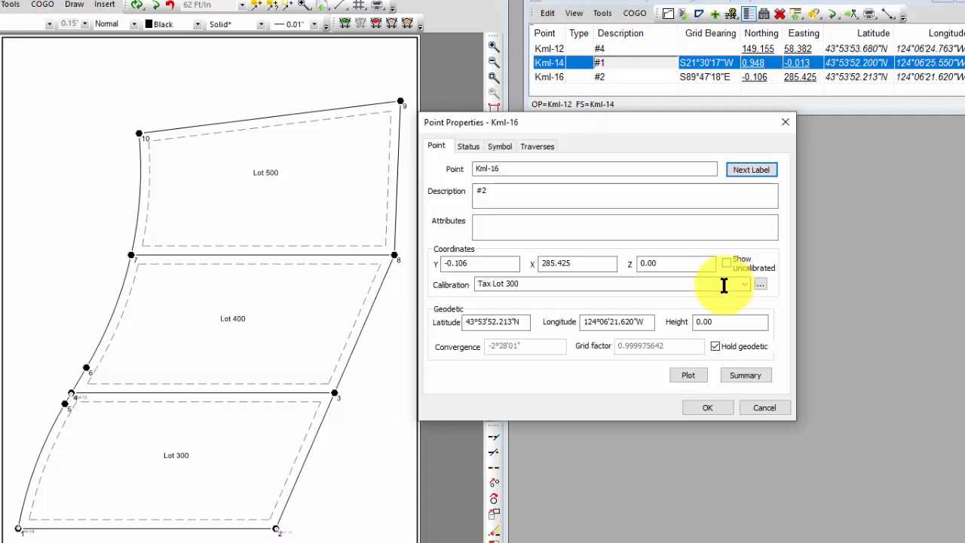
{"action": "left_click", "coordinate": [713, 407]}
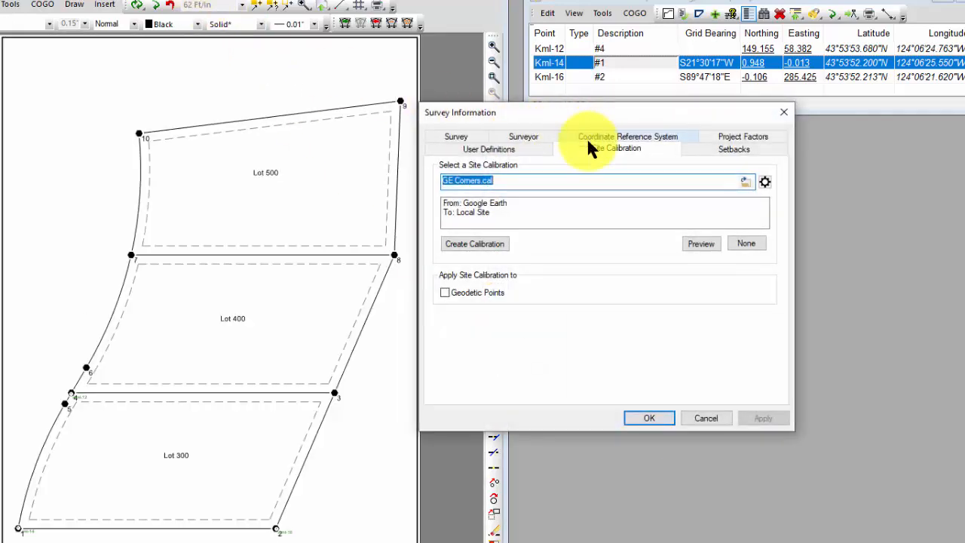
Check the survey's coordinate reference system, undo the calibration of the Tax Lot 300 traverse, and close its calibration dialog and traverse view.
{"action": "left_click", "coordinate": [585, 134]}
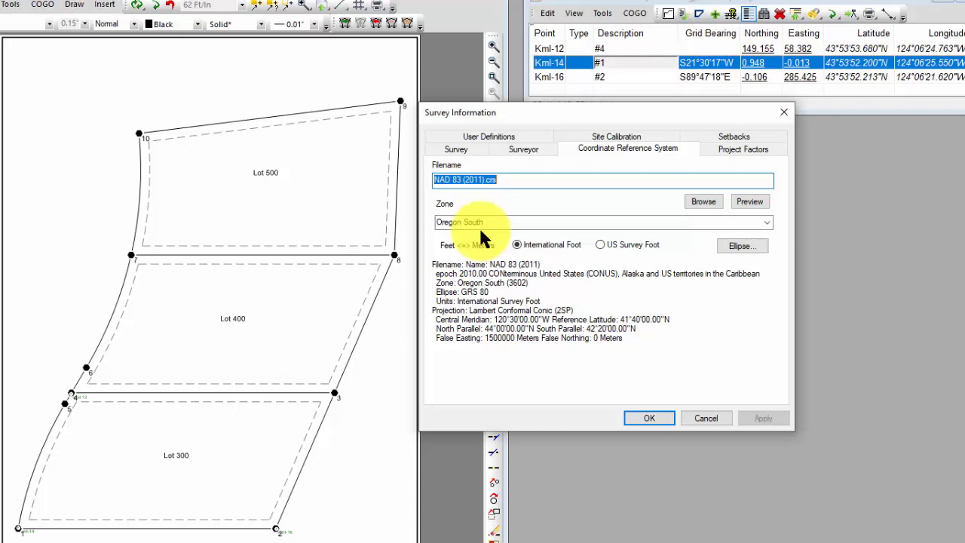
{"action": "left_click", "coordinate": [784, 112]}
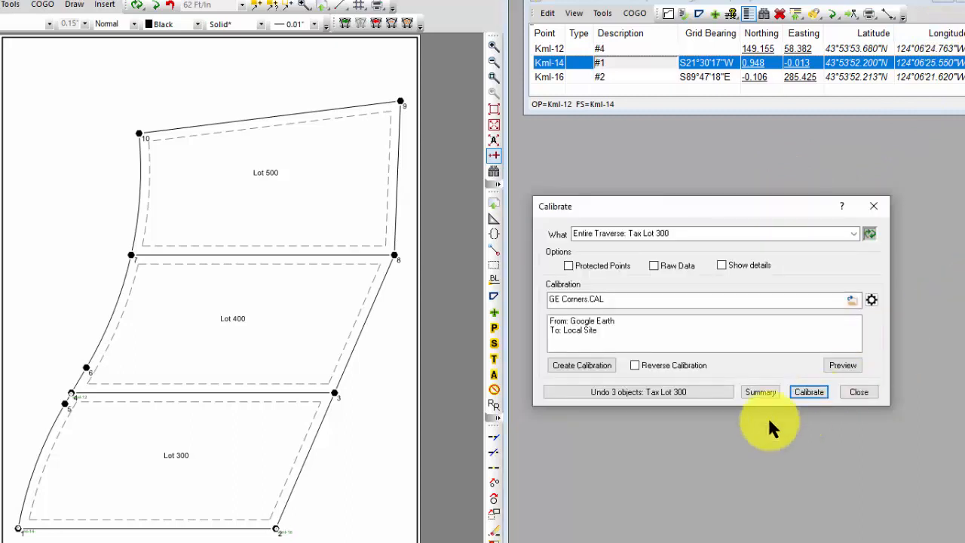
{"action": "left_click", "coordinate": [638, 387]}
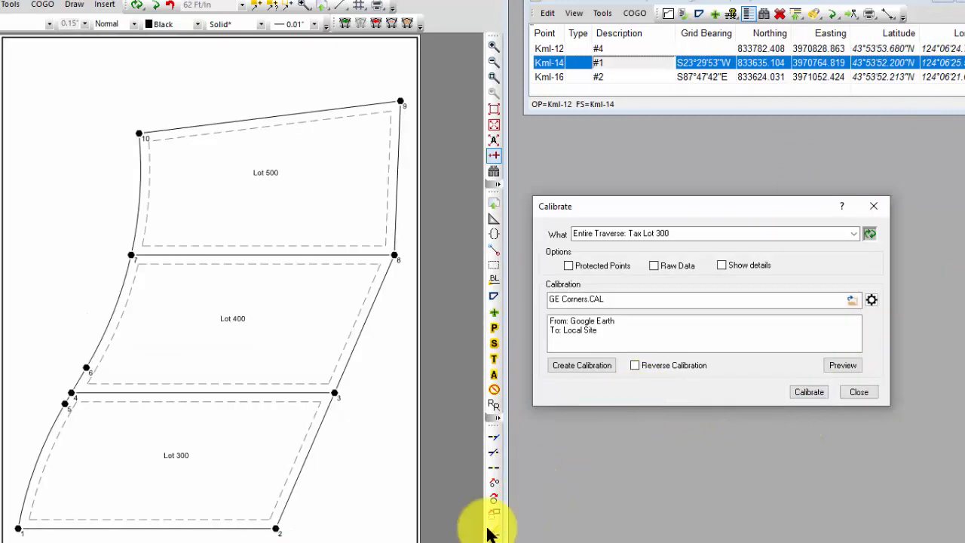
{"action": "left_click", "coordinate": [874, 206]}
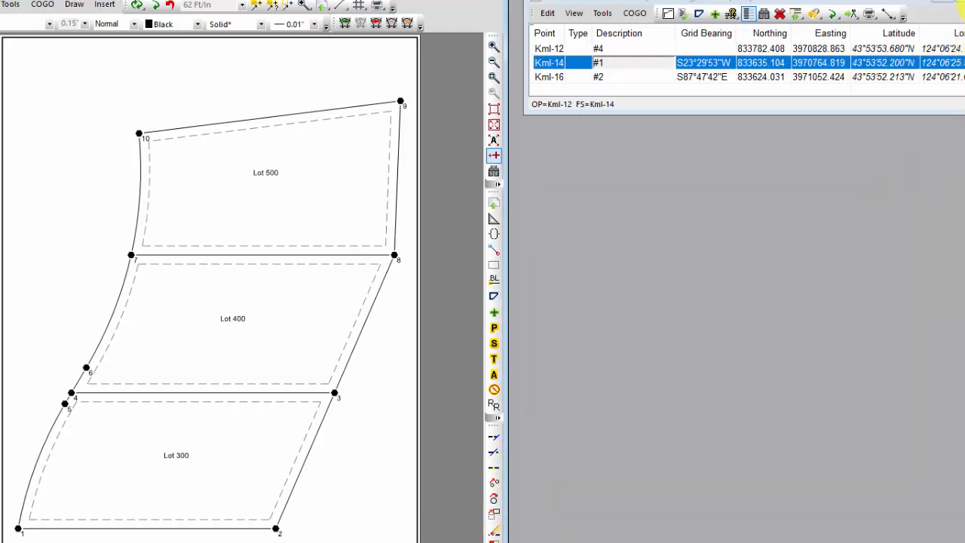
{"action": "left_click", "coordinate": [962, 8]}
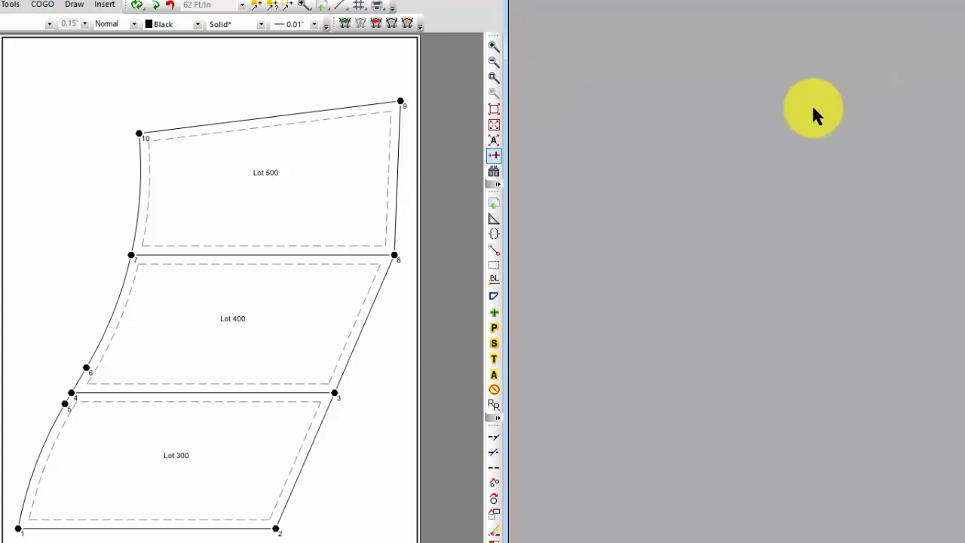
Set GE Corners.CAL as the survey's site calibration and apply it to geodetic points.
{"action": "left_click", "coordinate": [161, 17]}
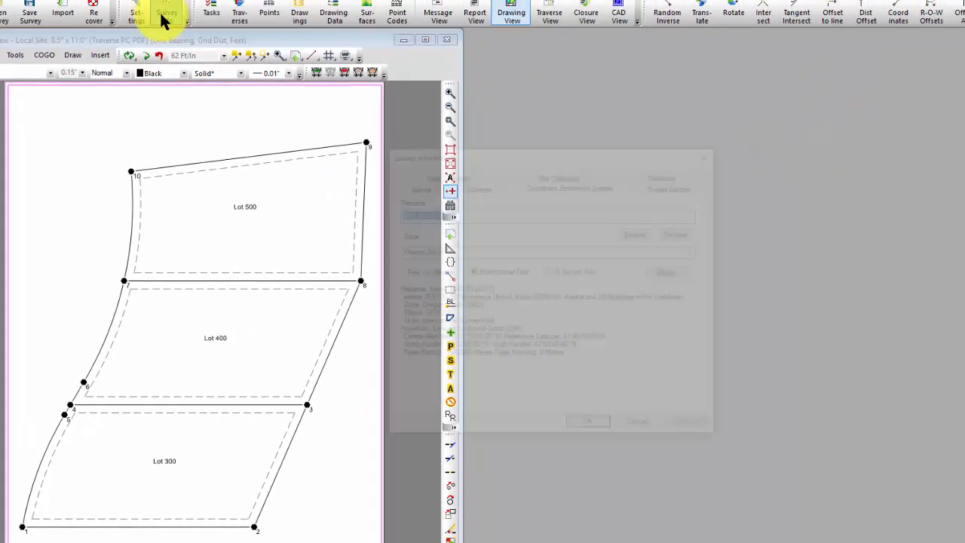
{"action": "left_click", "coordinate": [564, 176]}
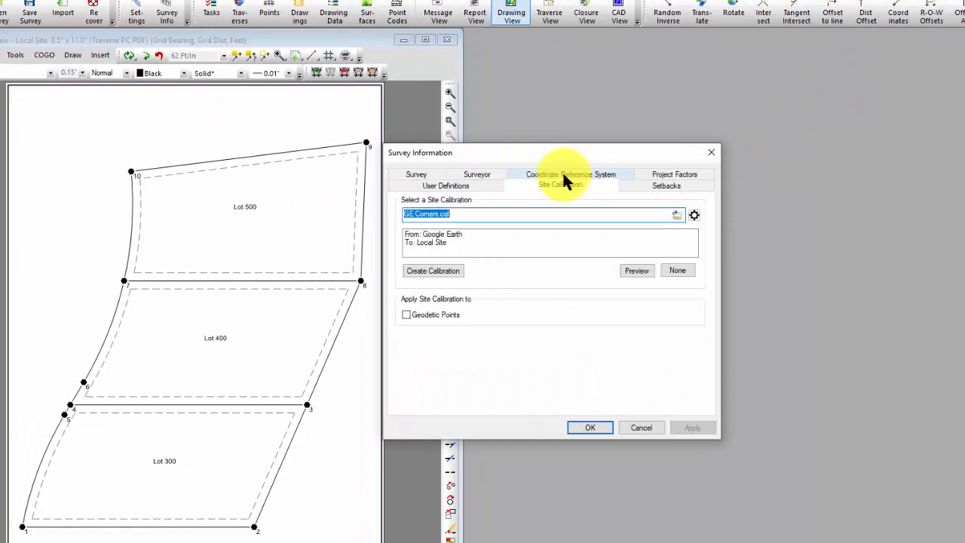
{"action": "left_click", "coordinate": [674, 216]}
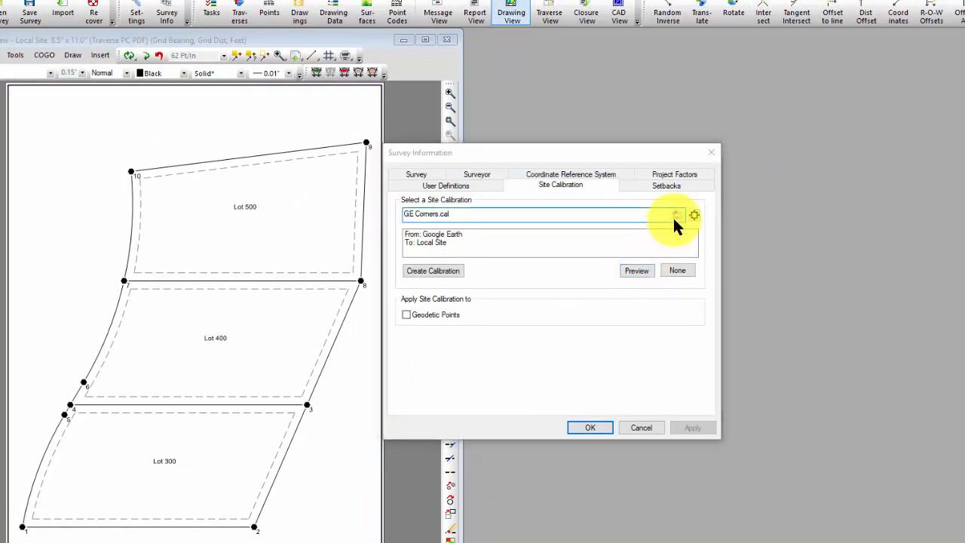
{"action": "double_click", "coordinate": [586, 190]}
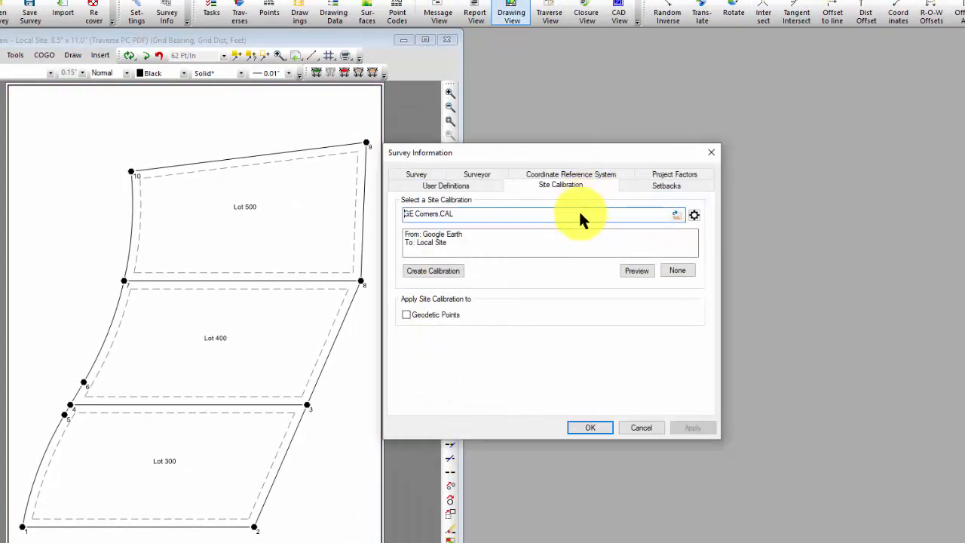
{"action": "left_click", "coordinate": [407, 315]}
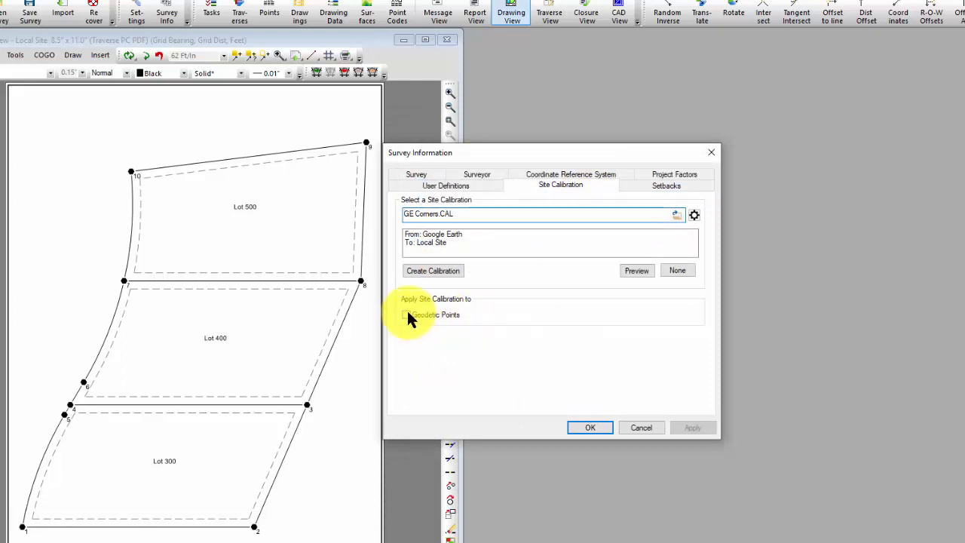
{"action": "left_click", "coordinate": [590, 428]}
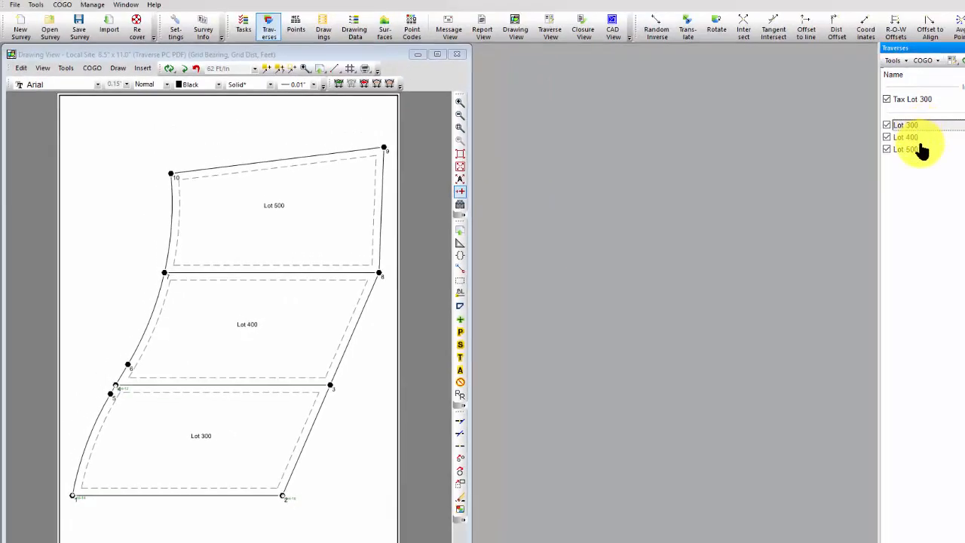
Start a Google KMZ export of the selected Lot 300, Lot 400 and Lot 500 traverses, saving the survey first.
{"action": "left_click", "coordinate": [920, 143], "text": "shift"}
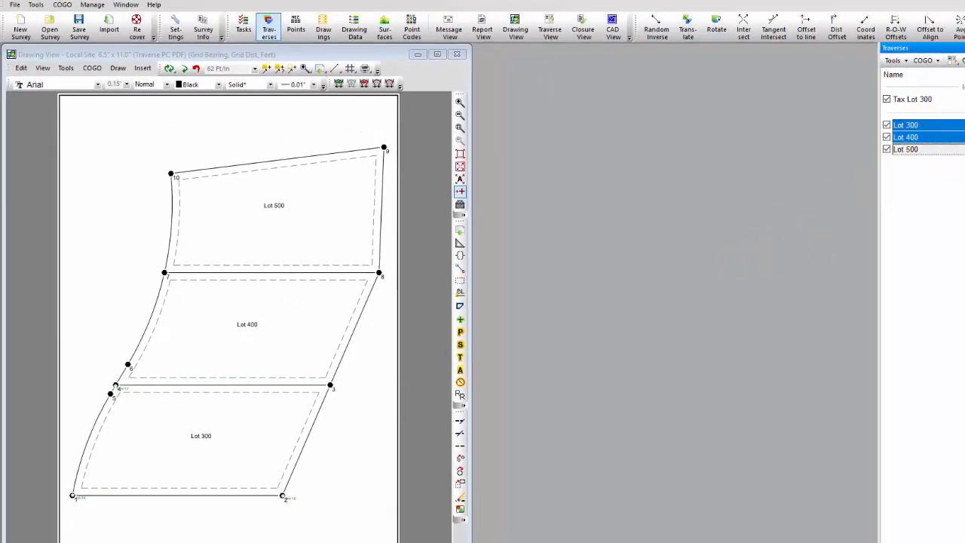
{"action": "left_click", "coordinate": [961, 261]}
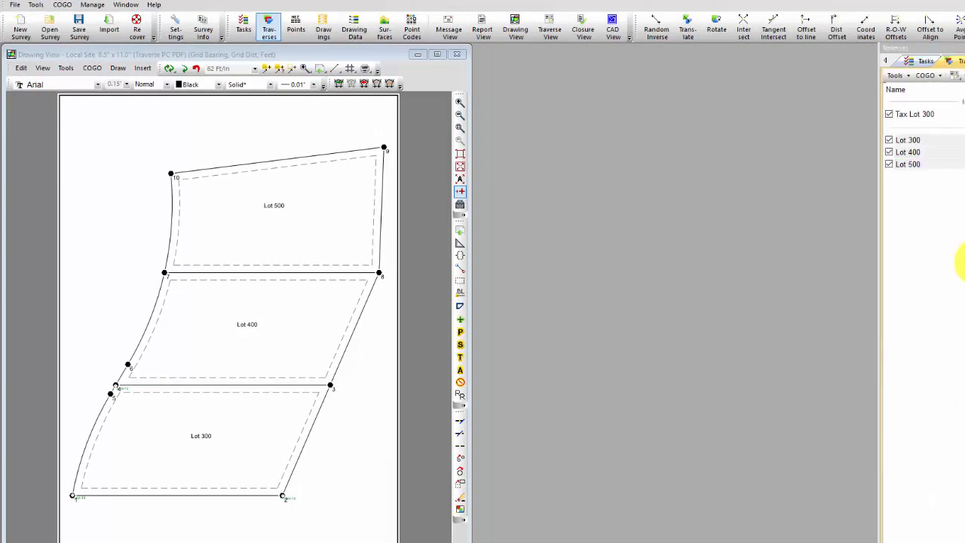
{"action": "left_click", "coordinate": [930, 140]}
{"action": "left_click", "coordinate": [939, 153], "text": "shift"}
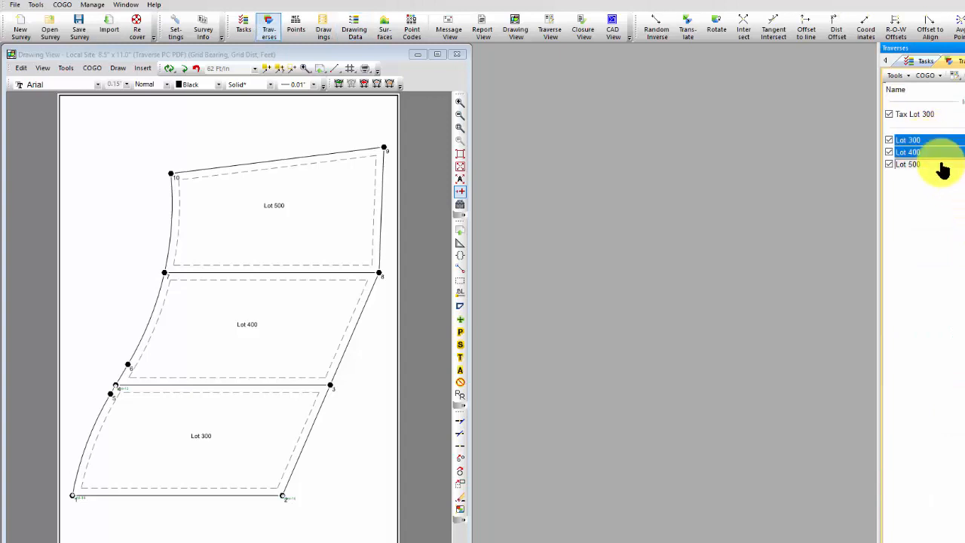
{"action": "left_click", "coordinate": [14, 6]}
{"action": "left_click", "coordinate": [36, 133]}
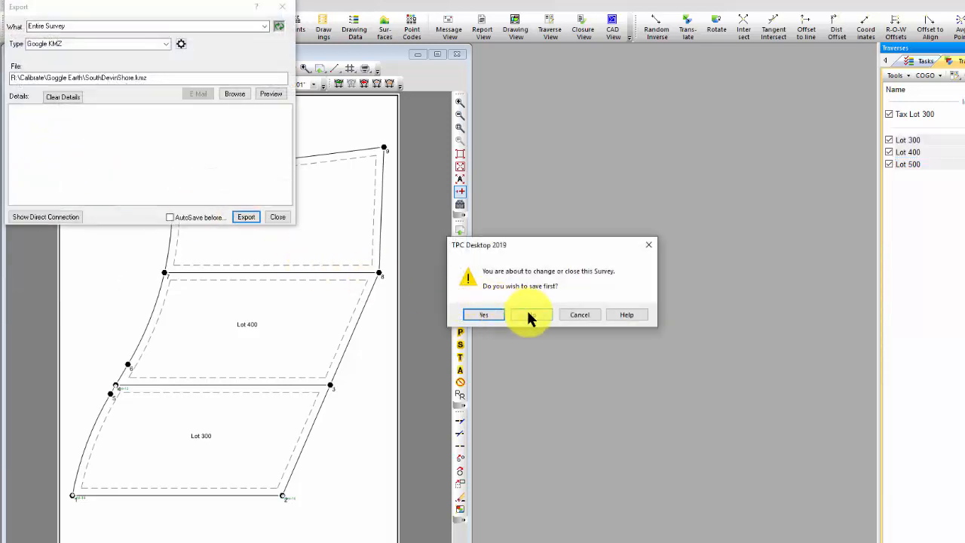
{"action": "left_click", "coordinate": [481, 314]}
{"action": "left_click_drag", "start_coordinate": [128, 12], "coordinate": [453, 172]}
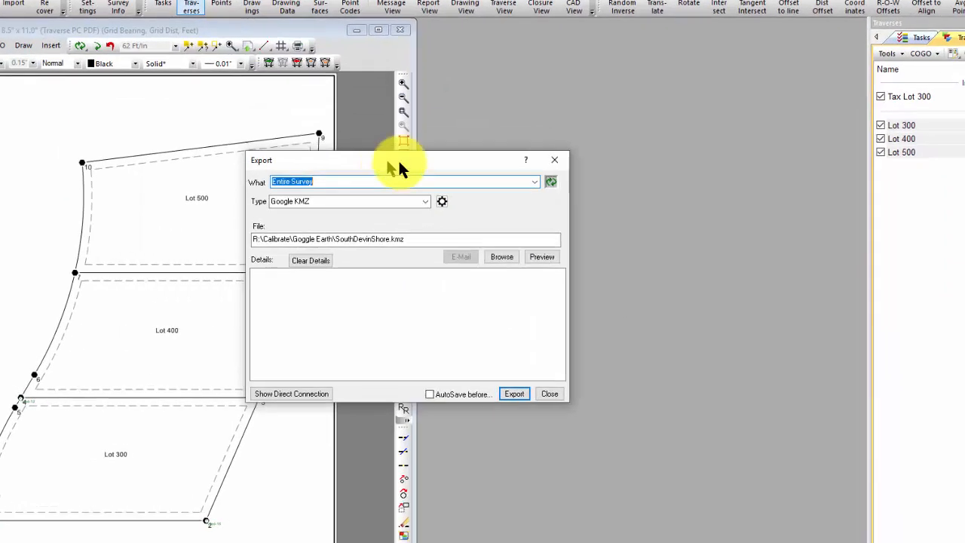
{"action": "left_click", "coordinate": [608, 190]}
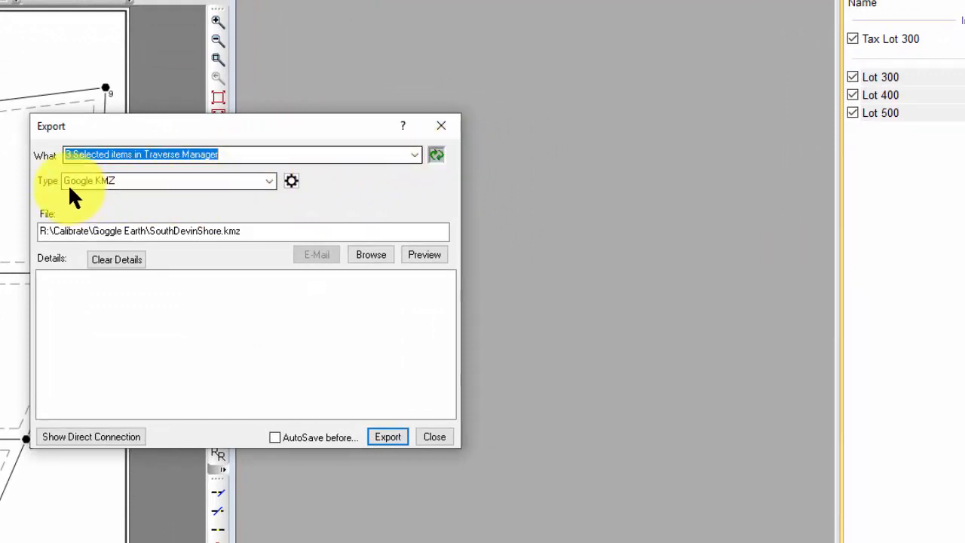
Export the three lots to SouthDevinShore Lots.kmz with the existing KMZ settings, overwriting the previous file.
{"action": "left_click", "coordinate": [223, 231]}
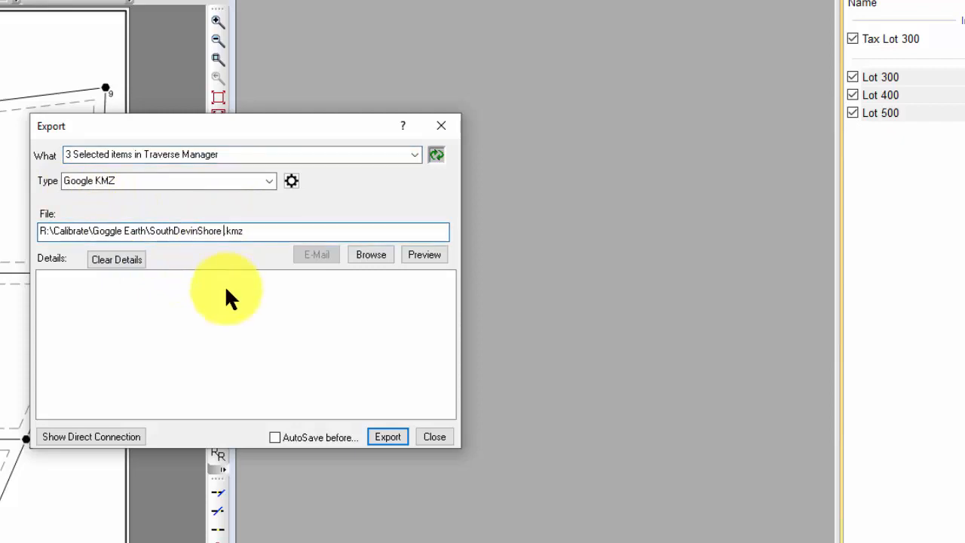
{"action": "type", "text": "Lots"}
{"action": "left_click", "coordinate": [389, 437]}
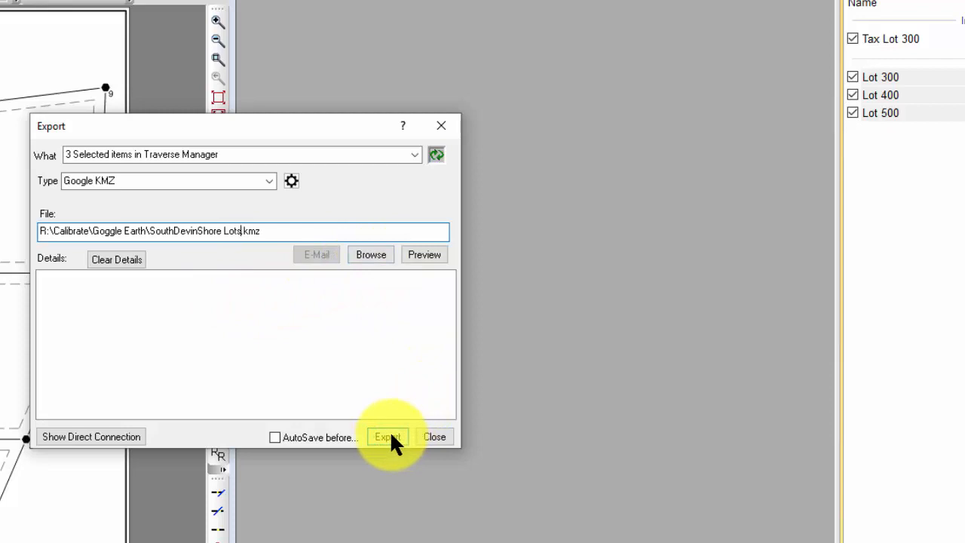
{"action": "left_click", "coordinate": [291, 181]}
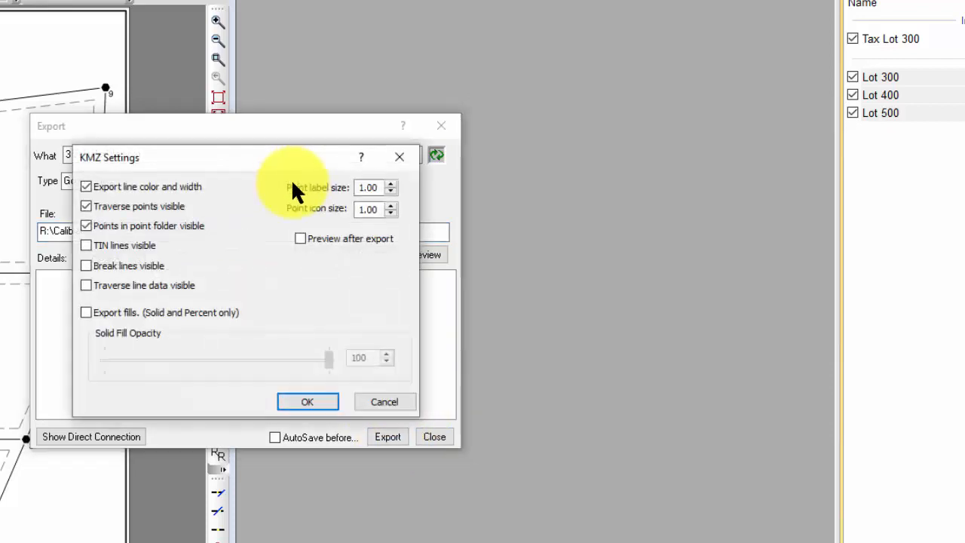
{"action": "left_click", "coordinate": [309, 400]}
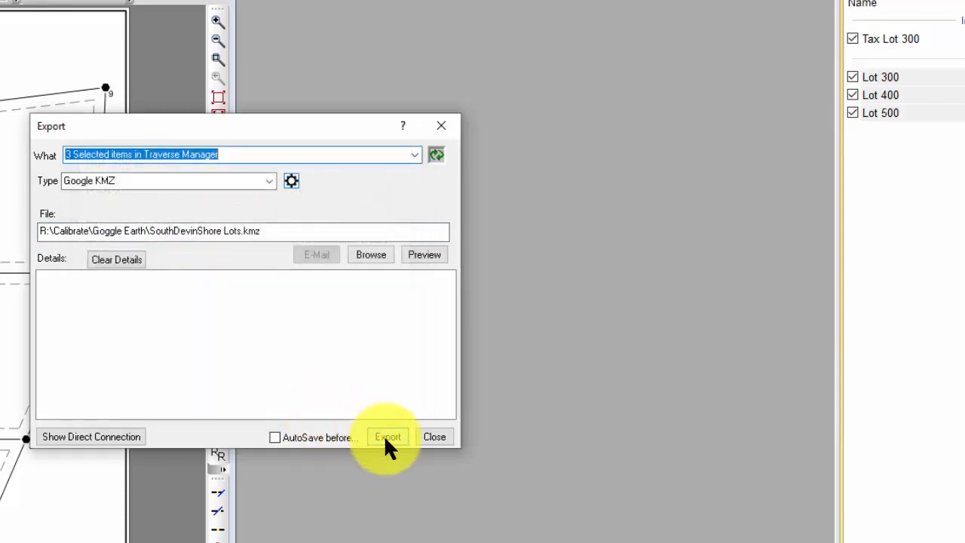
{"action": "left_click", "coordinate": [384, 436]}
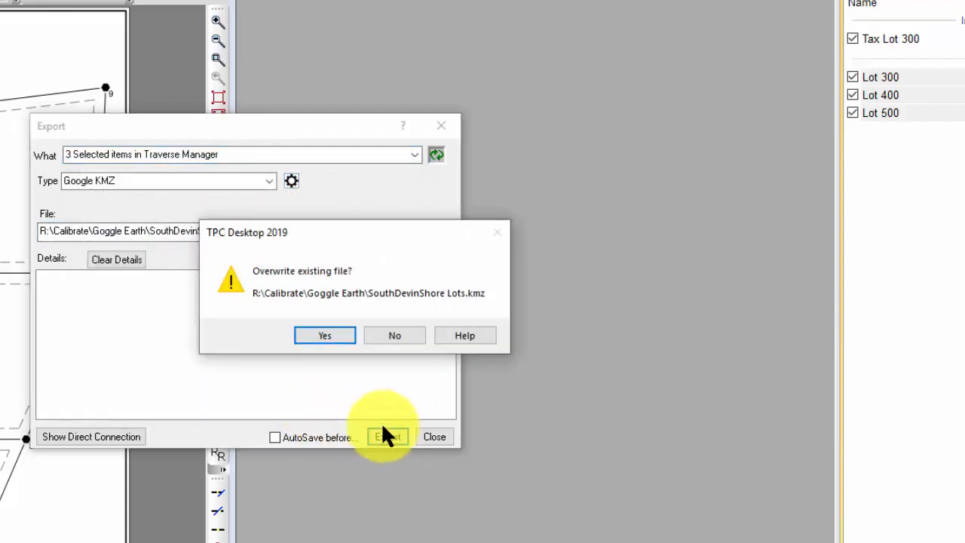
{"action": "left_click", "coordinate": [326, 336]}
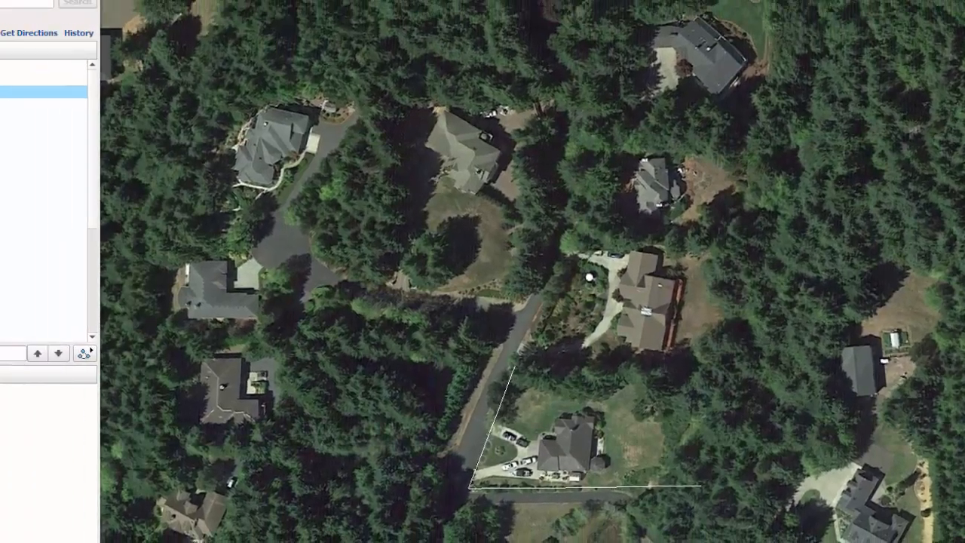
Switch to Google Earth Pro, open SouthDevinShore Lots.kmz and inspect the lots over the imagery.
{"action": "left_click", "coordinate": [13, 20]}
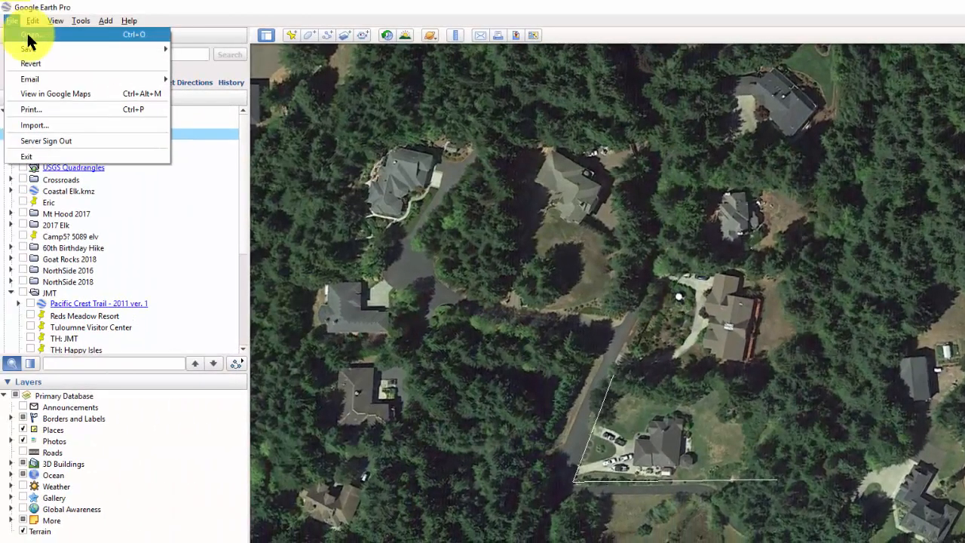
{"action": "left_click", "coordinate": [31, 34]}
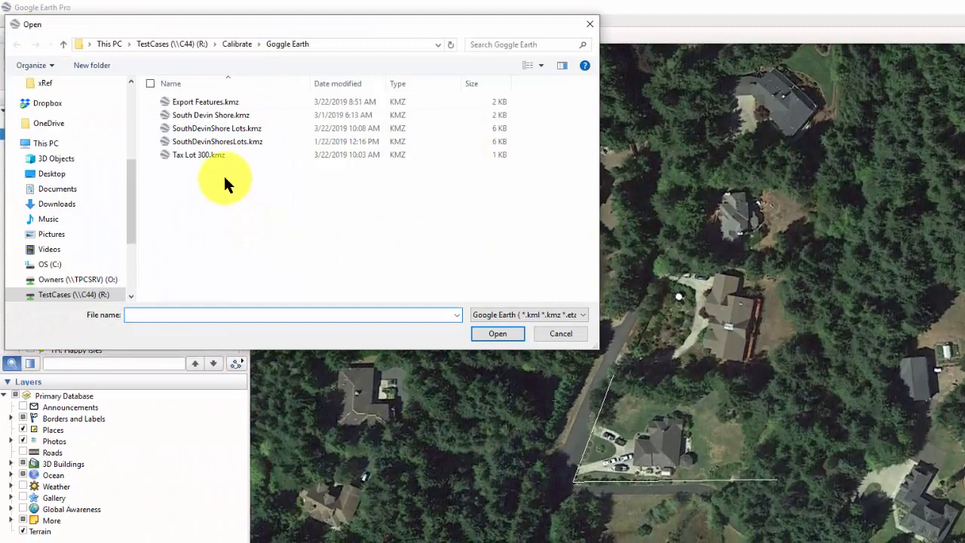
{"action": "double_click", "coordinate": [216, 129]}
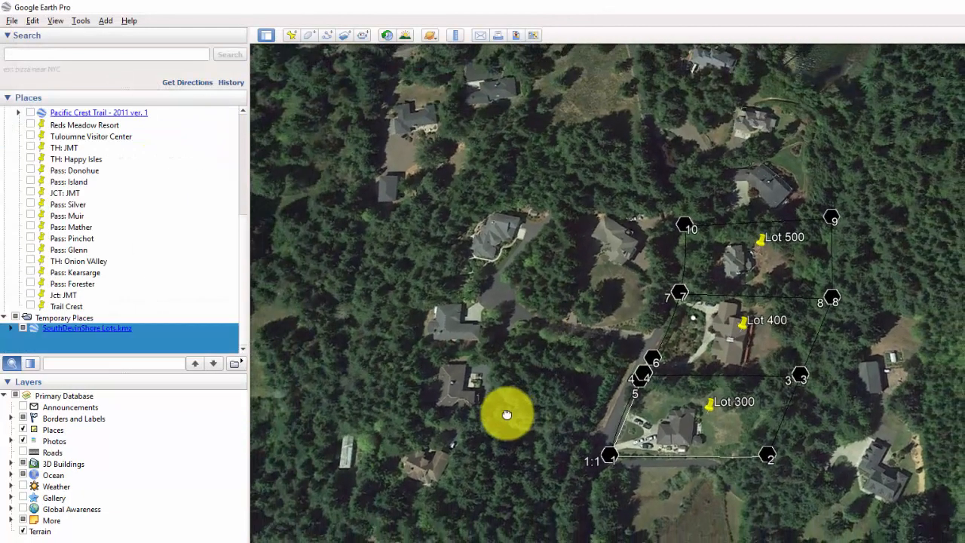
{"action": "scroll", "coordinate": [507, 414], "scroll_direction": "up", "scroll_amount": 4}
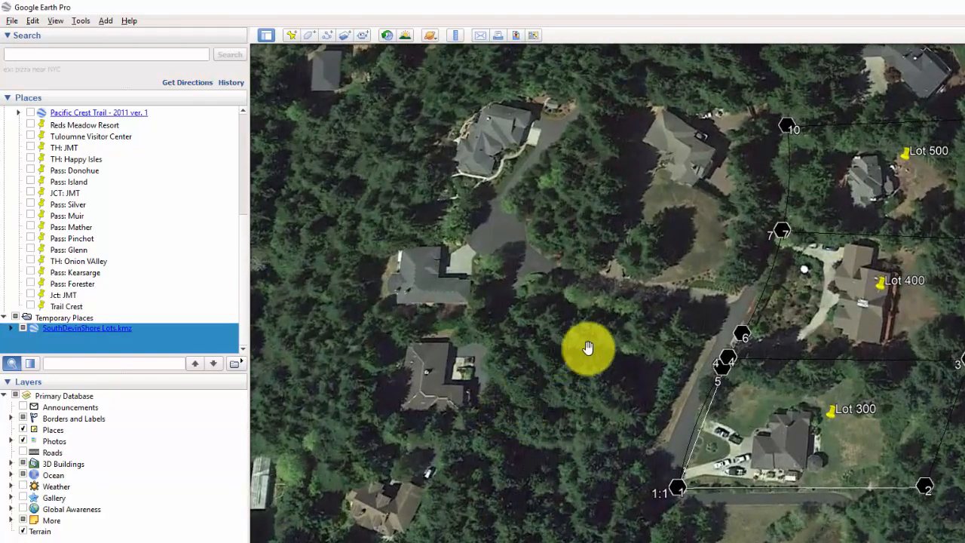
{"action": "left_click_drag", "start_coordinate": [586, 349], "coordinate": [419, 411]}
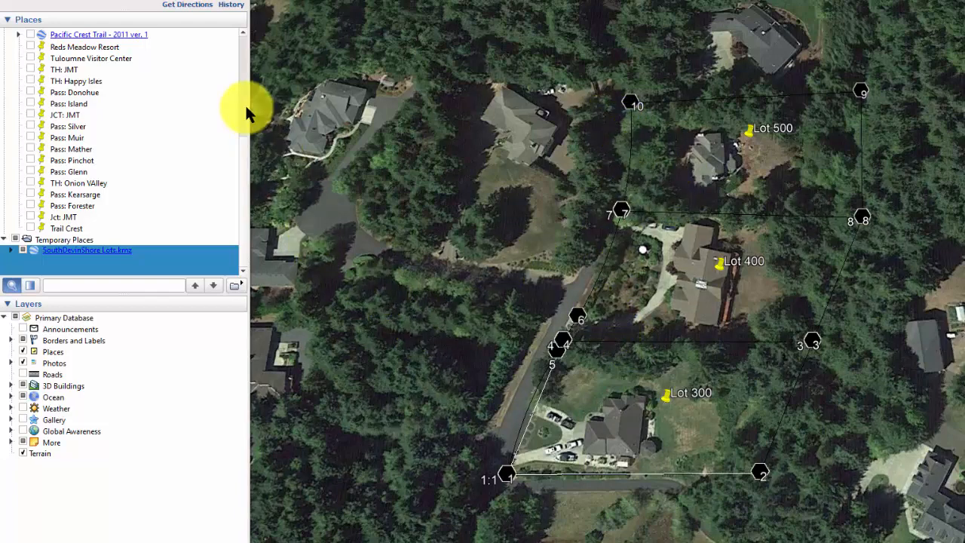
Show the Export Features folder of South Devin Shore.kmz and save it over the existing Export Features.kmz.
{"action": "scroll", "coordinate": [246, 113], "scroll_direction": "up", "scroll_amount": 5}
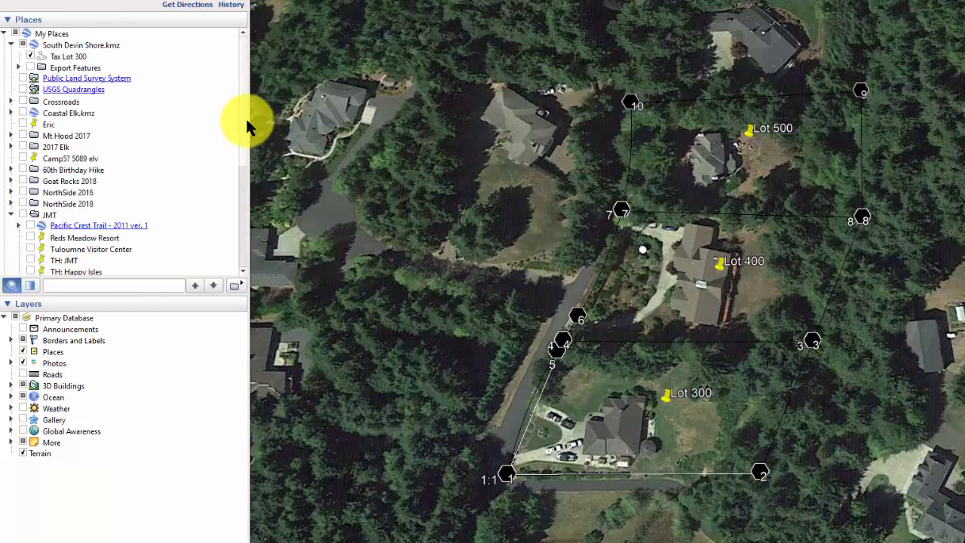
{"action": "left_click", "coordinate": [30, 68]}
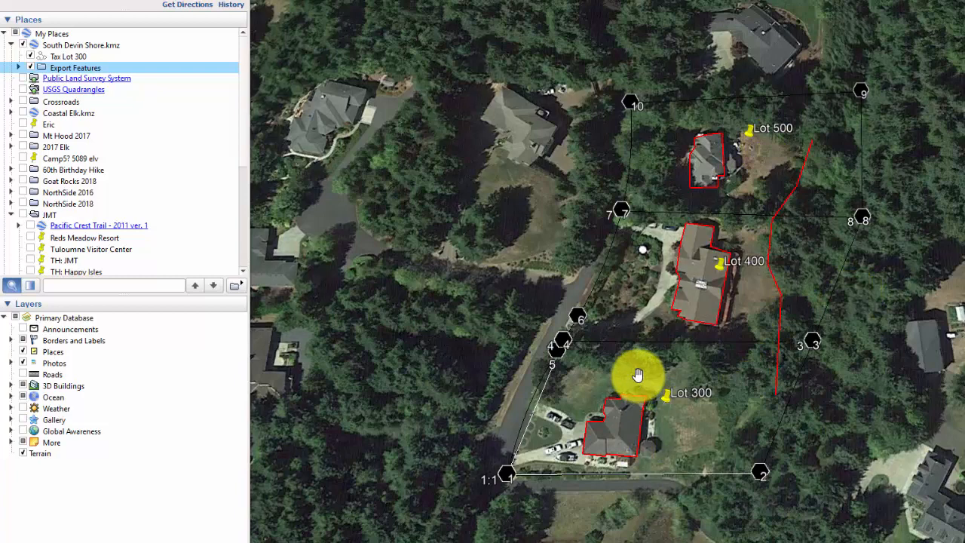
{"action": "right_click", "coordinate": [92, 72]}
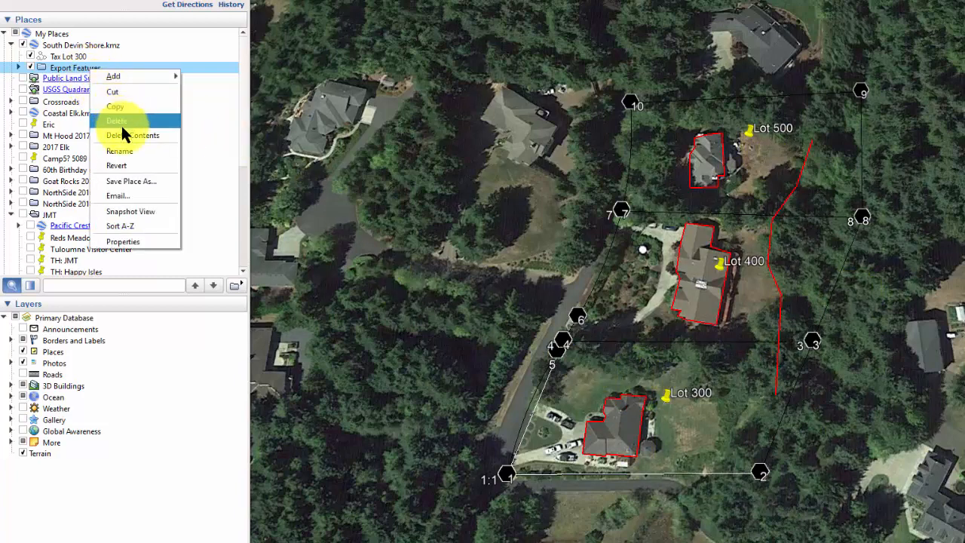
{"action": "left_click", "coordinate": [125, 180]}
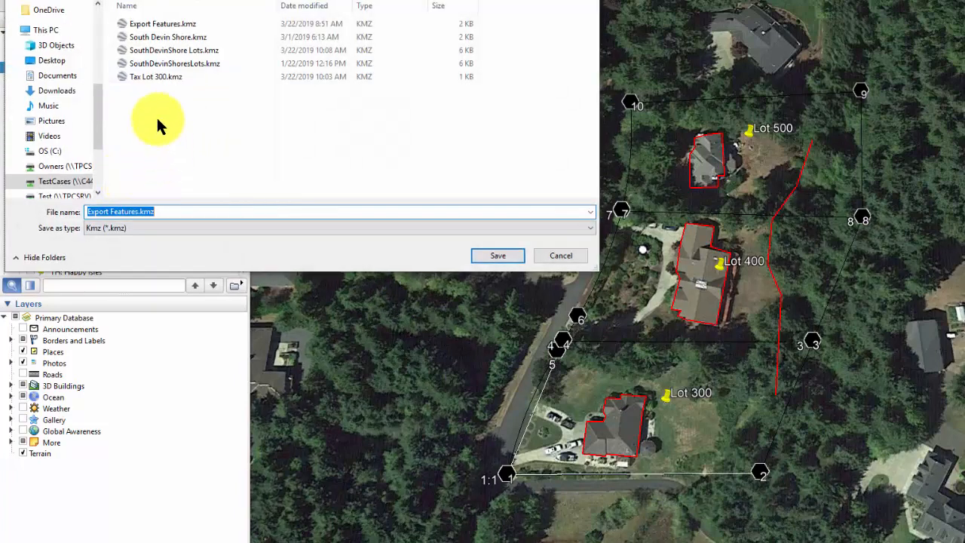
{"action": "left_click", "coordinate": [494, 255]}
{"action": "left_click", "coordinate": [623, 254]}
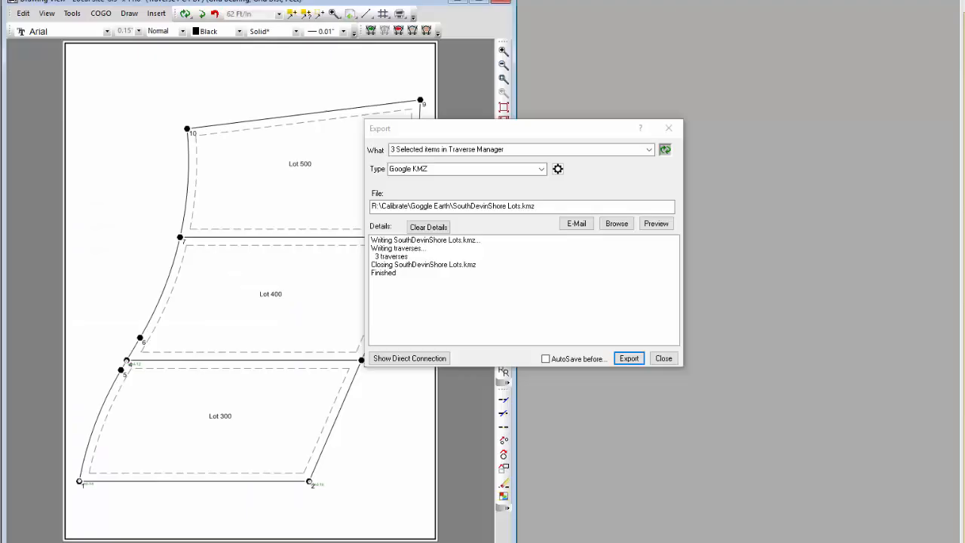
Import Export Features.kmz without saving the survey first, and show the East Break, House 500, House 300 and House 400 traverses in the drawing.
{"action": "left_click", "coordinate": [669, 127]}
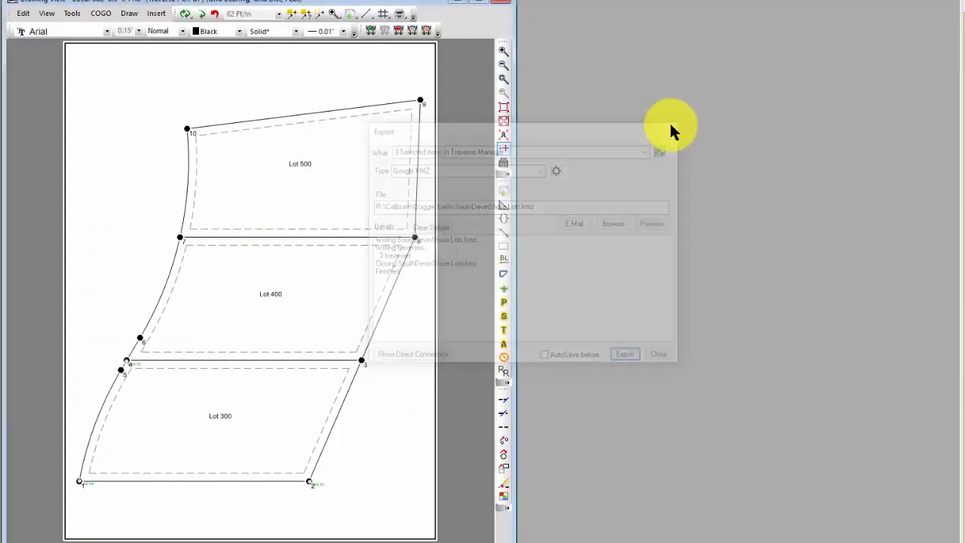
{"action": "left_click", "coordinate": [2, 13]}
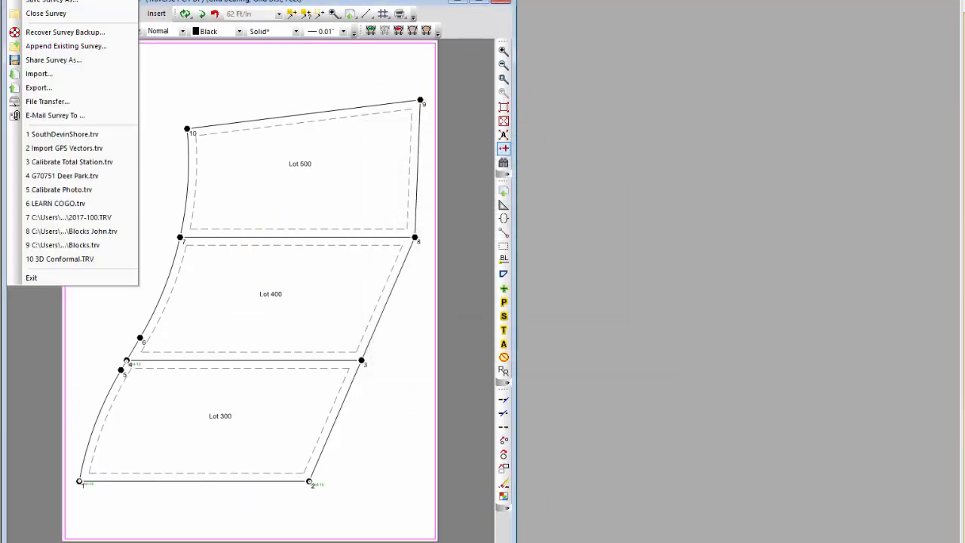
{"action": "left_click", "coordinate": [44, 70]}
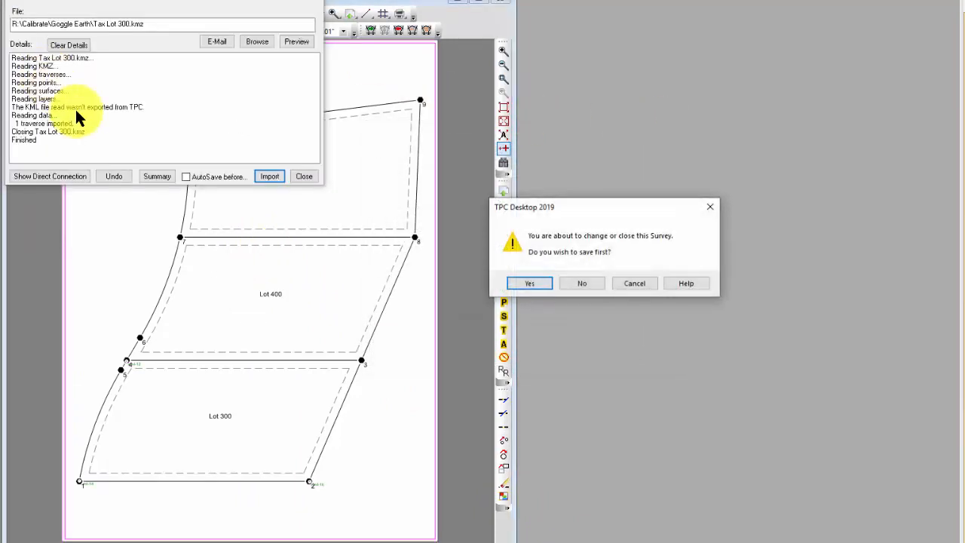
{"action": "left_click", "coordinate": [579, 284]}
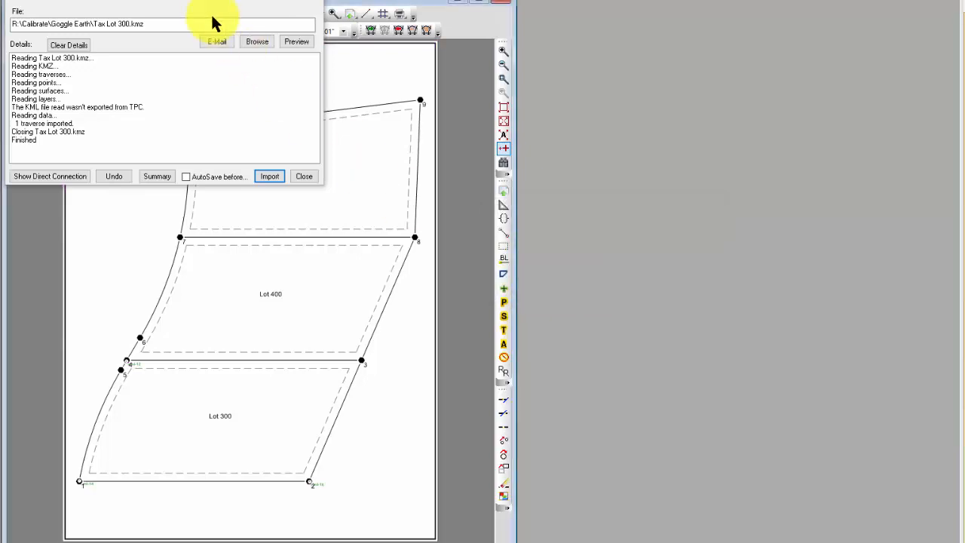
{"action": "left_click", "coordinate": [252, 40]}
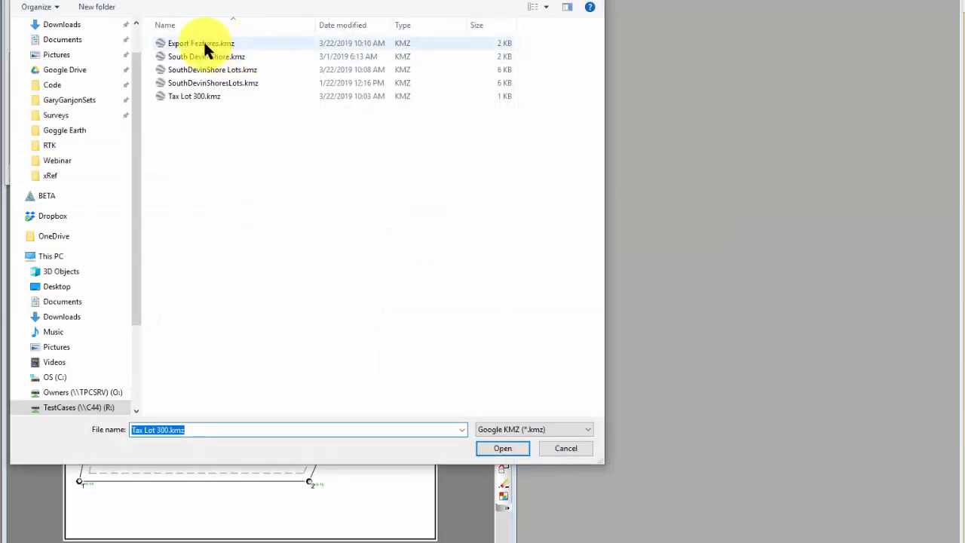
{"action": "double_click", "coordinate": [204, 43]}
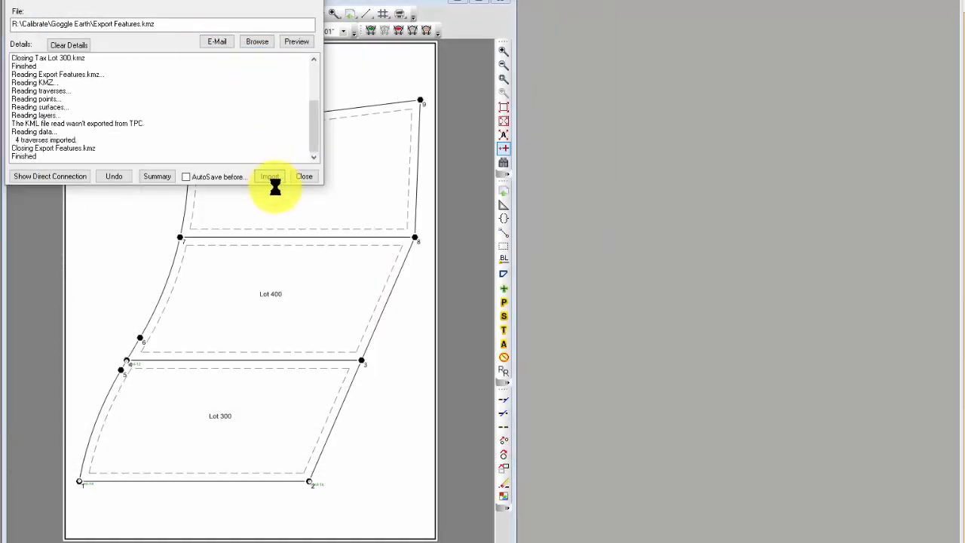
{"action": "left_click", "coordinate": [313, 2]}
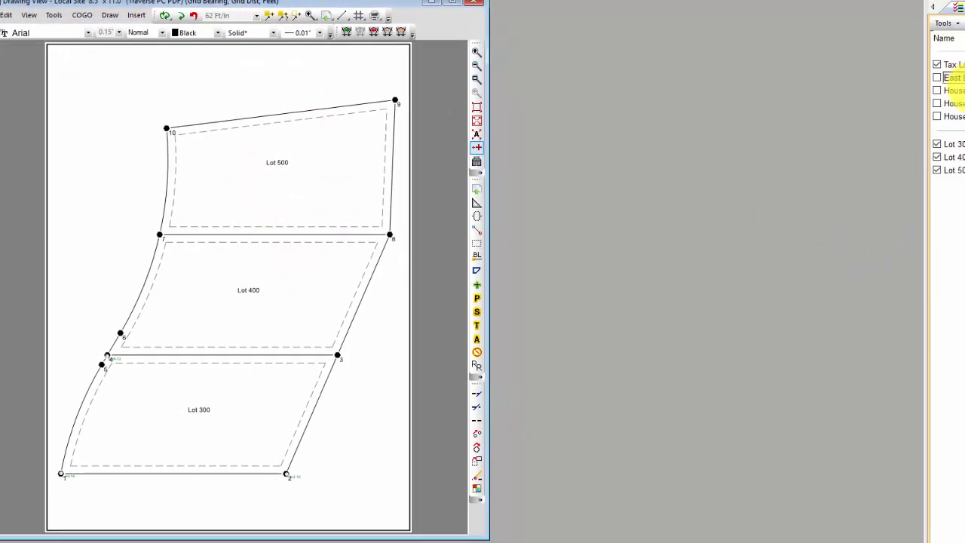
{"action": "left_click", "coordinate": [956, 116], "text": "shift"}
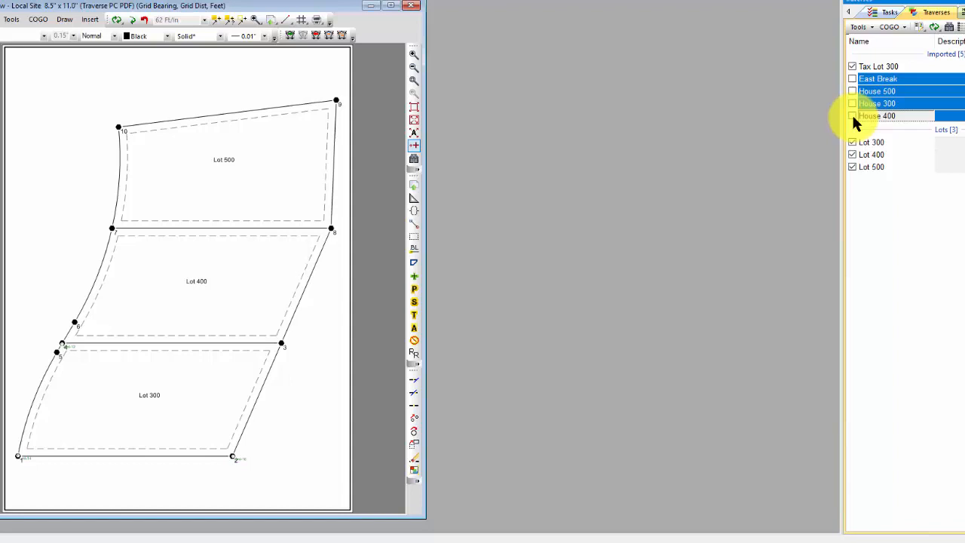
{"action": "left_click", "coordinate": [852, 115]}
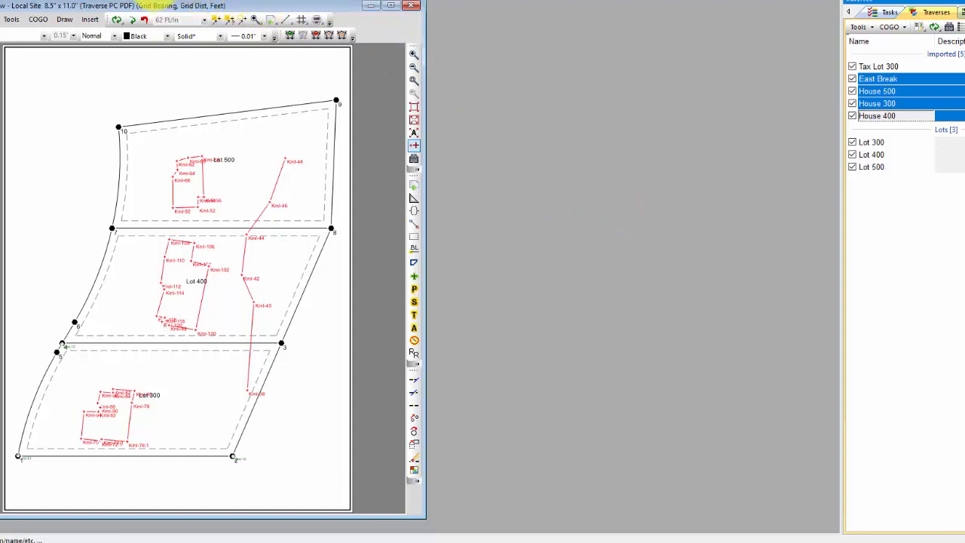
Stop applying the GE Corners site calibration to geodetic points and fit the whole drawing to the page.
{"action": "left_click", "coordinate": [155, 0]}
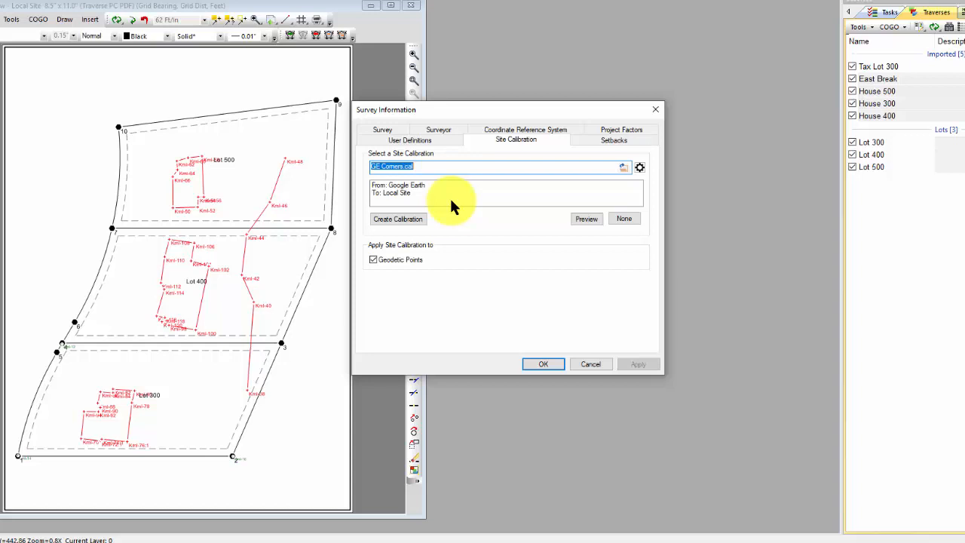
{"action": "left_click", "coordinate": [370, 258]}
{"action": "left_click", "coordinate": [531, 359]}
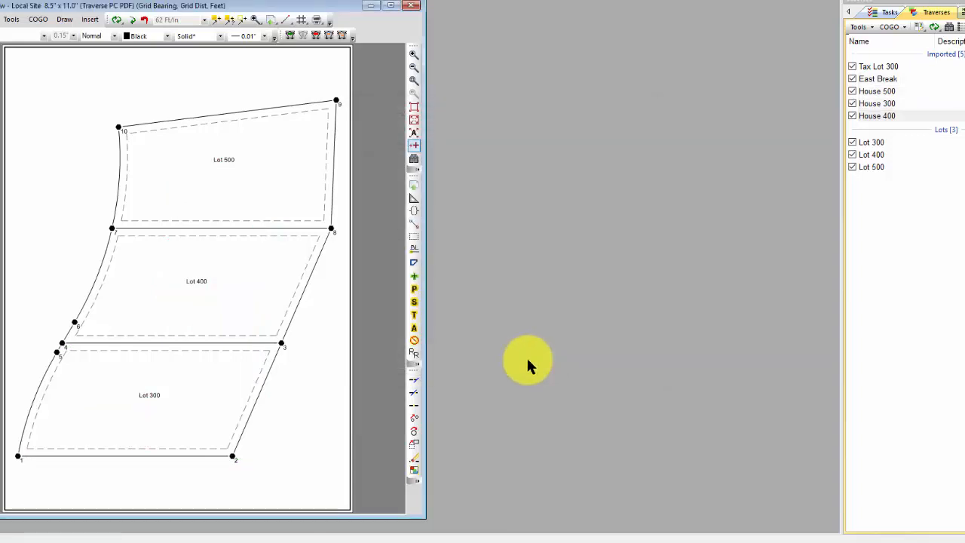
{"action": "left_click", "coordinate": [414, 119]}
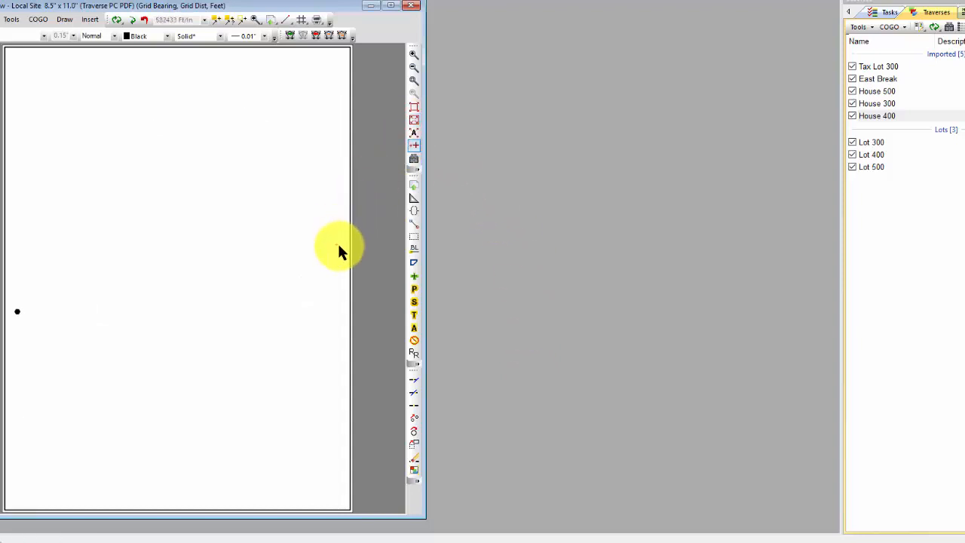
{"action": "mouse_move", "coordinate": [338, 247]}
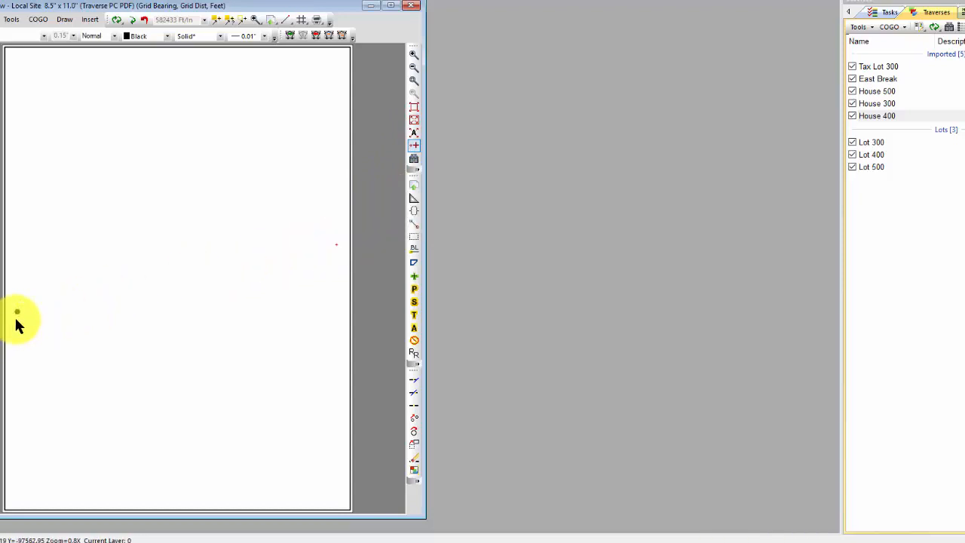
Apply the GE Corners site calibration to geodetic points again and refit the drawing to the page.
{"action": "left_click", "coordinate": [243, 18]}
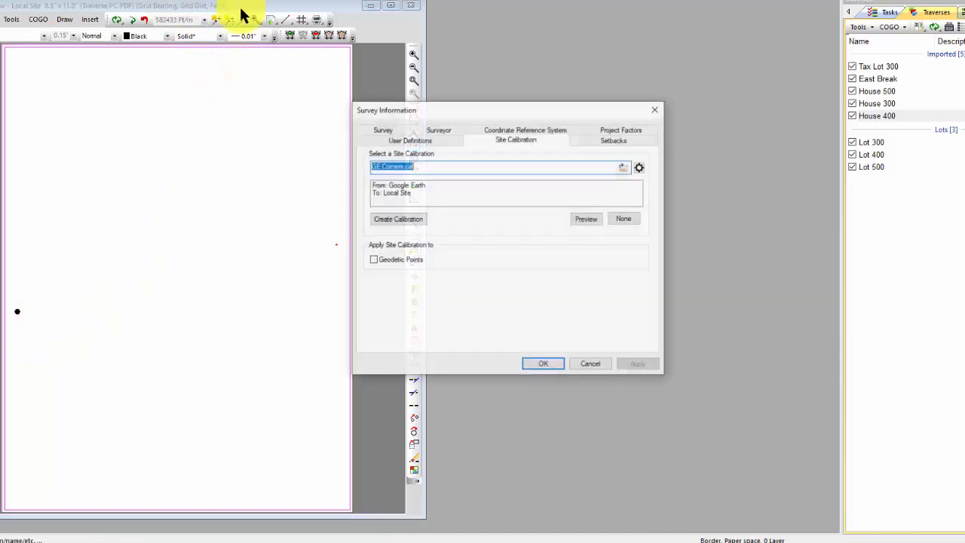
{"action": "left_click", "coordinate": [374, 260]}
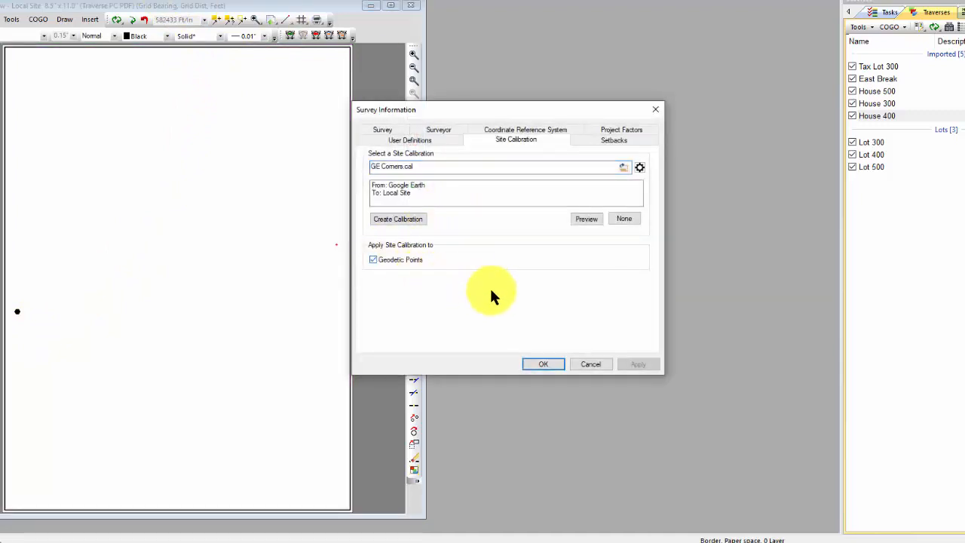
{"action": "left_click", "coordinate": [541, 365]}
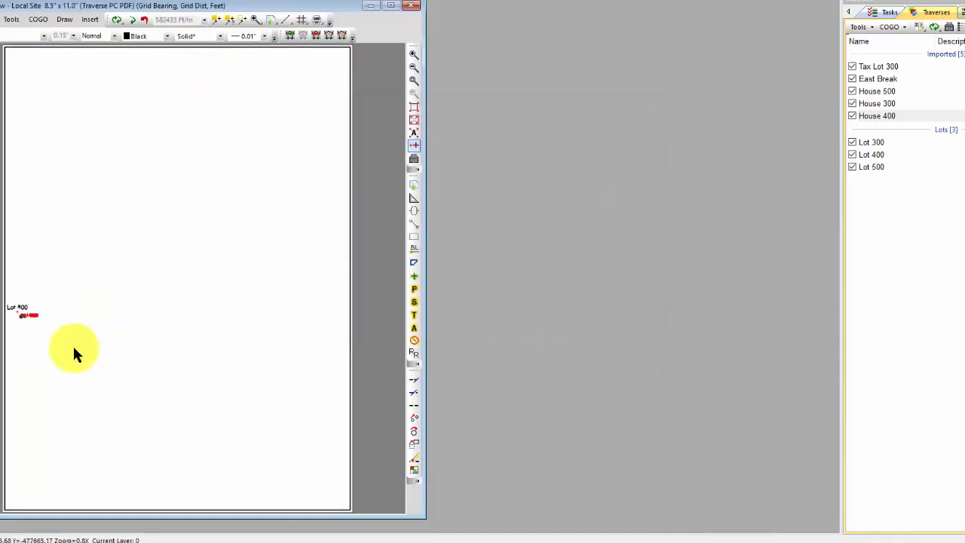
{"action": "left_click", "coordinate": [415, 119]}
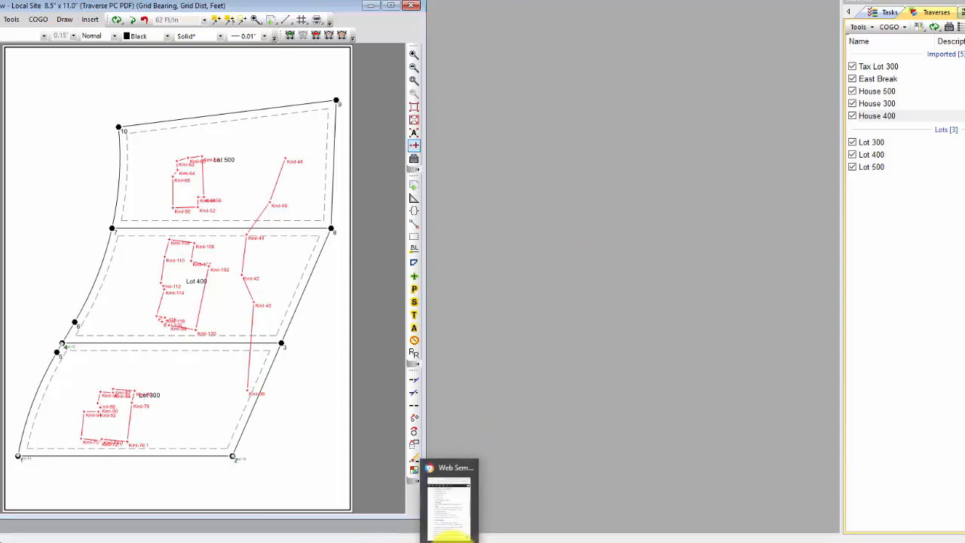
Switch to the web seminar page in the browser, review the outline topics and return to TPC Desktop.
{"action": "left_click", "coordinate": [453, 475]}
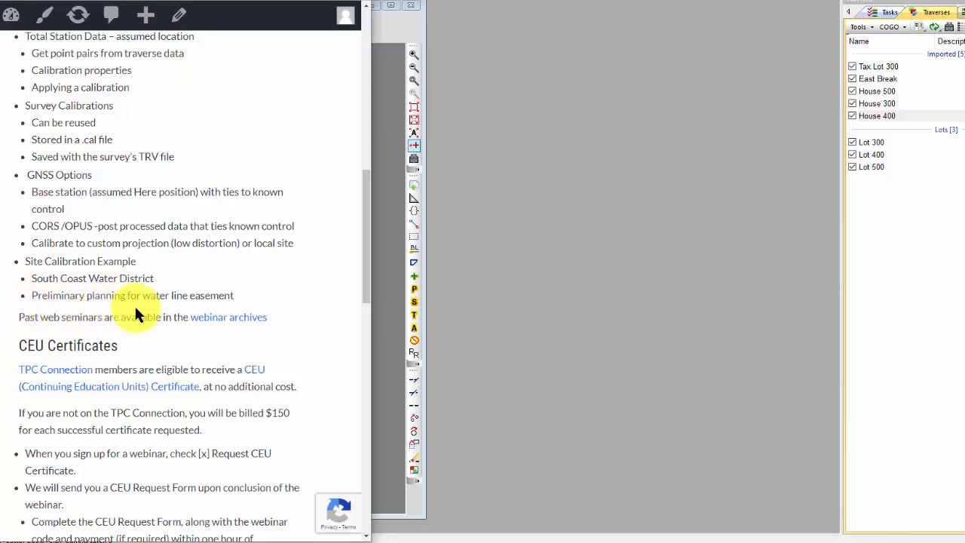
{"action": "left_click_drag", "start_coordinate": [362, 237], "coordinate": [363, 202]}
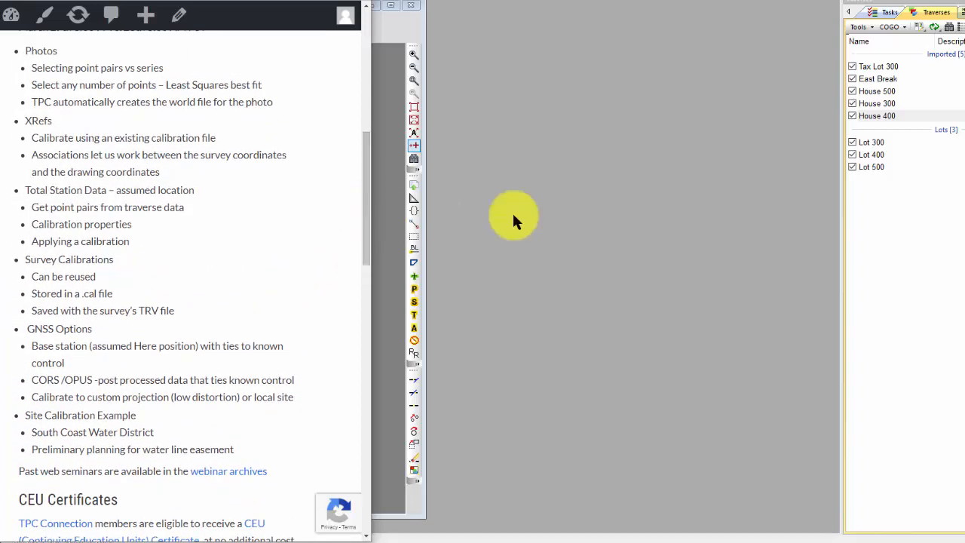
{"action": "left_click", "coordinate": [572, 198]}
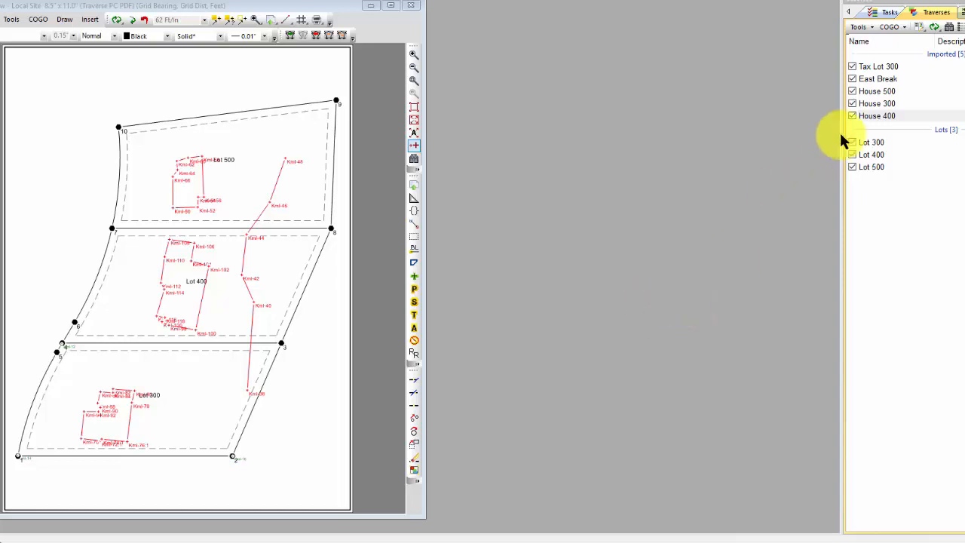
Inspect the results and horizontal transformation options of the survey's first Tax Lot 300 calibration, leaving its properties unchanged.
{"action": "left_click", "coordinate": [964, 1]}
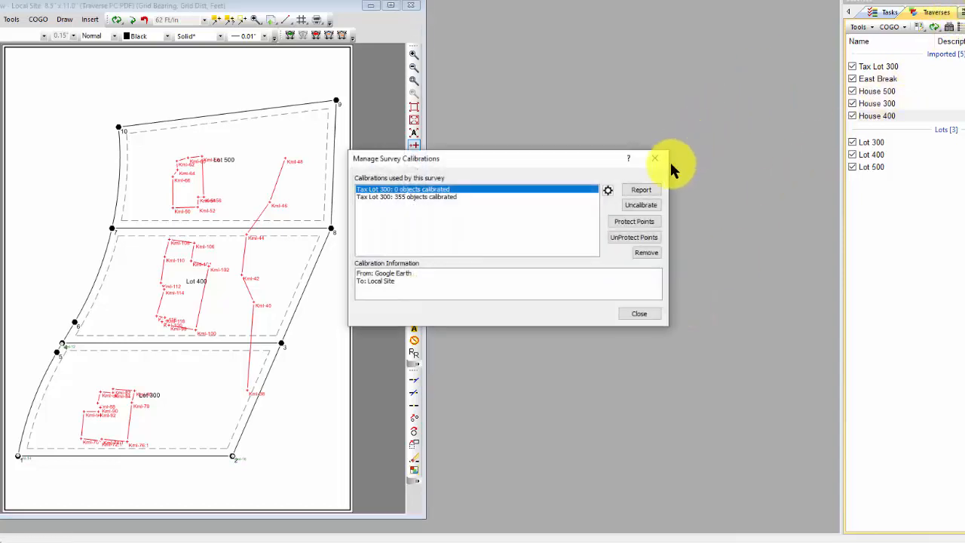
{"action": "left_click", "coordinate": [608, 190]}
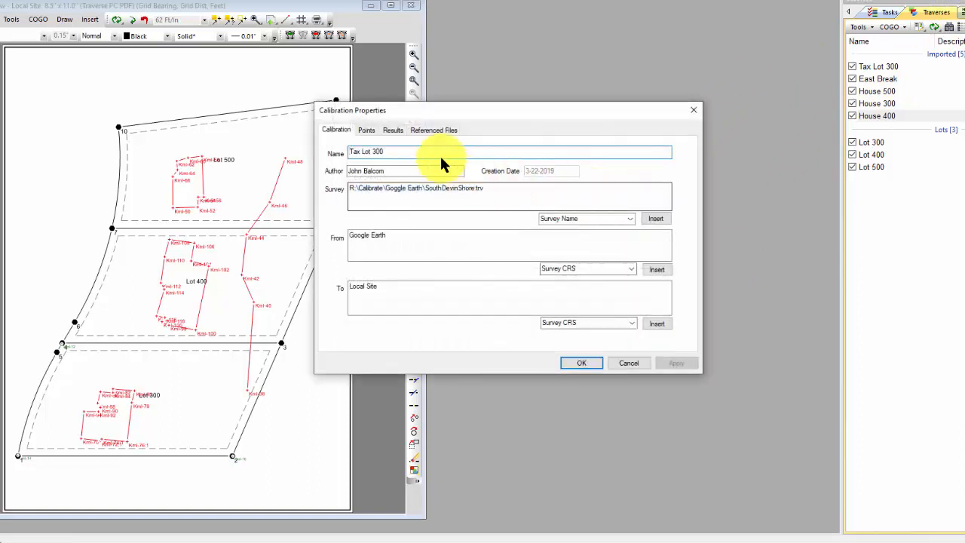
{"action": "left_click", "coordinate": [396, 131]}
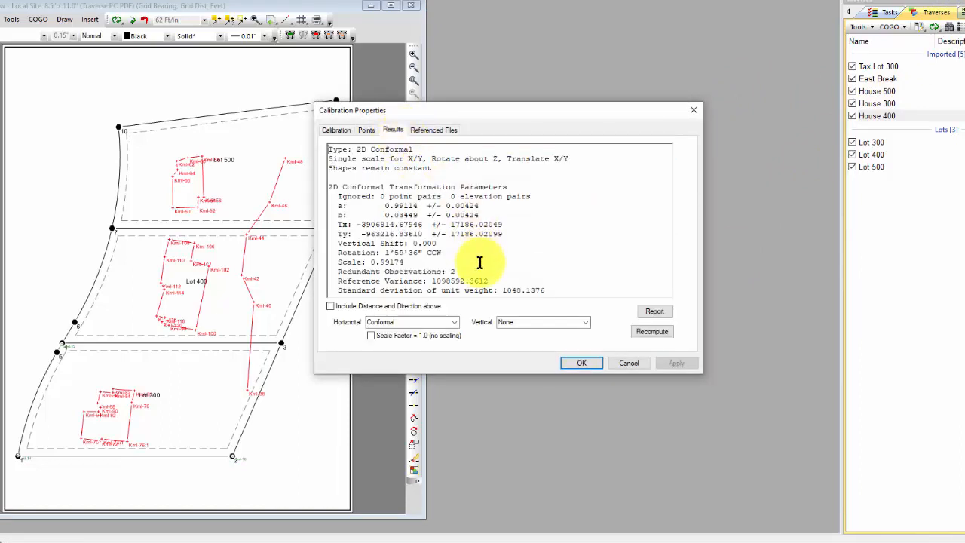
{"action": "left_click", "coordinate": [455, 322]}
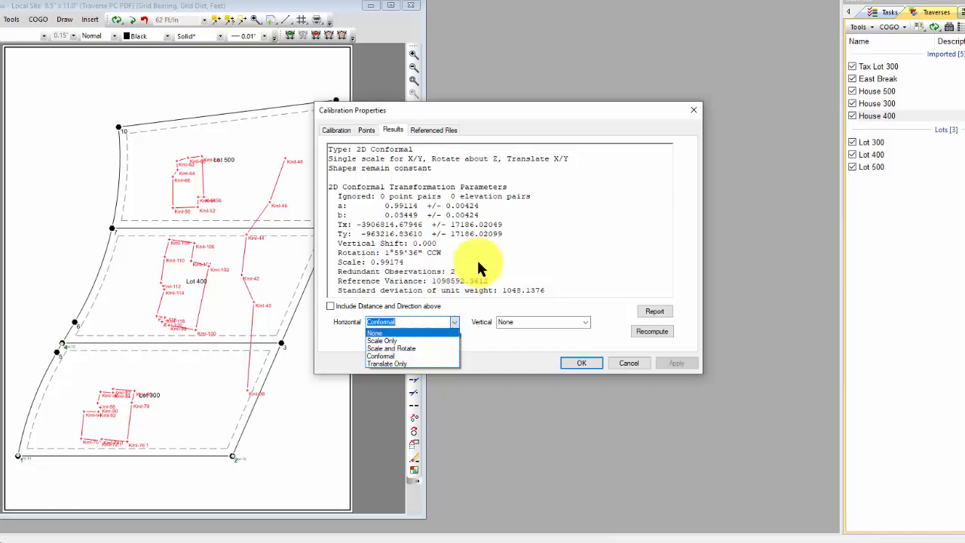
{"action": "left_click", "coordinate": [693, 110]}
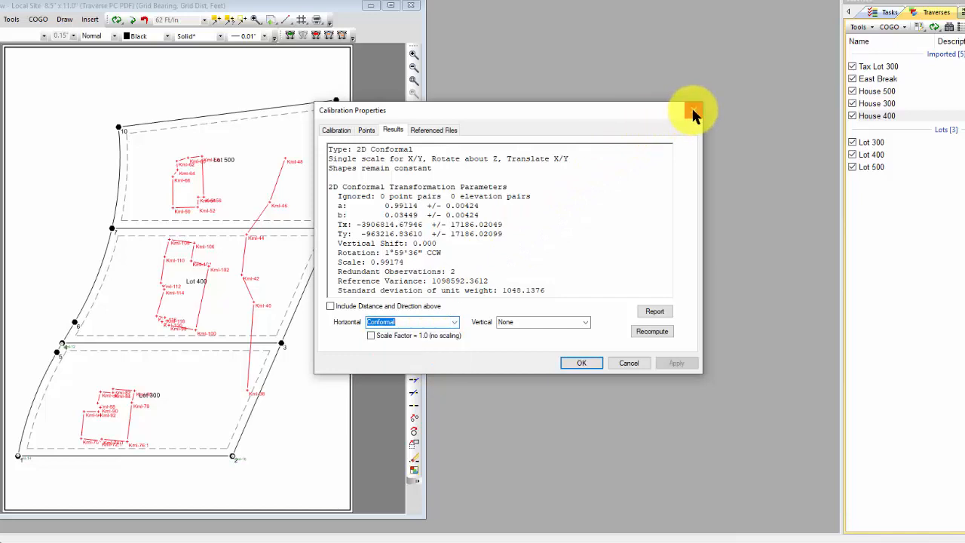
{"action": "left_click", "coordinate": [692, 112]}
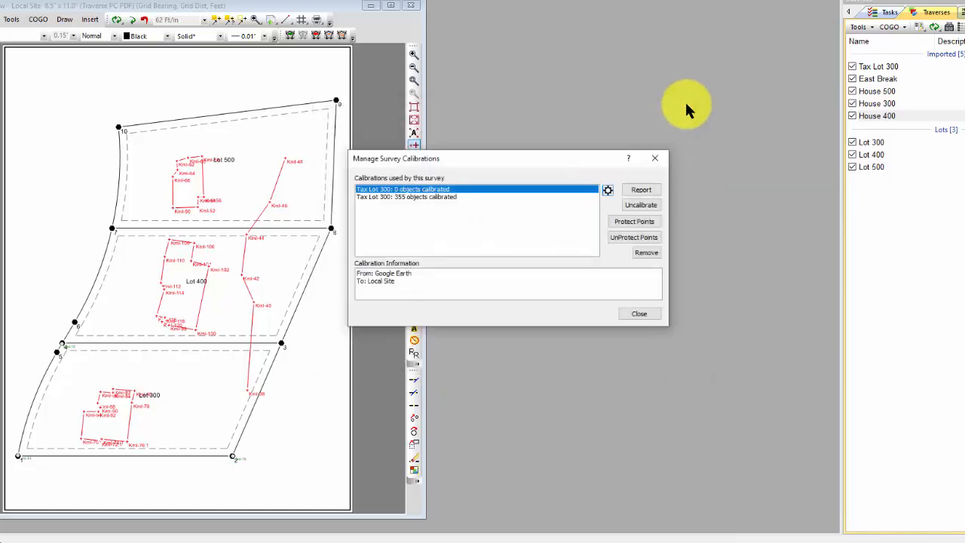
{"action": "left_click", "coordinate": [655, 162]}
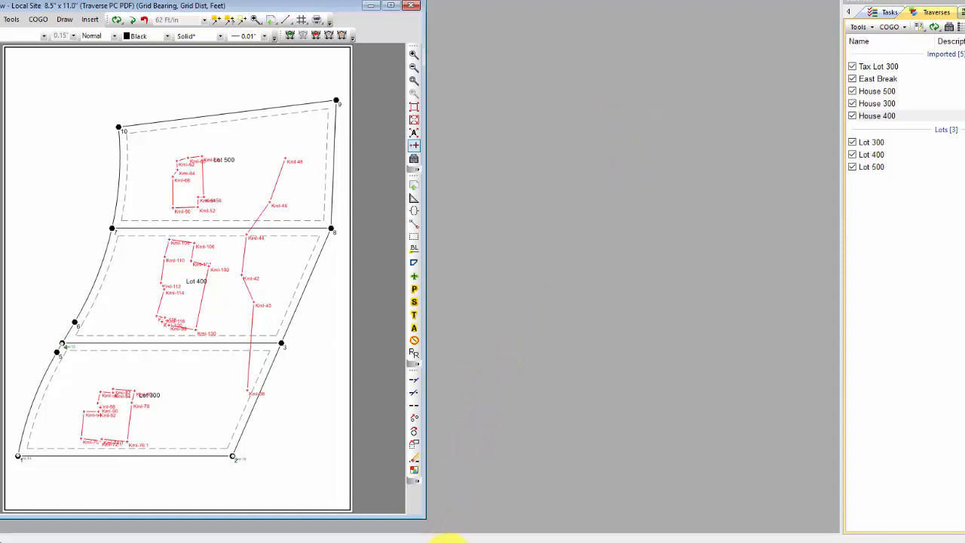
Switch to the browser, read the seminar outline's GNSS Options and Site Calibration Example topics, and return to TPC Desktop.
{"action": "left_click", "coordinate": [442, 537]}
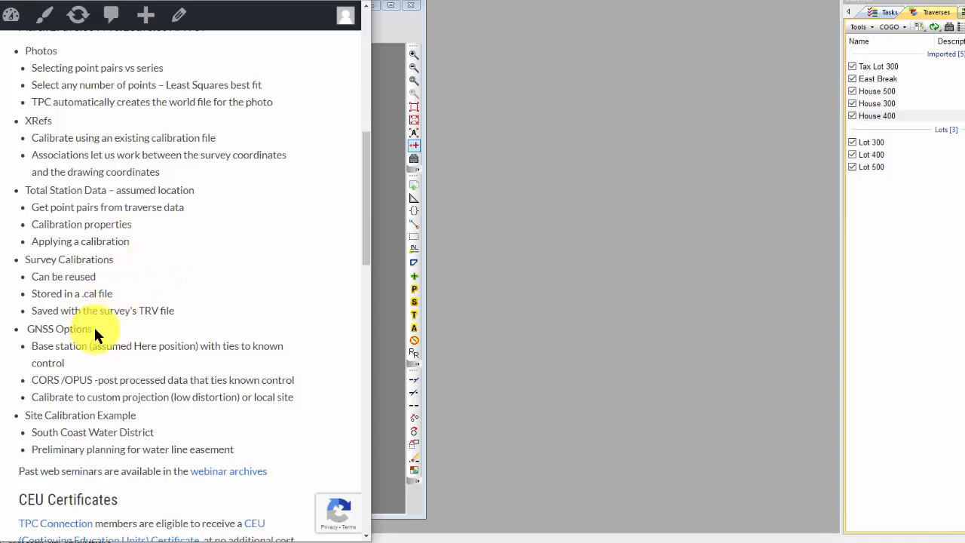
{"action": "scroll", "coordinate": [193, 279], "scroll_direction": "down", "scroll_amount": 3}
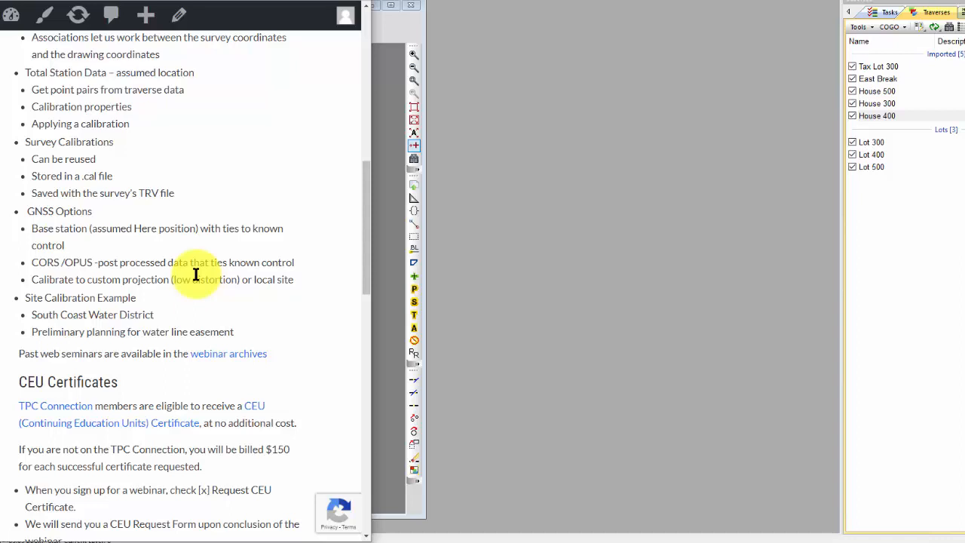
{"action": "left_click", "coordinate": [646, 176]}
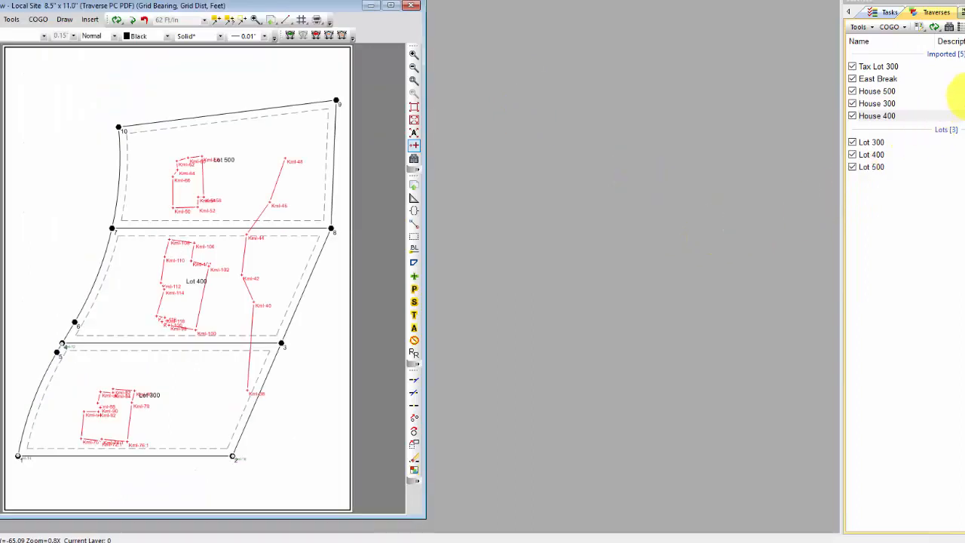
Open the recent survey Calibrate Total Station.trv without saving the changes to the current survey.
{"action": "left_click", "coordinate": [888, 12]}
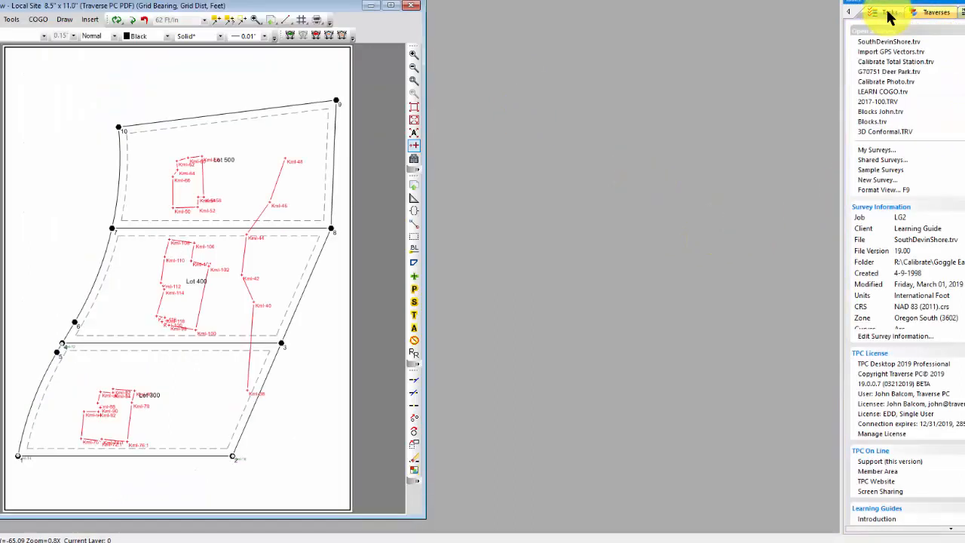
{"action": "left_click", "coordinate": [900, 61]}
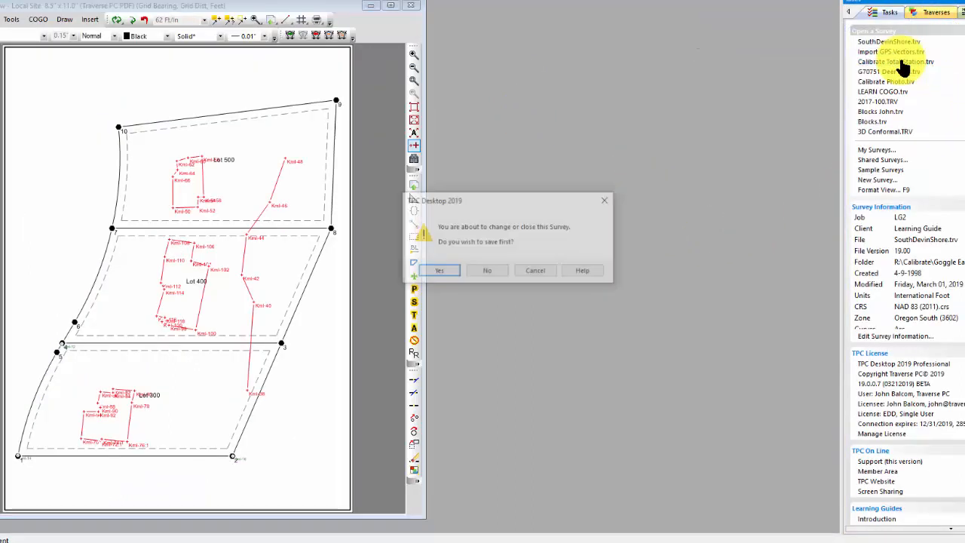
{"action": "left_click", "coordinate": [494, 270]}
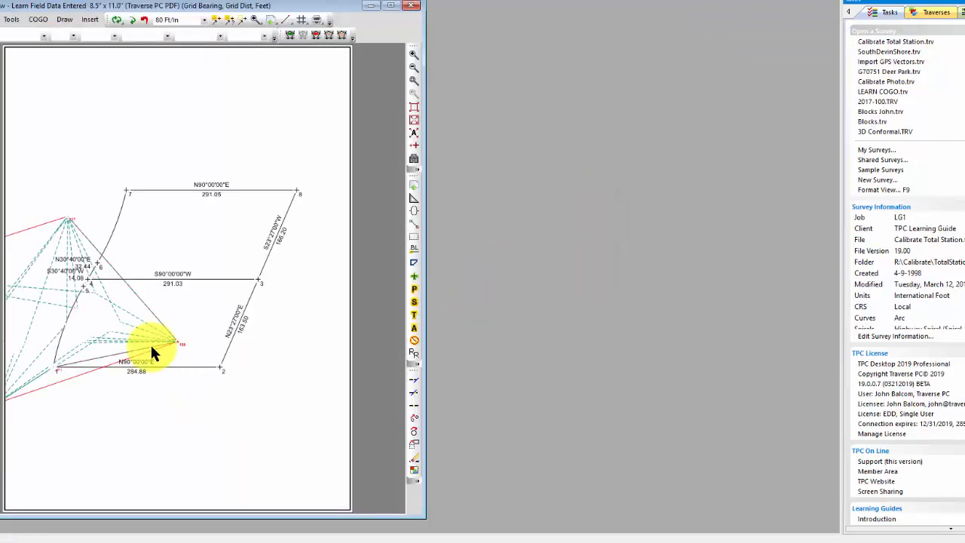
Calibrate the Field Data traverse in the drawing with the calibration file Random Location.CAL.
{"action": "right_click", "coordinate": [110, 261]}
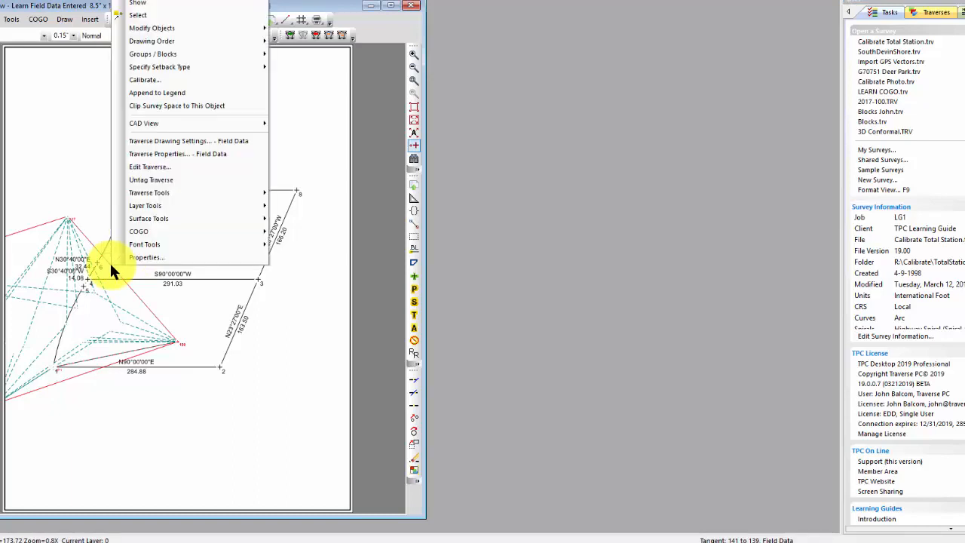
{"action": "left_click", "coordinate": [151, 80]}
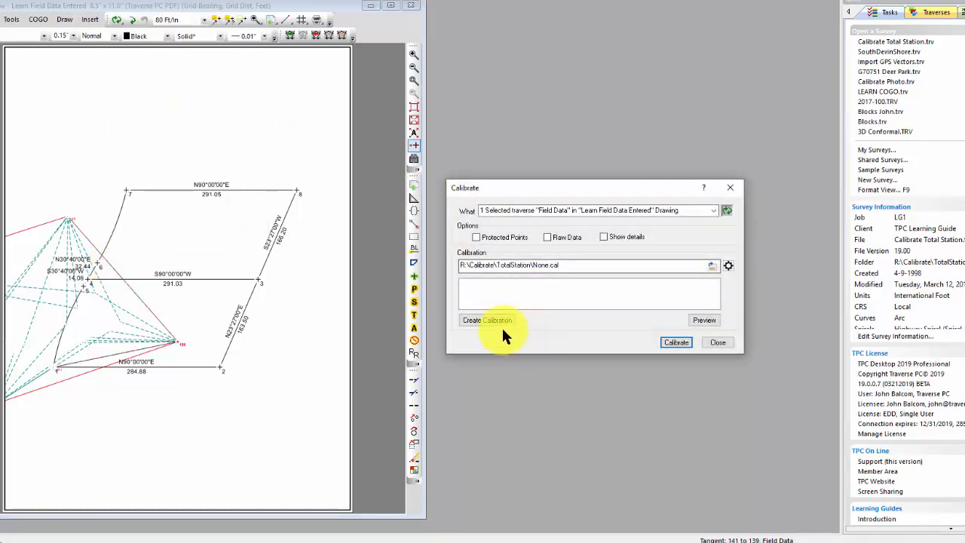
{"action": "left_click", "coordinate": [712, 266]}
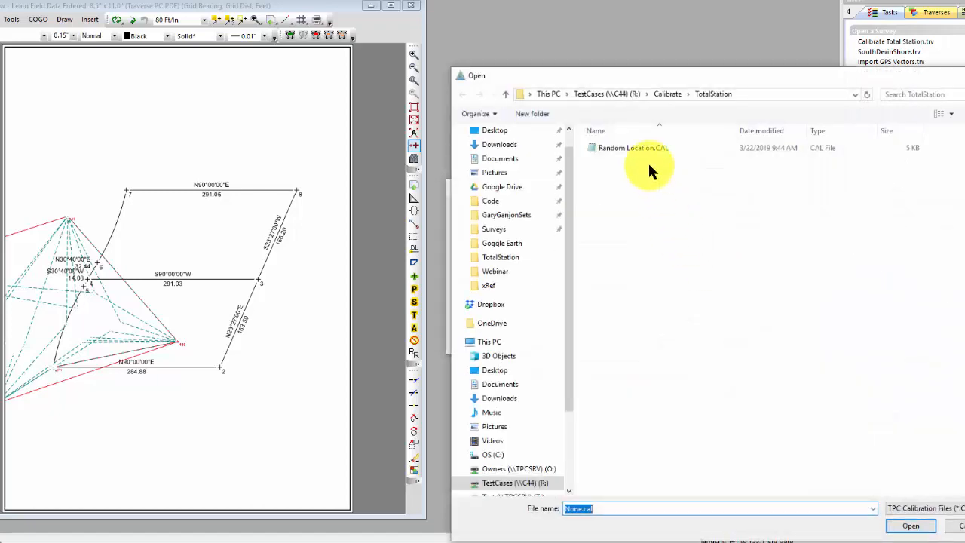
{"action": "double_click", "coordinate": [635, 146]}
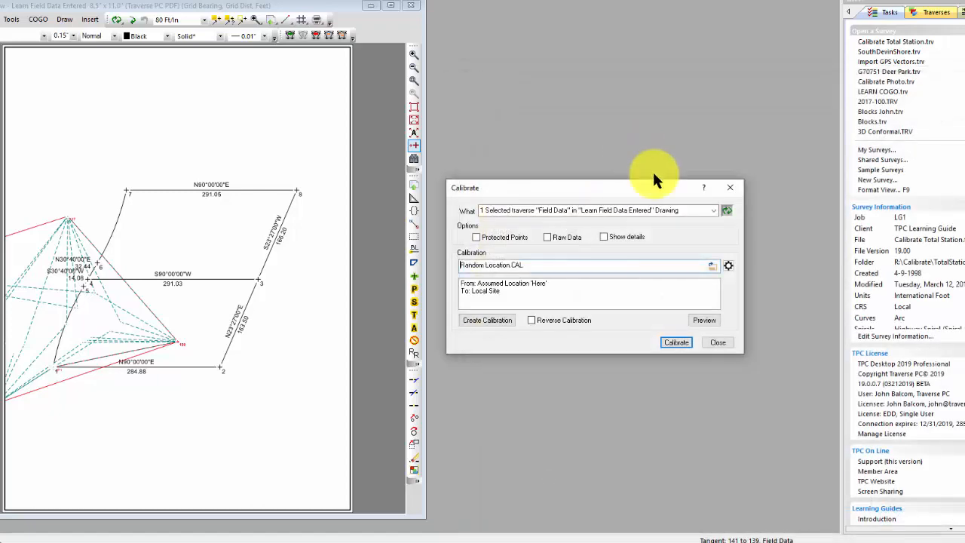
{"action": "left_click", "coordinate": [675, 343]}
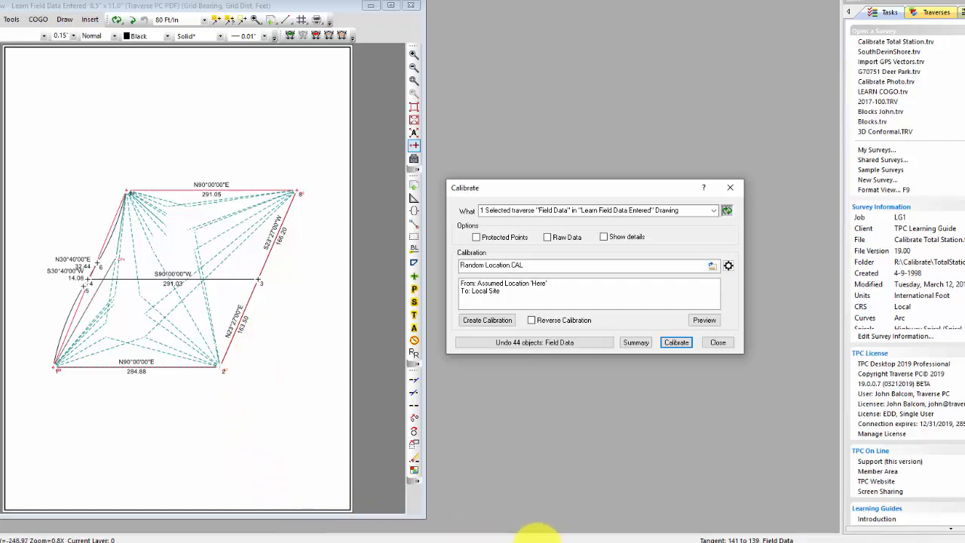
Review the survey calibration and GNSS topics on the web seminar page in the browser, then return to TPC Desktop and close the Calibrate dialog.
{"action": "left_click", "coordinate": [453, 539]}
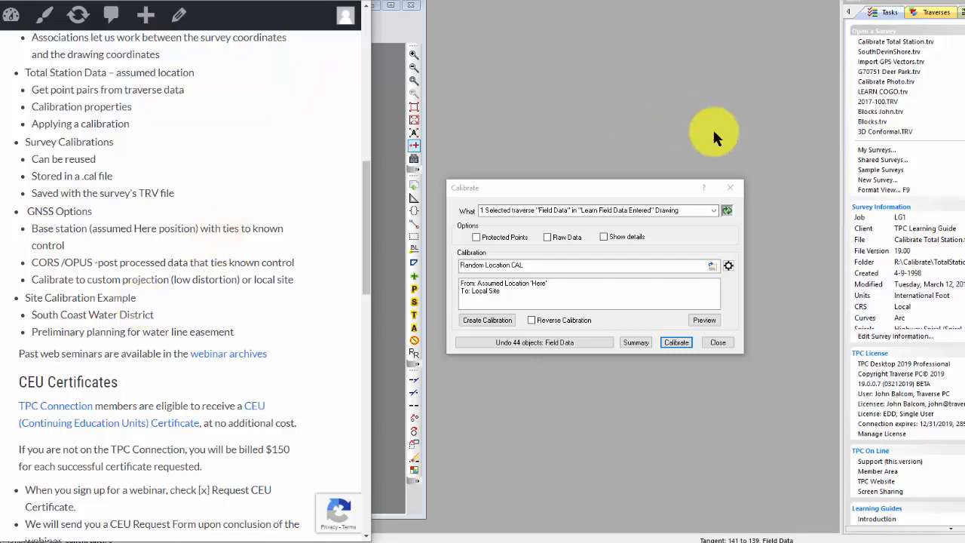
{"action": "left_click", "coordinate": [738, 189]}
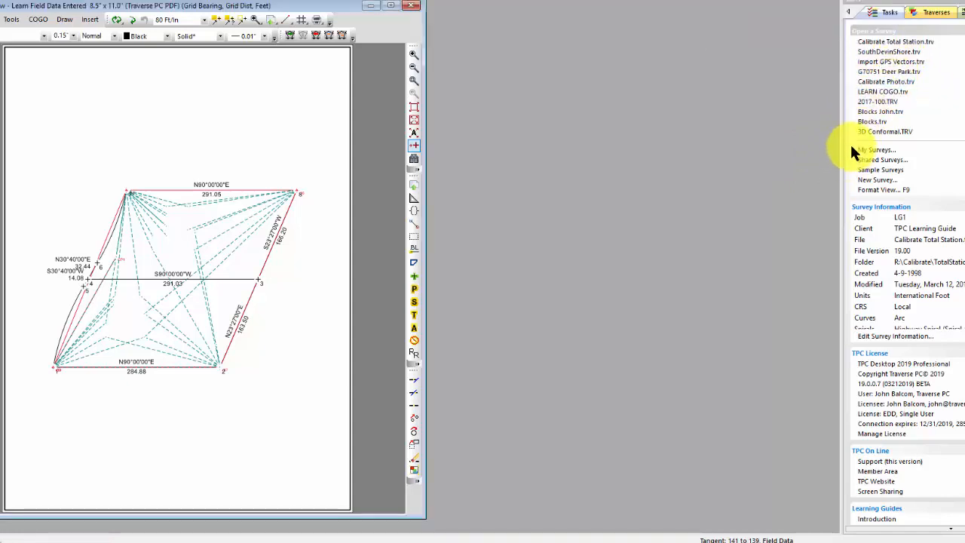
Open the recent survey SouthDevinShore.trv without saving the changes to the current survey.
{"action": "left_click", "coordinate": [886, 59]}
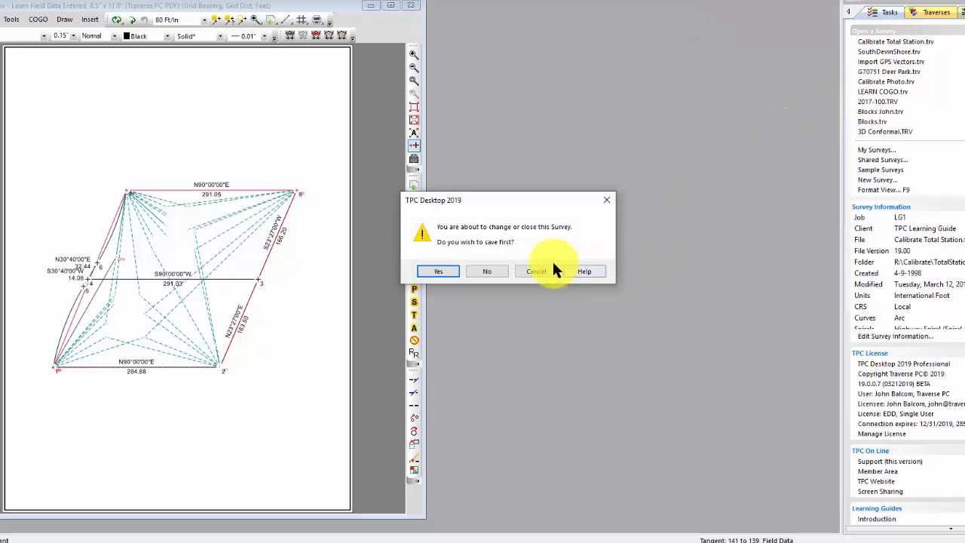
{"action": "left_click", "coordinate": [491, 273]}
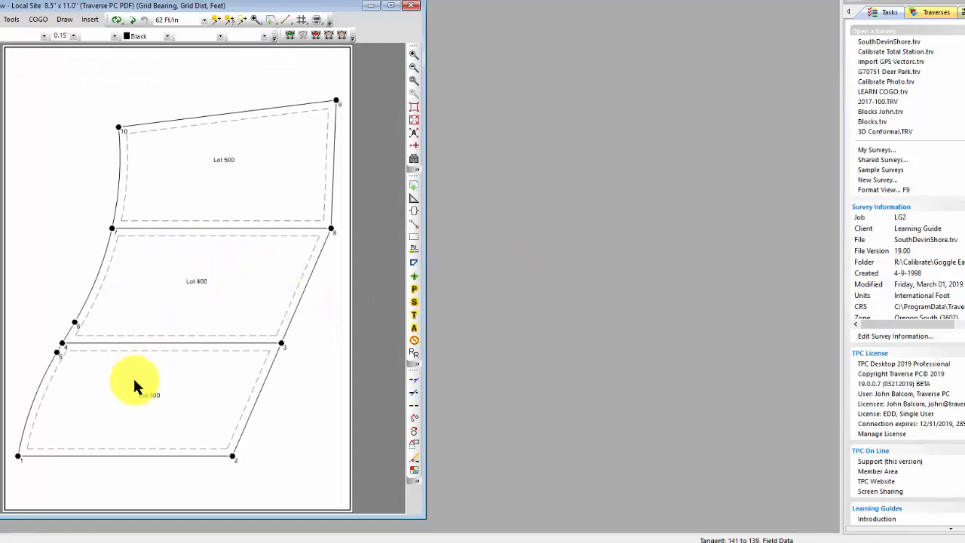
{"action": "mouse_move", "coordinate": [22, 456]}
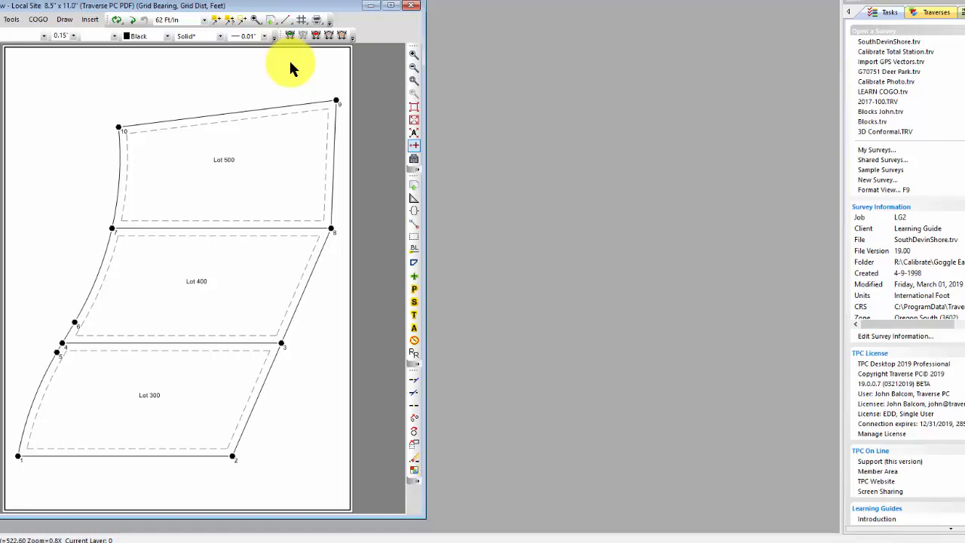
Show the survey's traverse list and open Lot 300 in a Traverse View.
{"action": "left_click", "coordinate": [294, 62]}
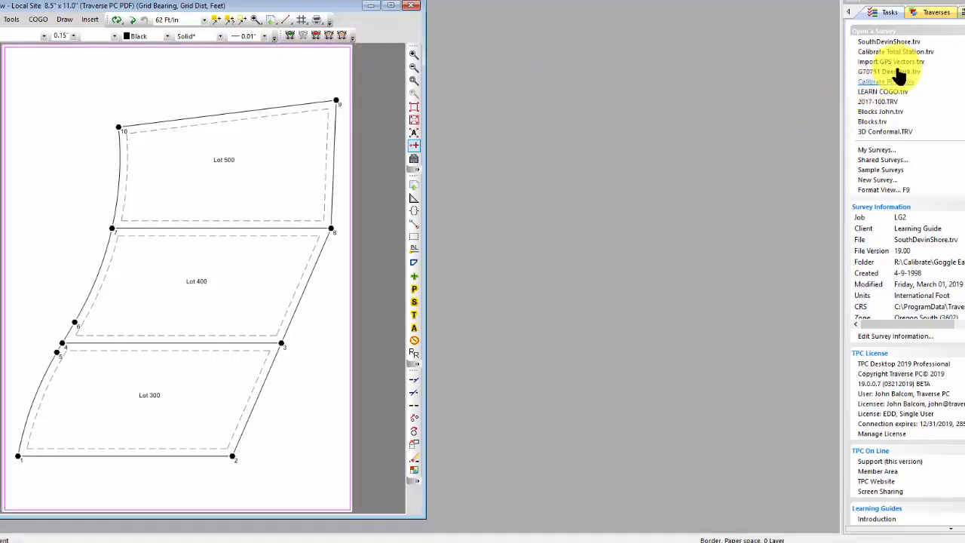
{"action": "left_click", "coordinate": [948, 14]}
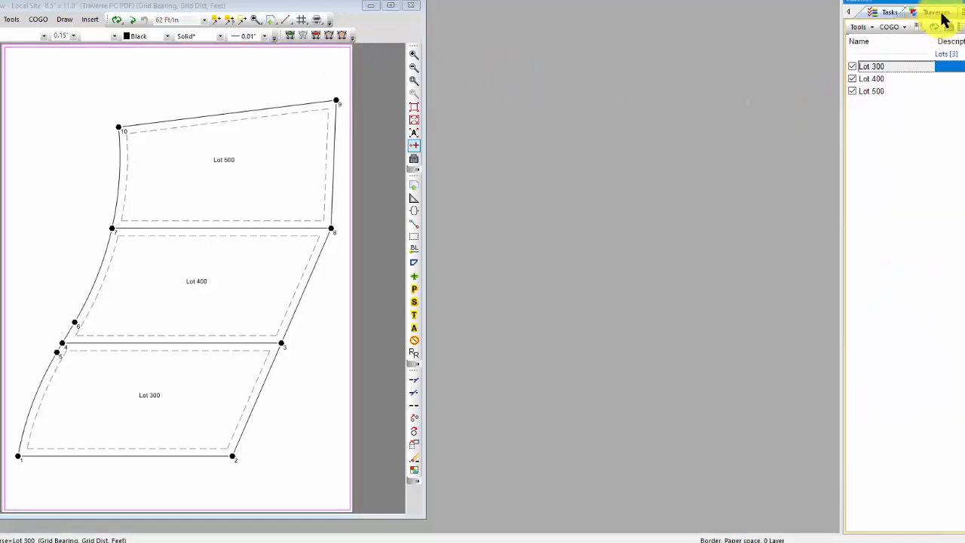
{"action": "double_click", "coordinate": [888, 67]}
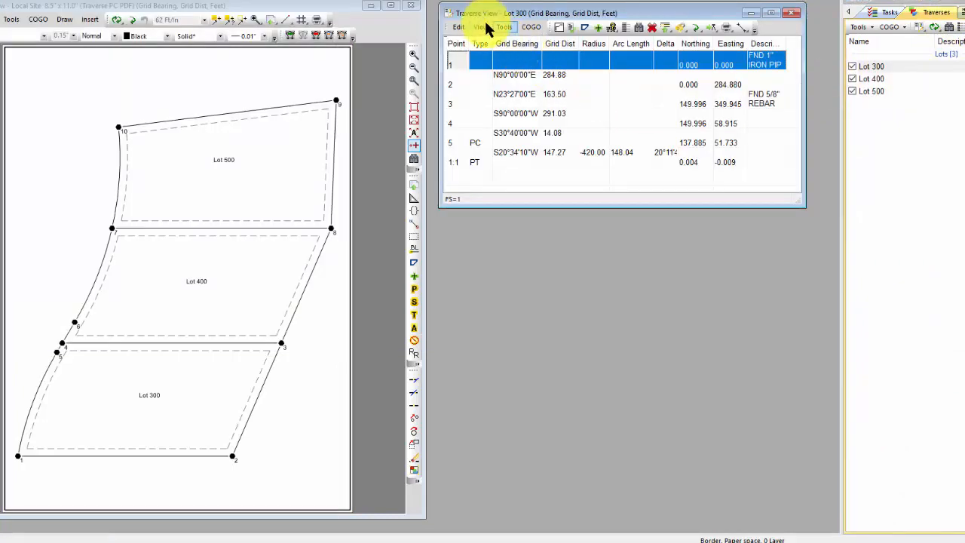
Examine the grid, ground and geodetic distance options in Lot 300's advanced Traverse View format, and close the settings without changes.
{"action": "left_click", "coordinate": [481, 28]}
{"action": "left_click", "coordinate": [494, 42]}
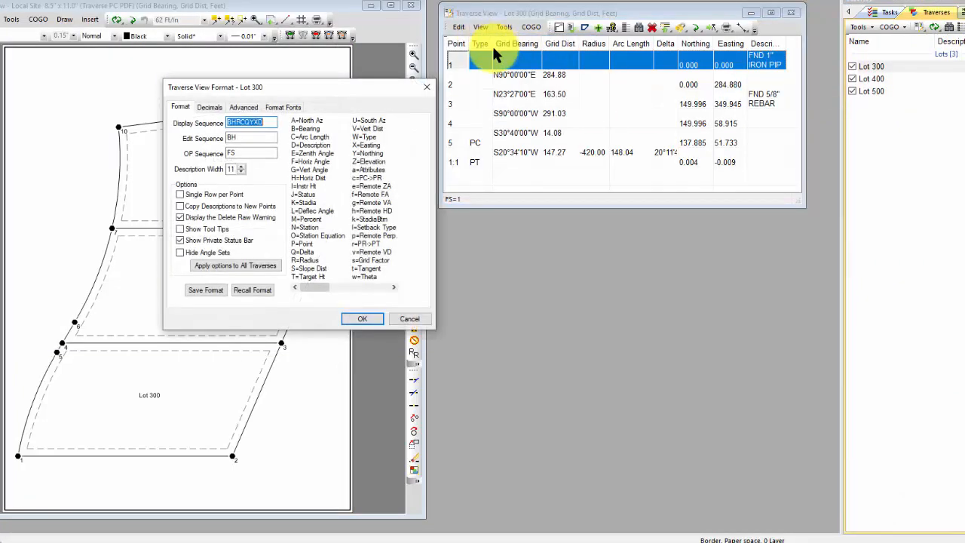
{"action": "left_click", "coordinate": [244, 108]}
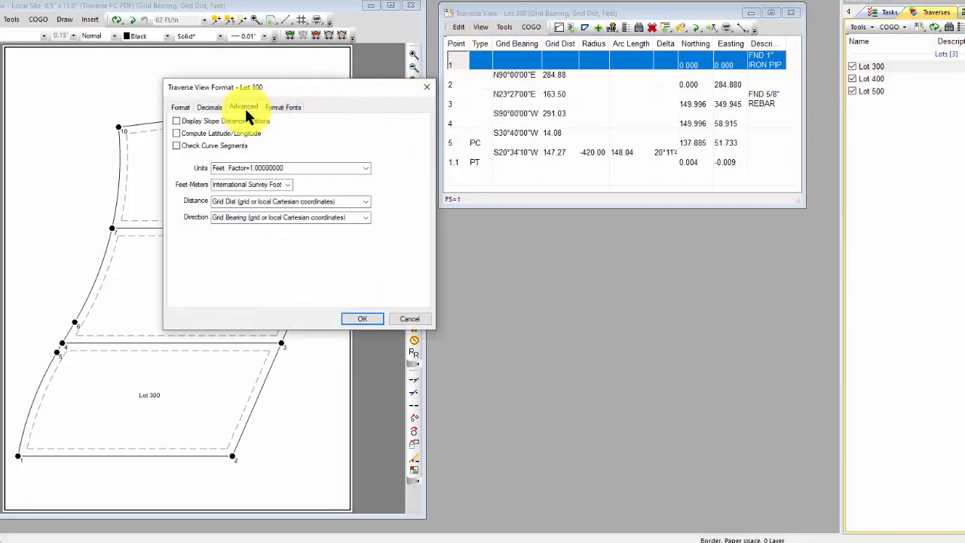
{"action": "left_click", "coordinate": [365, 202]}
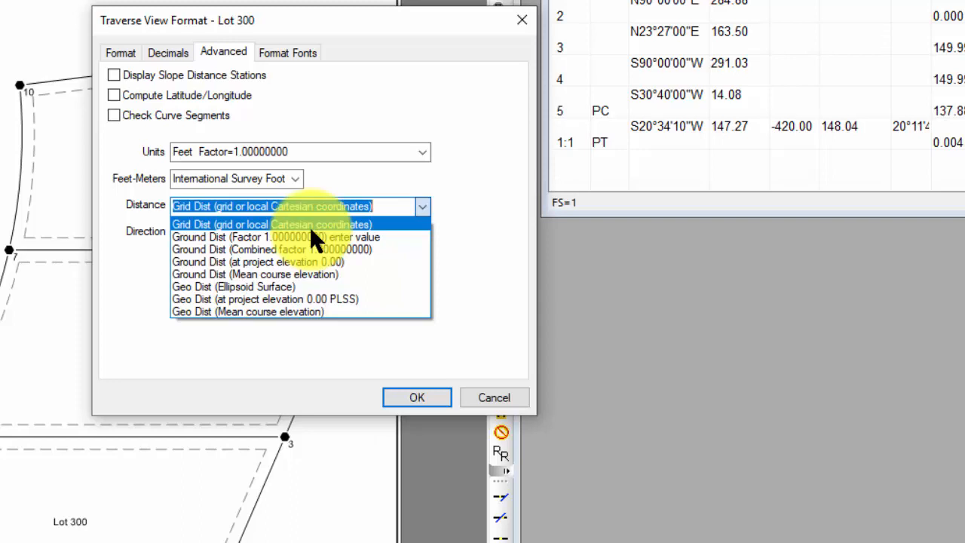
{"action": "left_click", "coordinate": [494, 206]}
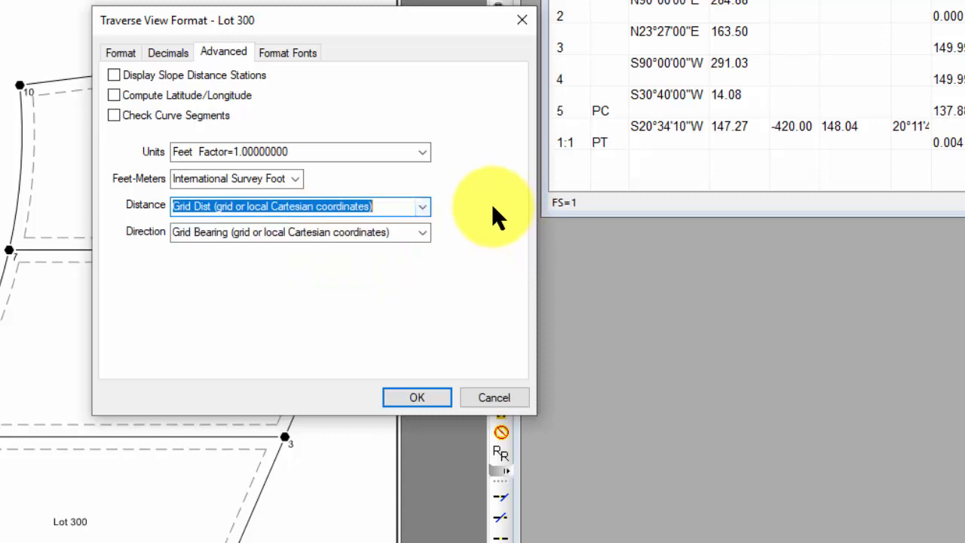
{"action": "left_click", "coordinate": [516, 22]}
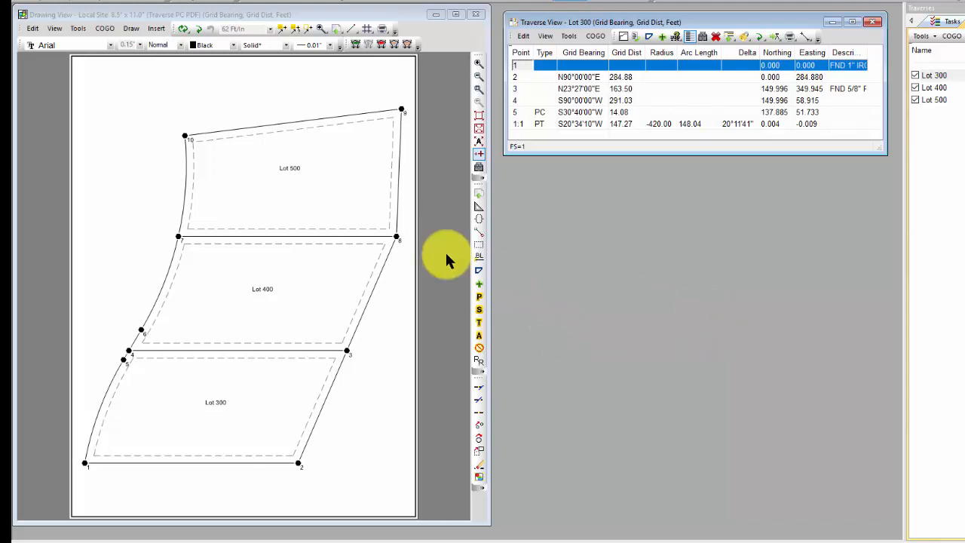
Review the calibration commands available for the Local Site drawing without running any of them.
{"action": "left_click", "coordinate": [162, 96]}
{"action": "right_click", "coordinate": [162, 97]}
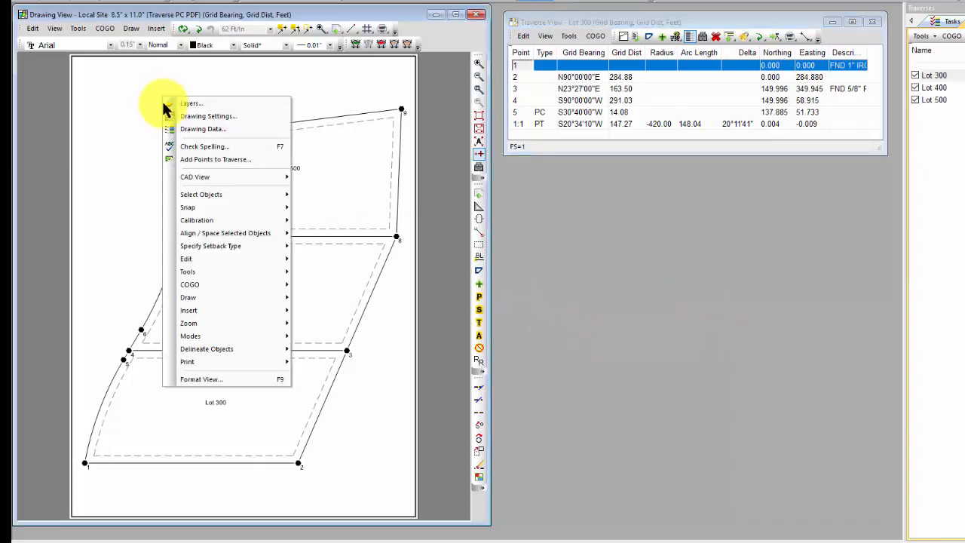
{"action": "mouse_move", "coordinate": [199, 216]}
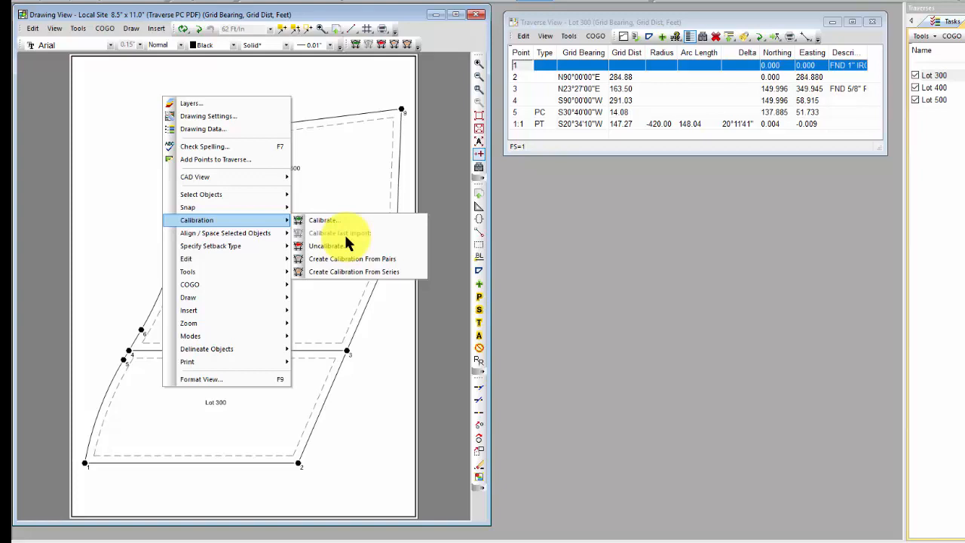
{"action": "left_click", "coordinate": [388, 357]}
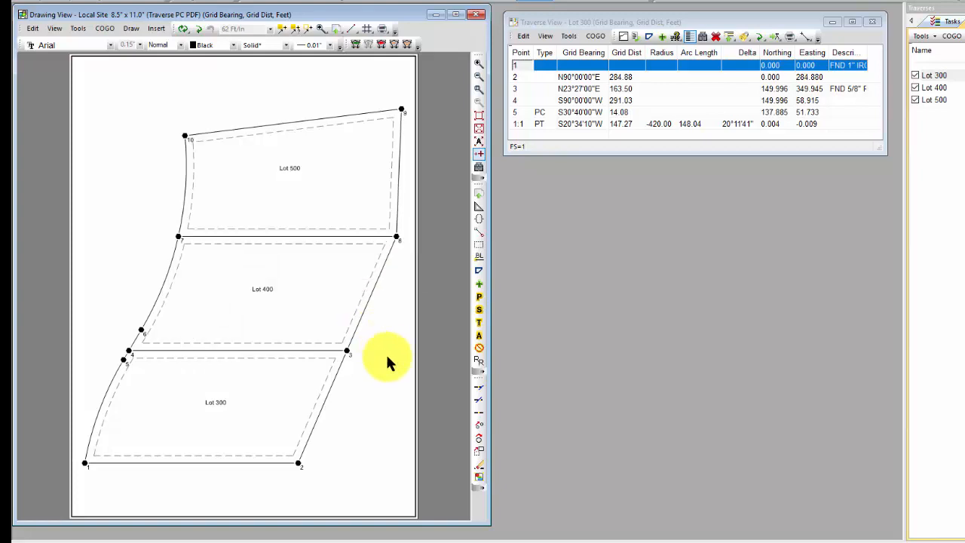